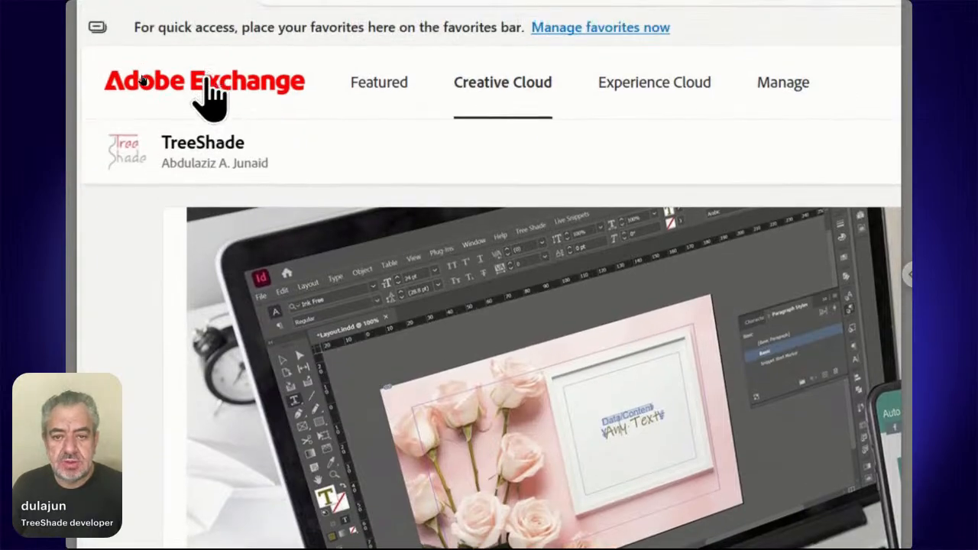
- Search the Creative Cloud plugins on Adobe Exchange for "Tree Shade" and open the TreeShade listing
scroll(210, 96, down, 1)
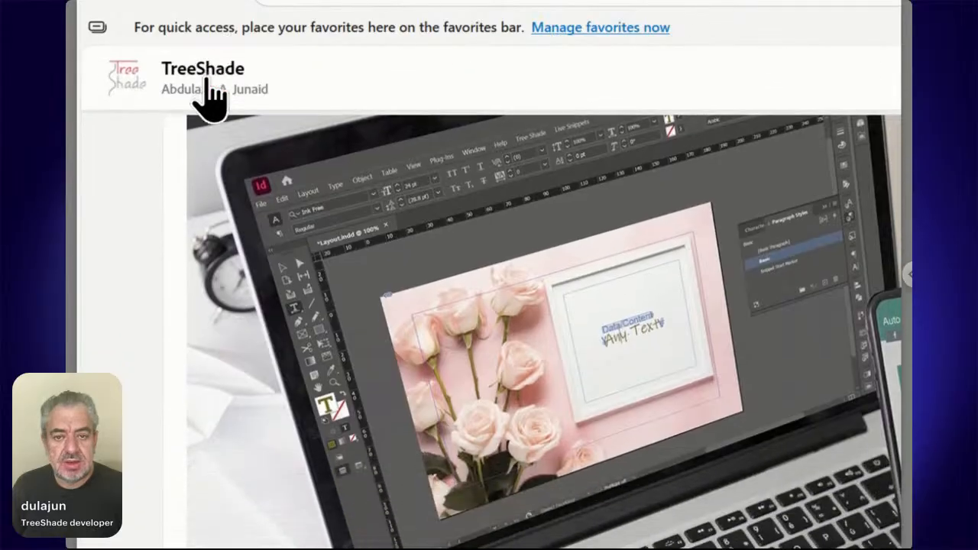
scroll(210, 97, up, 1)
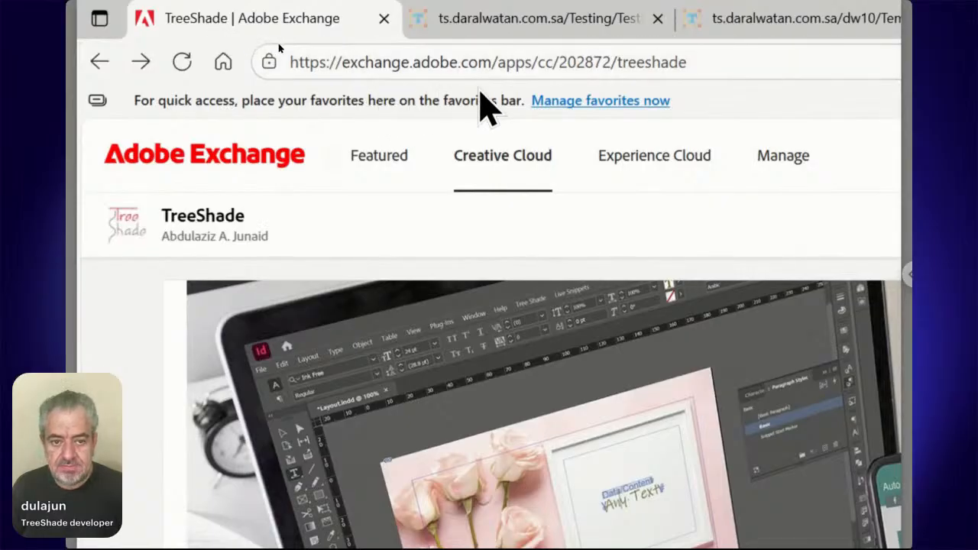
click(502, 169)
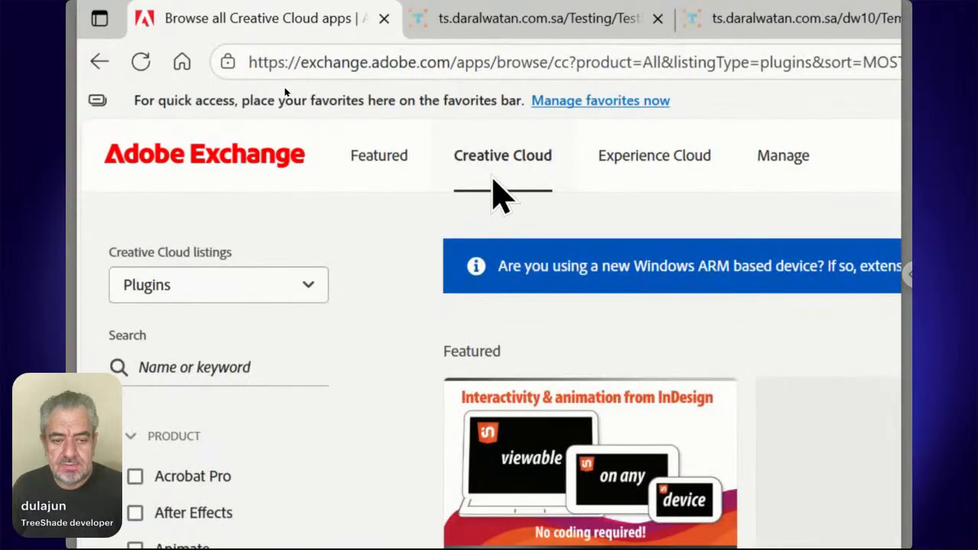
click(160, 370)
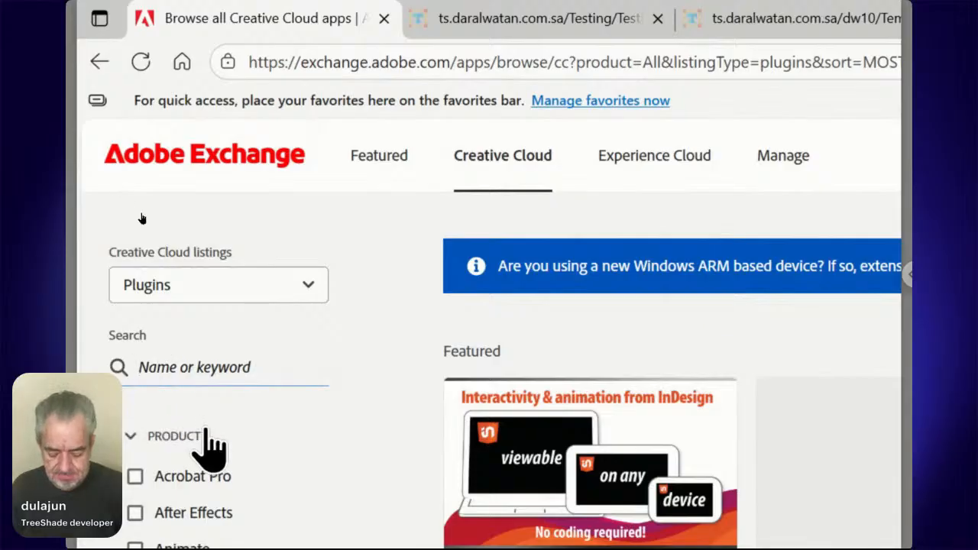
text(Tree)
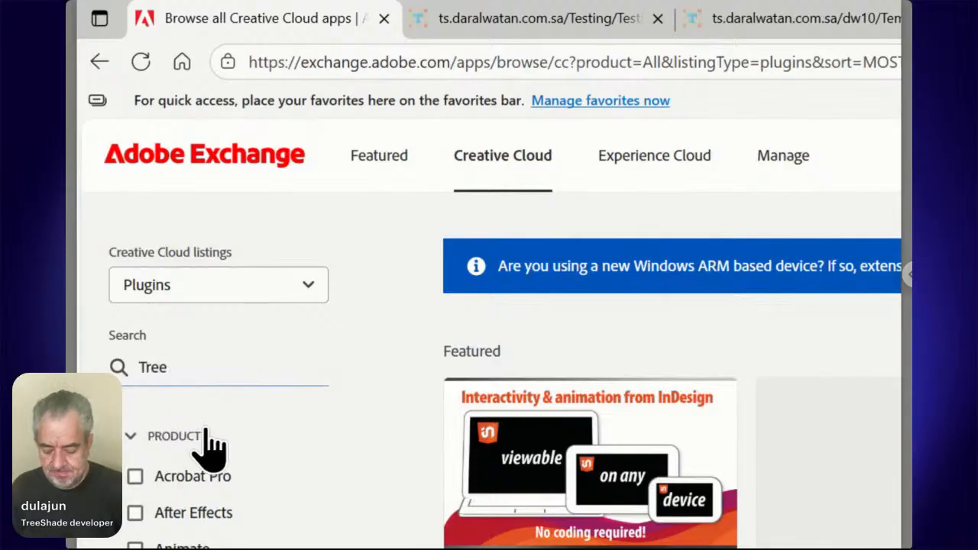
text( Shade)
key(Return)
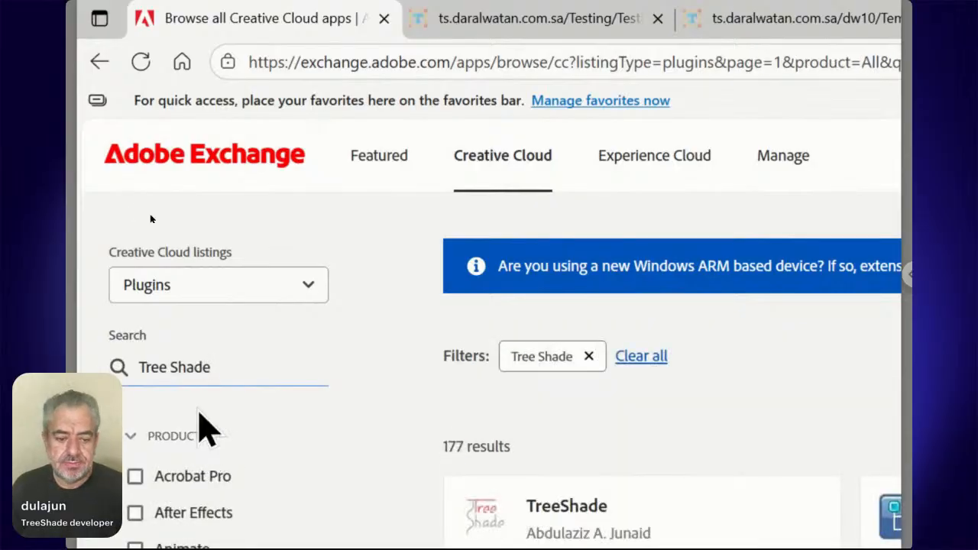
scroll(789, 502, down, 2)
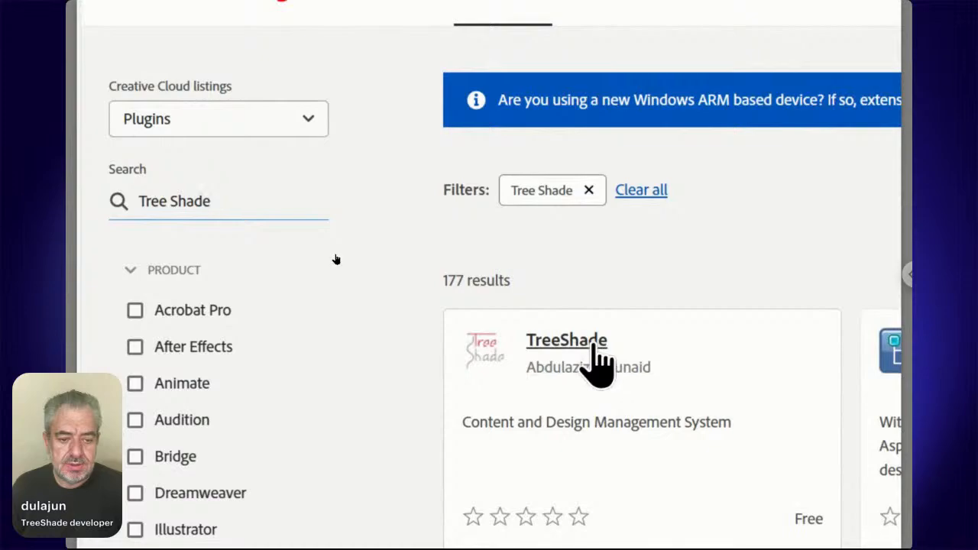
click(596, 359)
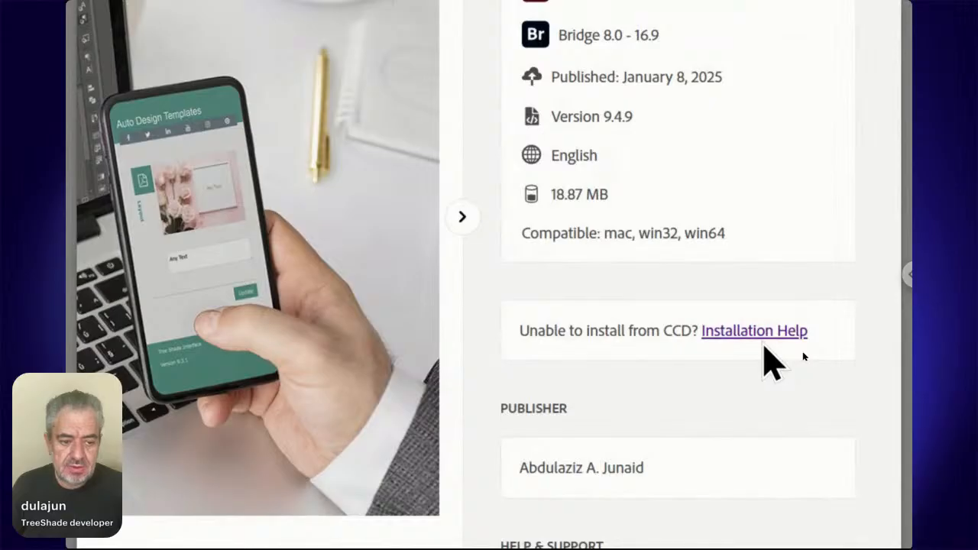
- Open TreeShade's installation help and read the instructions for downloading the extension and installing it with an extension utility
click(760, 332)
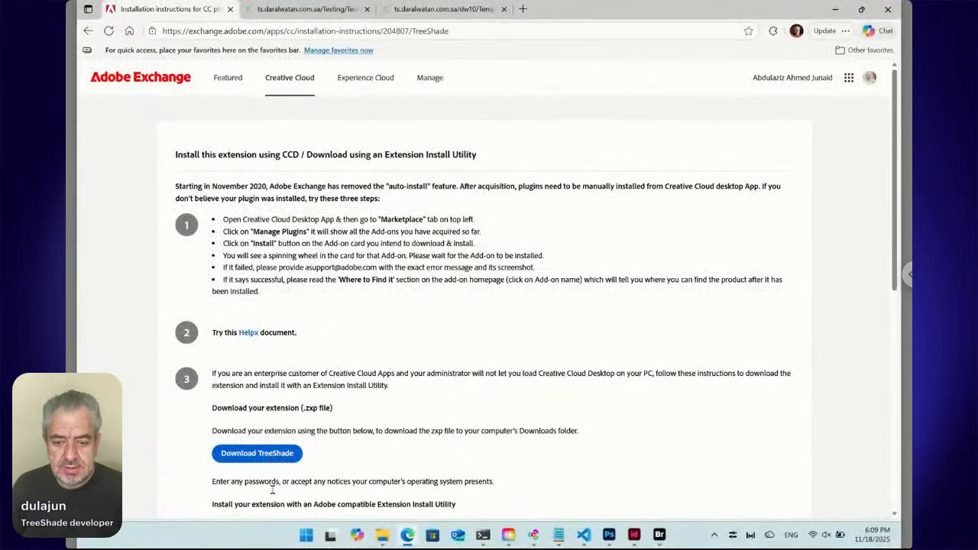
scroll(261, 483, down, 2)
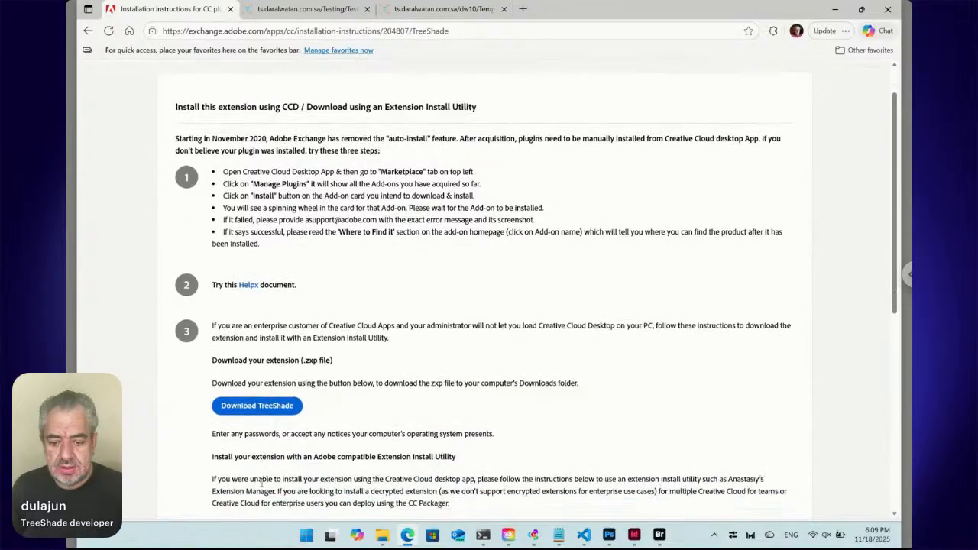
scroll(262, 483, down, 3)
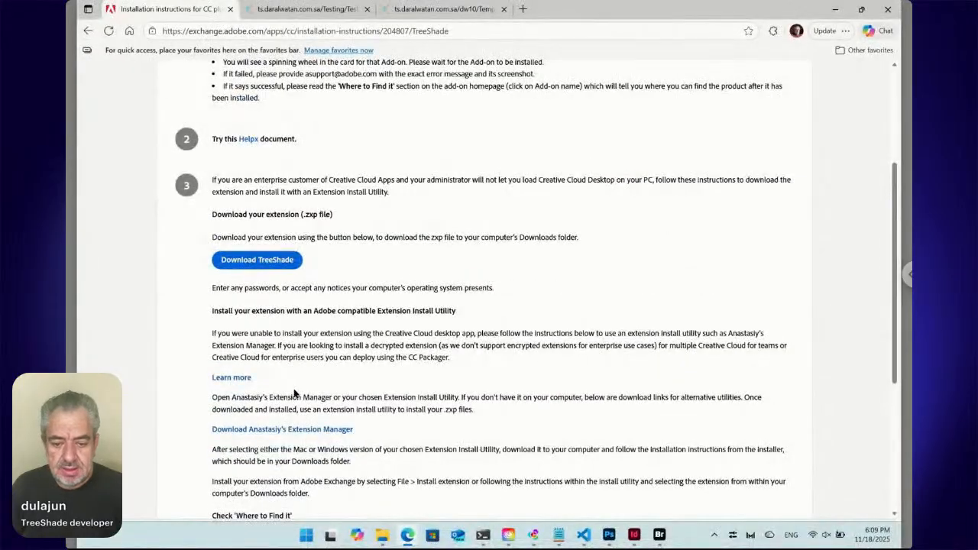
scroll(307, 427, down, 2)
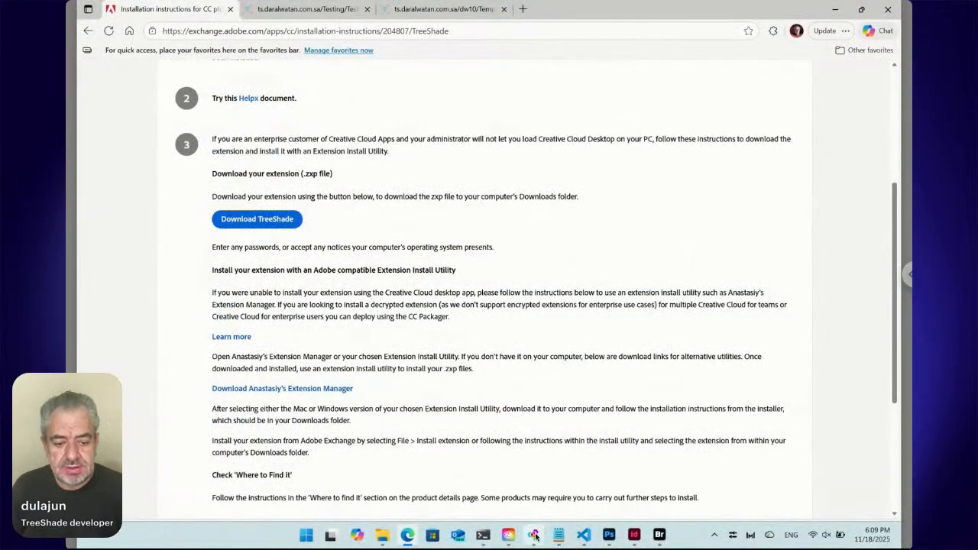
- Check the InDesign 2026 64 extensions in Anastasiy's Extension Manager, and view the PowerShell window running node main.js
click(534, 533)
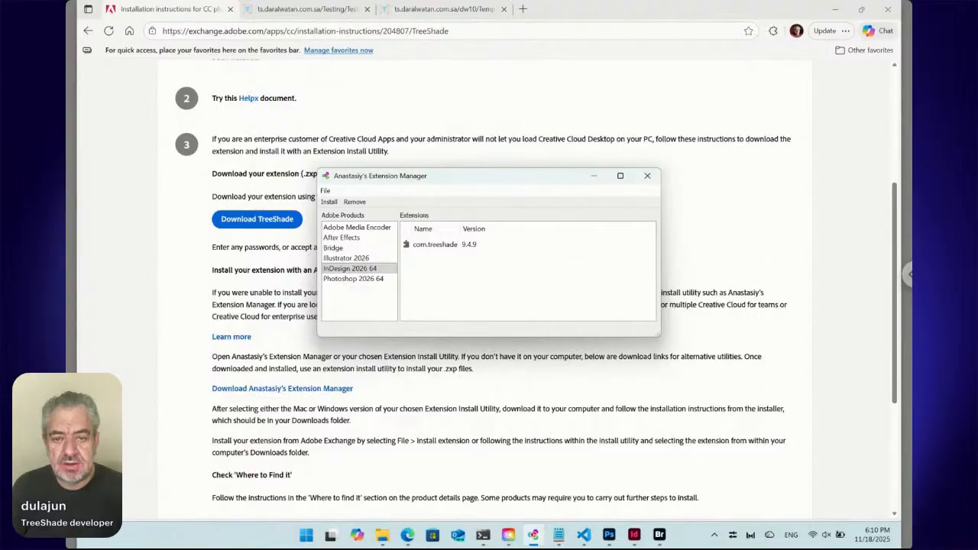
click(481, 538)
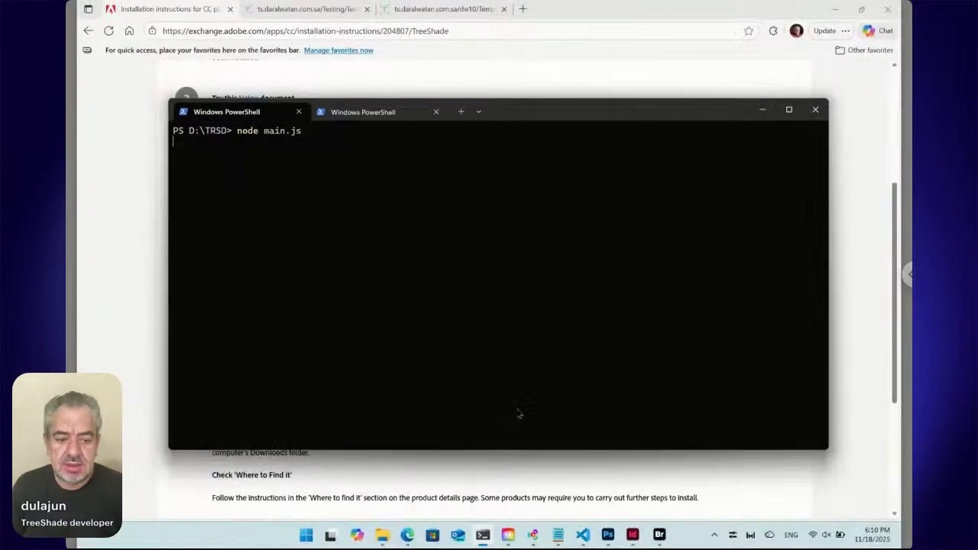
- Switch to Adobe Bridge and examine the Tree Shade commands and the list of enabled extensions
click(661, 537)
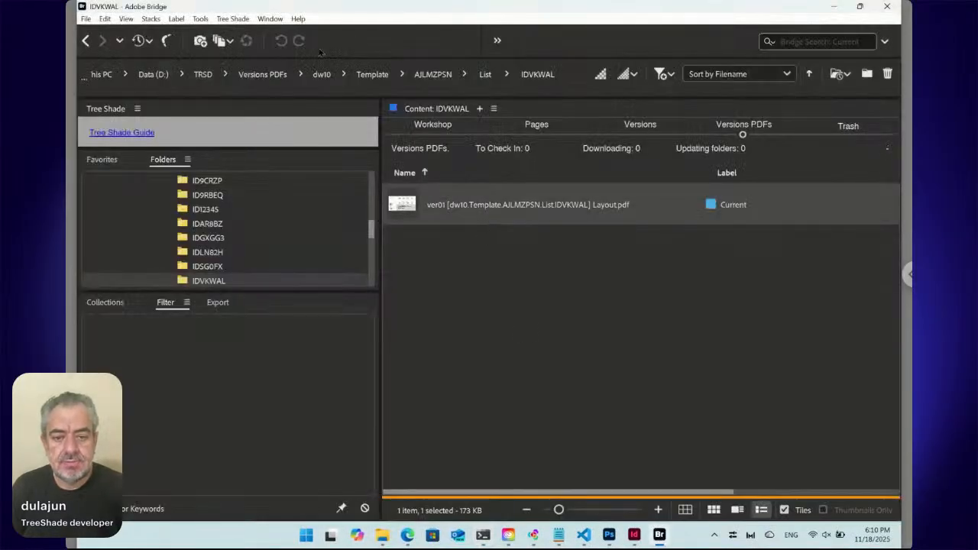
click(230, 19)
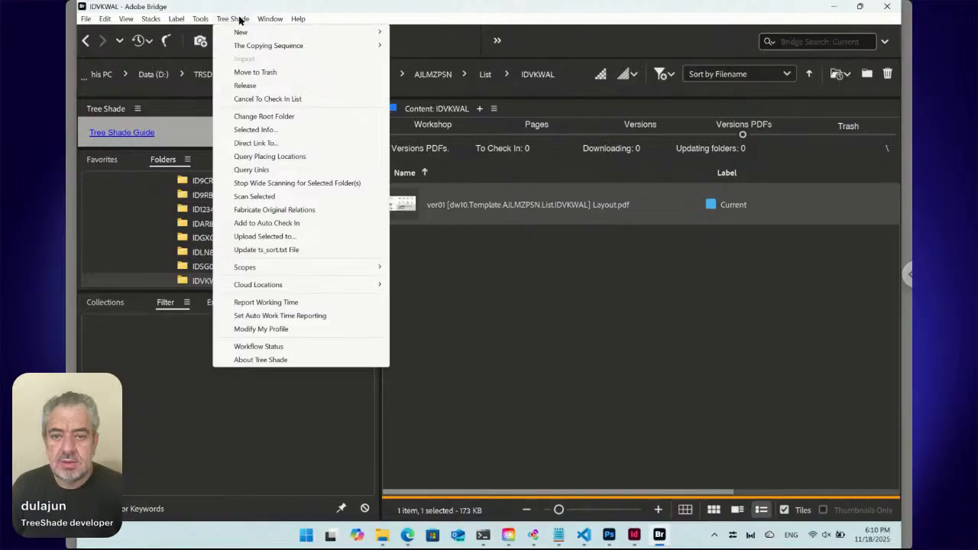
mouse_move(263, 20)
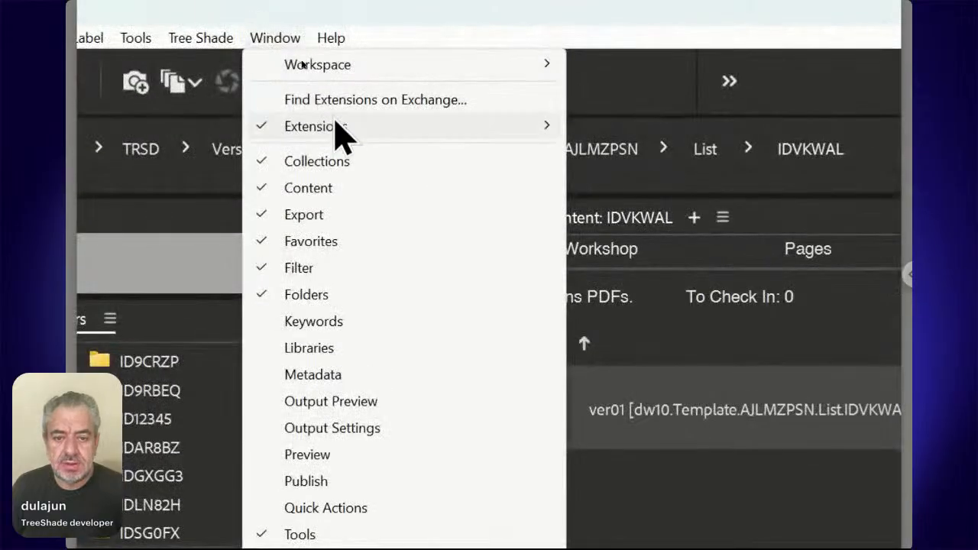
mouse_move(301, 63)
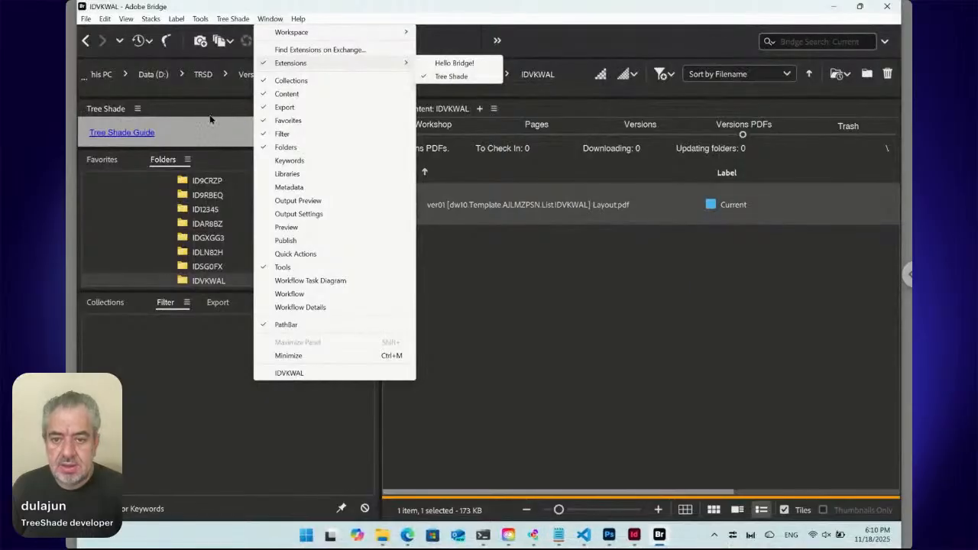
click(637, 152)
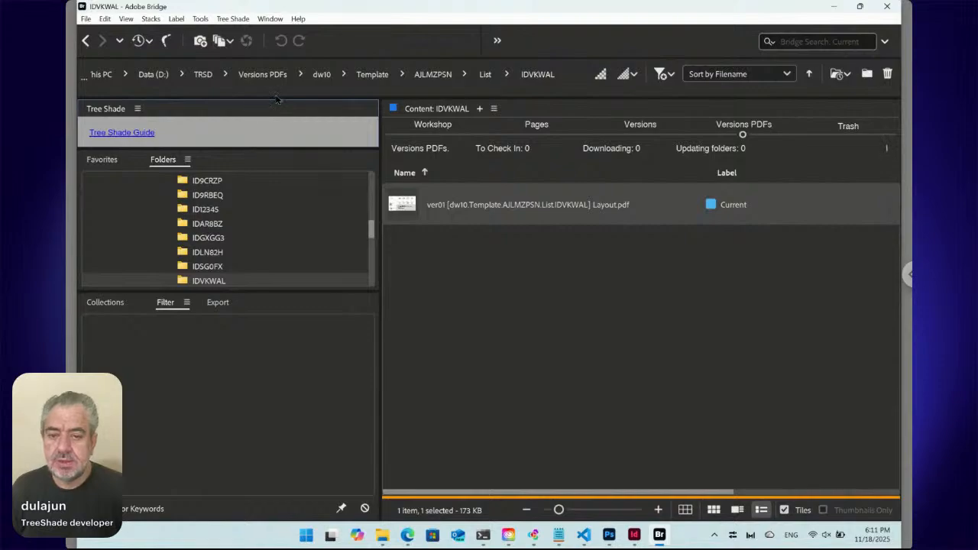
- Go to the Workshop root folder in Bridge and open its Testing folder
click(433, 135)
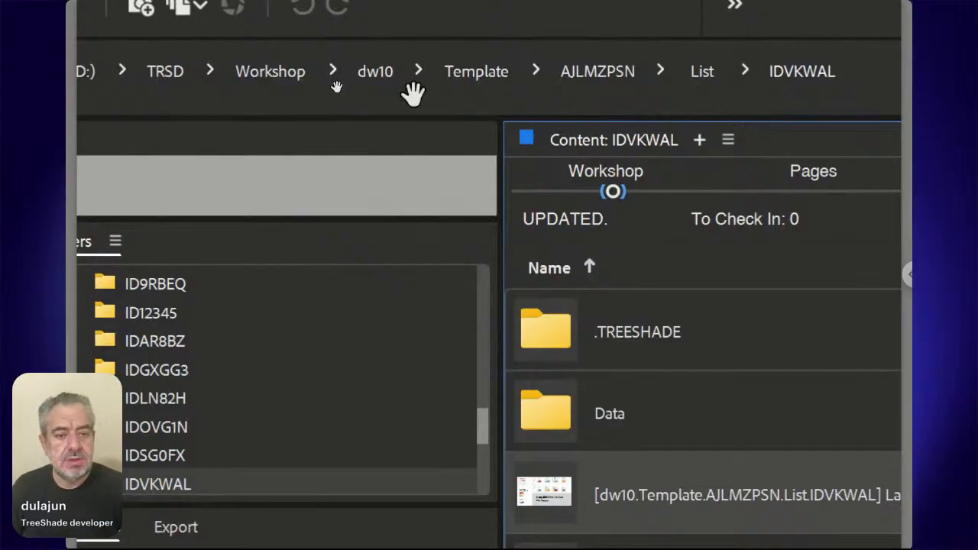
click(277, 81)
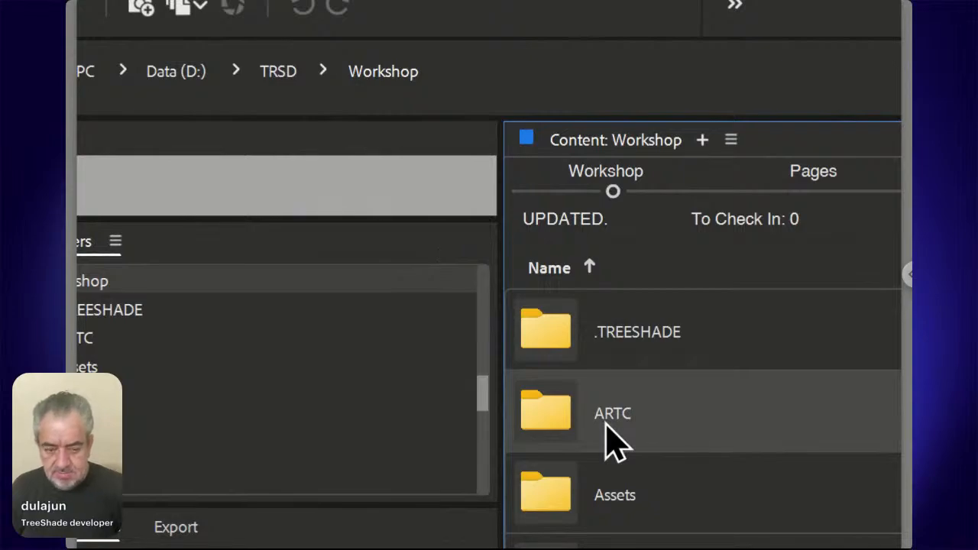
scroll(611, 442, down, 5)
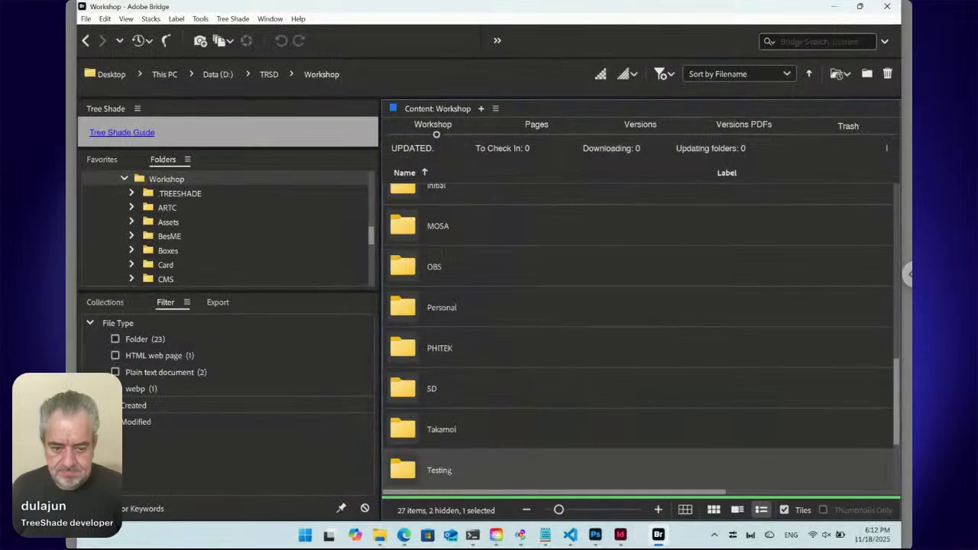
scroll(459, 326, down, 3)
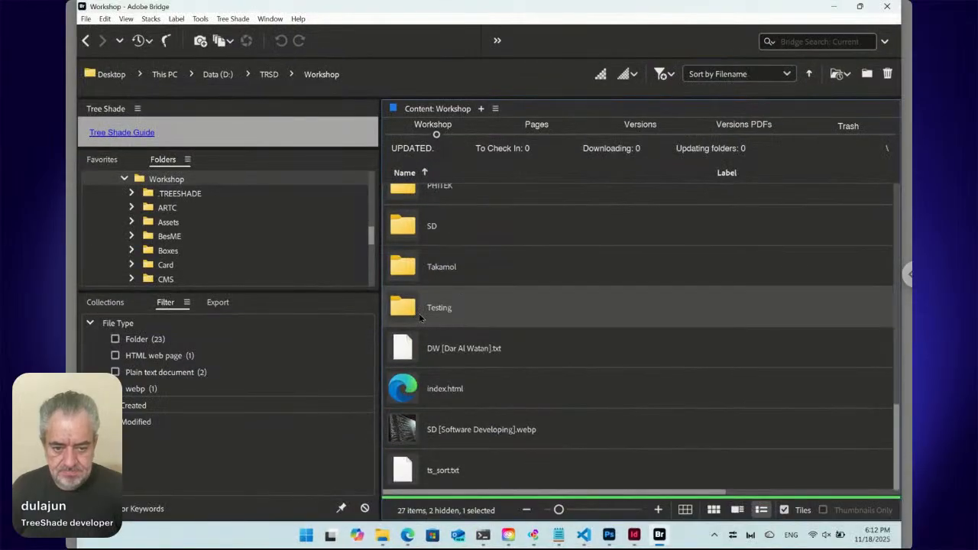
double_click(413, 309)
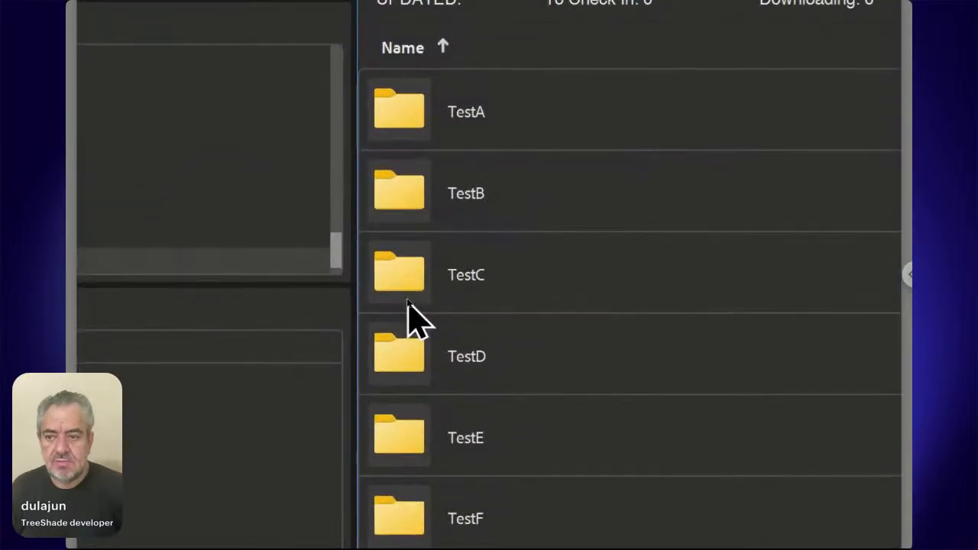
- Create a folder named TestG inside Testing and open it
key(ctrl+shift+n)
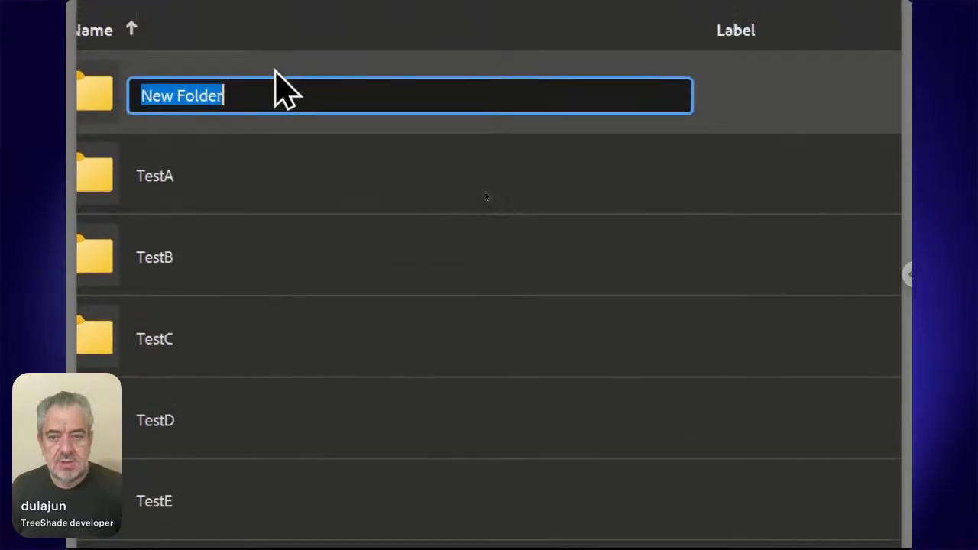
text(TestG)
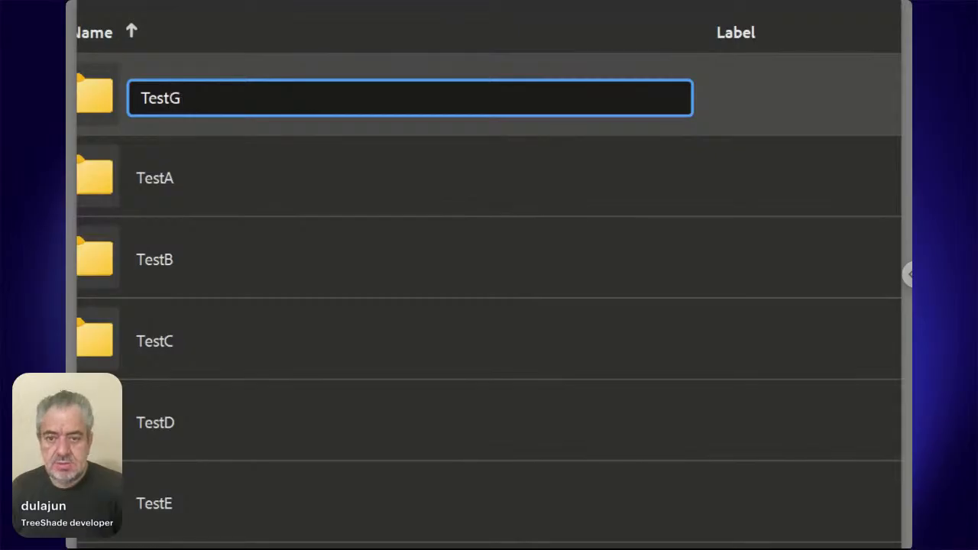
key(Return)
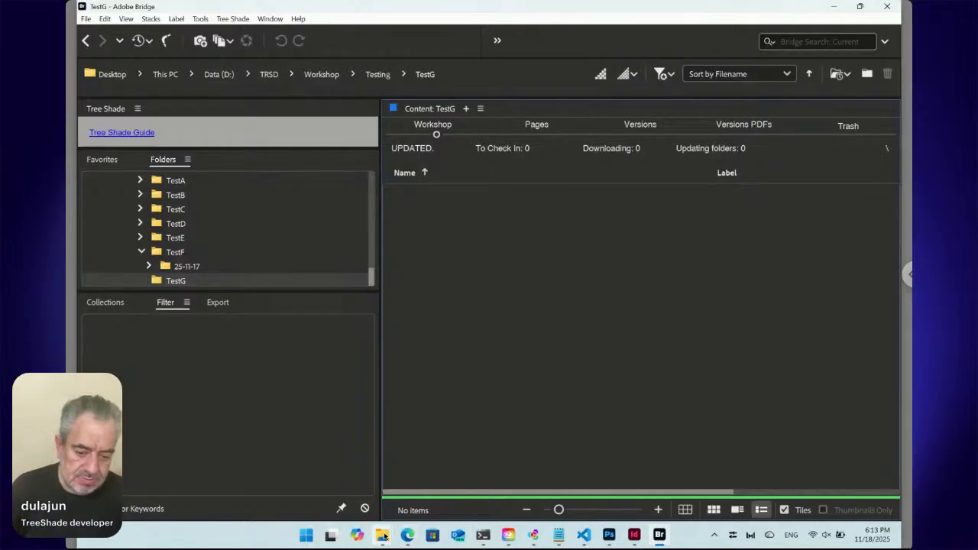
- Copy seven JPG images, including the living-room, mug, gradient wallpaper and pexels pictures, from Downloads into the TestG folder
mouse_move(384, 537)
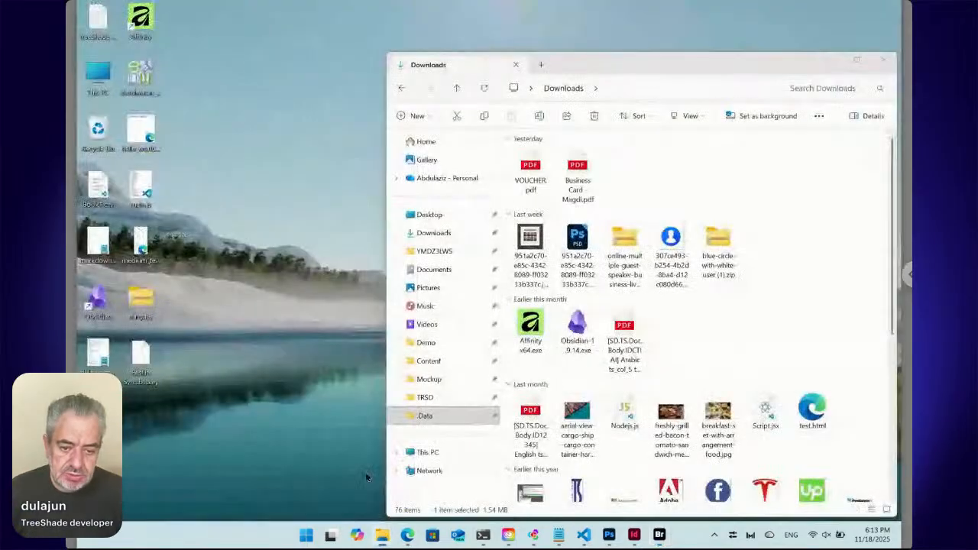
click(382, 468)
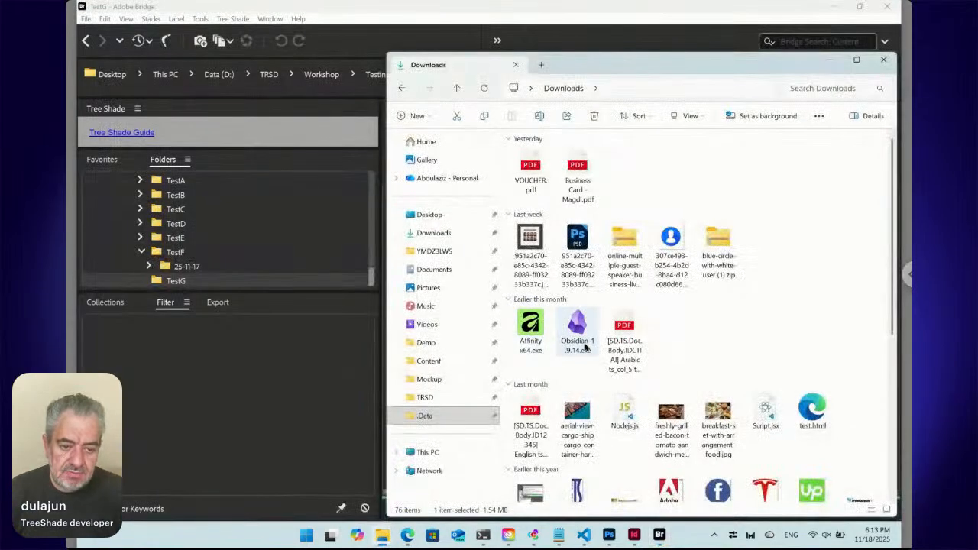
scroll(626, 349, down, 5)
scroll(626, 349, down, 1)
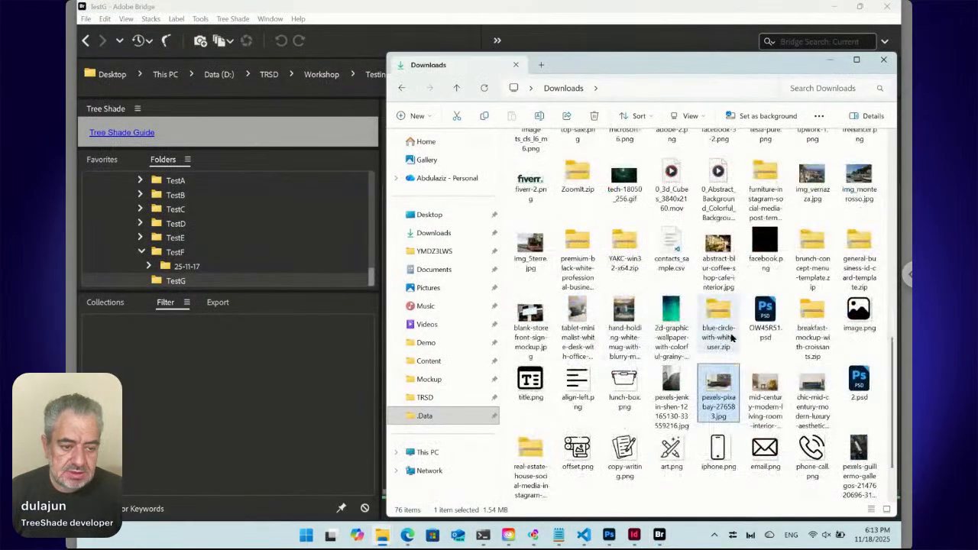
drag(835, 384, 662, 399)
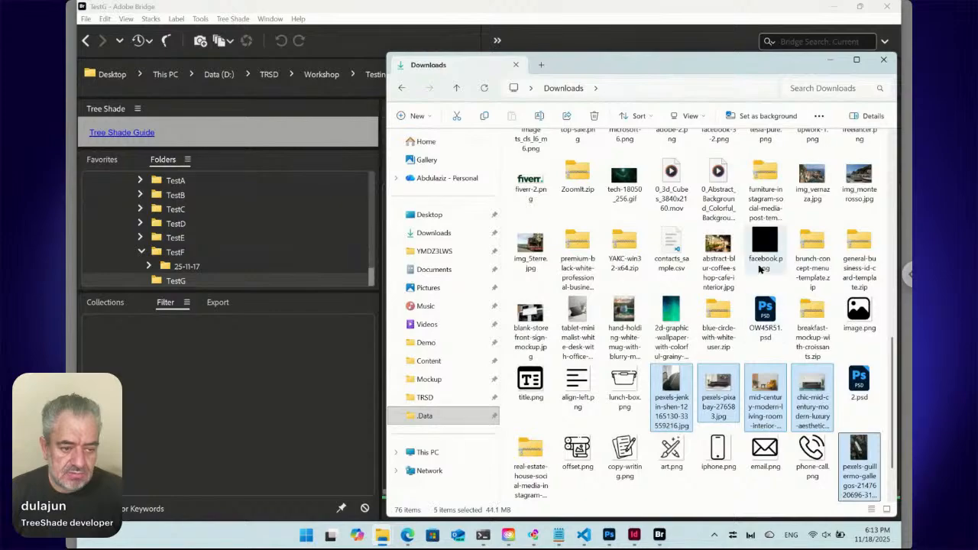
ctrl+click(671, 310)
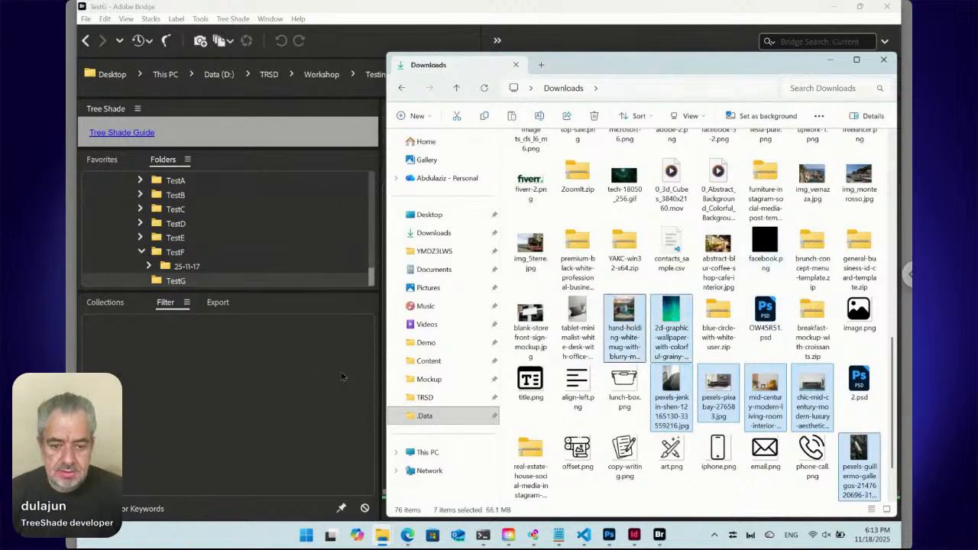
click(342, 375)
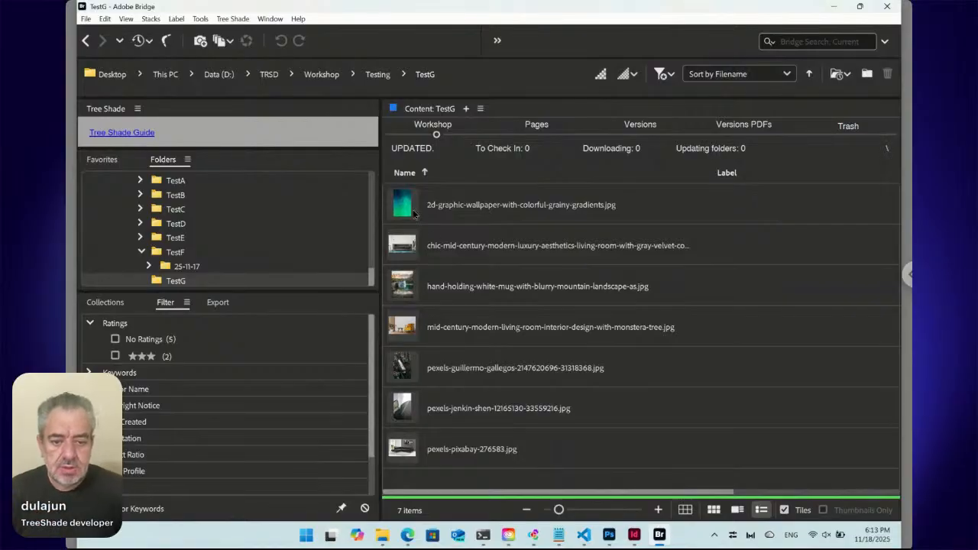
- Pick all seven JPG images in the TestG folder for change with Tree Shade
key(ctrl+a)
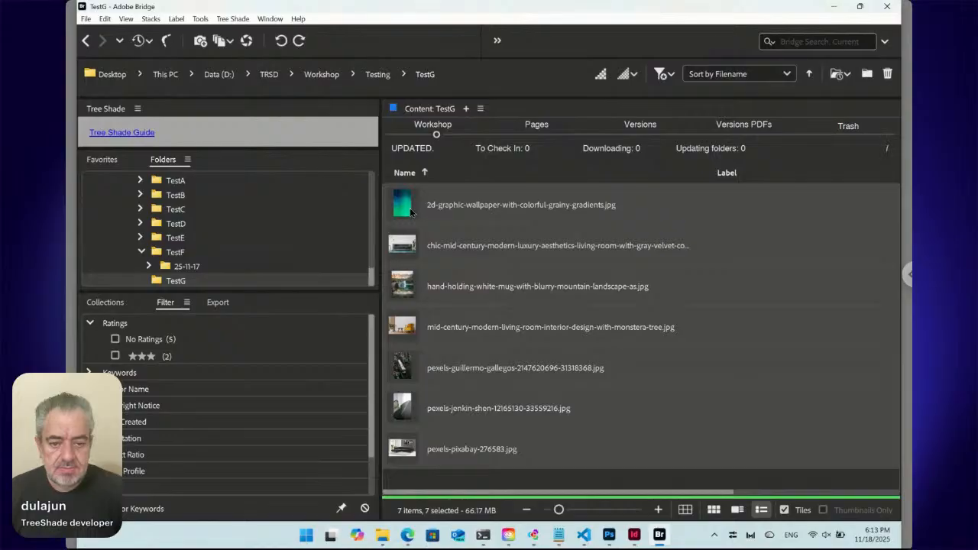
right_click(406, 209)
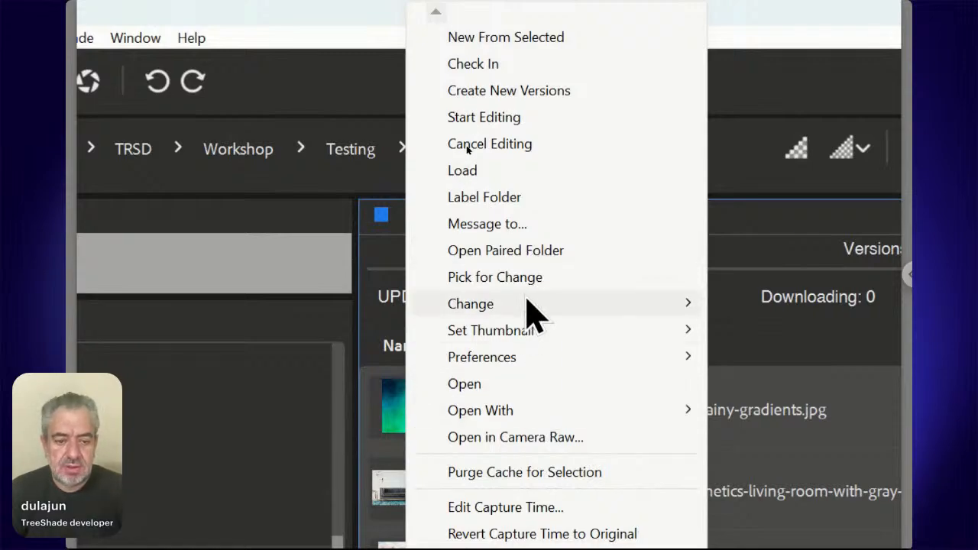
mouse_move(527, 299)
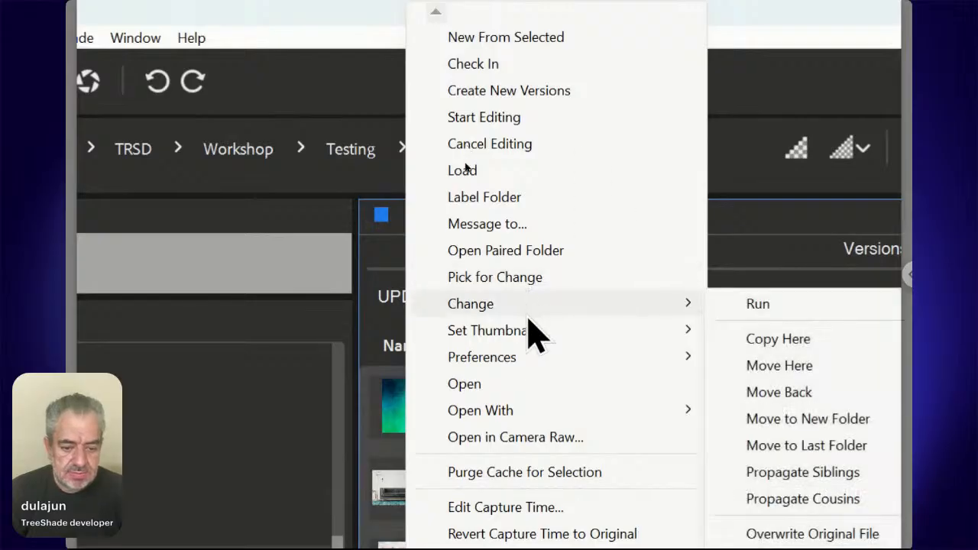
mouse_move(524, 358)
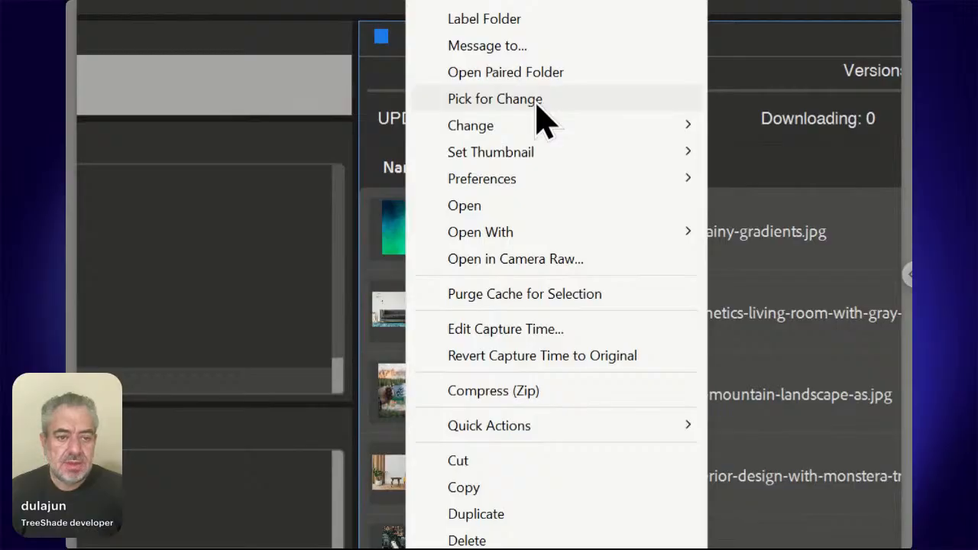
mouse_move(538, 136)
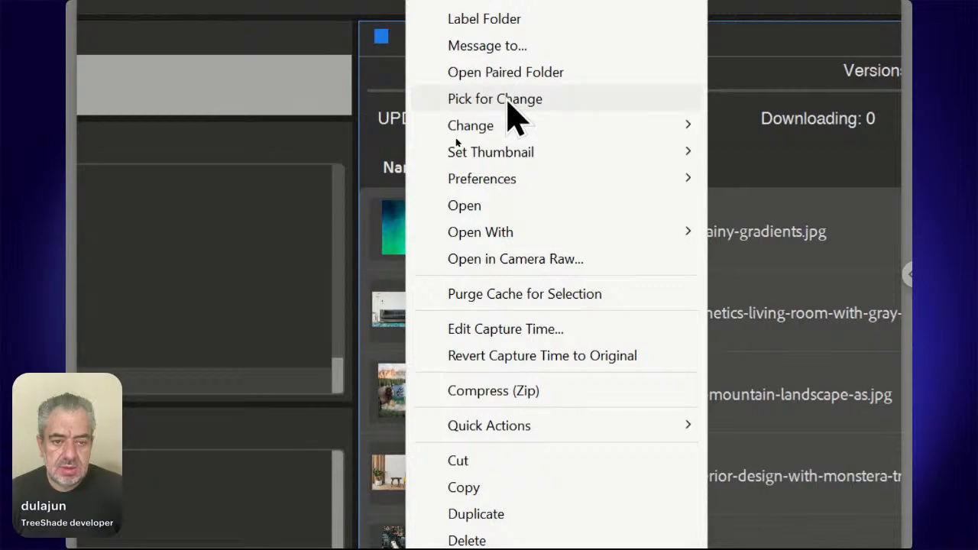
click(507, 104)
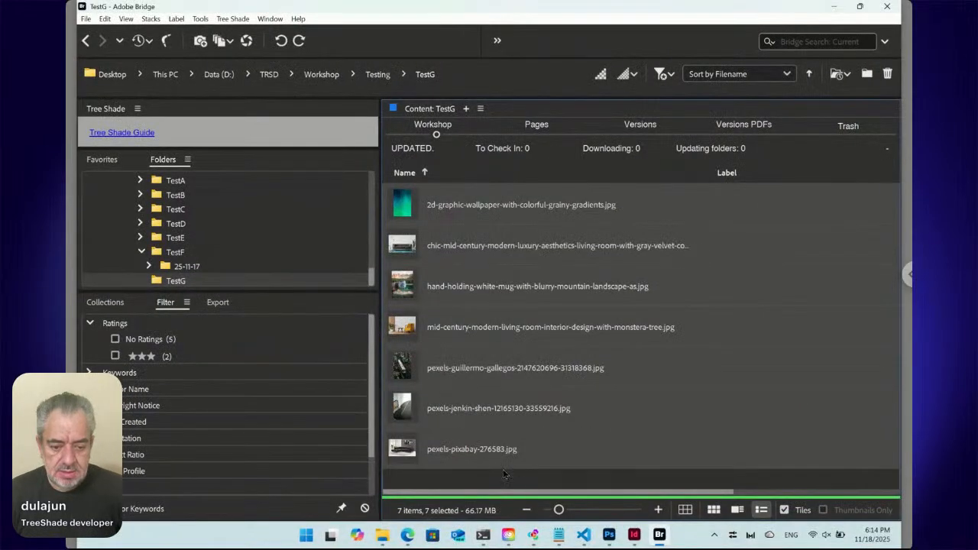
- Create a folder named Sub inside TestG and open it
click(504, 477)
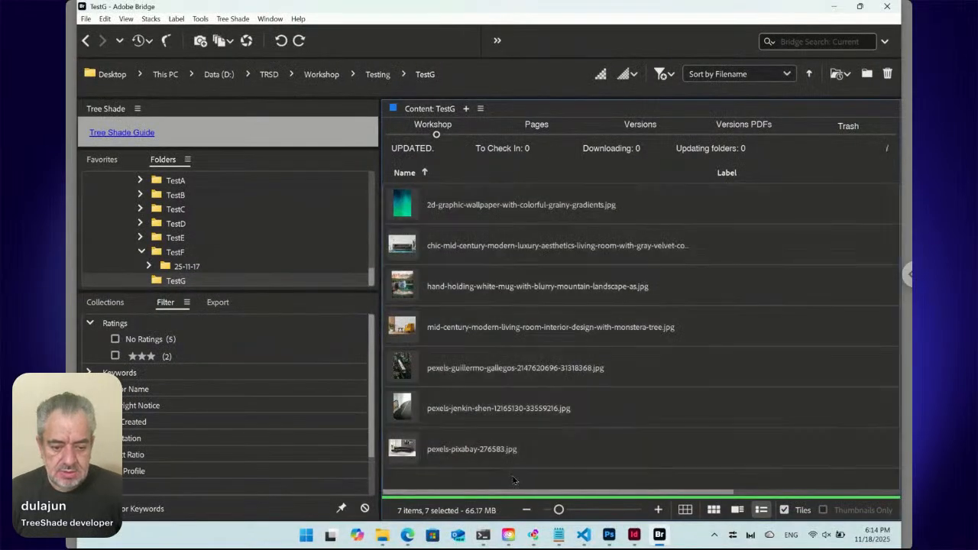
key(ctrl+shift+n)
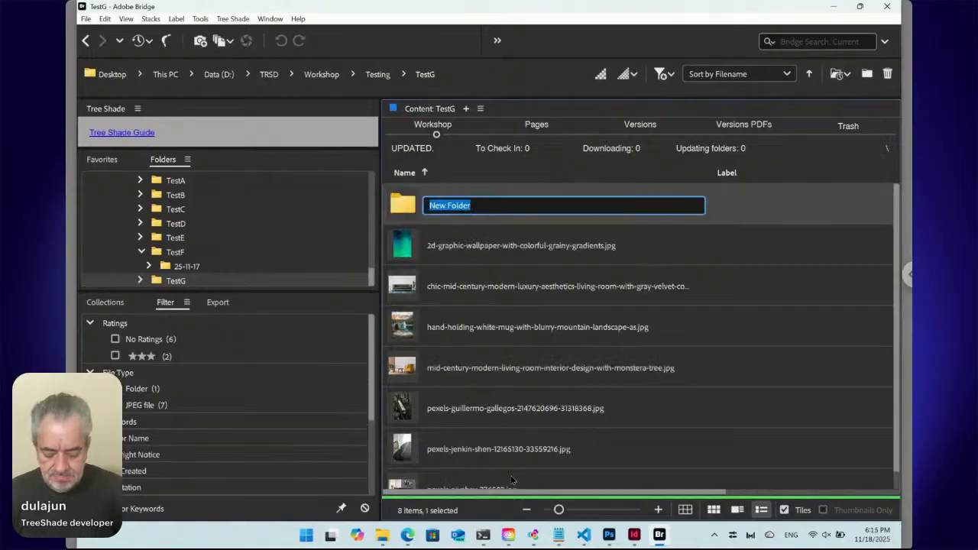
text(Sub)
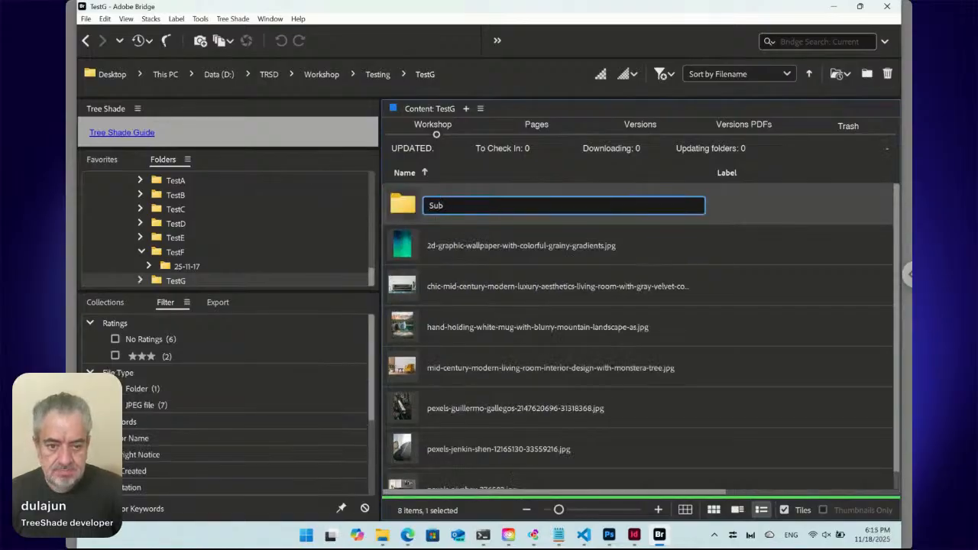
key(Return)
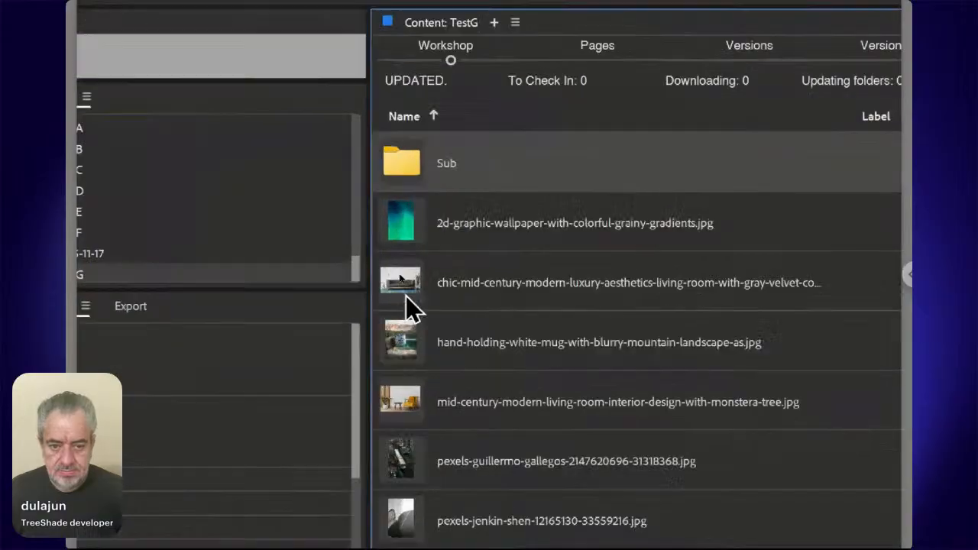
key(Return)
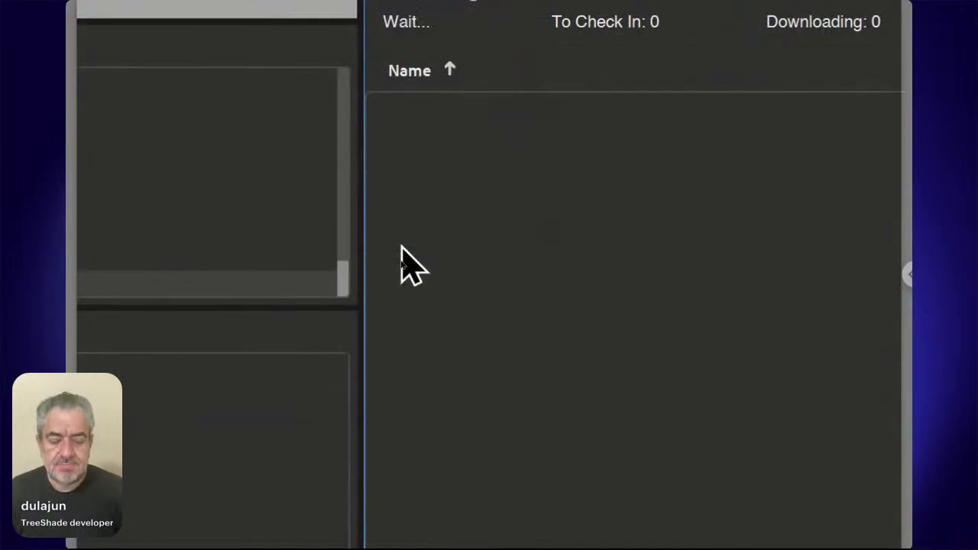
- Move the picked images into the Sub folder with Tree Shade's Move Here change
right_click(465, 220)
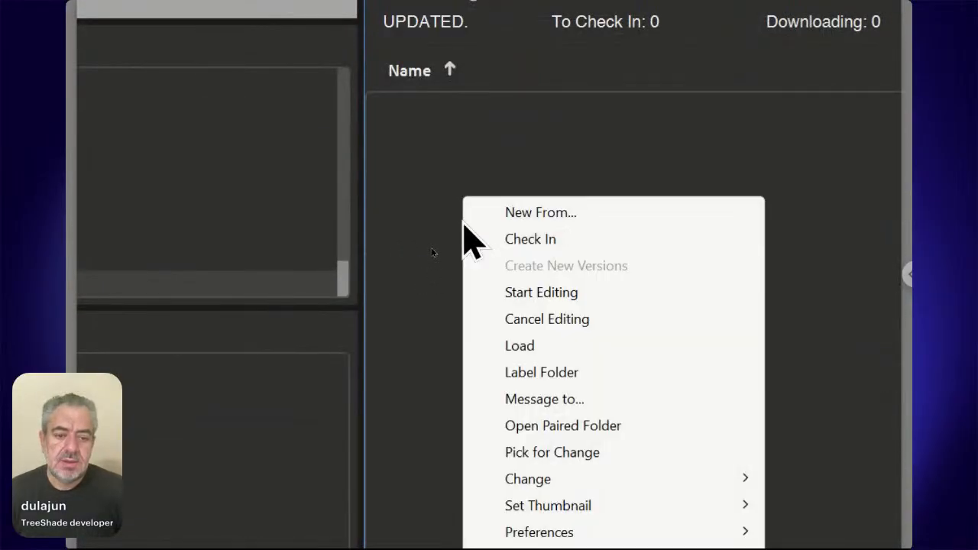
mouse_move(649, 481)
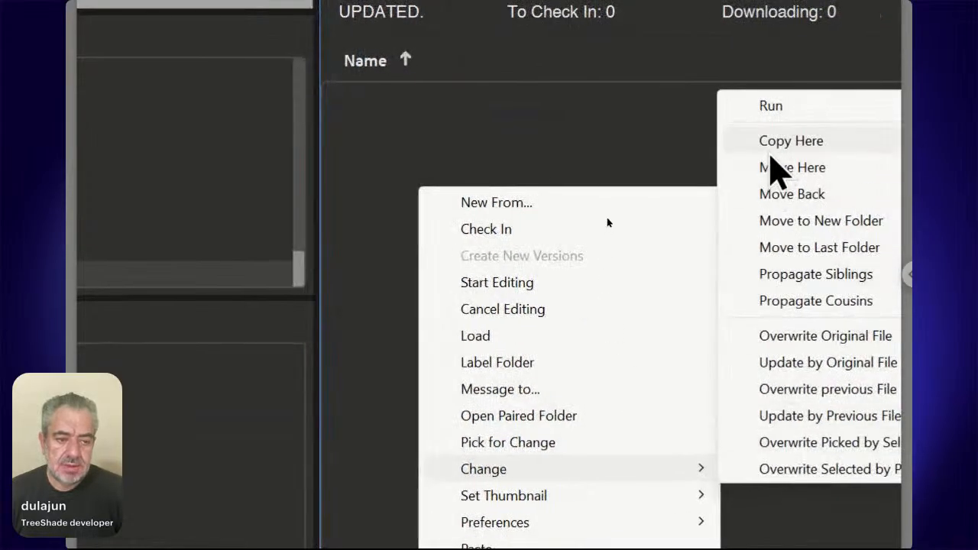
click(773, 170)
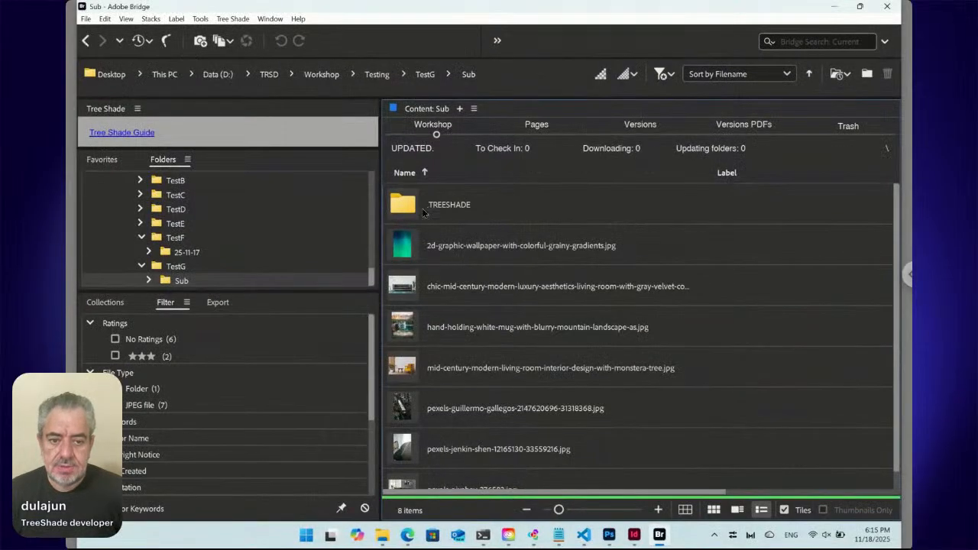
- Select the seven JPG images in Sub, leaving out the .TREESHADE folder, and start Tree Shade's Run change command on them
click(410, 208)
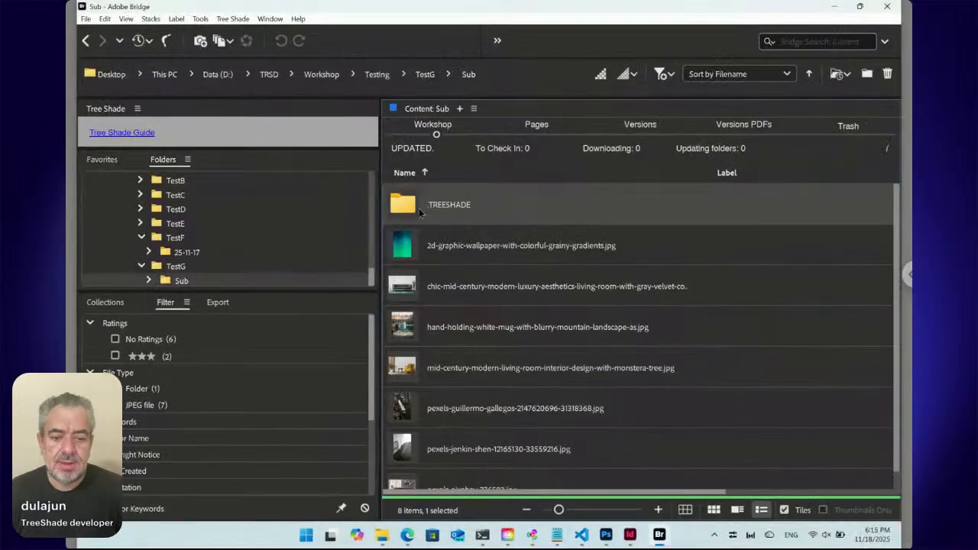
click(465, 258)
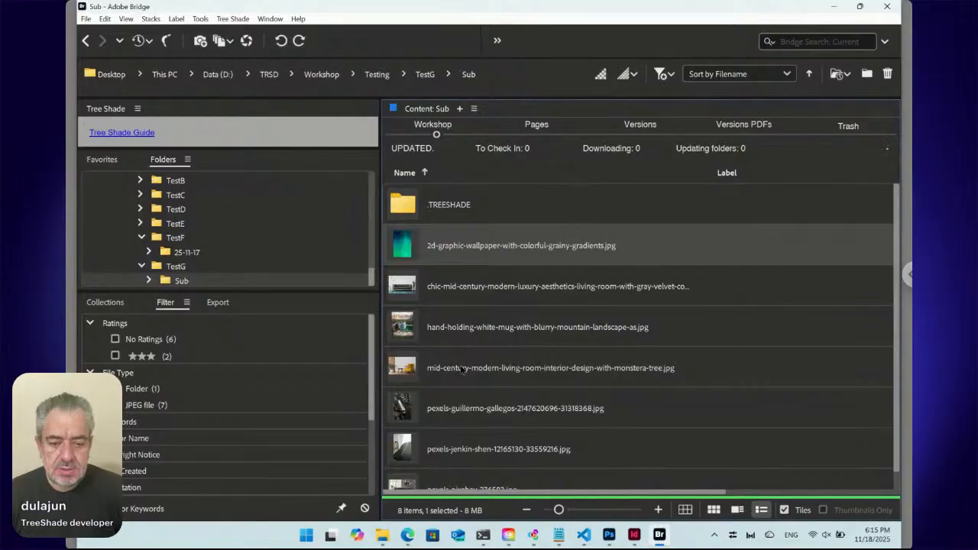
scroll(462, 369, down, 1)
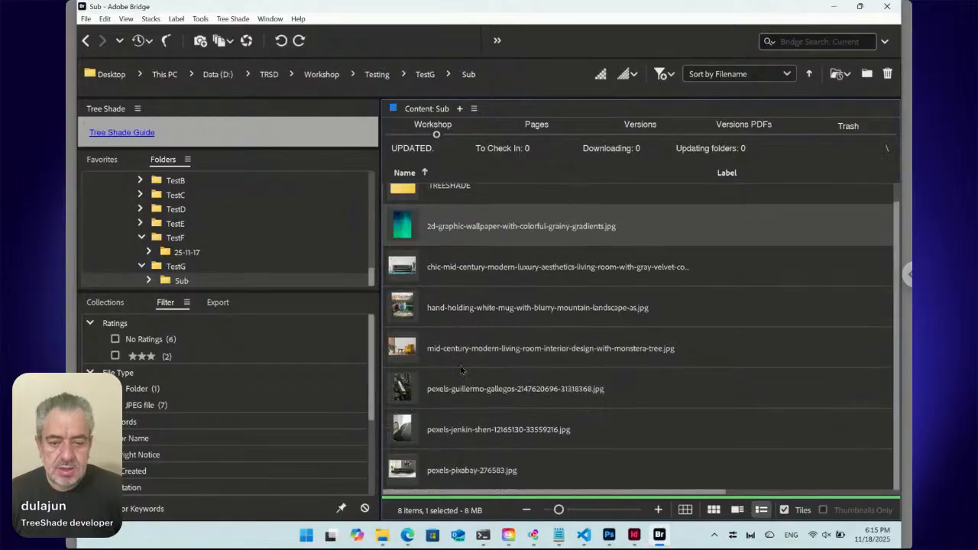
shift+click(459, 472)
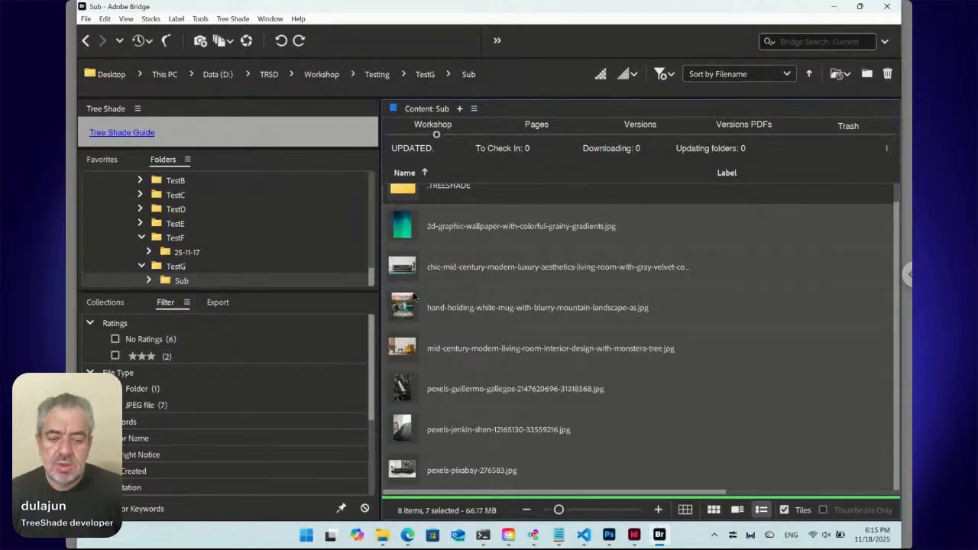
right_click(405, 228)
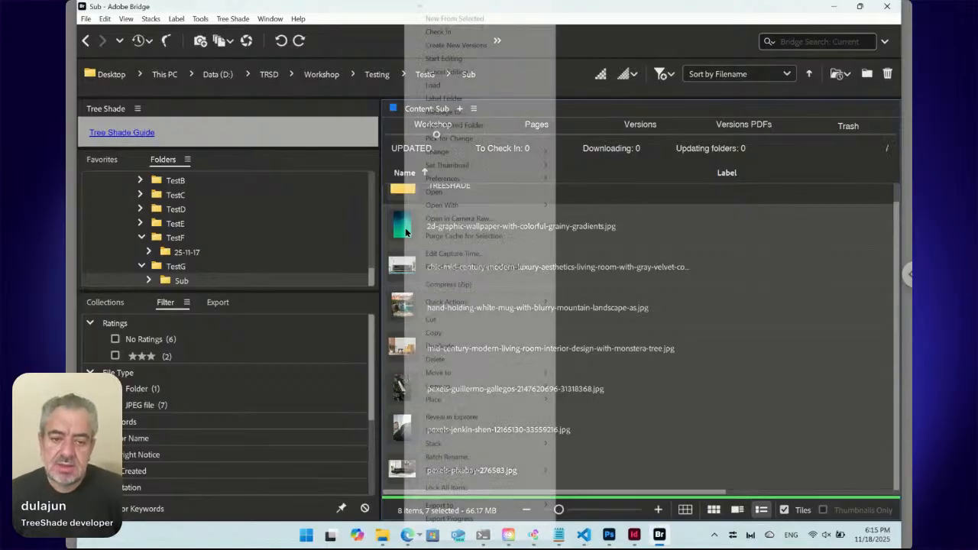
mouse_move(459, 157)
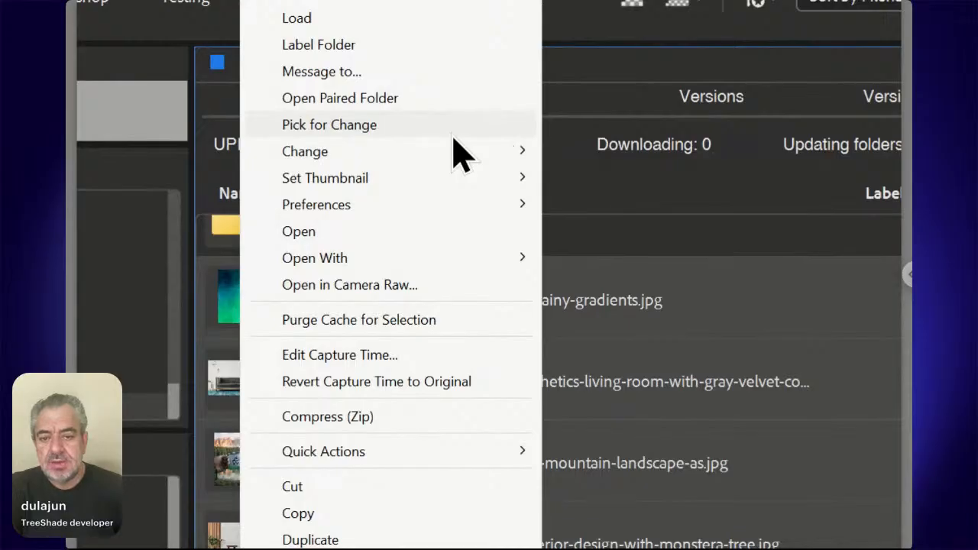
mouse_move(457, 153)
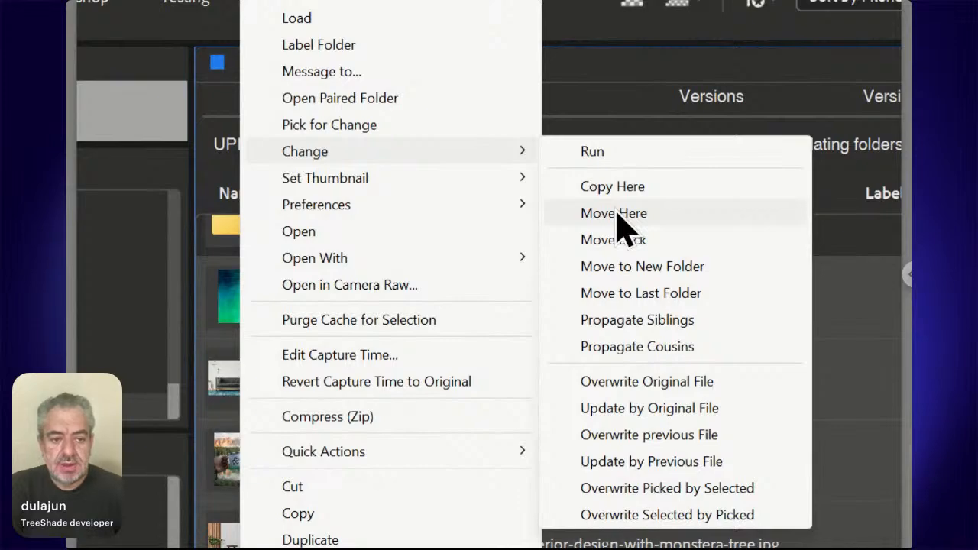
click(603, 152)
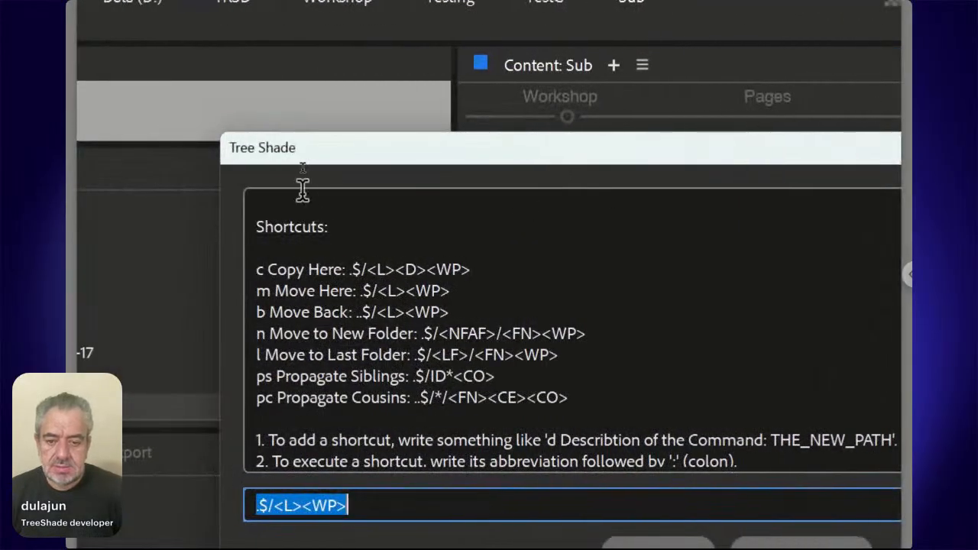
- Move the Tree Shade dialog aside and examine its lists of shortcuts, direct commands, and new path variables and flags
drag(293, 158, 750, 130)
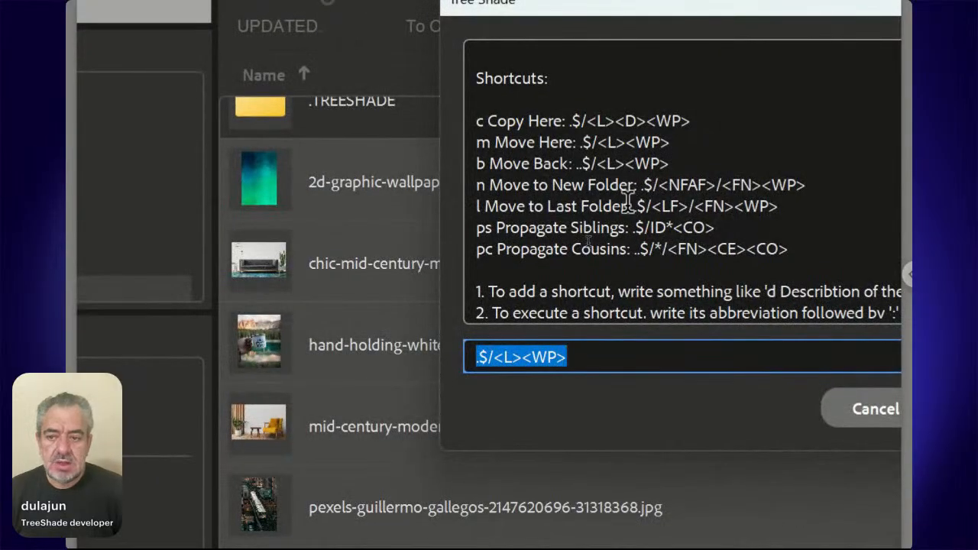
scroll(630, 208, down, 3)
scroll(630, 210, down, 11)
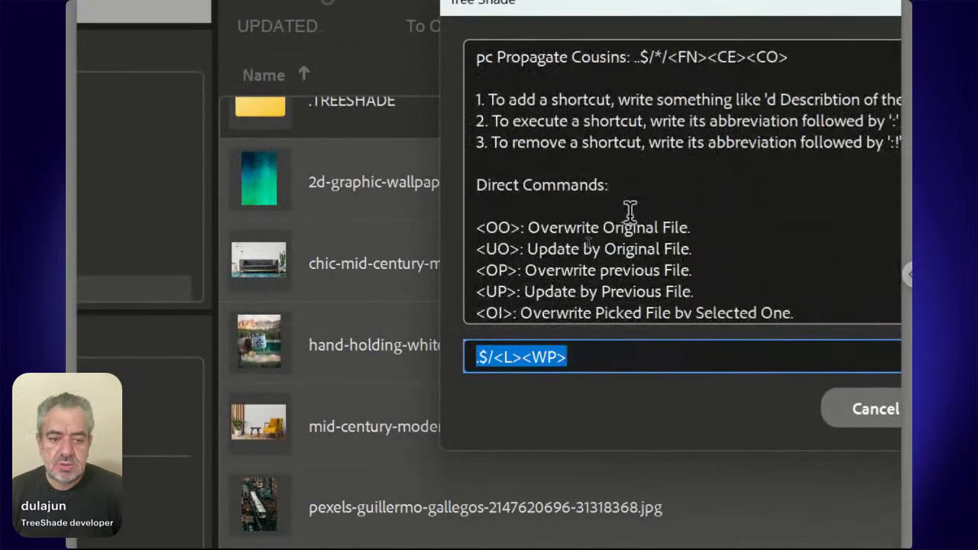
scroll(630, 210, down, 4)
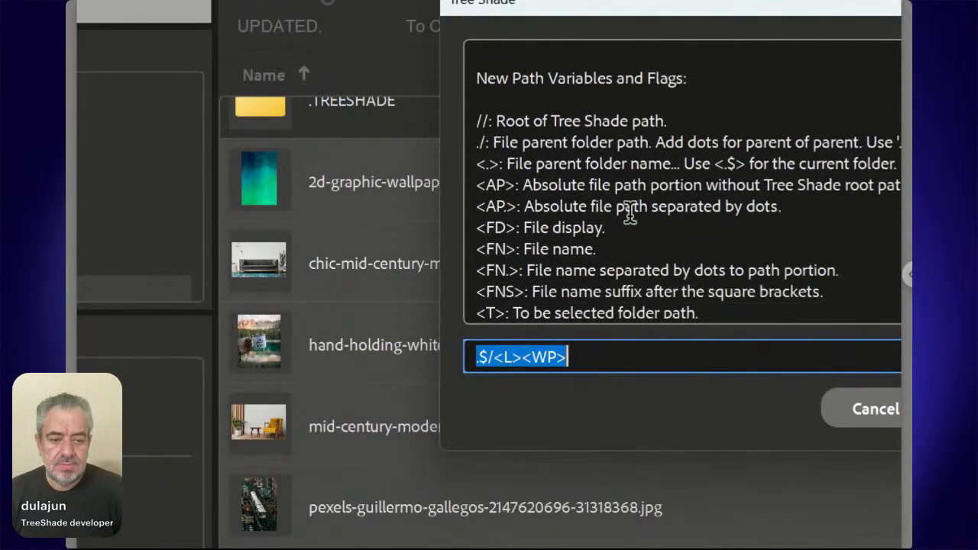
scroll(630, 210, up, 7)
scroll(630, 212, up, 5)
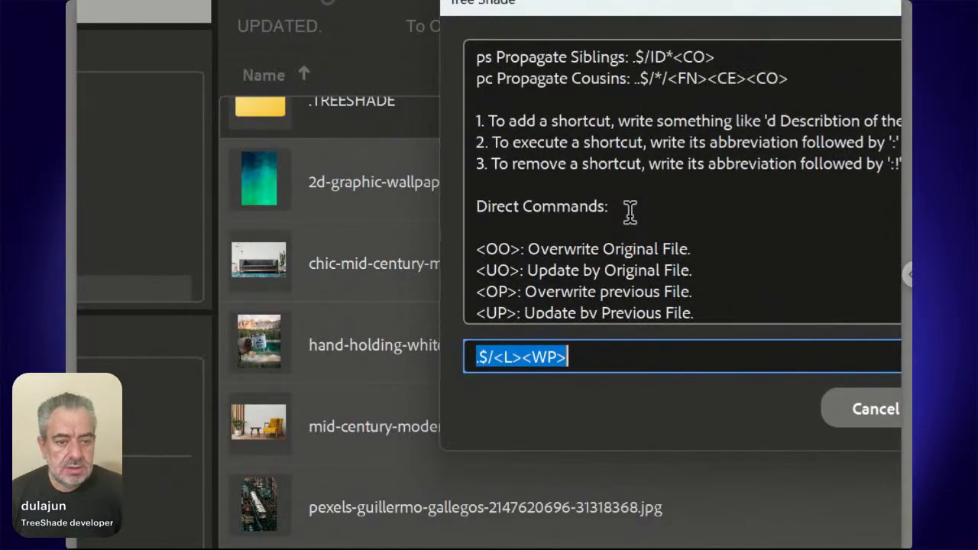
scroll(630, 213, up, 6)
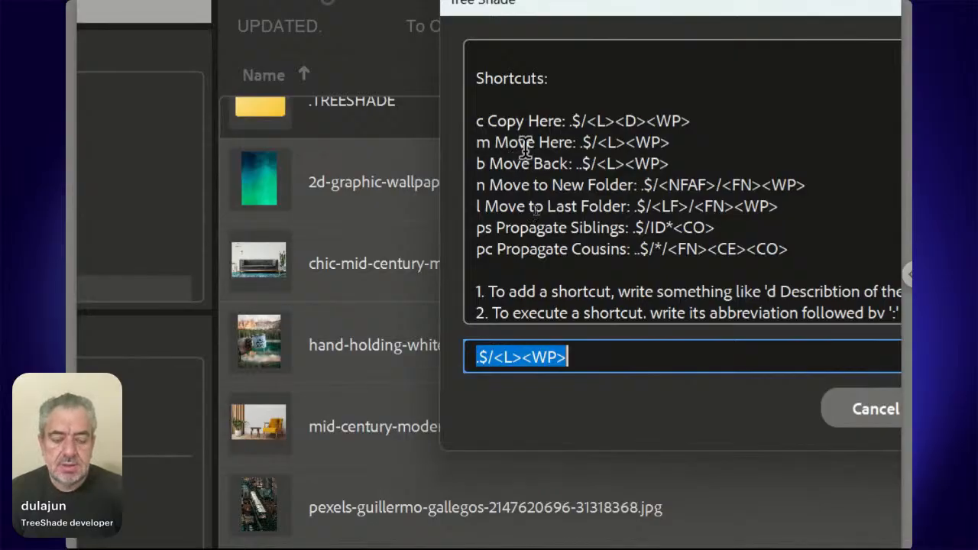
scroll(555, 164, down, 1)
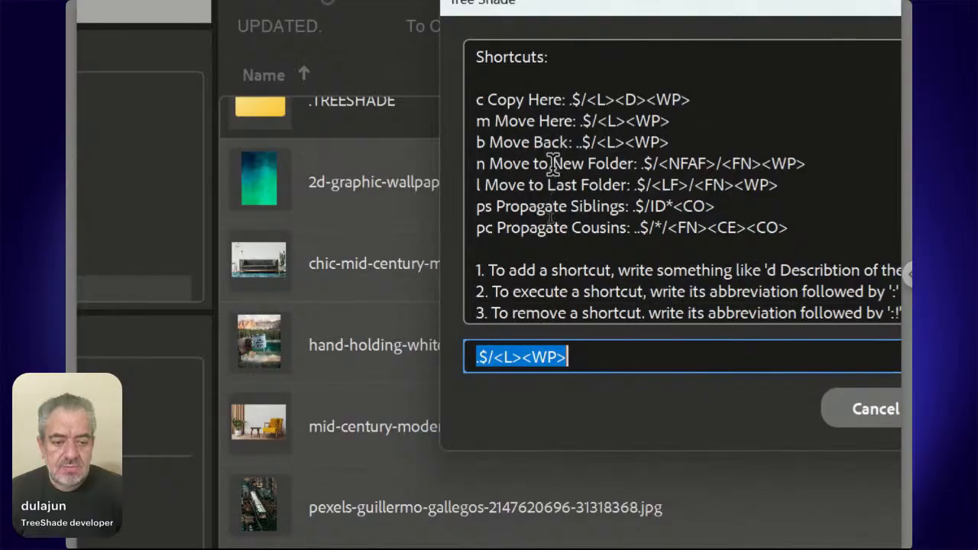
scroll(555, 164, down, 1)
scroll(555, 219, down, 1)
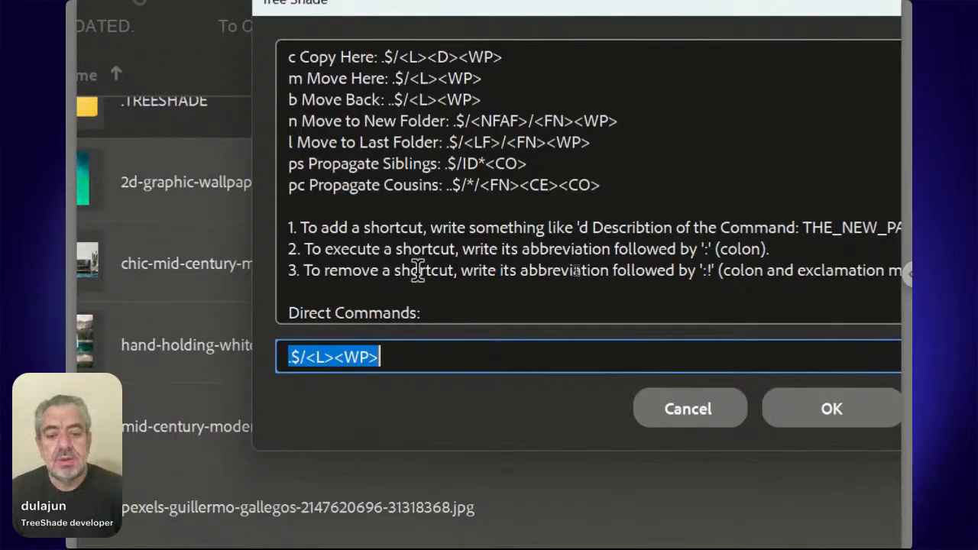
scroll(418, 270, down, 5)
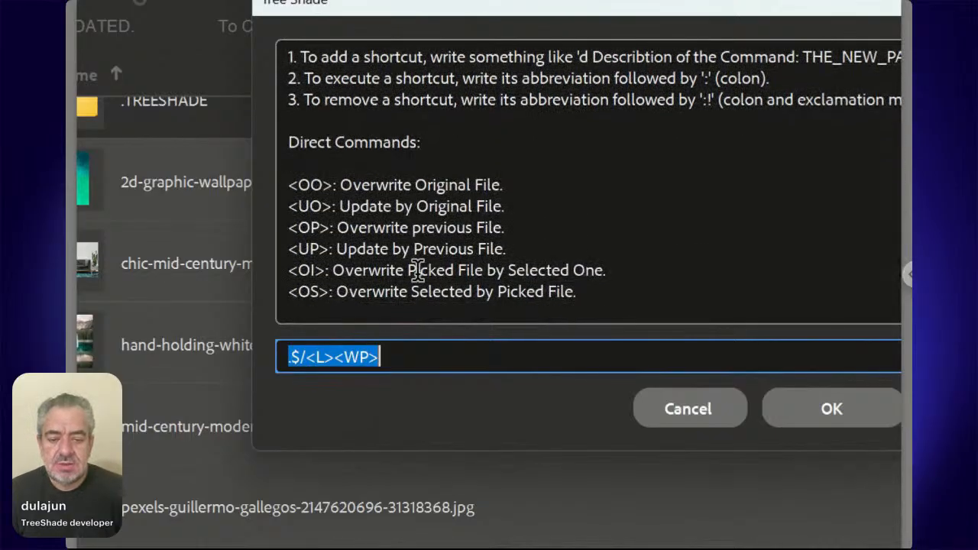
scroll(416, 272, down, 1)
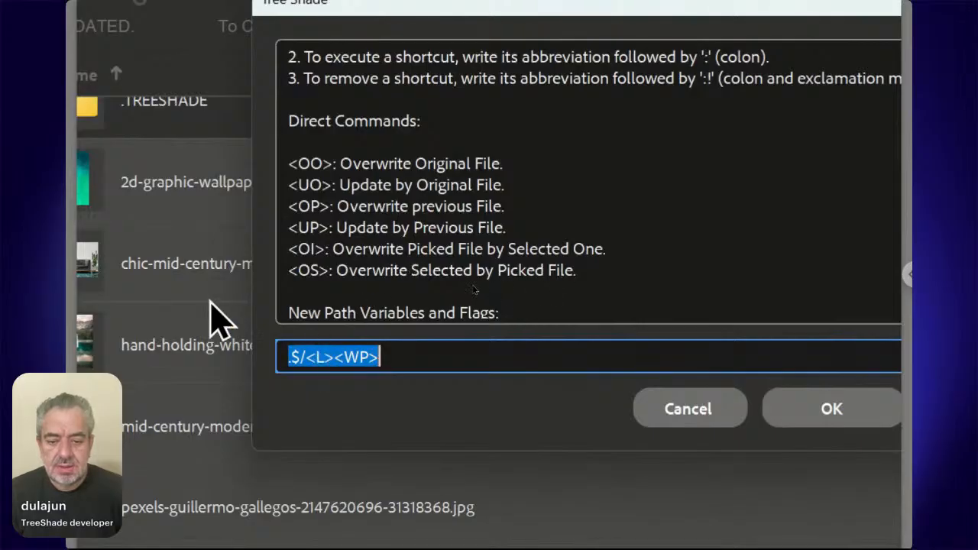
- Replace the <L><WP> part of the path expression with <FN>, so it reads .$/<FN>
click(306, 356)
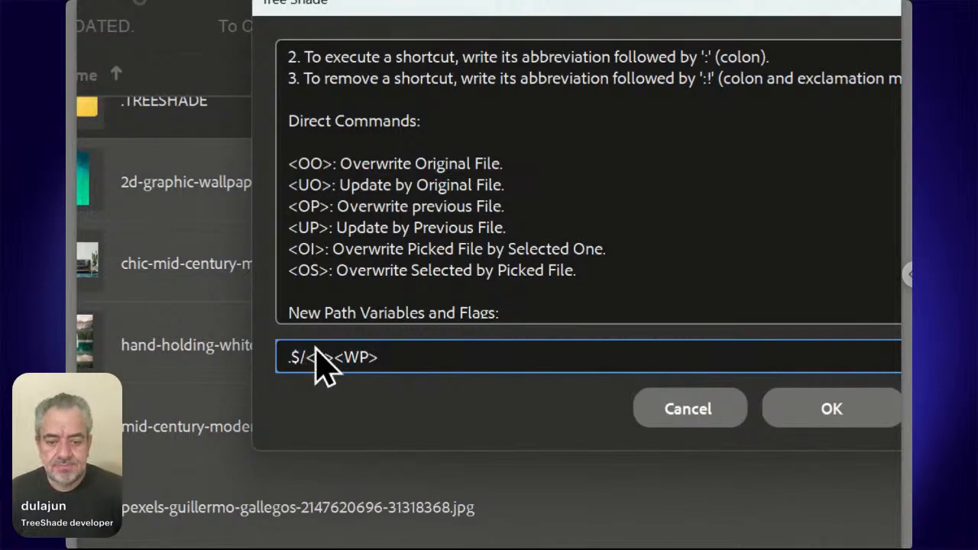
key(Left)
key(Left)
key(Left)
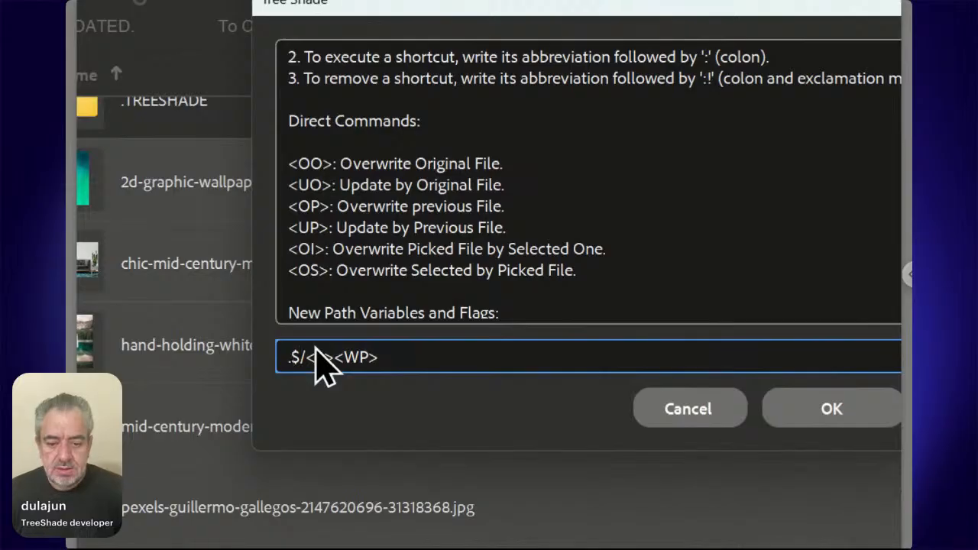
key(Right)
key(Right)
key(Right)
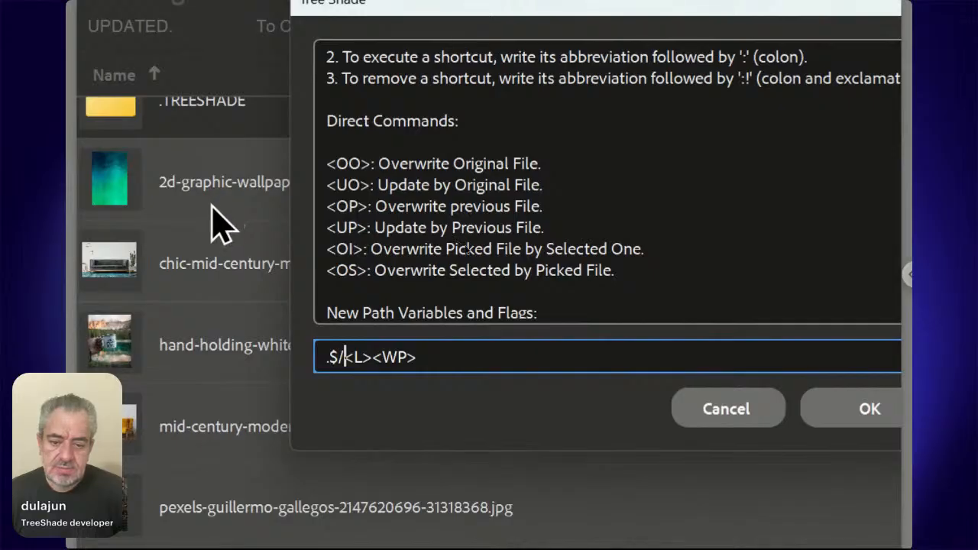
shift+click(425, 355)
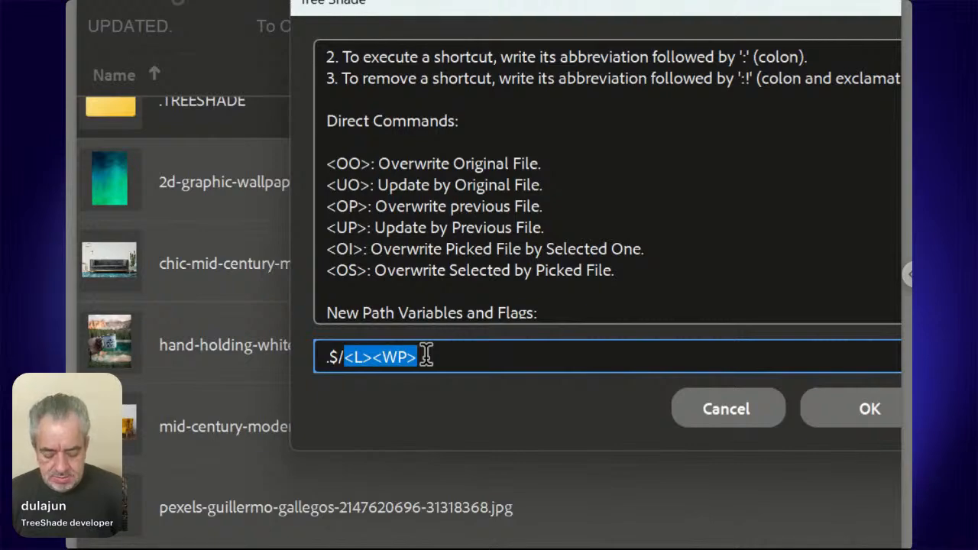
text(<FN>)
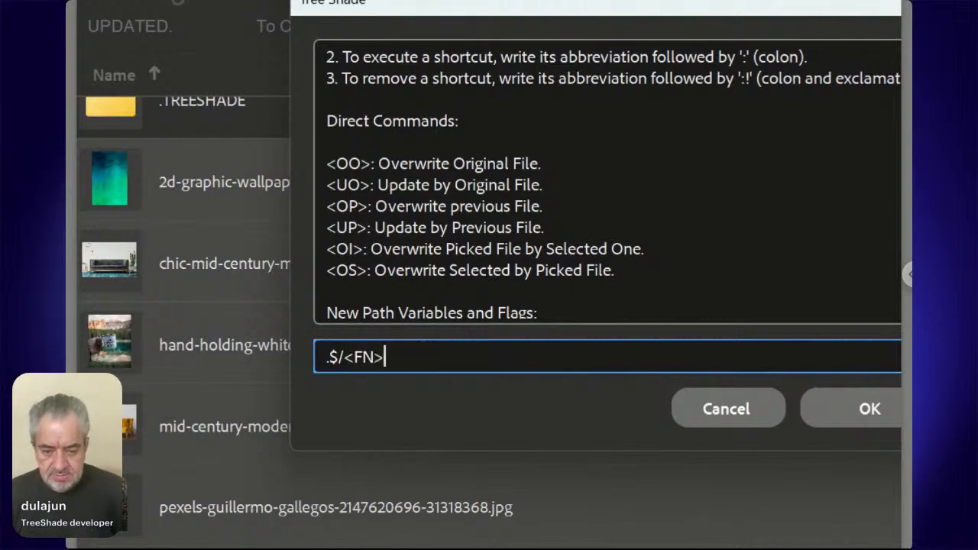
- Remove the $ from the path expression so it reads ./<FN>
key(shift+Left)
key(shift+Left)
key(shift+Left)
key(shift+Left)
key(shift+Left)
key(shift+Left)
key(shift+Left)
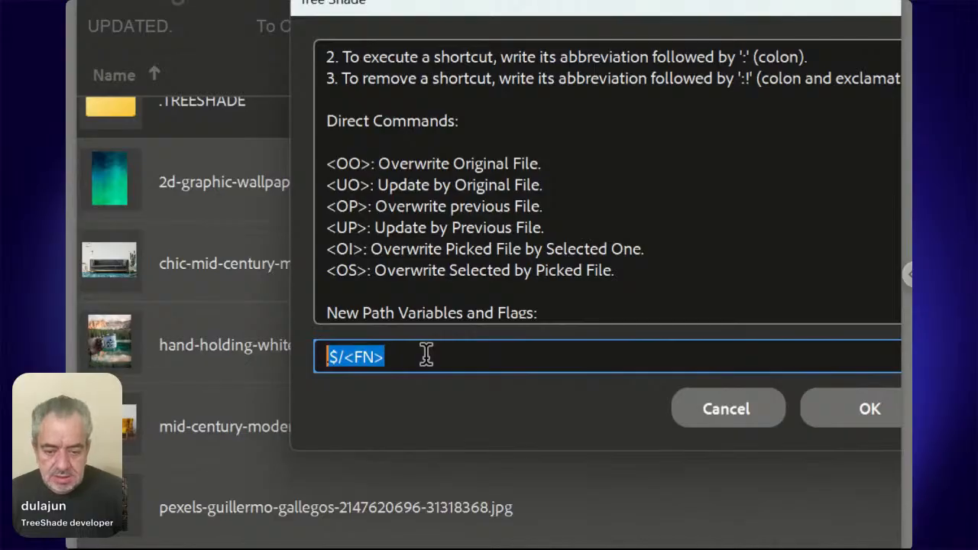
key(Left)
key(shift+Right)
key(shift+Right)
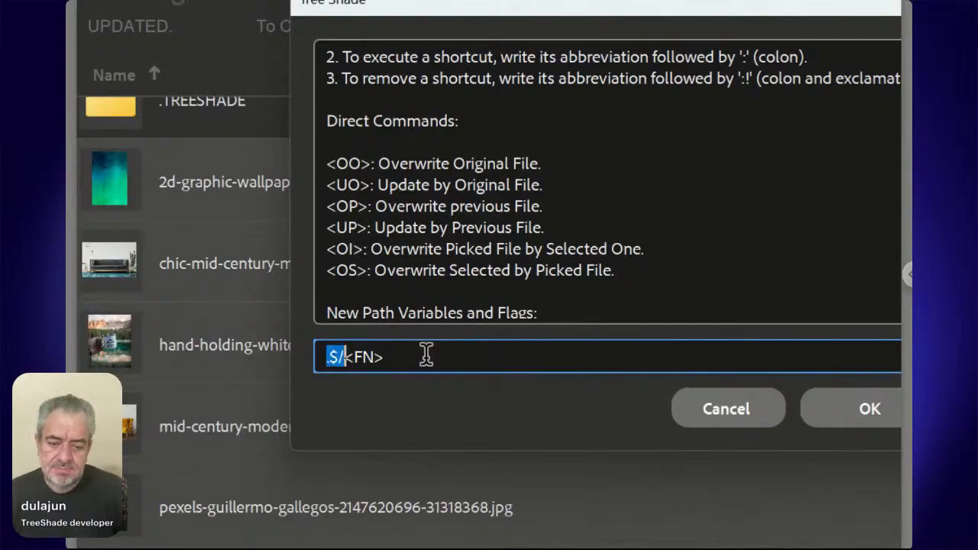
key(Left)
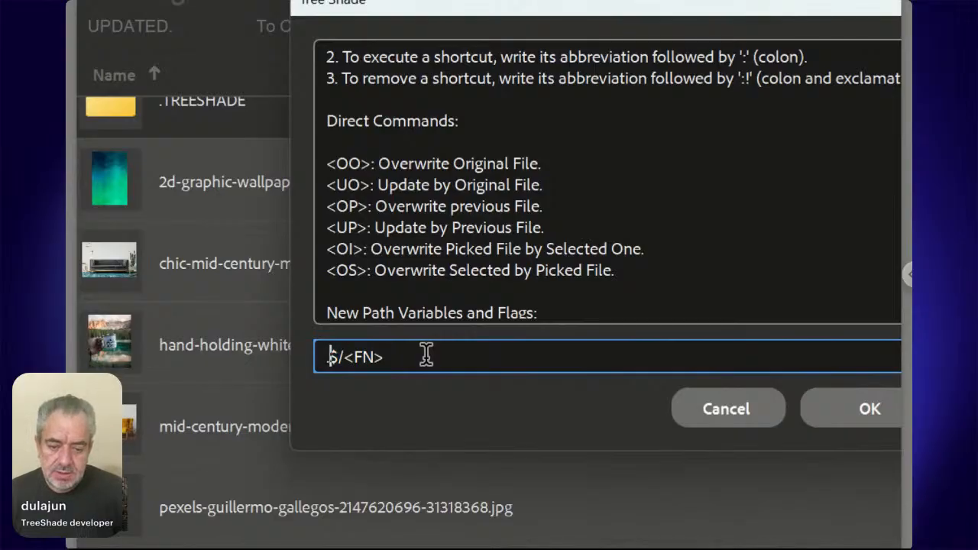
key(shift+Right)
key(BackSpace)
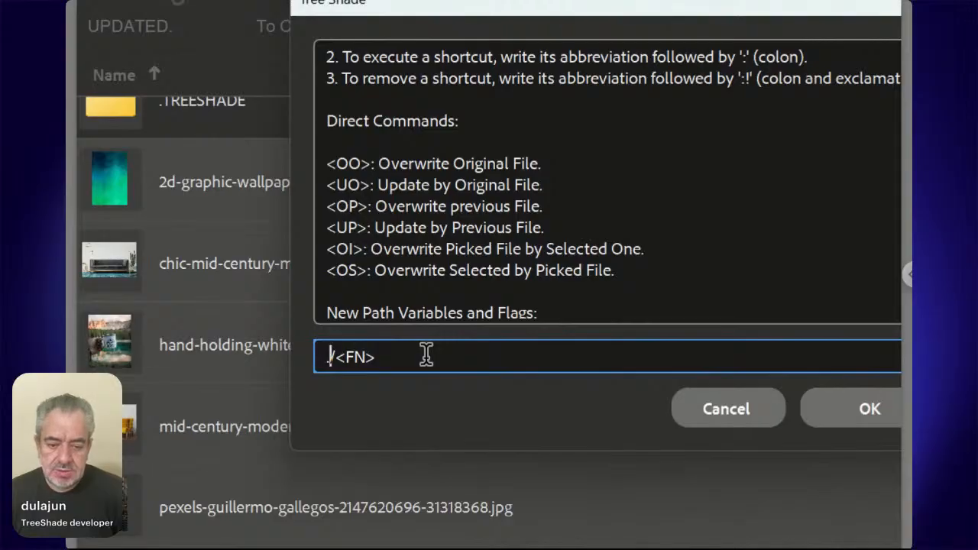
- Put the $ back after the dot so the path expression reads .$/<FN>
key(Right)
key(shift+Left)
key(shift+Left)
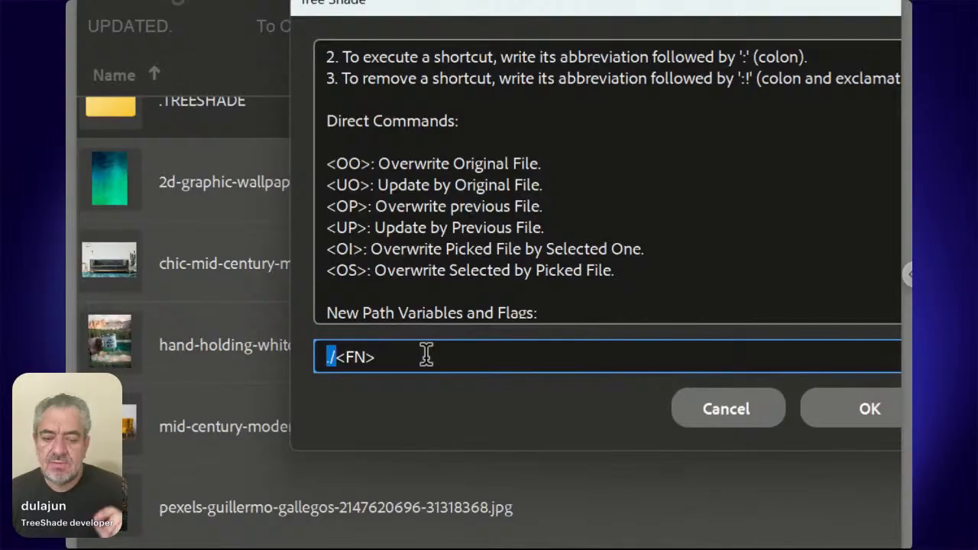
key(Left)
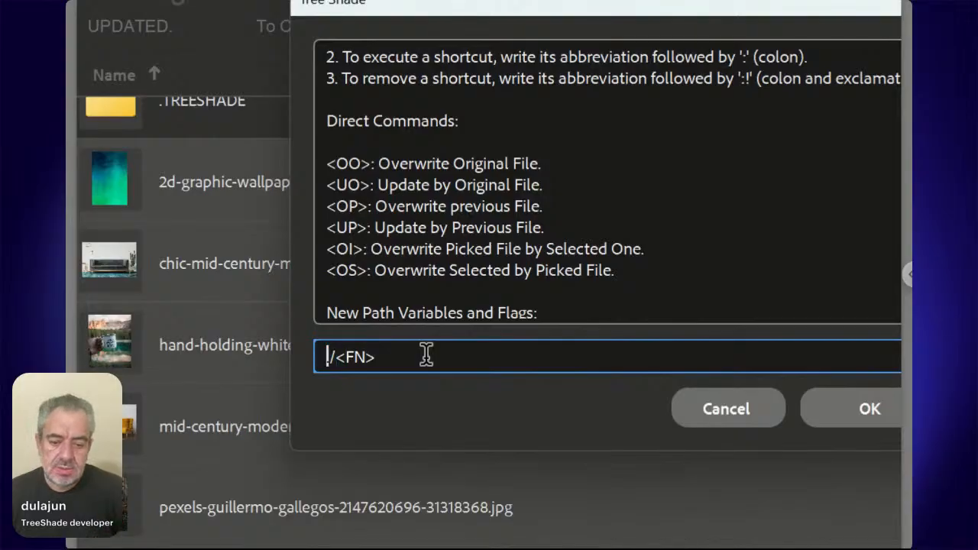
key(Right)
text($)
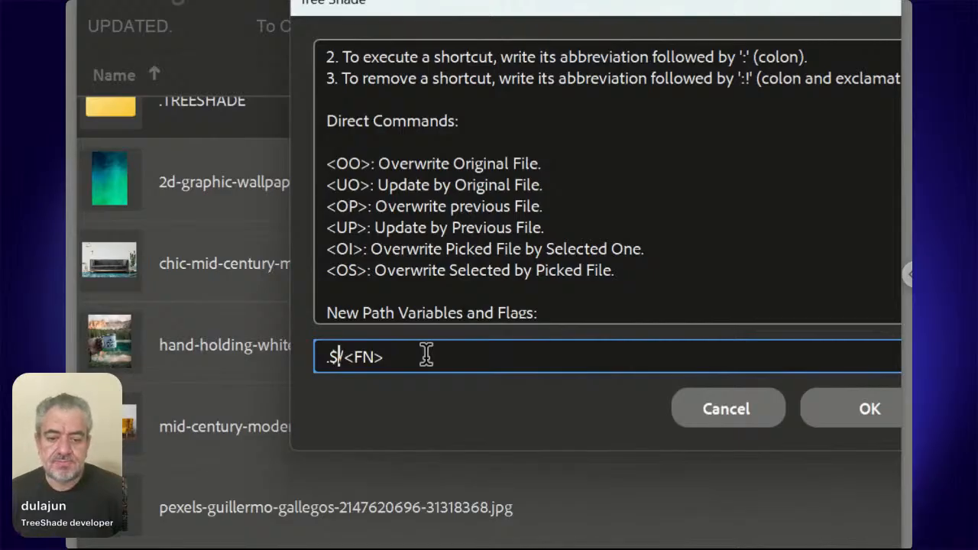
key(Right)
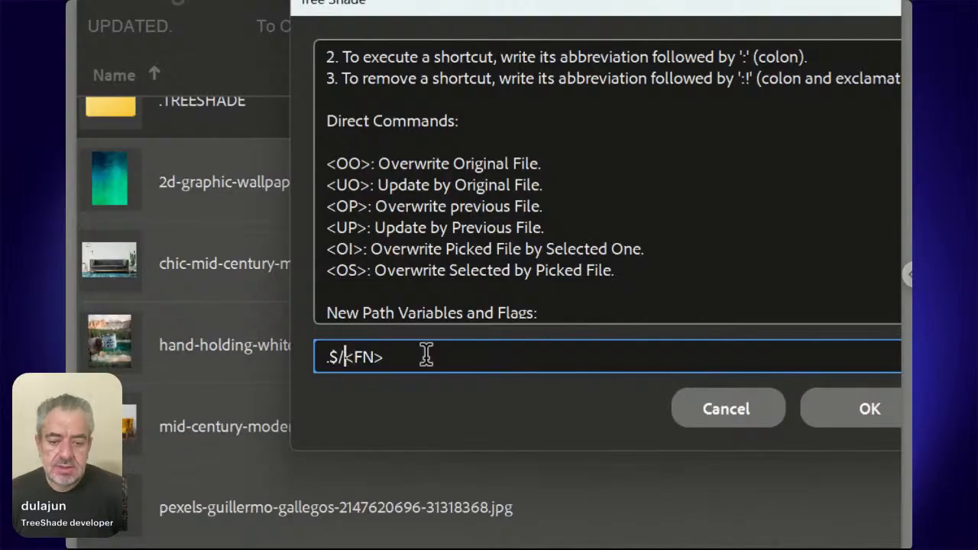
key(shift+Right)
key(shift+Right)
key(shift+Right)
key(shift+Right)
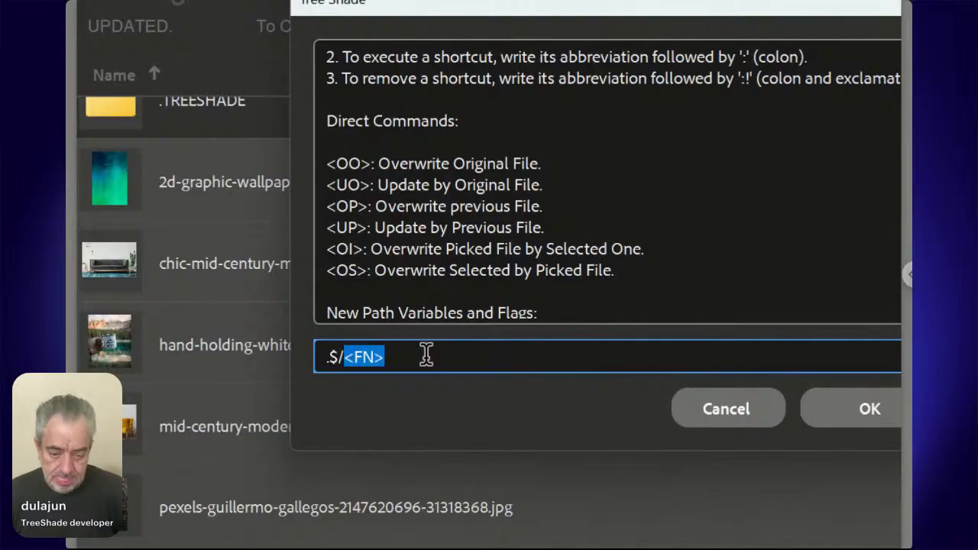
key(Right)
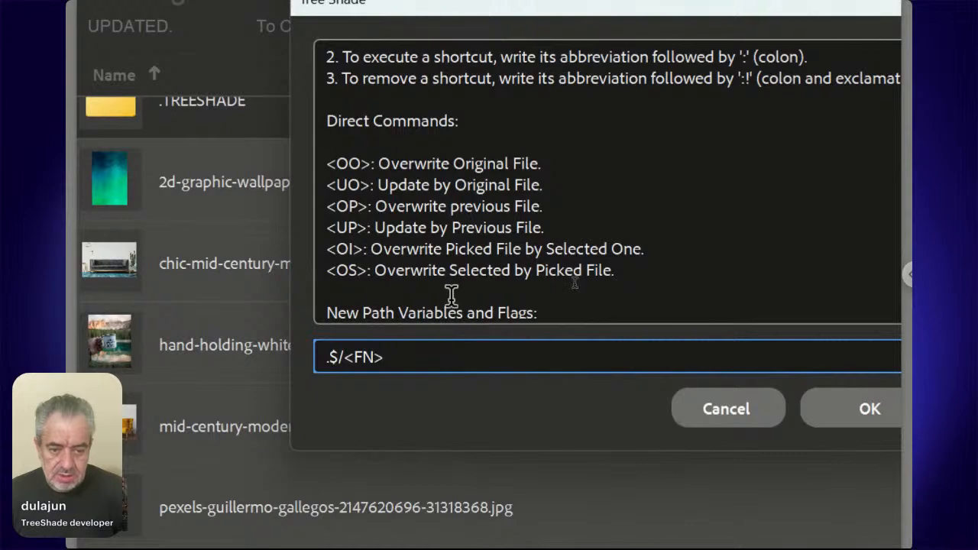
- Look up the file name replacement flag in the variables list and append its opening, <RN/, to the path expression
scroll(451, 294, down, 5)
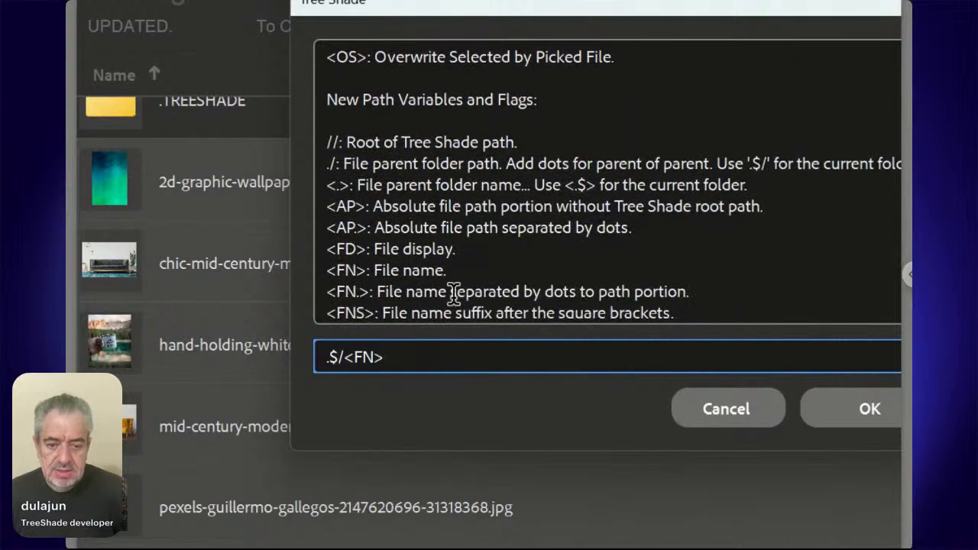
scroll(453, 294, down, 5)
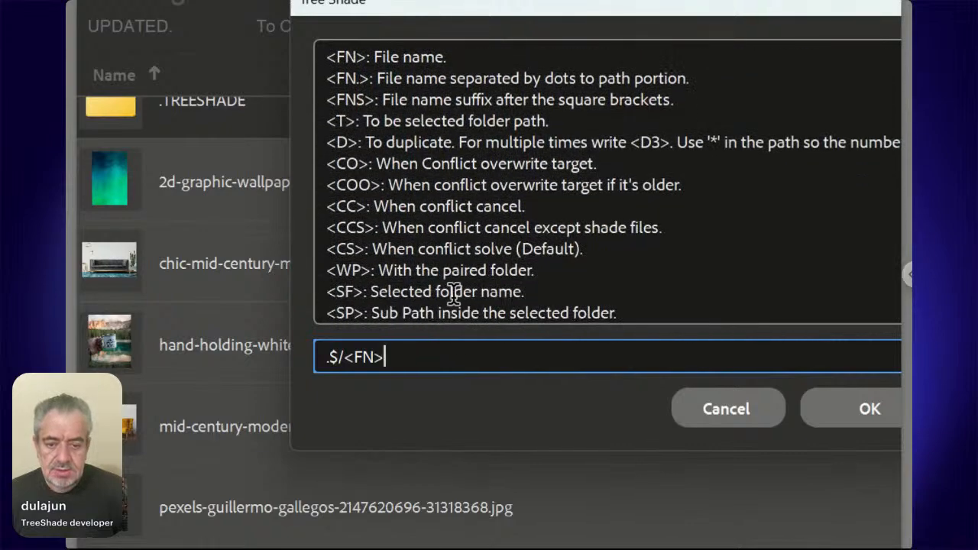
scroll(454, 294, down, 5)
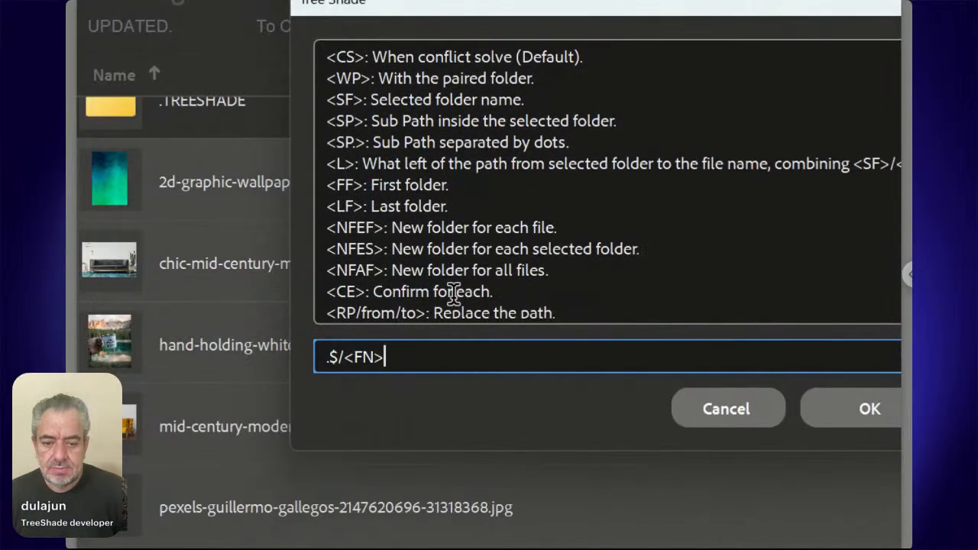
scroll(454, 294, down, 2)
scroll(454, 294, down, 1)
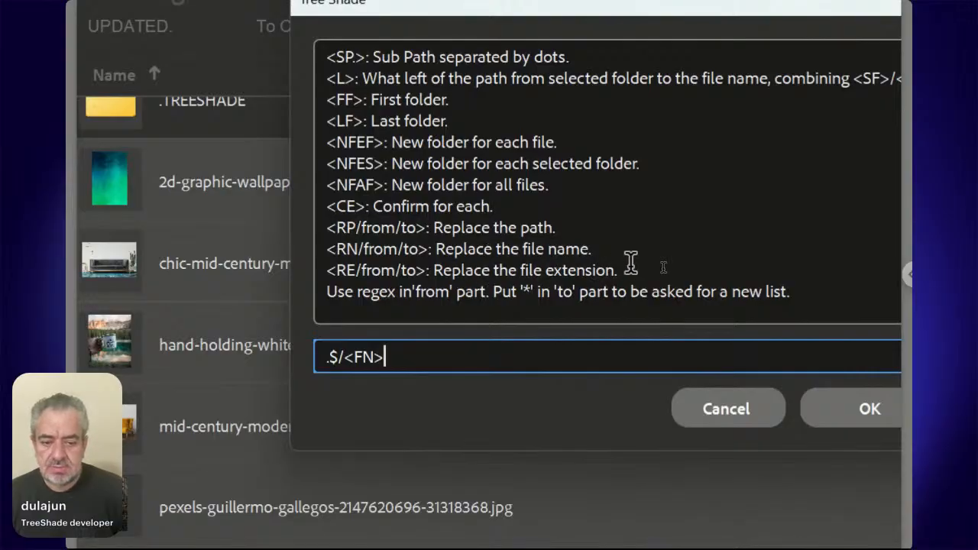
text(<)
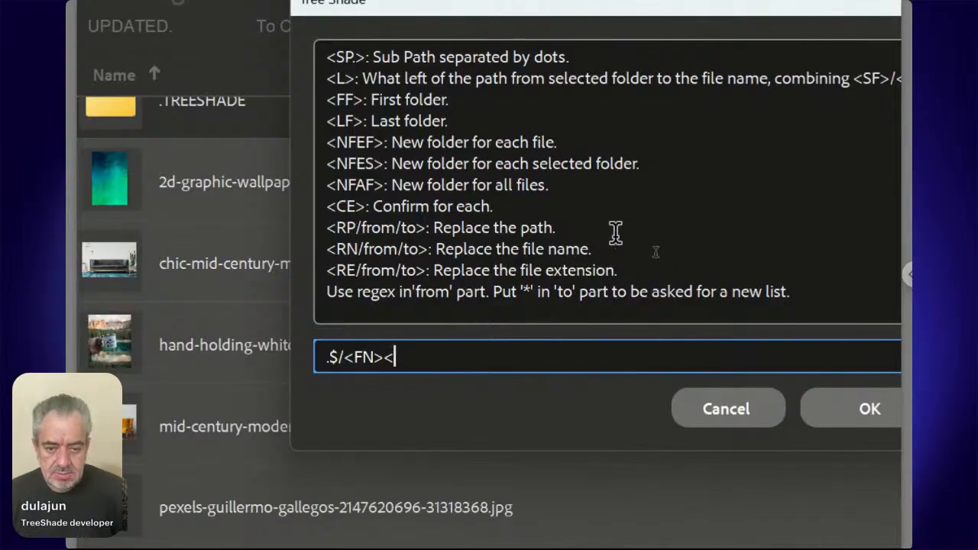
text(R)
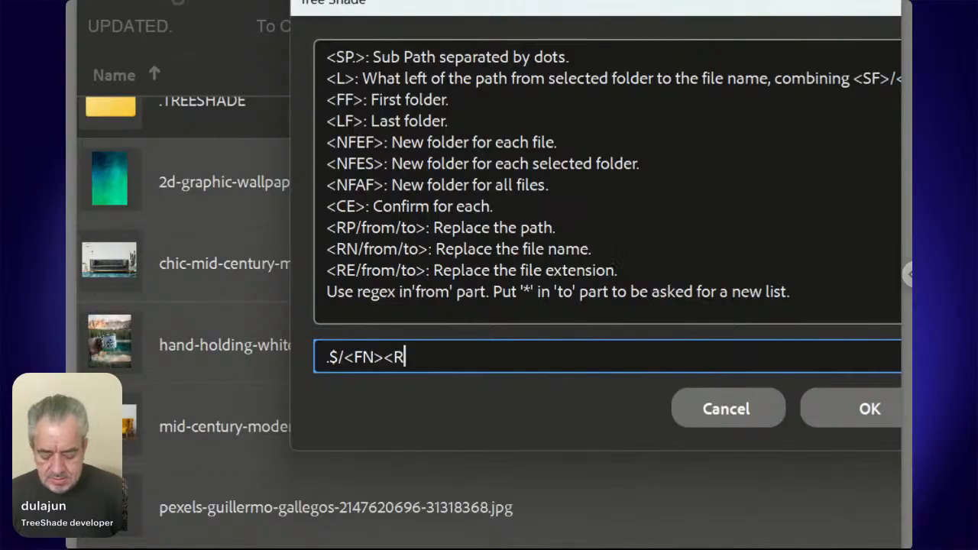
text(N)
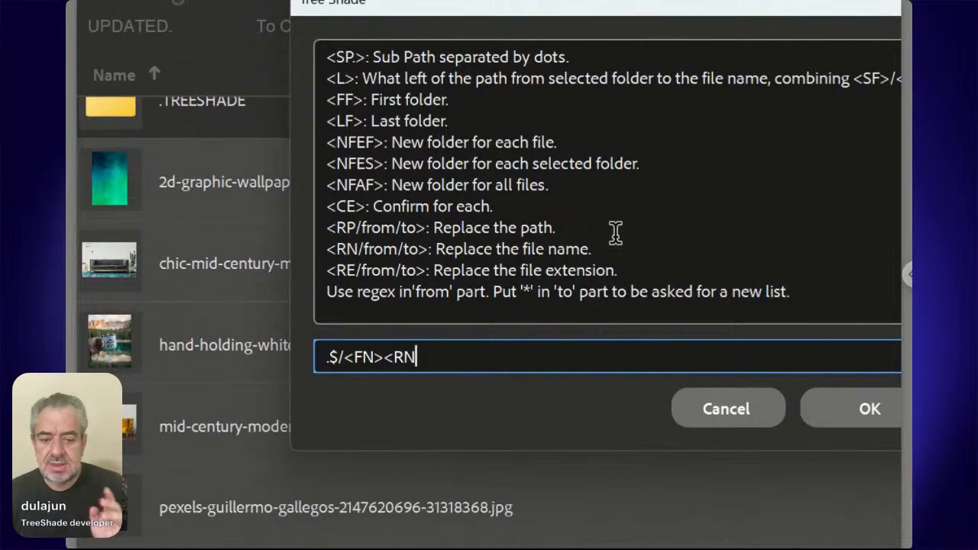
text(/)
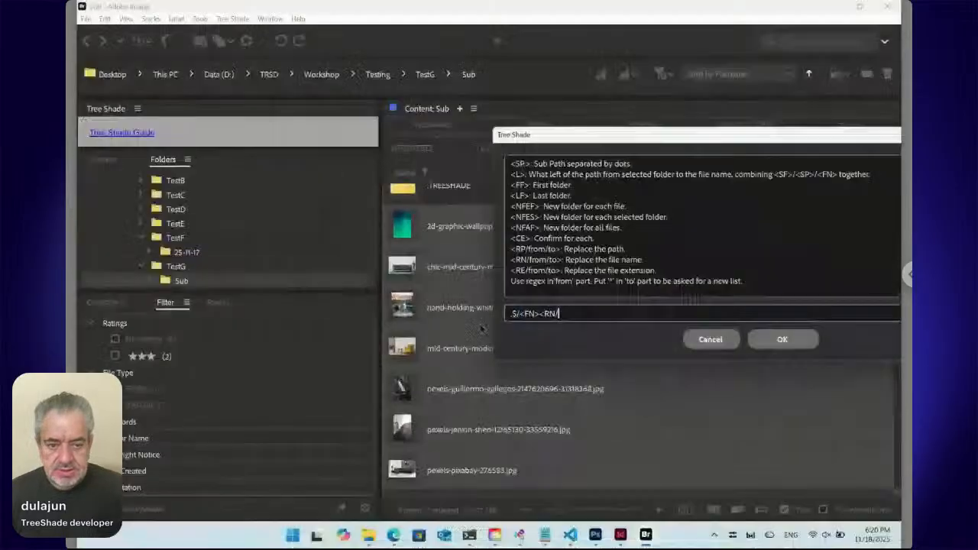
- Switch to the Edge browser and open chatgpt.com in a new tab
click(407, 534)
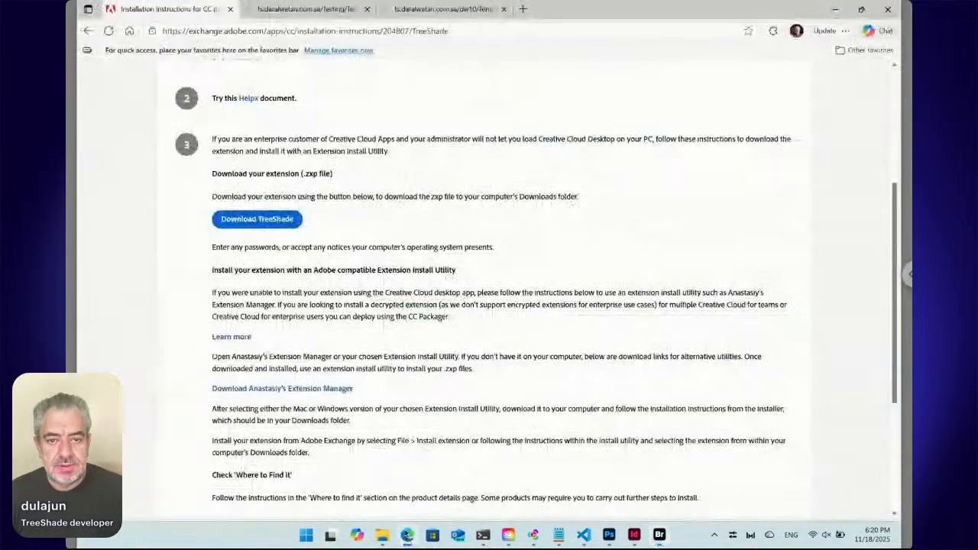
click(523, 10)
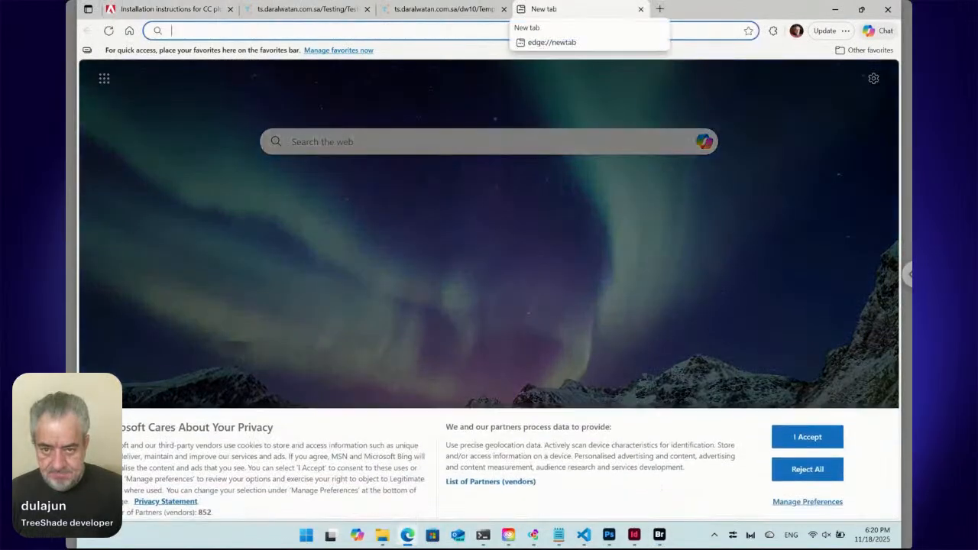
text(cha)
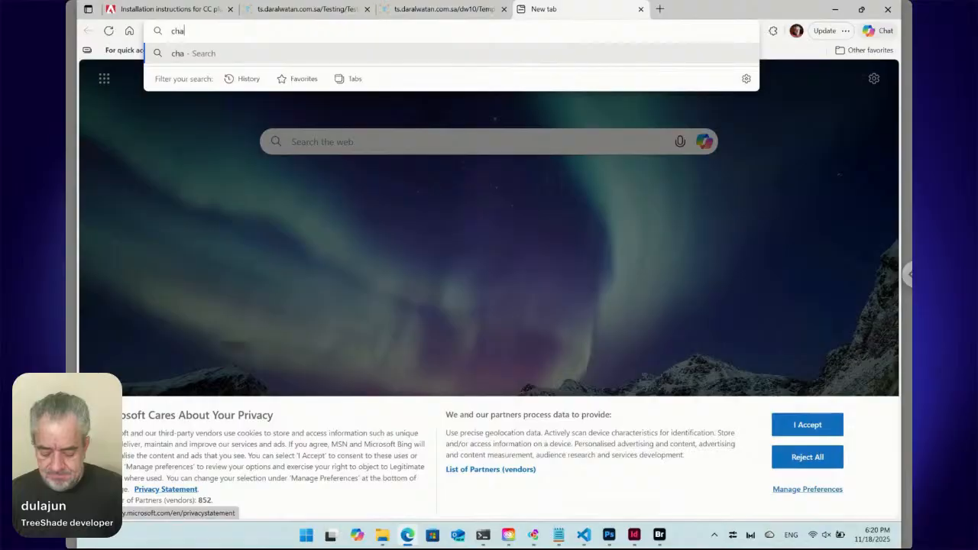
text(tgpt.com)
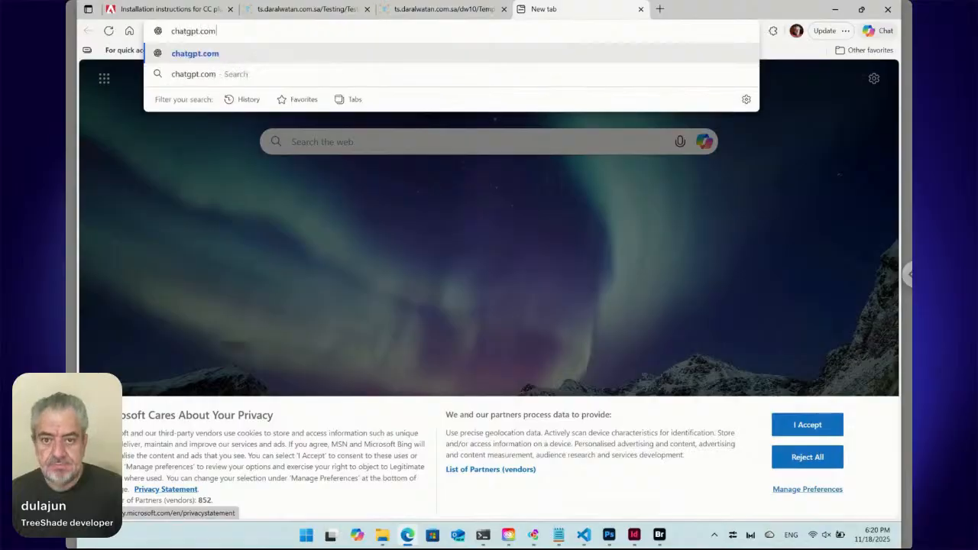
key(Return)
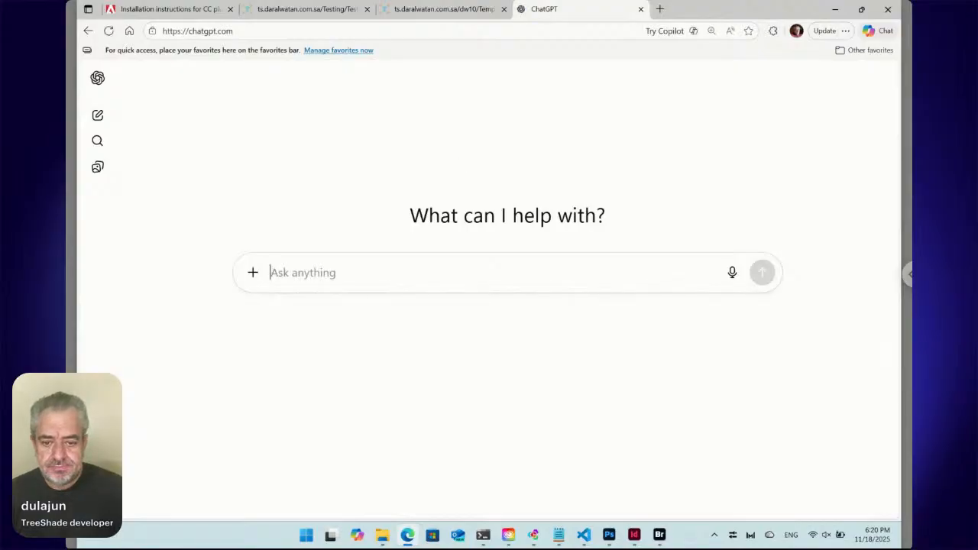
- Ask ChatGPT "How in regular expression target all the test after the second dash in a text separated by dashes?"
text(How )
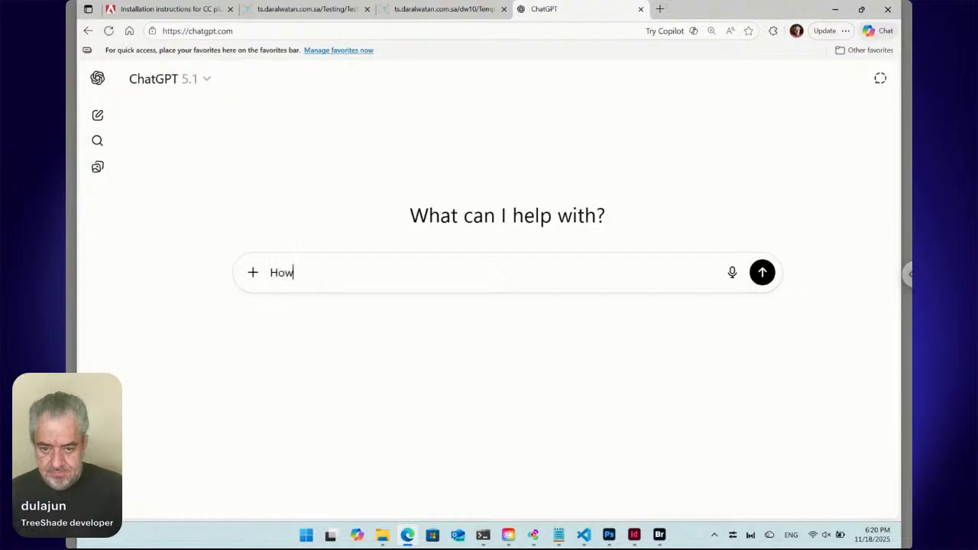
text(in regular)
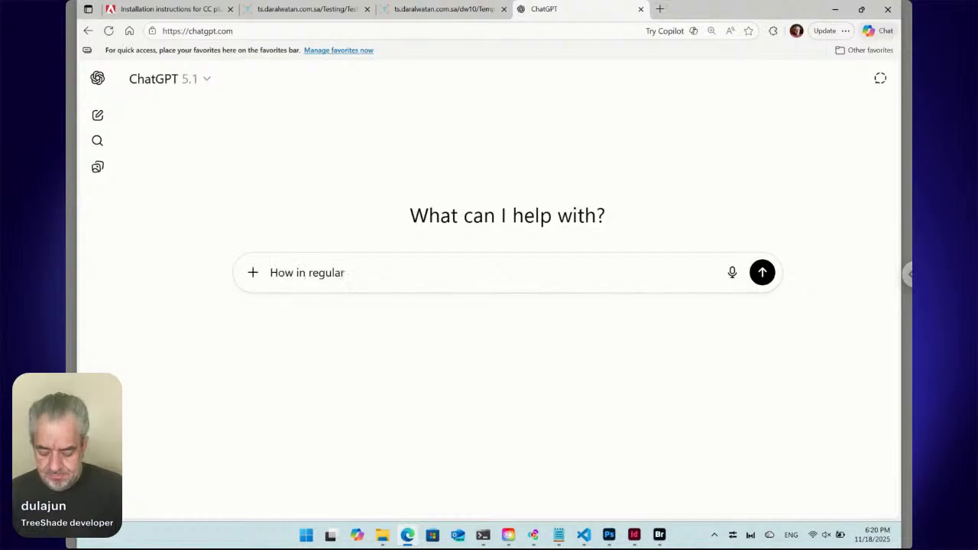
text( expression)
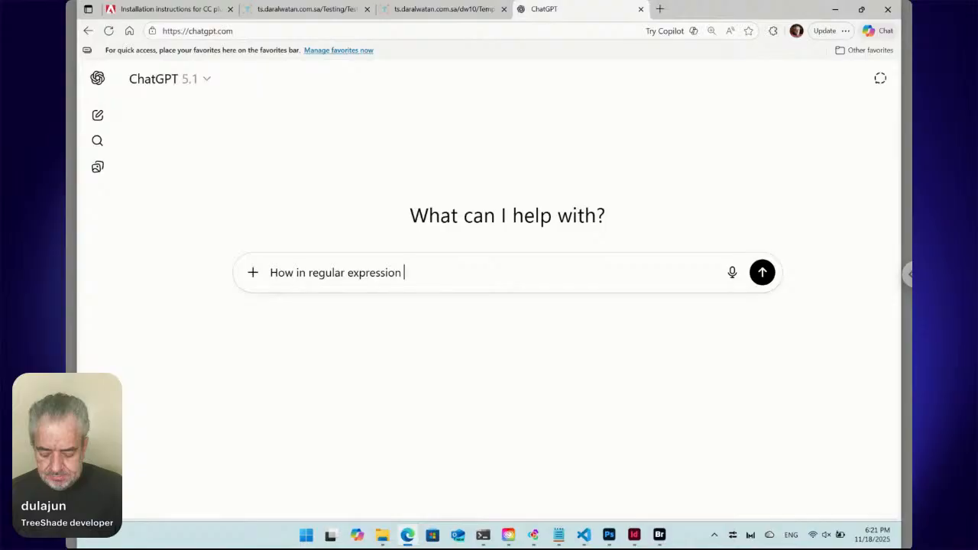
text(target)
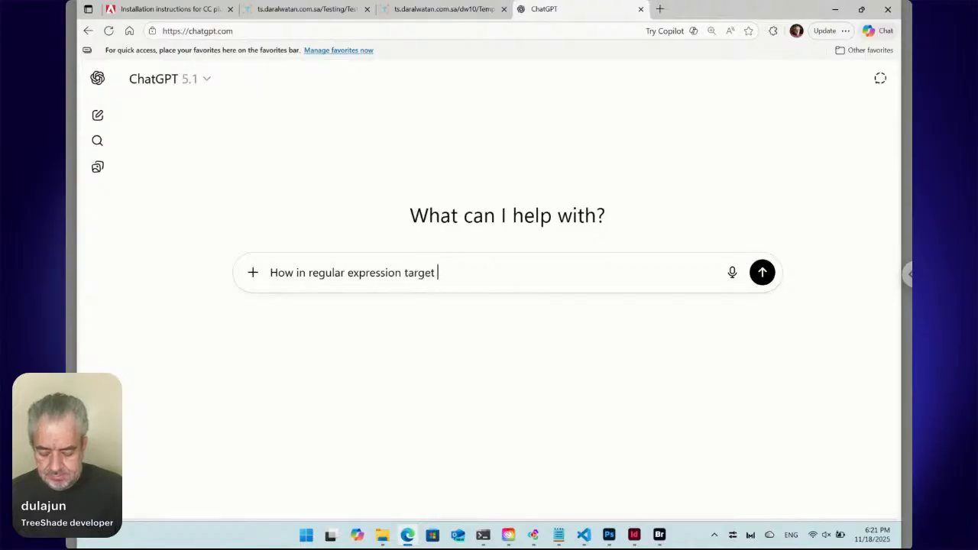
text( all the )
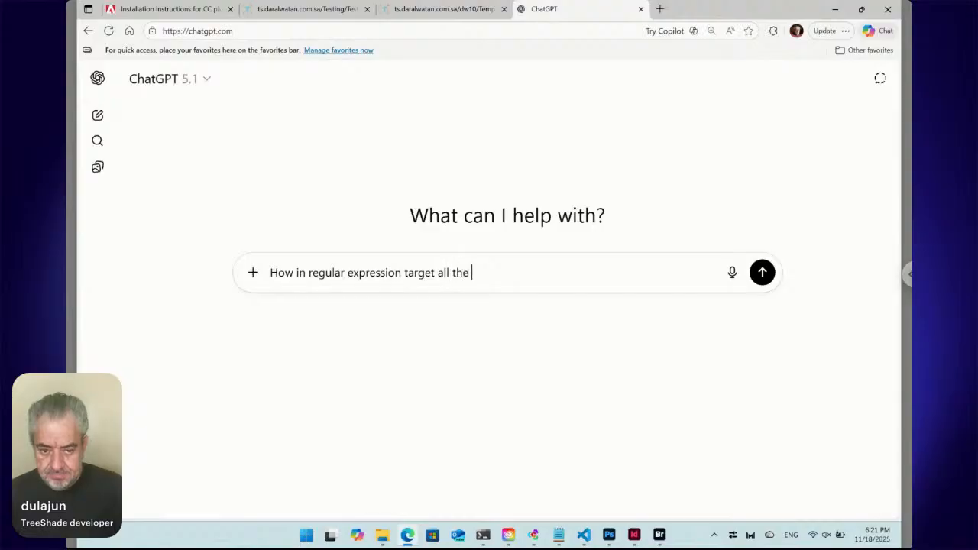
text(test )
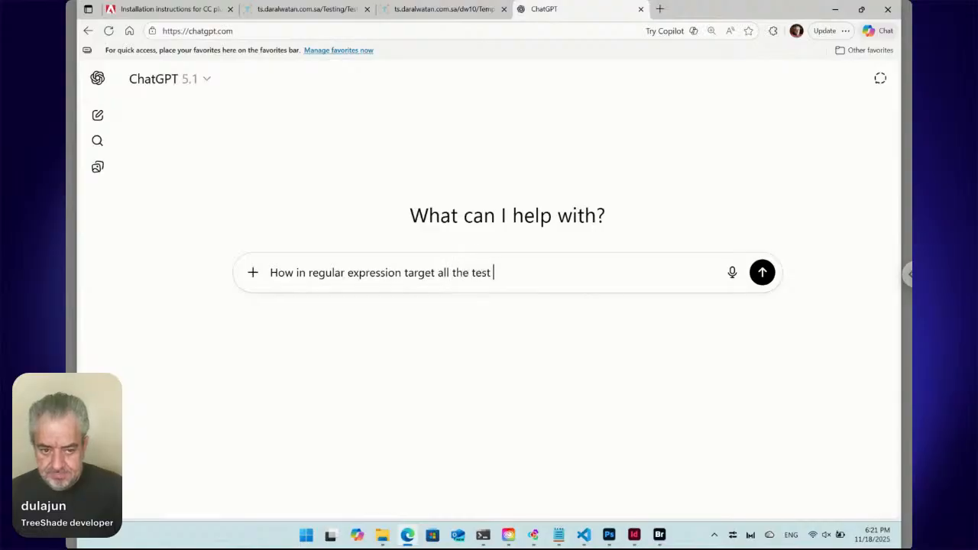
text(a)
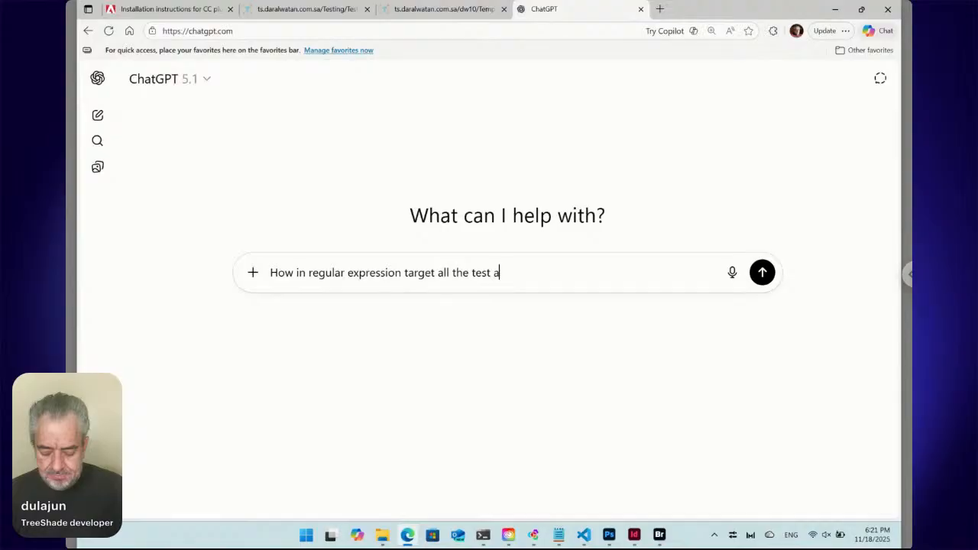
text(fter the )
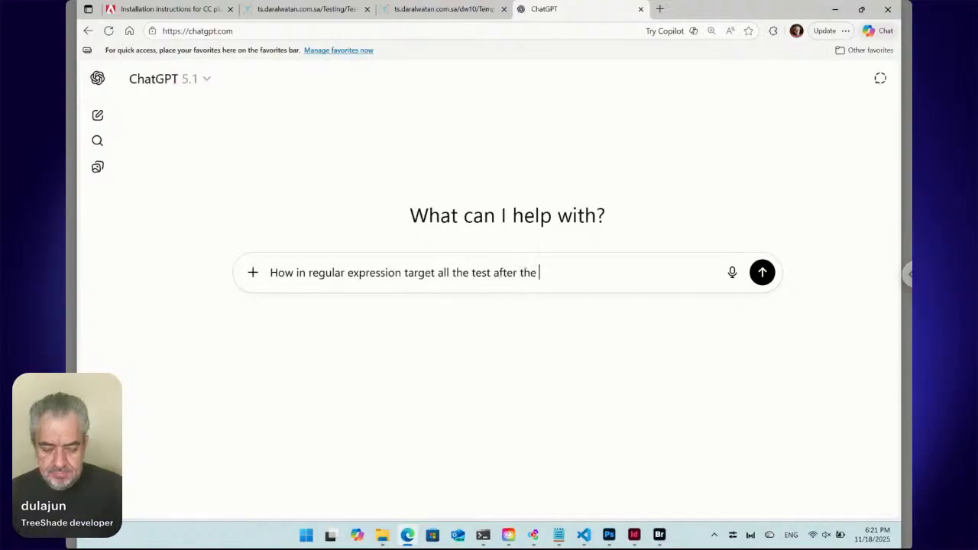
text(s)
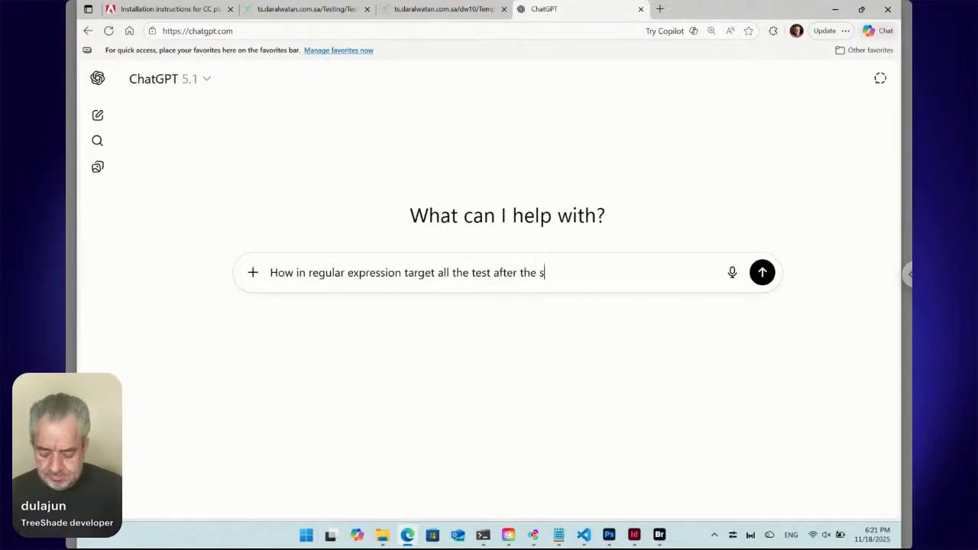
text(econd)
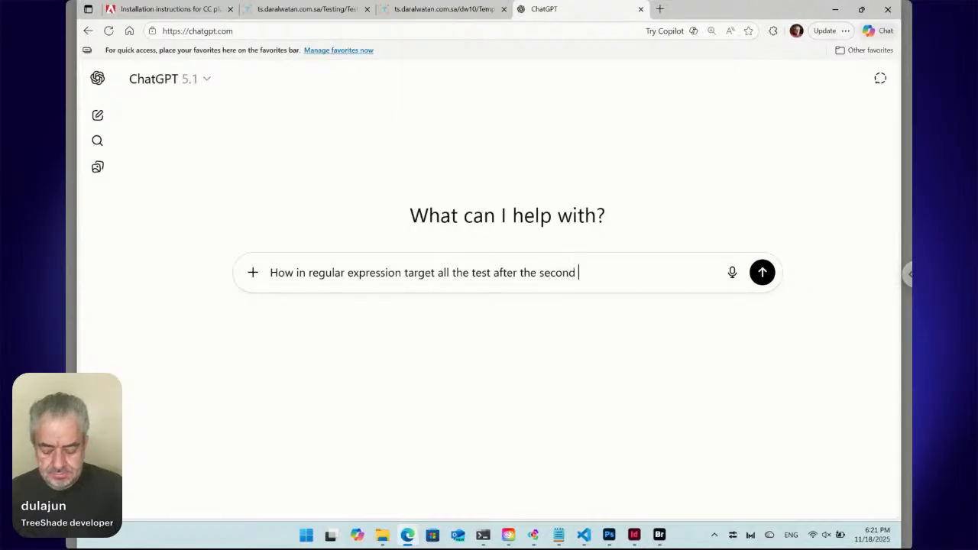
text( dash )
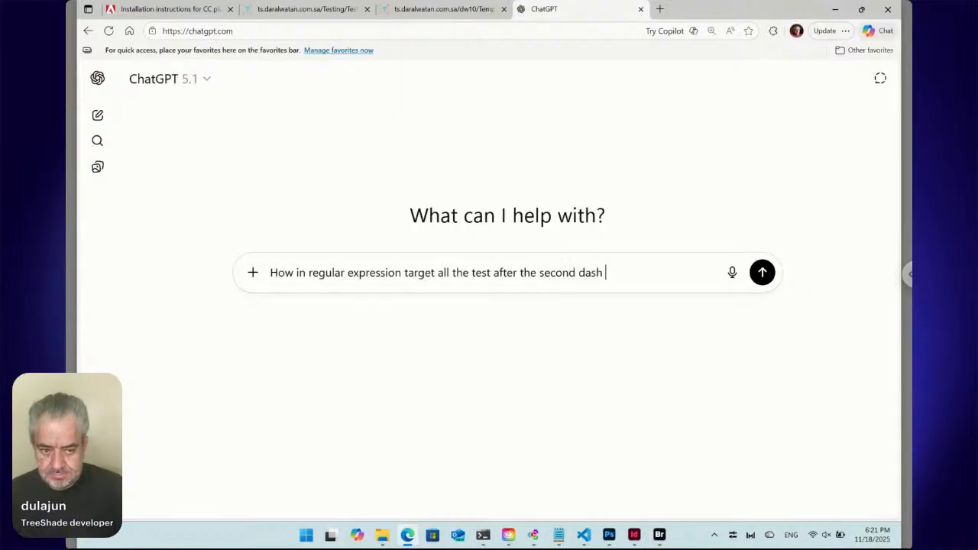
text(in a)
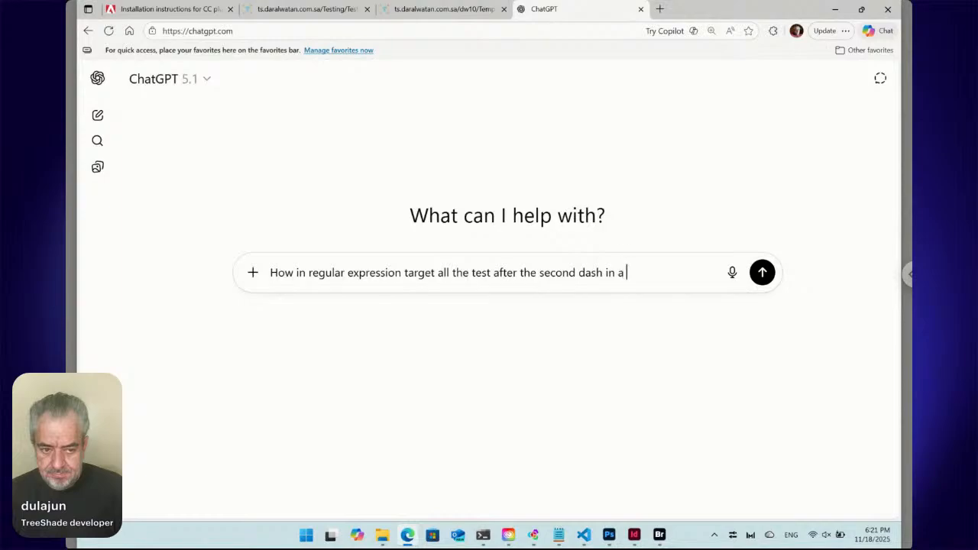
text( text )
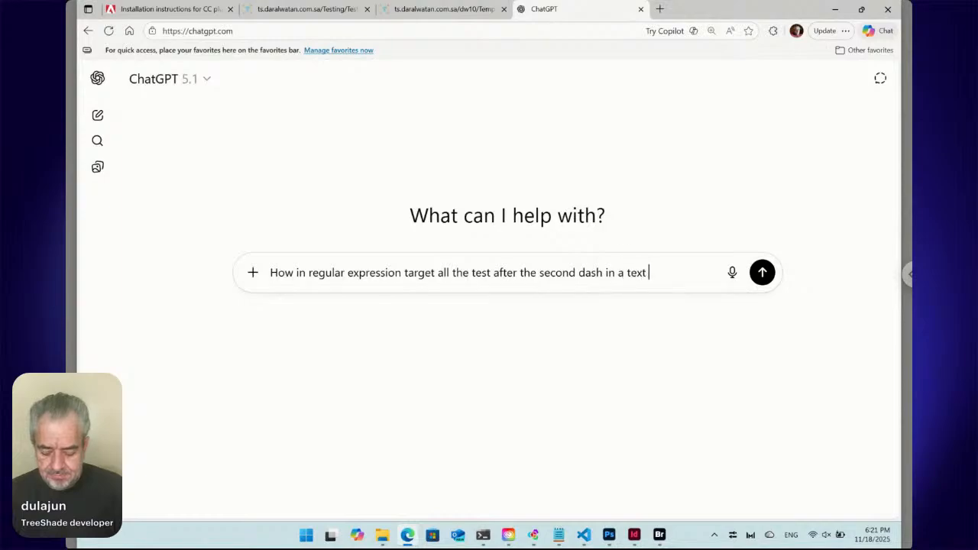
text(separat)
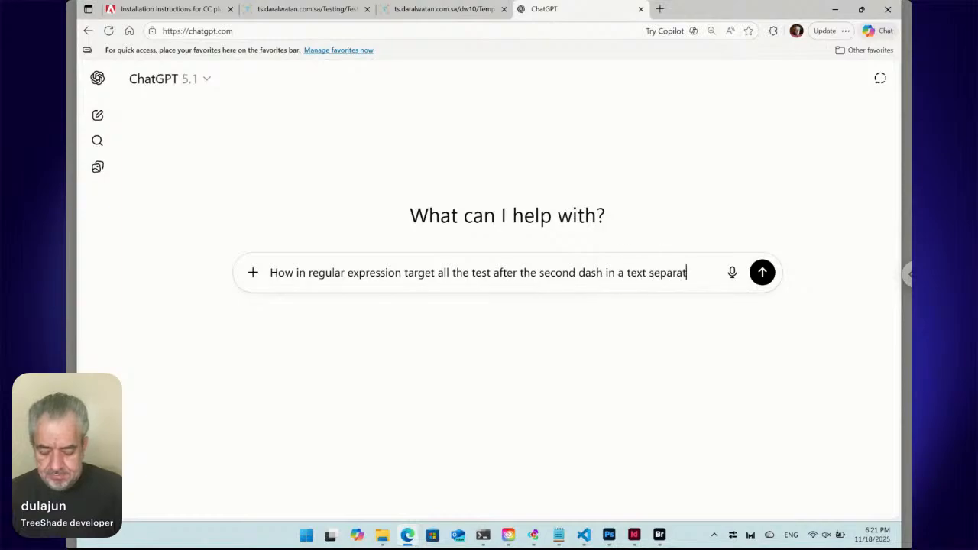
text(ed by)
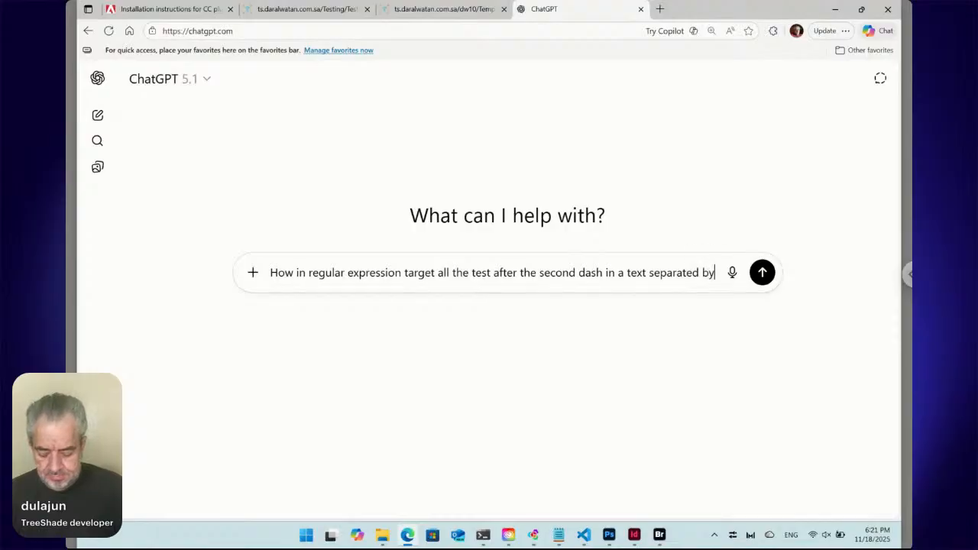
text( dashes)
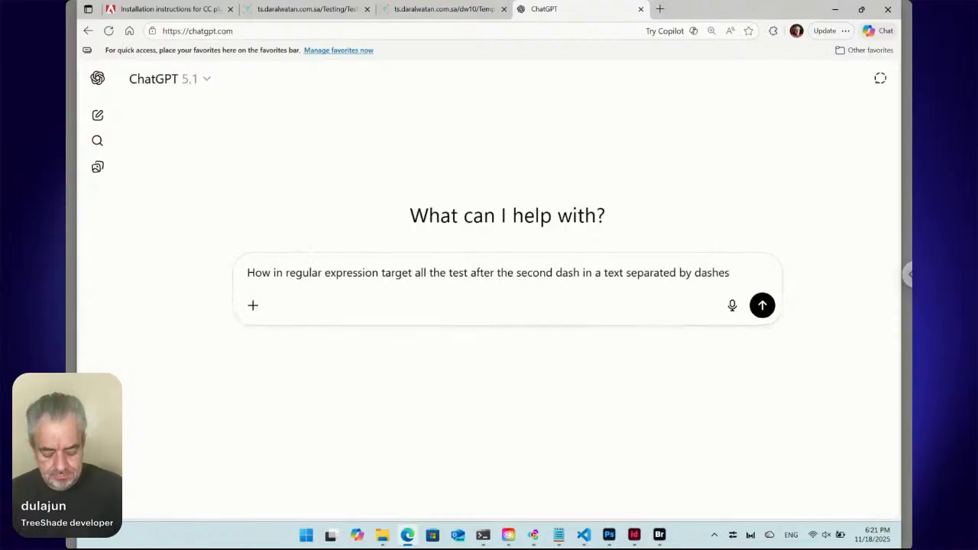
text(?)
key(Return)
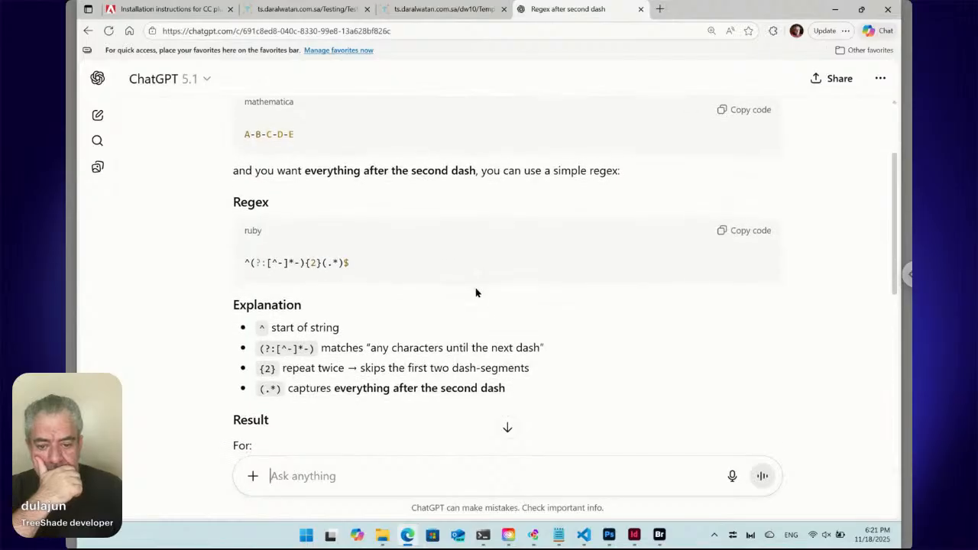
- Read through ChatGPT's answer and copy the regex ^(?:[^-]*-){2}(.*)$ for everything after the second dash
scroll(475, 292, down, 2)
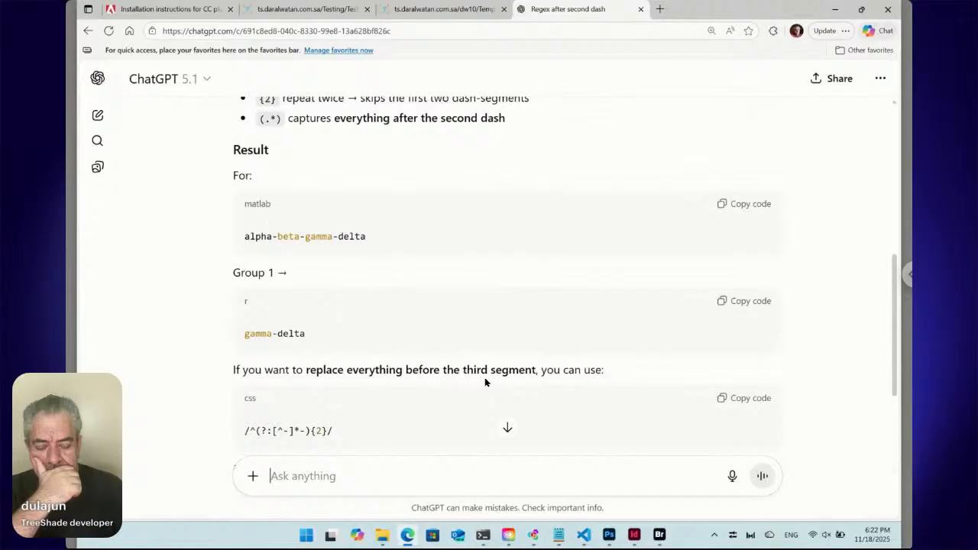
scroll(433, 326, down, 3)
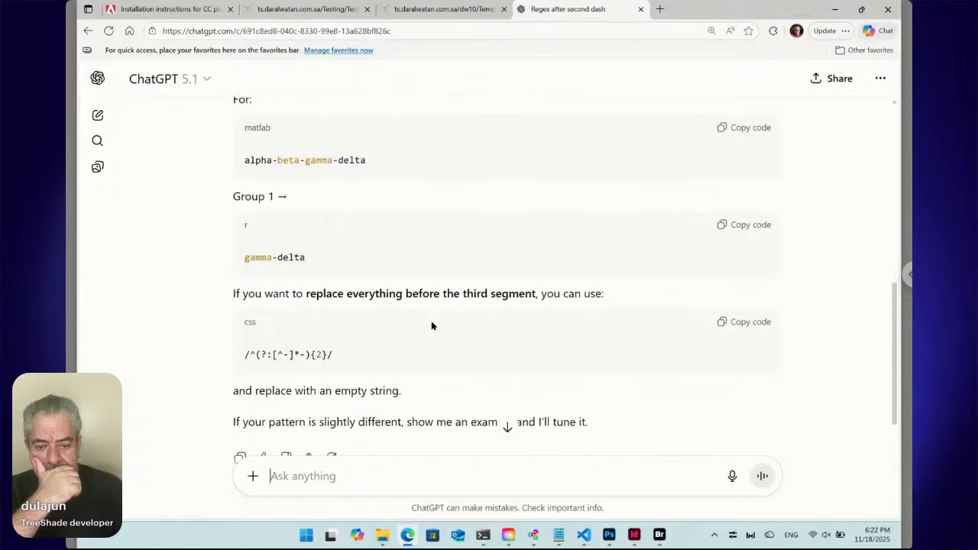
scroll(432, 326, up, 3)
scroll(387, 298, up, 2)
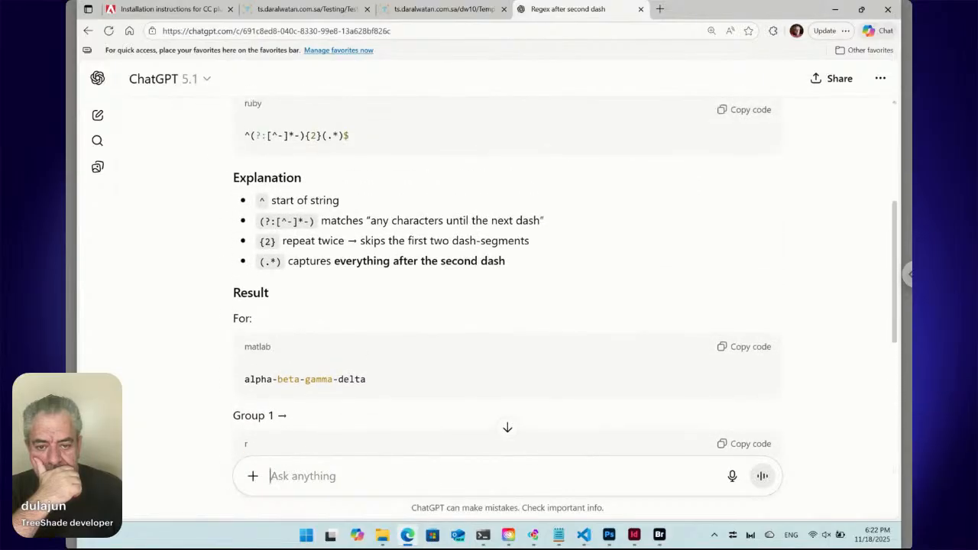
scroll(386, 299, up, 3)
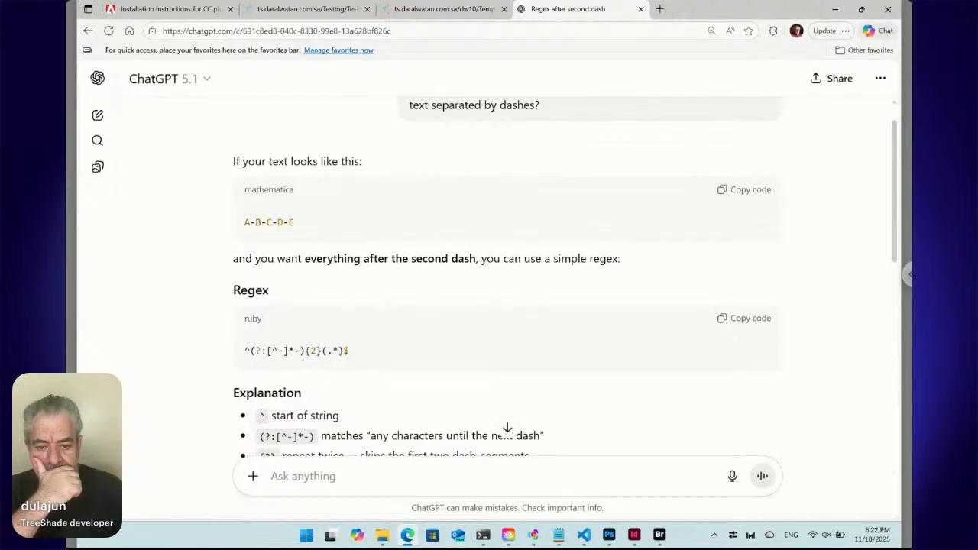
scroll(508, 290, down, 1)
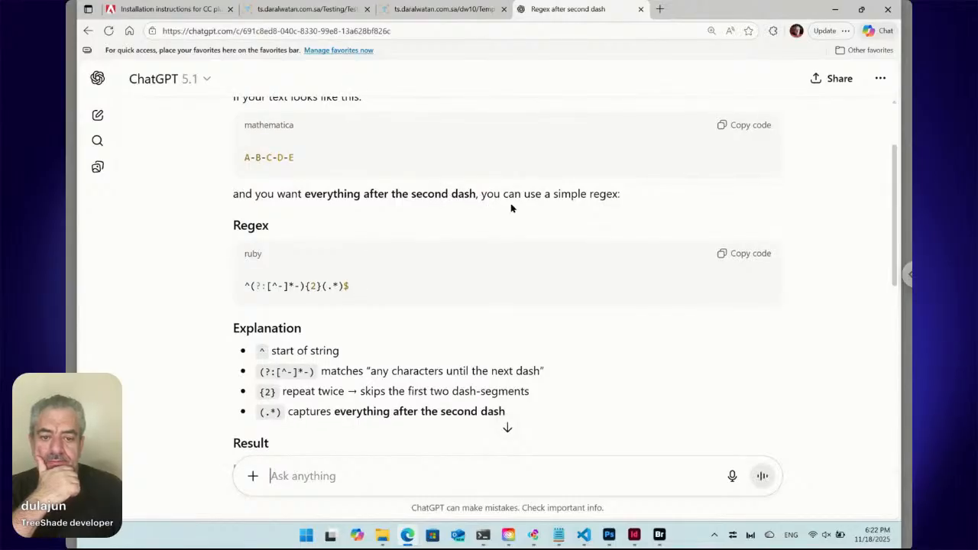
click(723, 253)
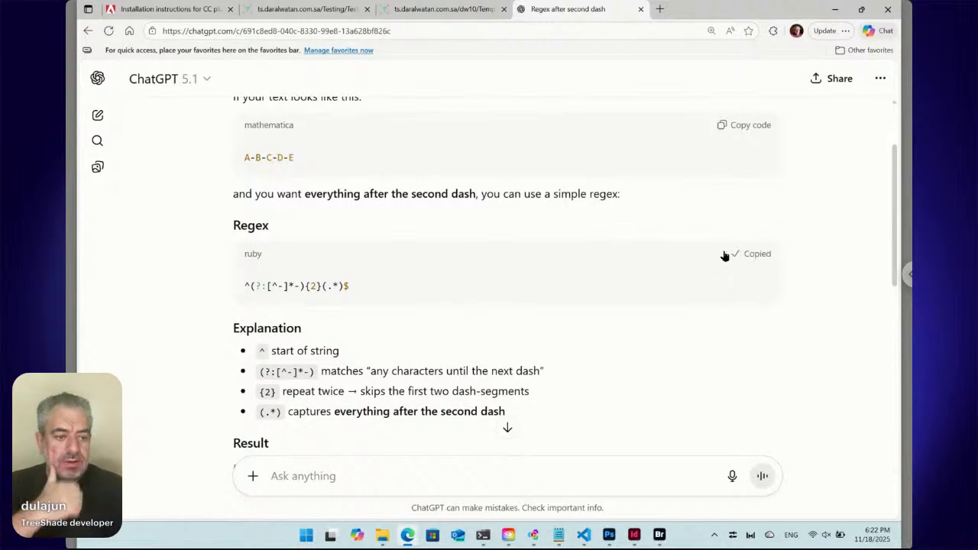
- Switch to Adobe Bridge and complete the file name replacement flag with the copied regex, making it <RN/^(?:[^-]*-){2}(.*)$/>
click(659, 534)
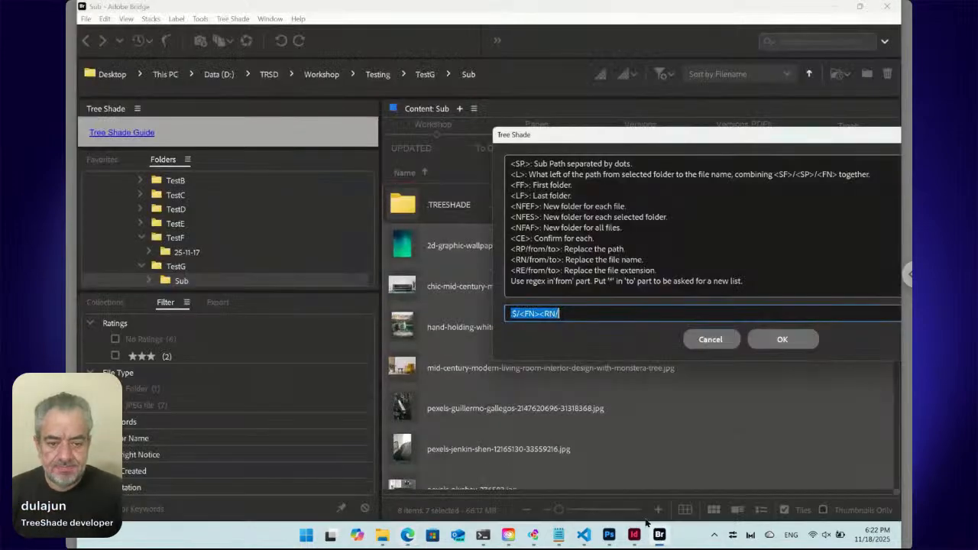
click(564, 313)
key(ctrl+v)
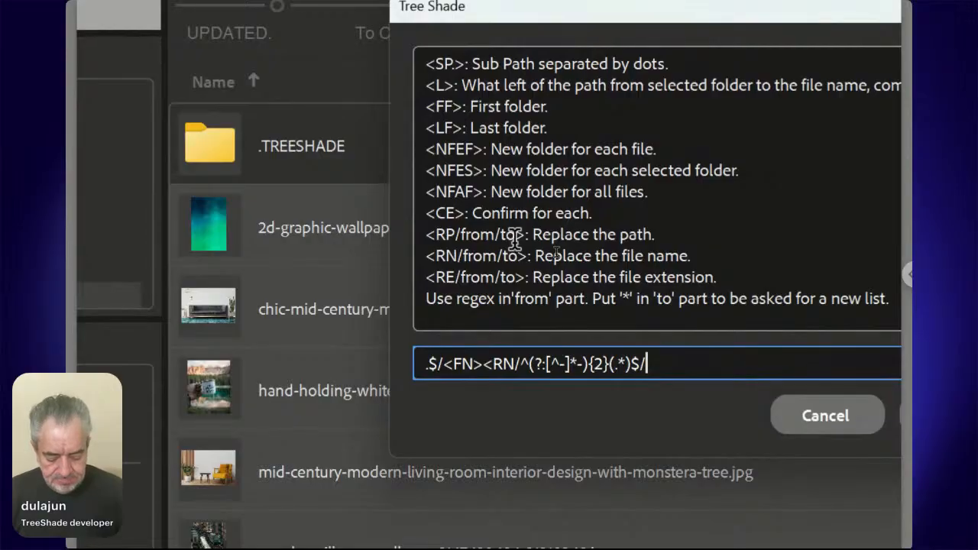
text(>)
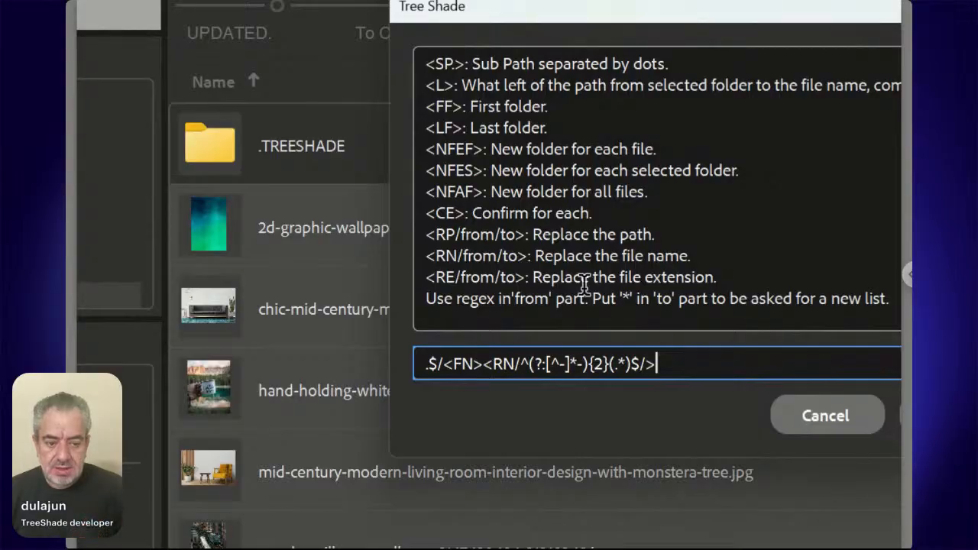
- Append the confirm-for-each flag <CE> to the path expression and run the change on the selected images
text(<)
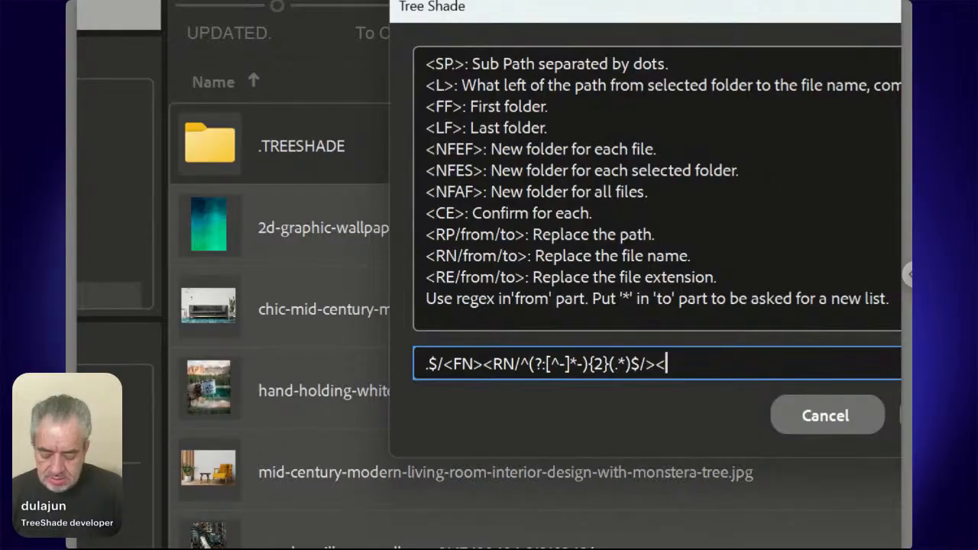
text(CE>)
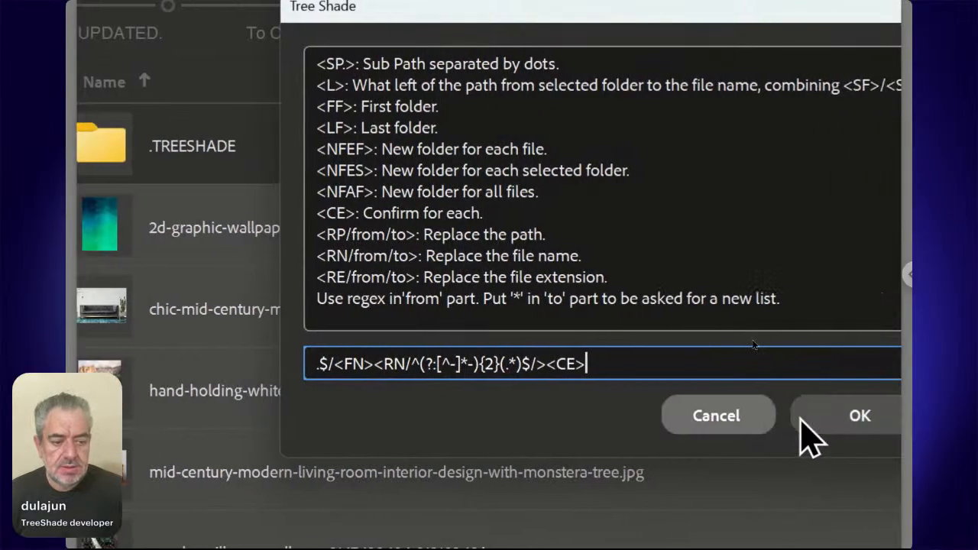
click(801, 418)
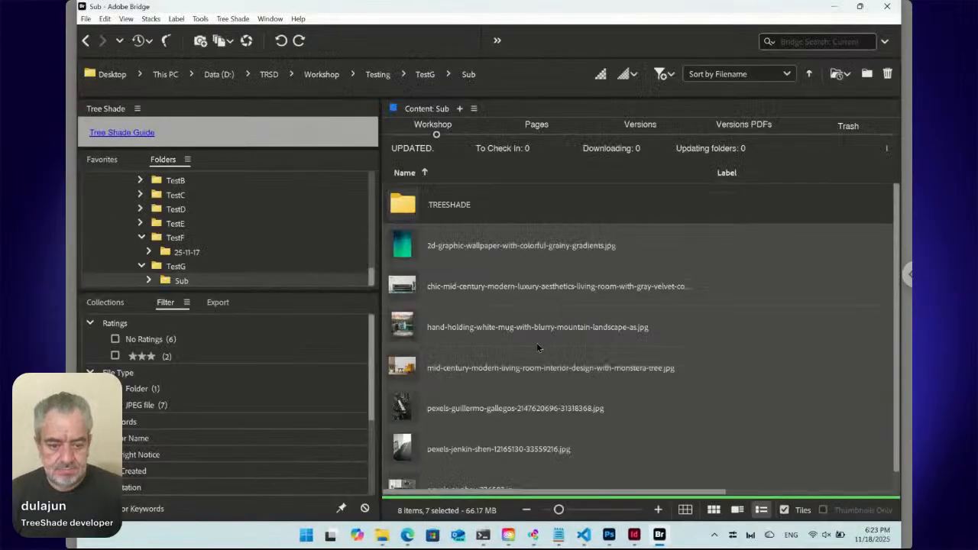
- Select all the JPEG images in the Sub folder and open the TreeShade change run dialog for them
scroll(897, 412, down, 1)
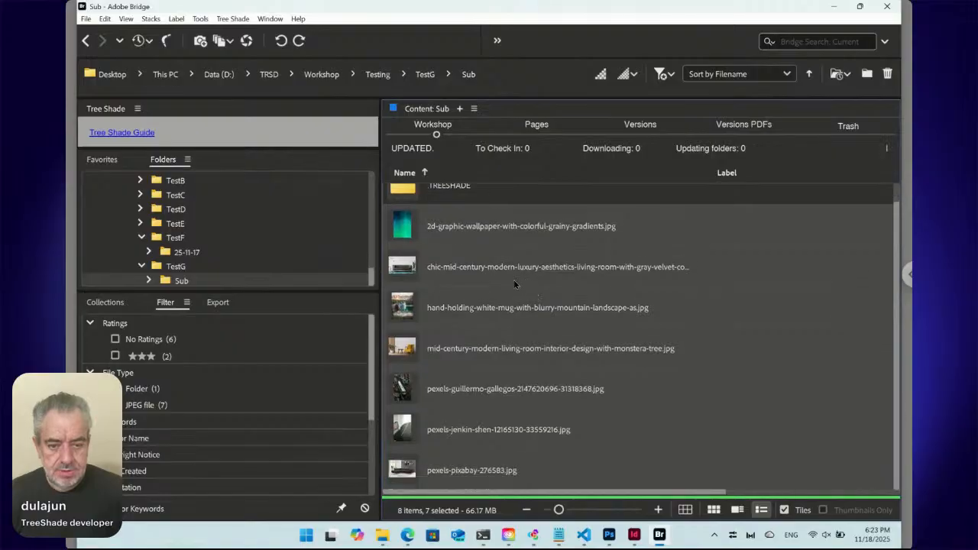
click(410, 230)
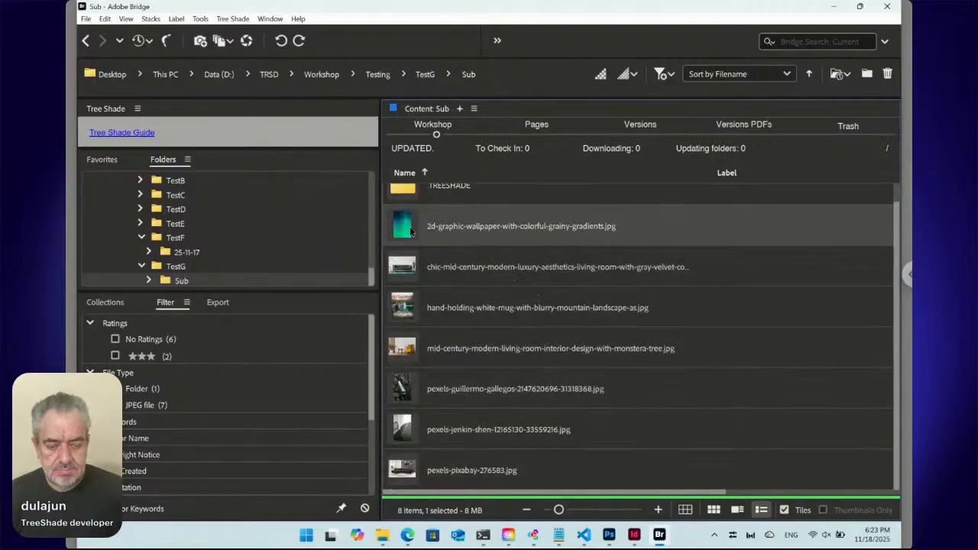
shift+click(404, 468)
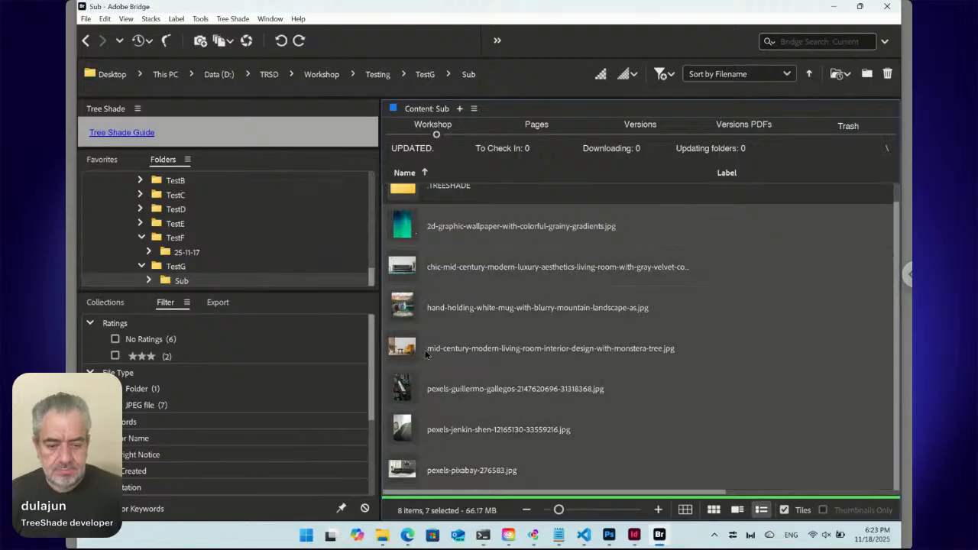
right_click(405, 225)
mouse_move(492, 156)
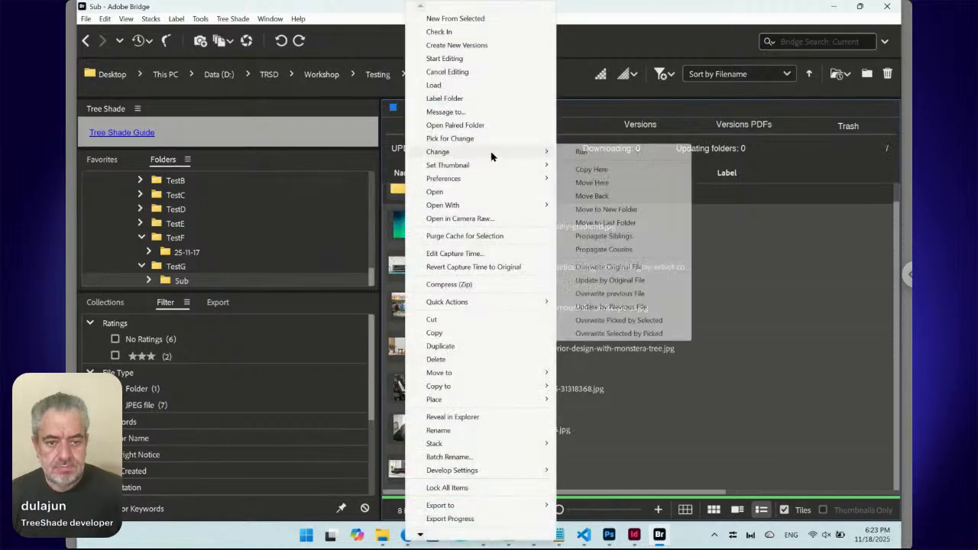
click(623, 152)
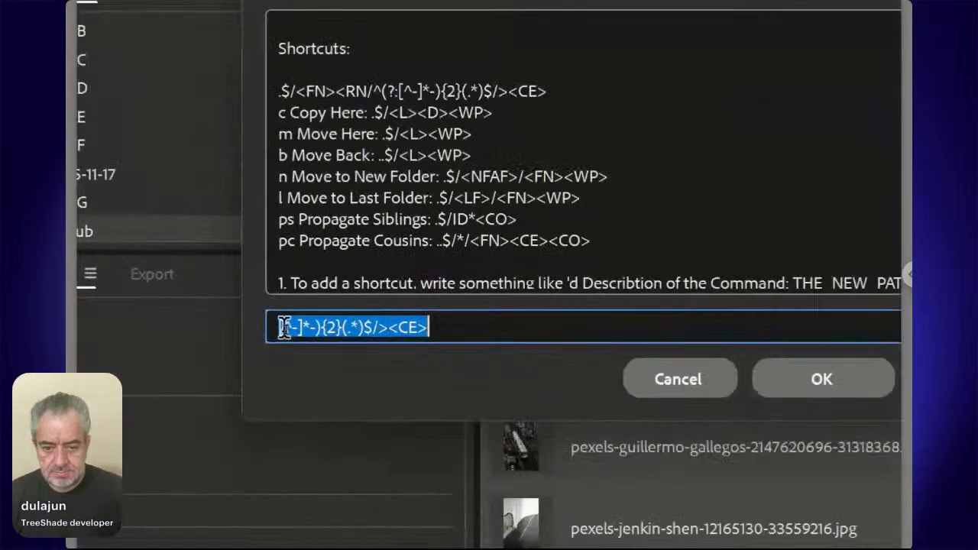
- Review the previous path expression in the change dialog and clear it completely
click(342, 324)
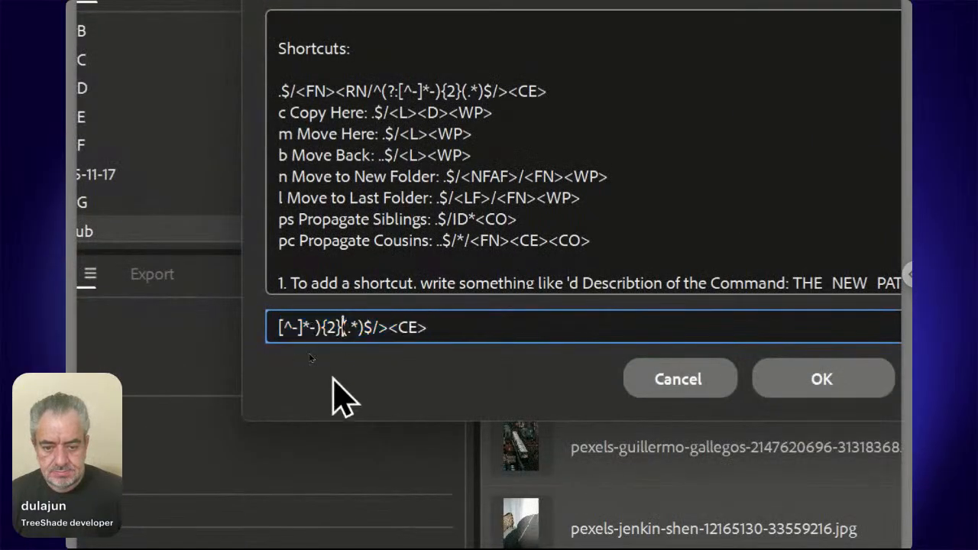
key(Left)
key(Left)
key(Left)
key(Left)
key(Left)
key(Left)
key(Left)
key(Left)
key(Left)
key(Left)
key(Left)
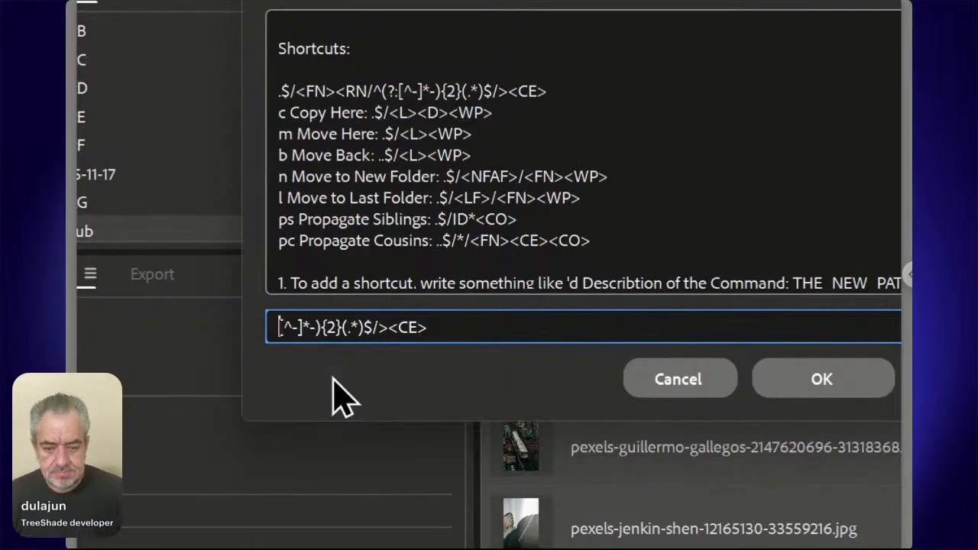
key(ctrl+a)
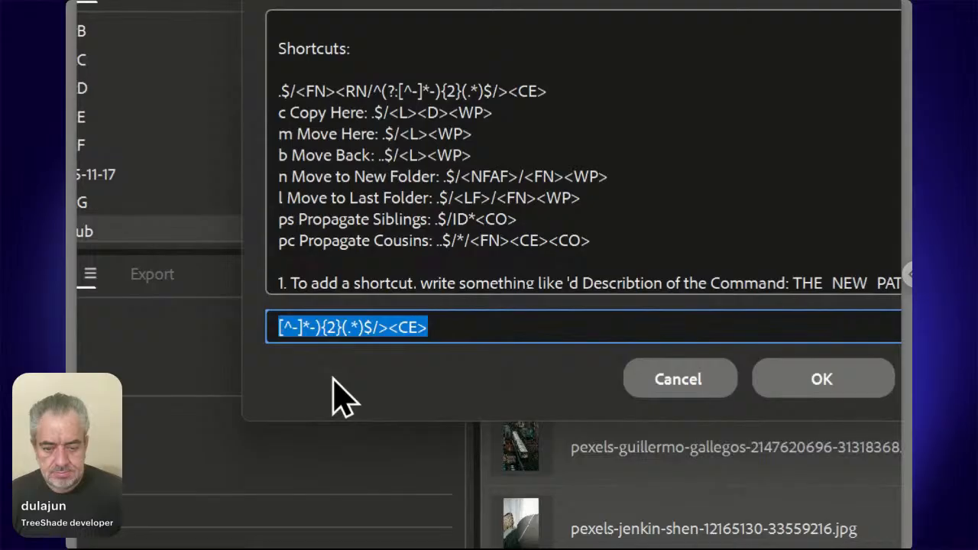
key(BackSpace)
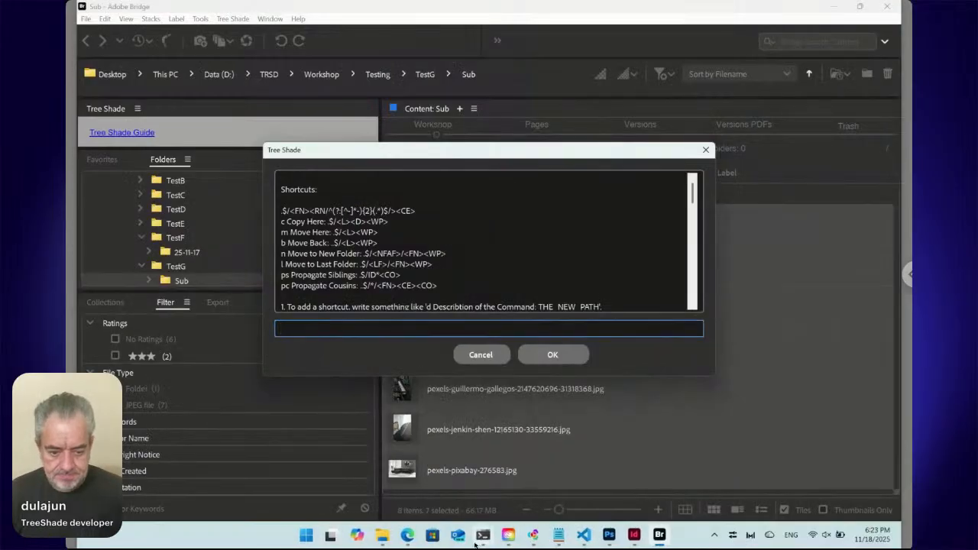
- Switch to ChatGPT, ask it to "Make the regex without colon", and copy the regex ^([^-]*-)([^-]*-)(.*)$ from its answer
click(415, 540)
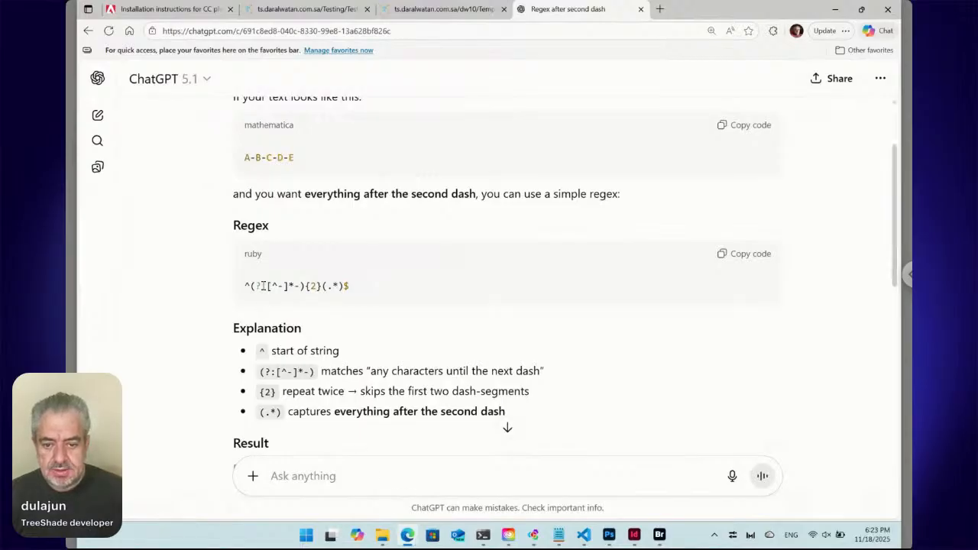
drag(262, 286, 265, 285)
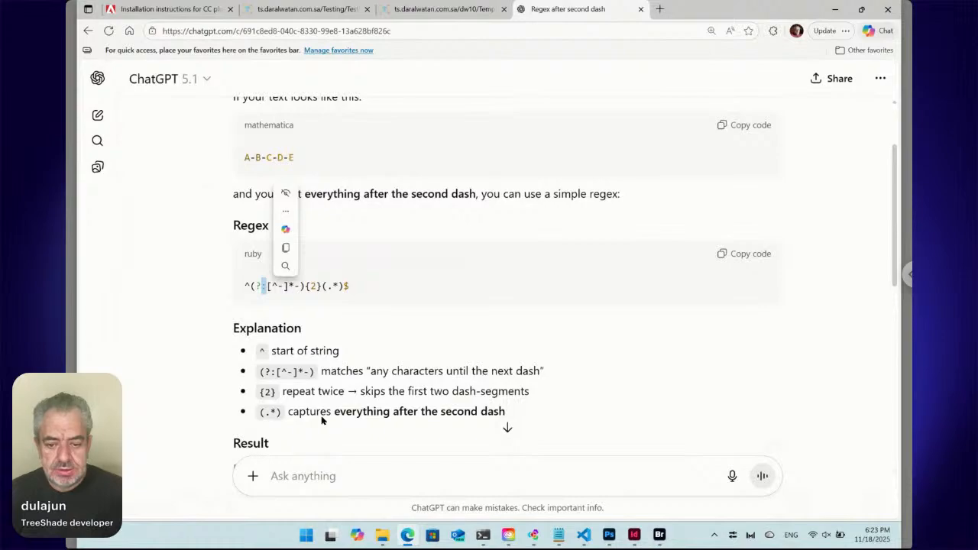
click(331, 476)
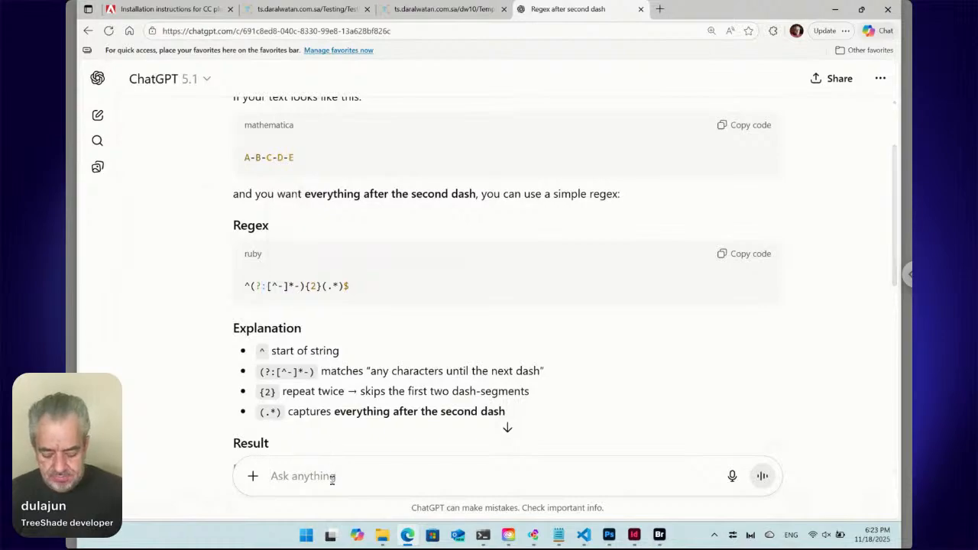
text(Make )
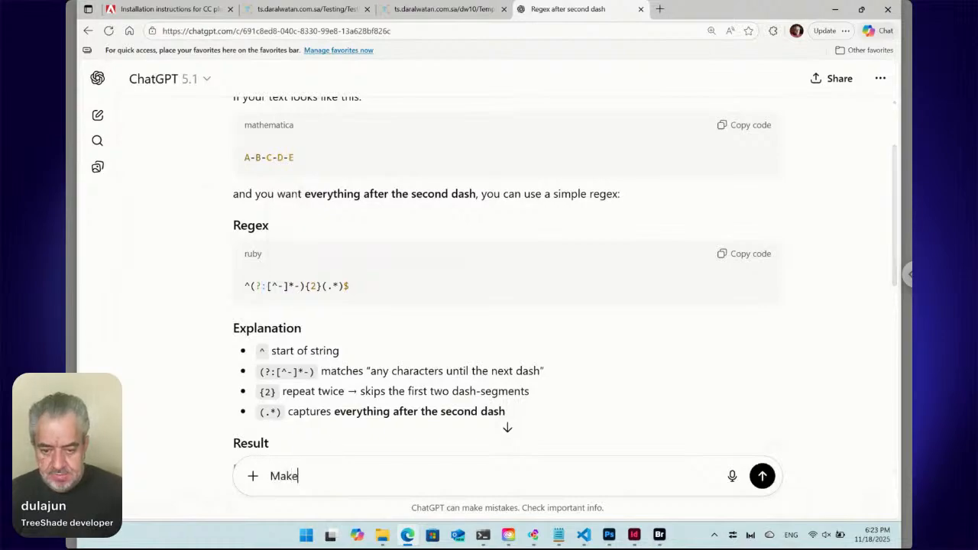
text(the )
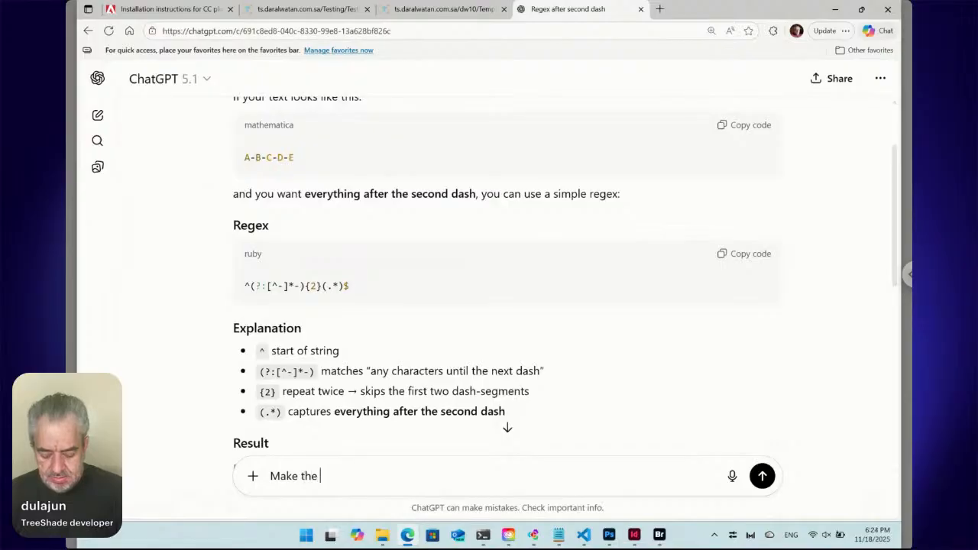
text(regex)
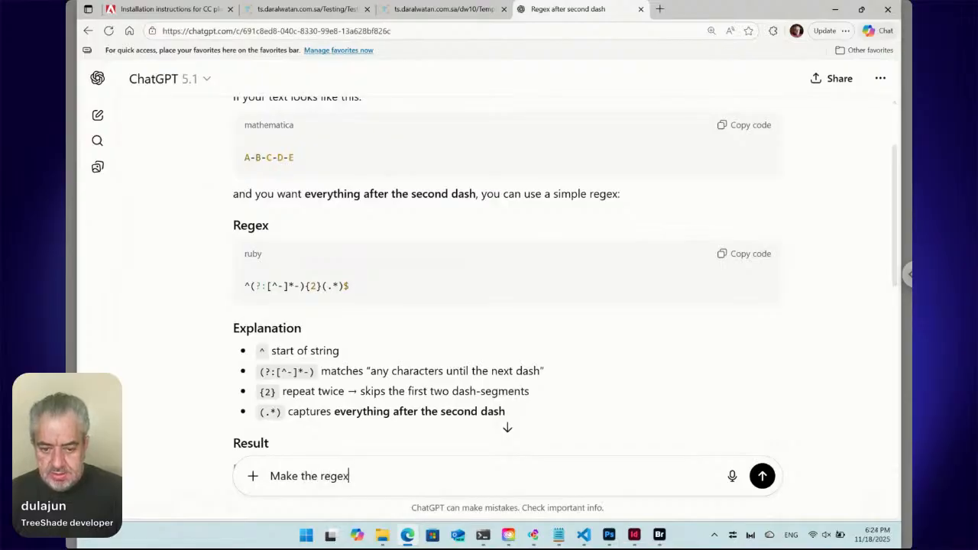
text( withou)
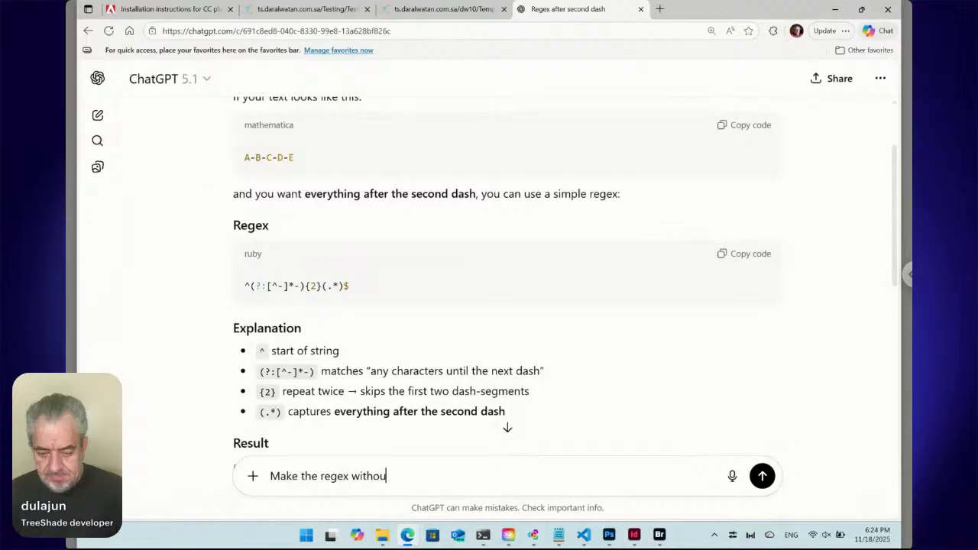
text(t colon)
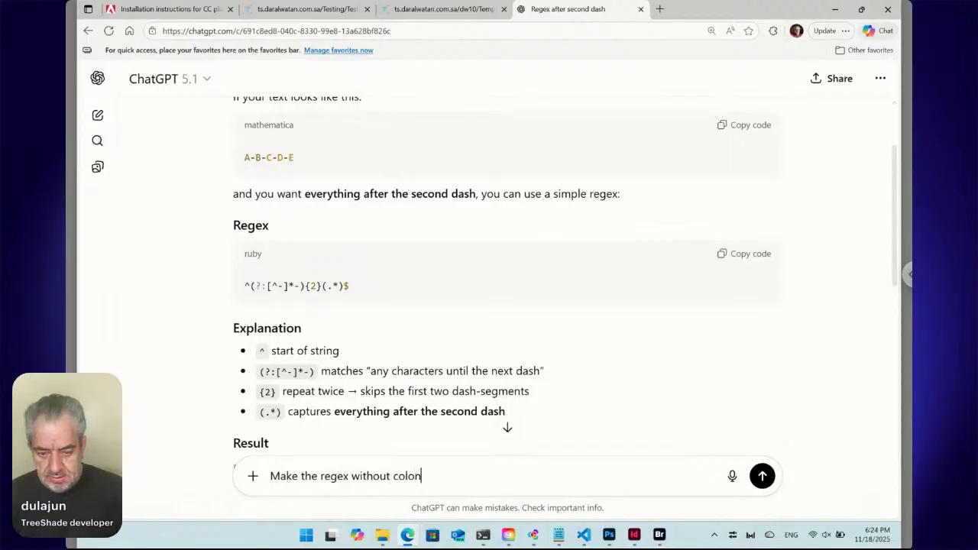
key(Return)
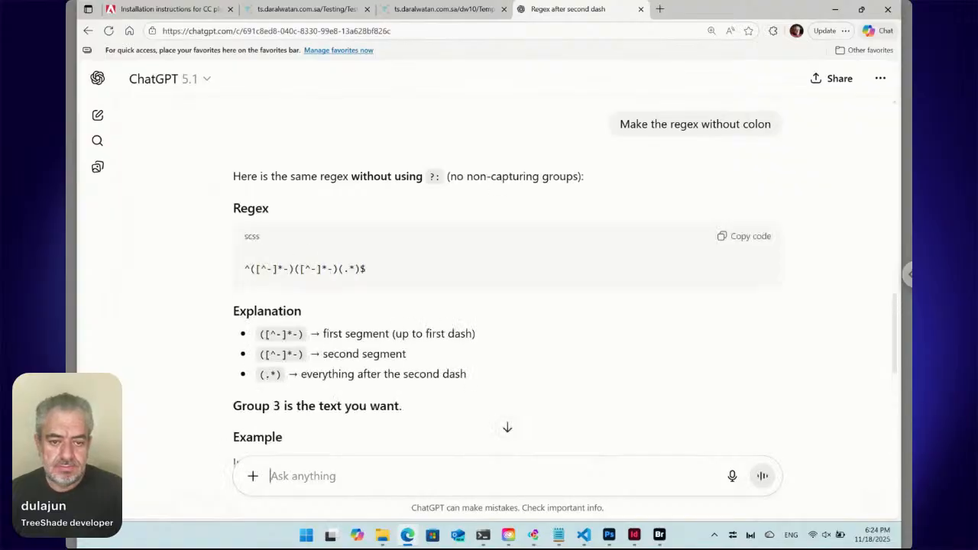
click(723, 238)
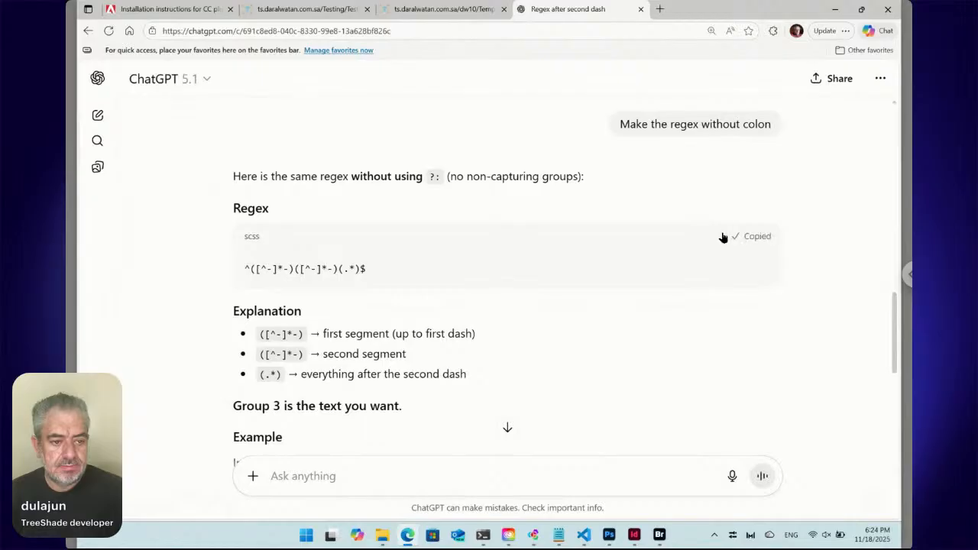
- Switch to Adobe Bridge, move the change dialog off the file list, and begin the path expression with .$/<FN><RN
click(659, 533)
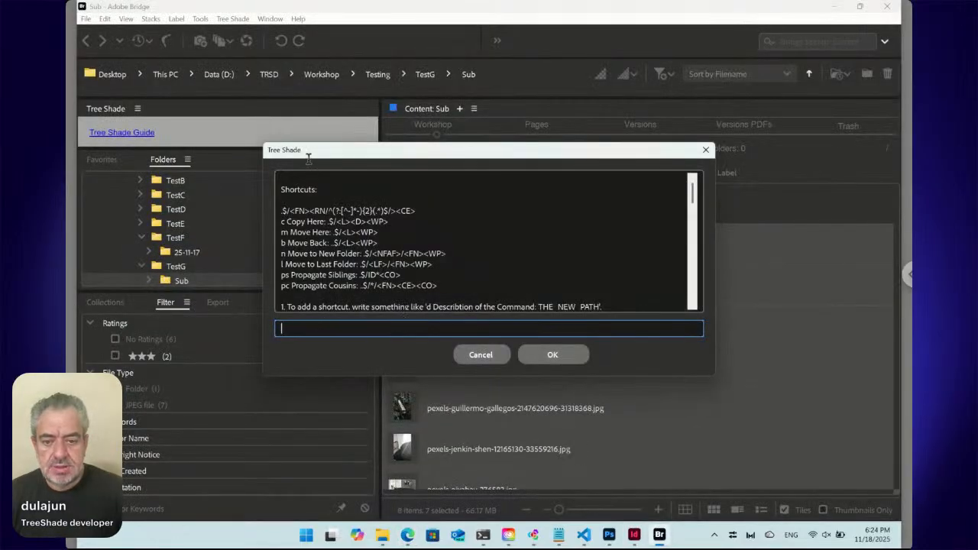
drag(305, 156, 616, 211)
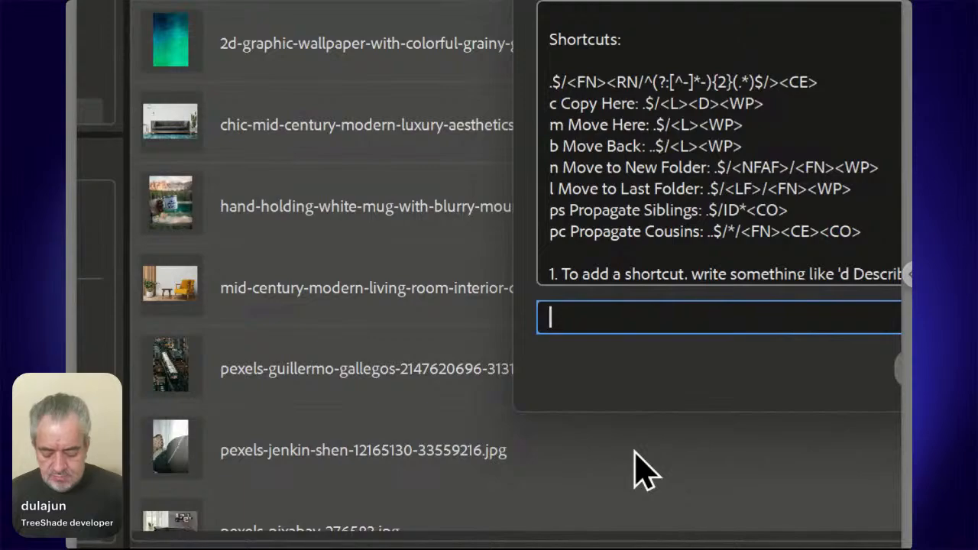
text(.$)
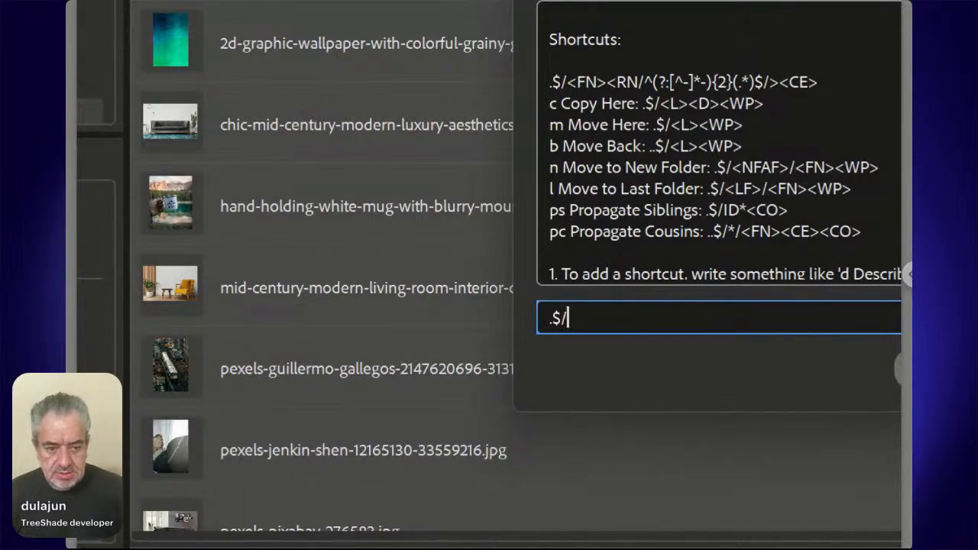
text(/<FN>)
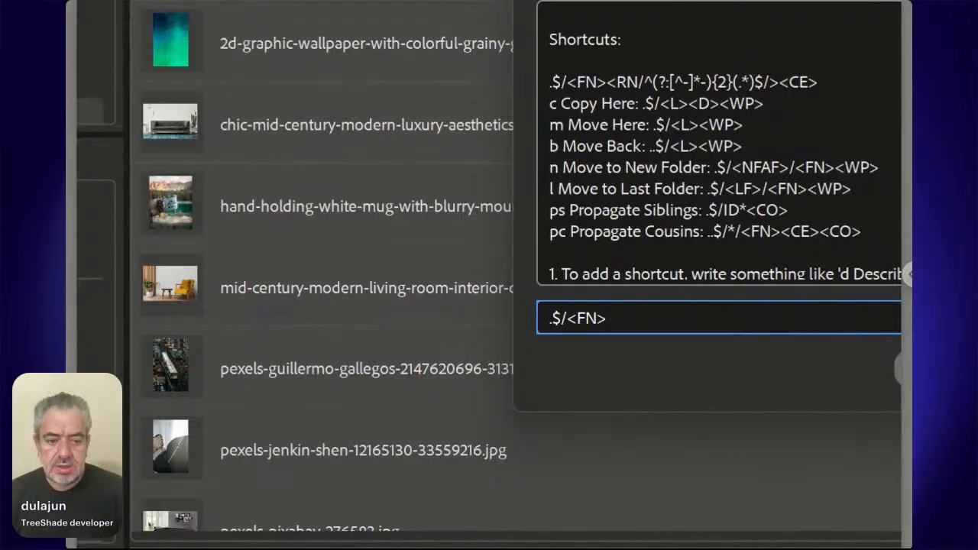
text(<R)
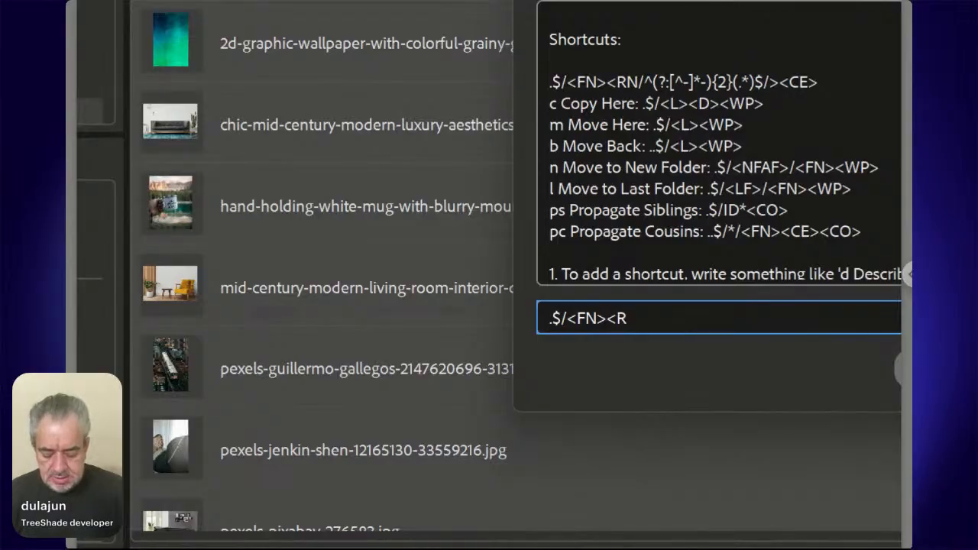
text(N)
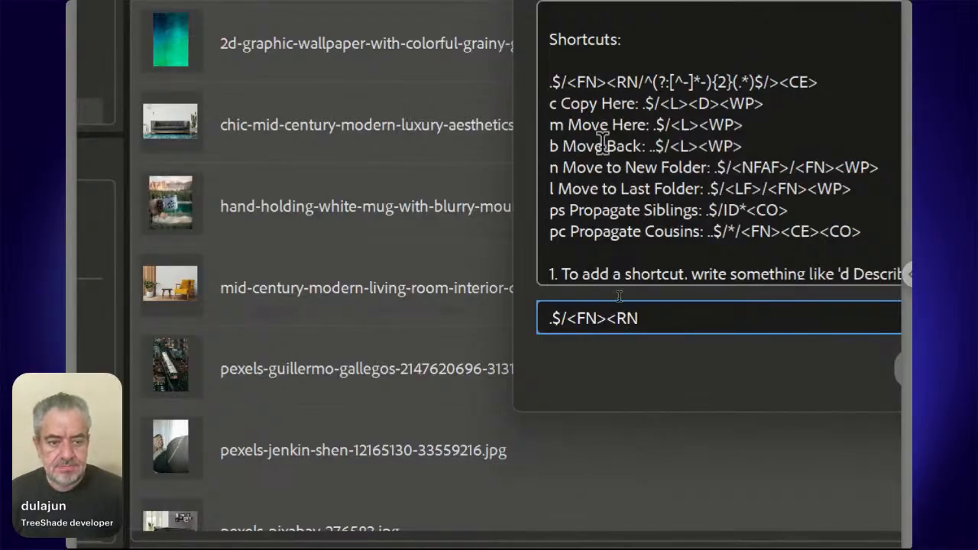
- Check the file name replacement syntax in the flag reference and complete the flag as <RN/^([^-]*-)([^-]*-)(.*)$/>
scroll(602, 147, down, 5)
scroll(602, 145, down, 4)
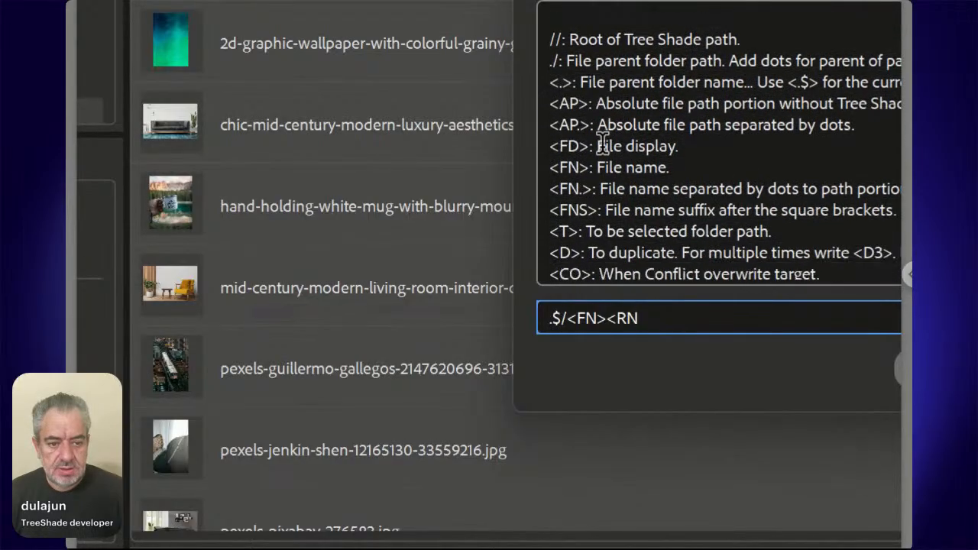
scroll(603, 149, down, 5)
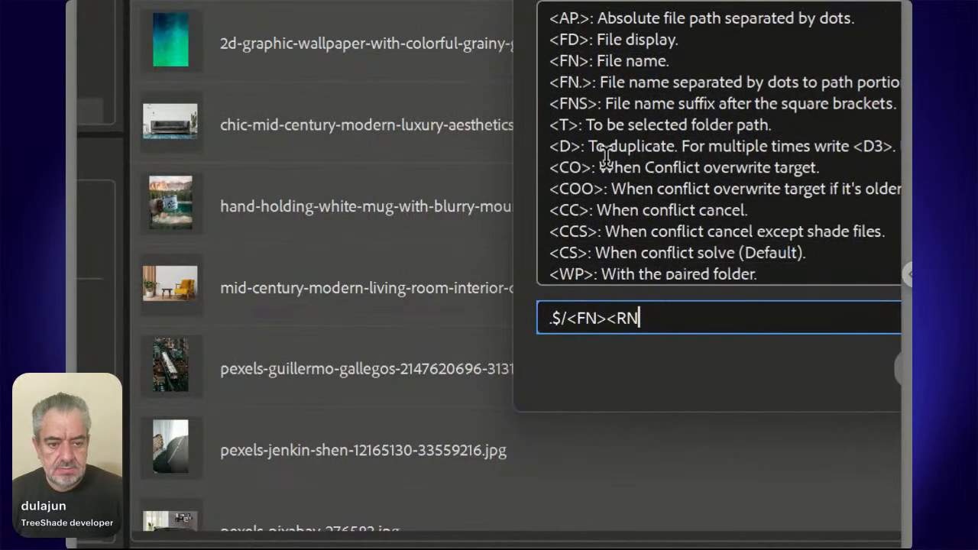
scroll(604, 158, down, 5)
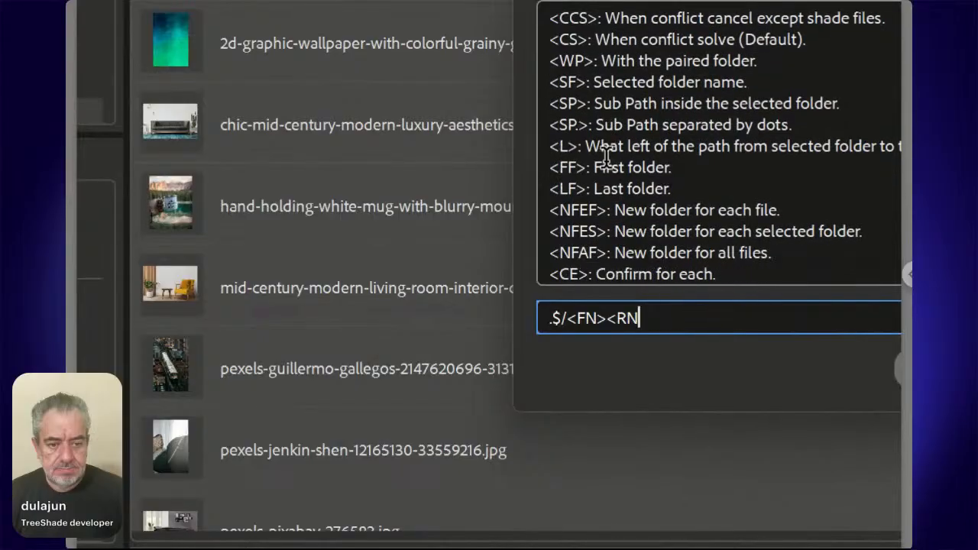
scroll(604, 158, down, 1)
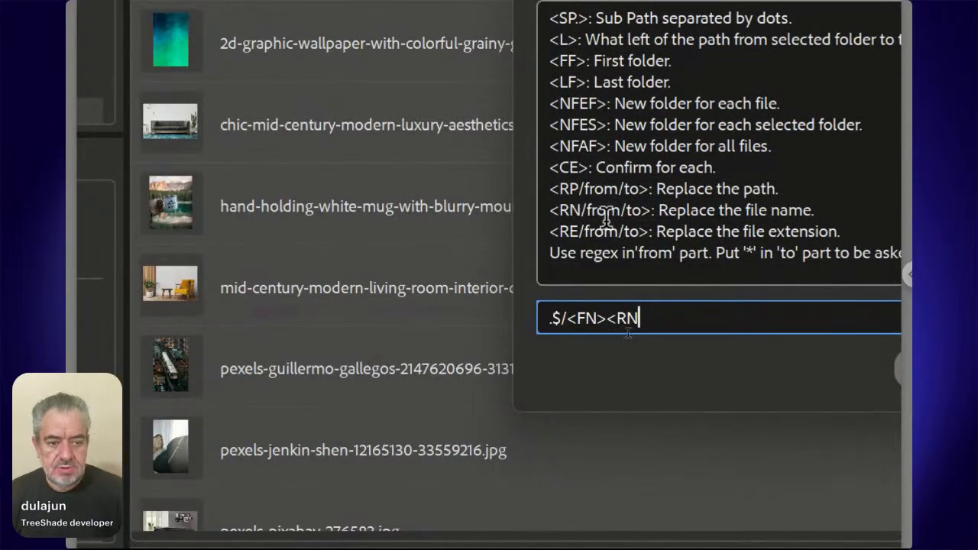
text(/)
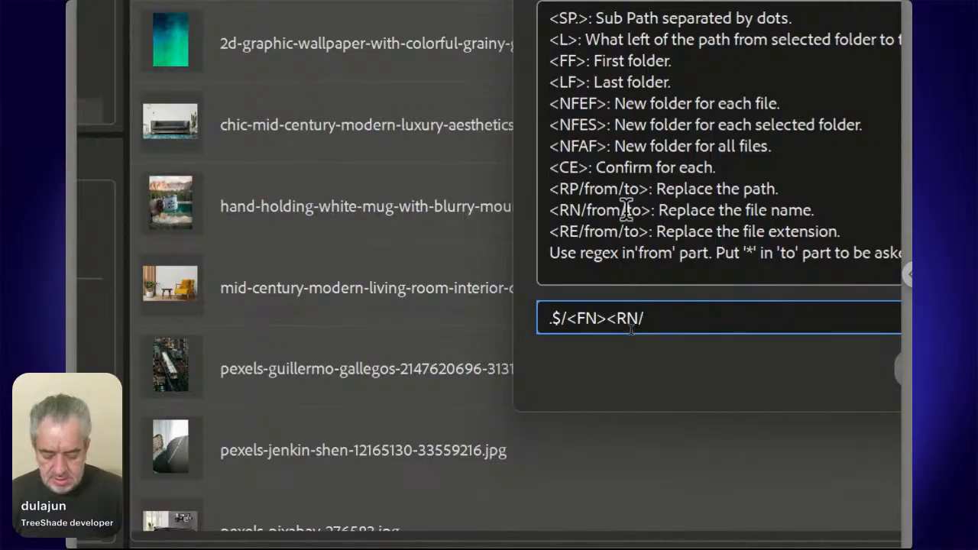
text(^([^-]*-)([^-]*-)(.*)$)
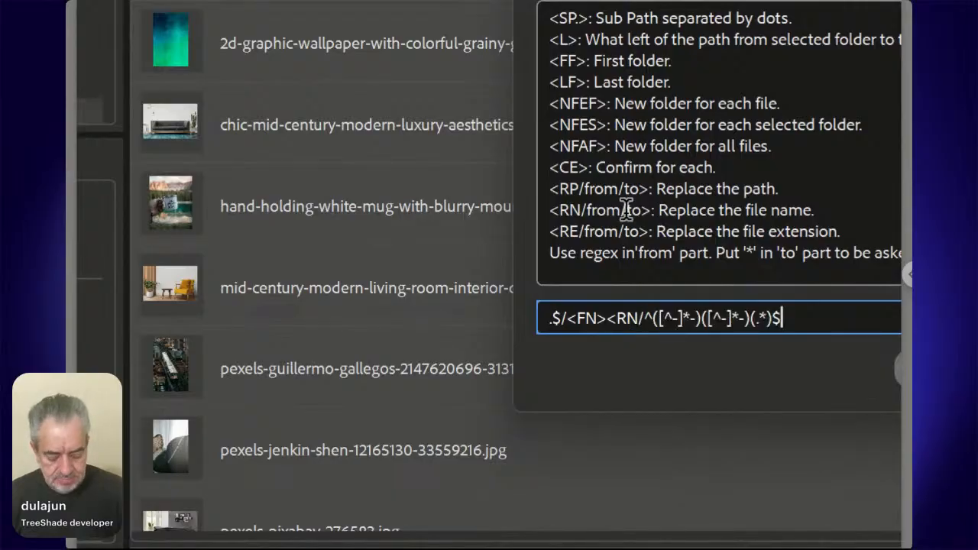
text(/)
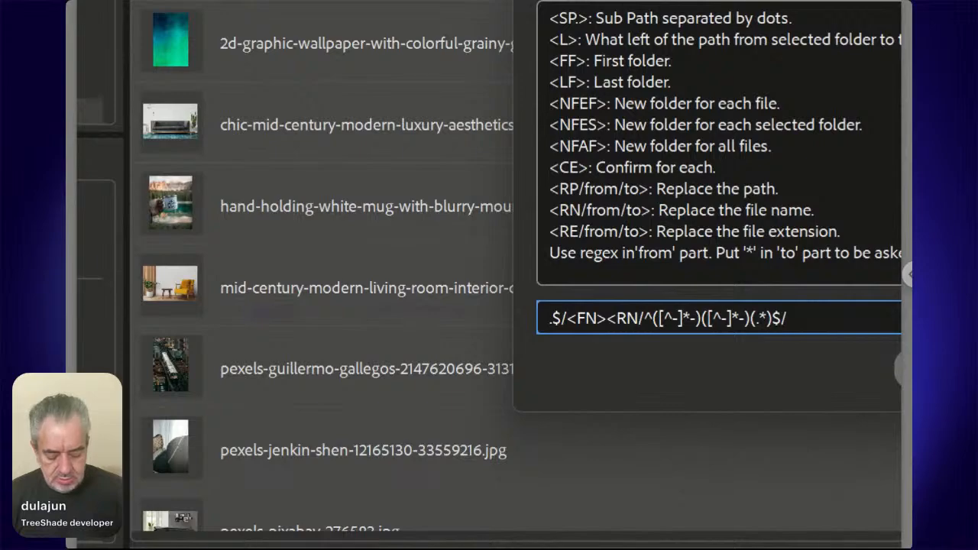
text(>)
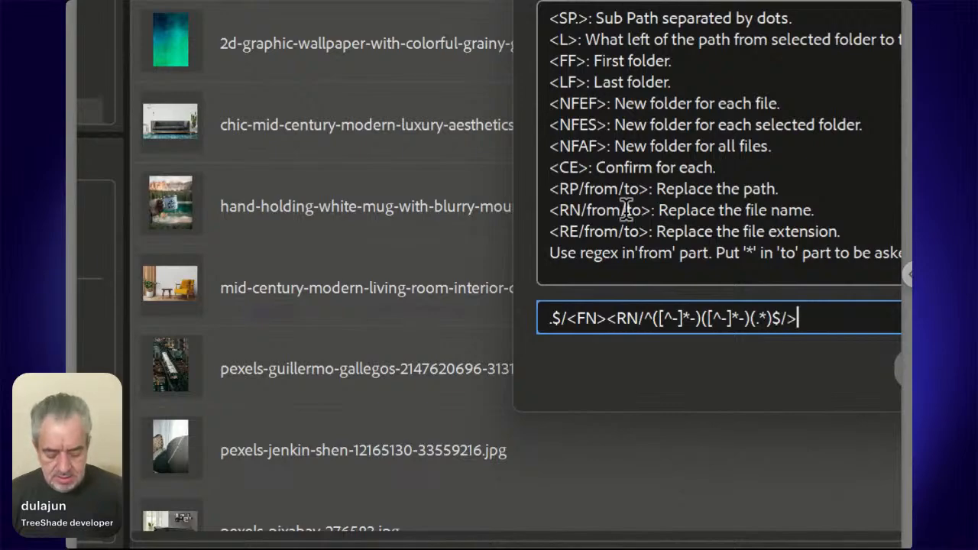
- Append the confirm-for-each flag <CE> to the end of the path expression
text(<CE)
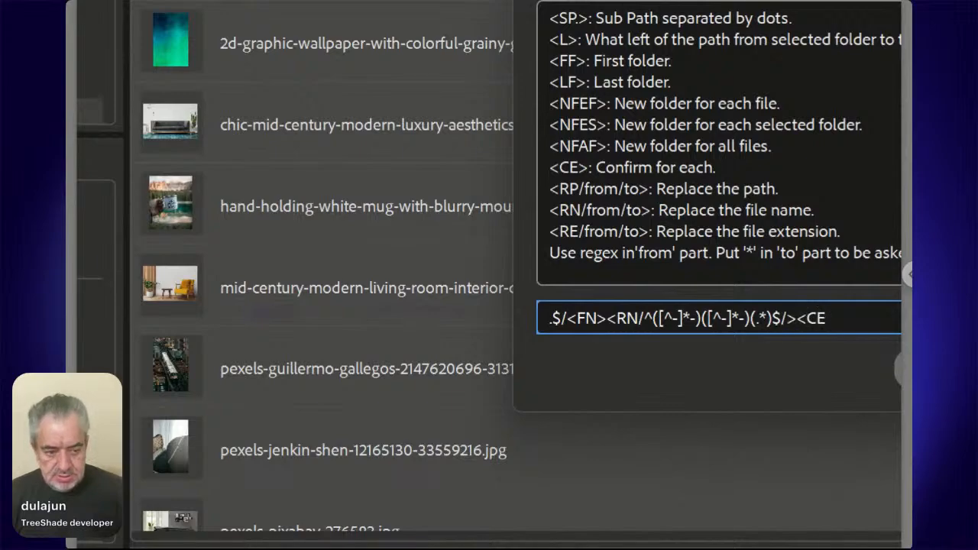
text(>)
scroll(799, 301, right, 3)
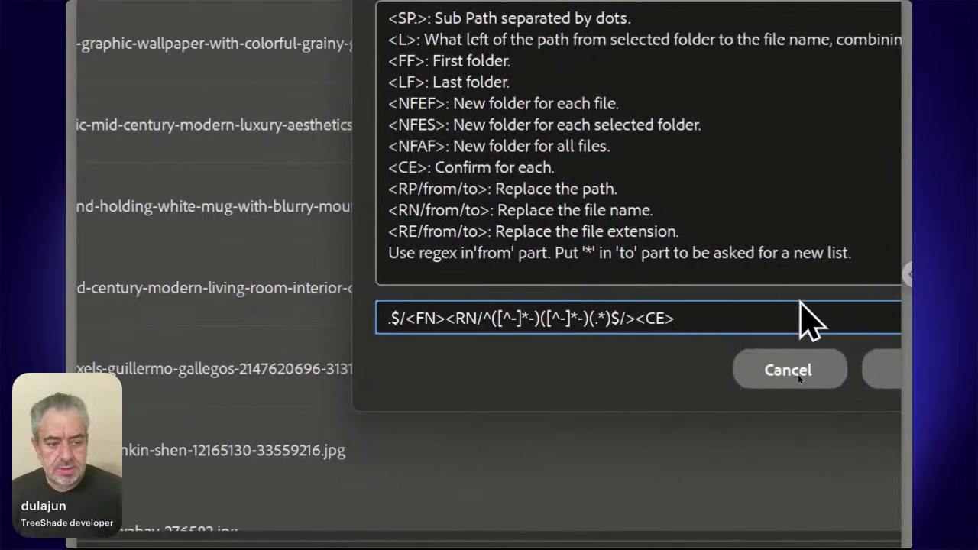
- Try the rename with the current path expression and abort it at the first file's confirmation
click(890, 370)
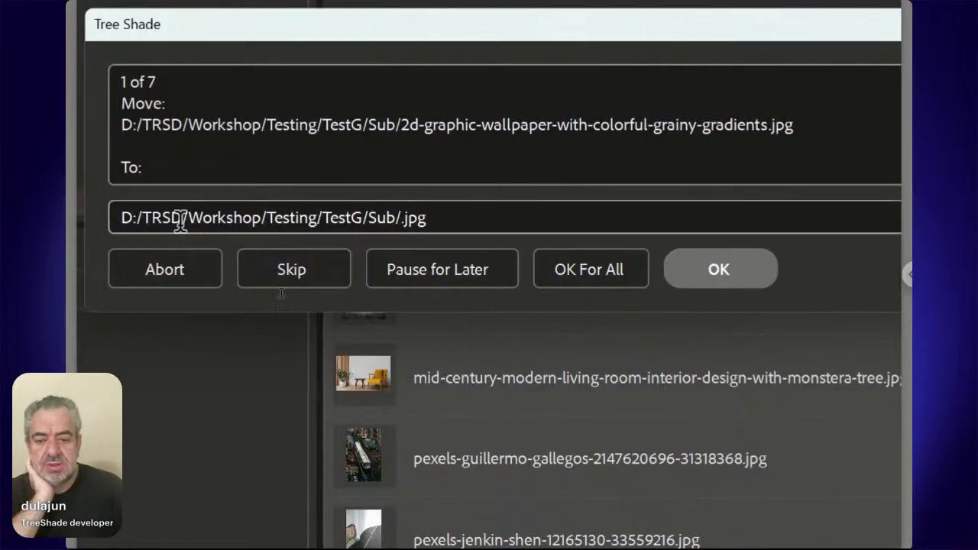
click(210, 271)
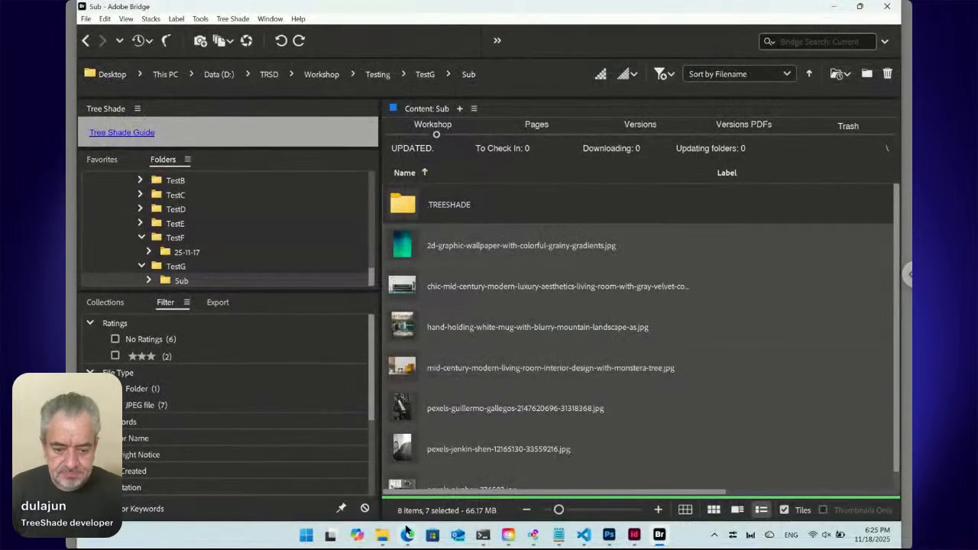
- Switch to ChatGPT, review its regex example, report "It removed all the text!", and copy the safe-version regex ^[^-]*-[^-]*-(.*)$
click(410, 537)
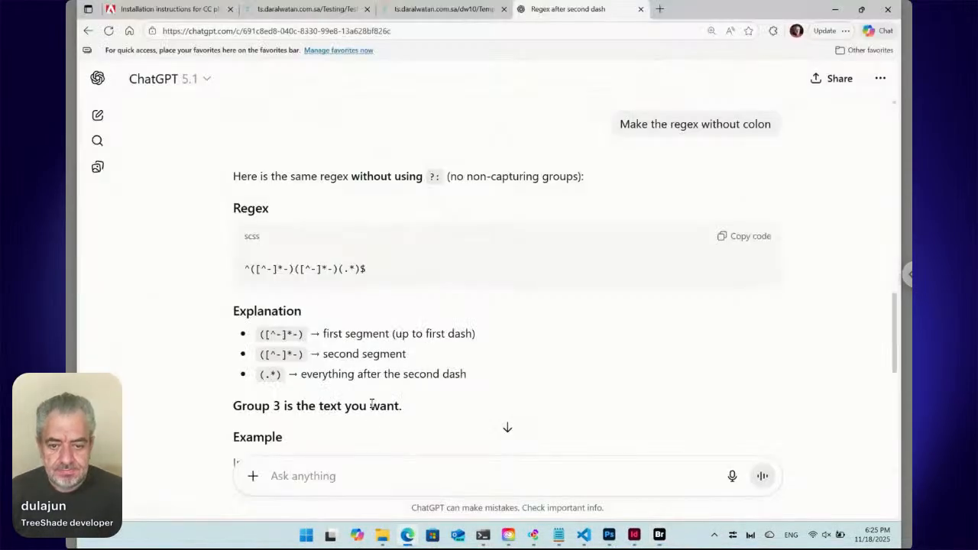
scroll(382, 398, down, 1)
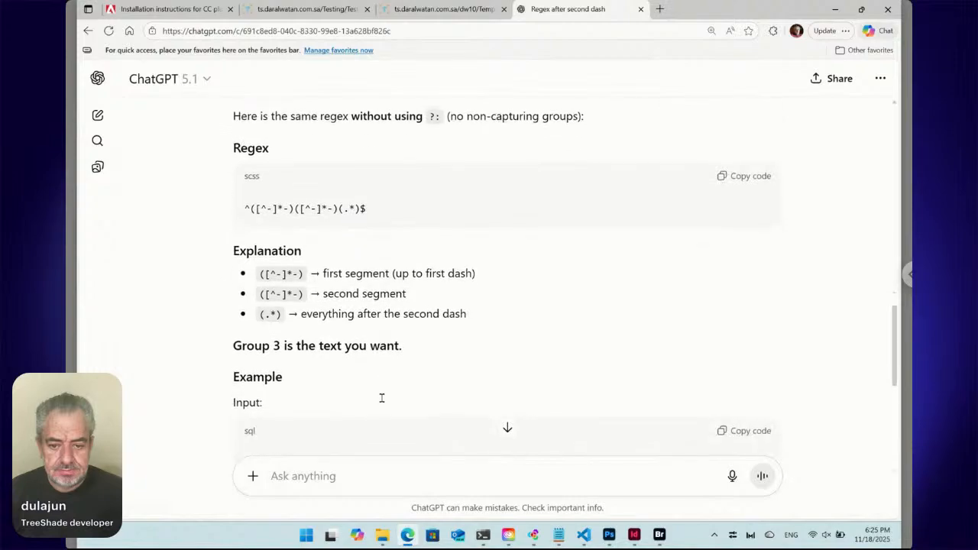
scroll(501, 275, down, 2)
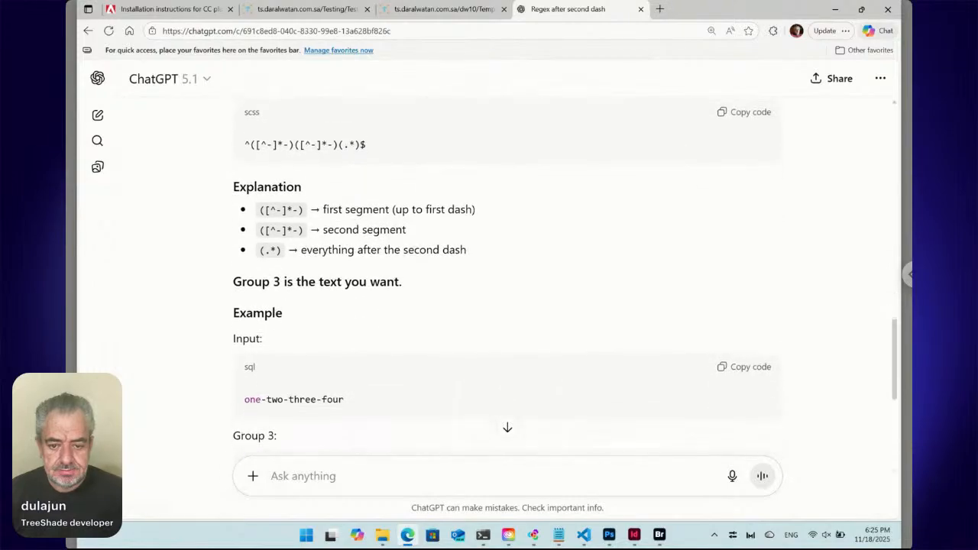
scroll(502, 275, down, 1)
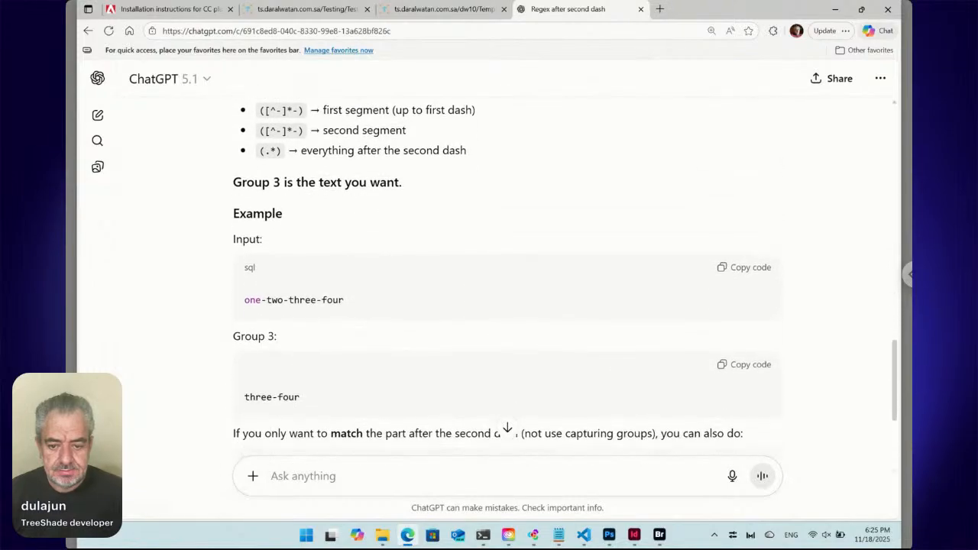
scroll(368, 427, down, 3)
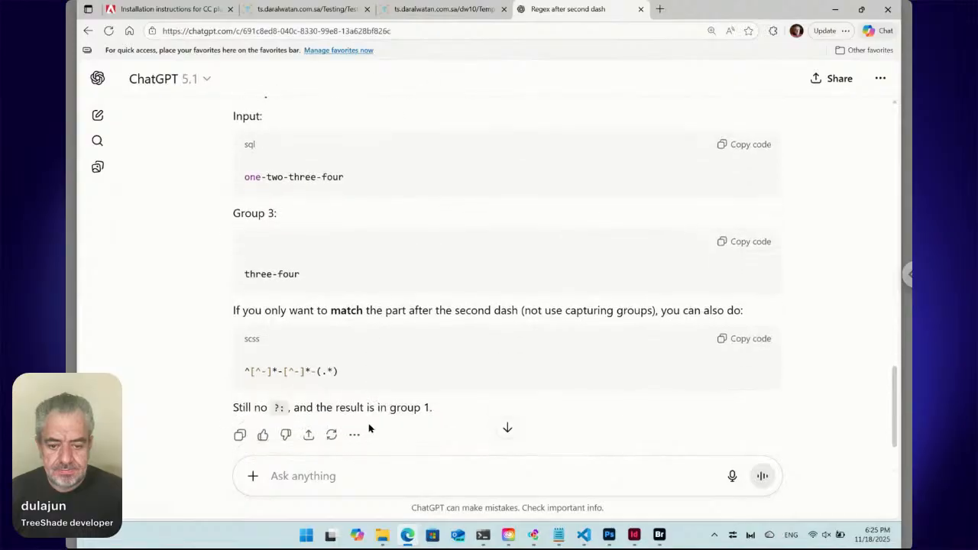
click(350, 471)
text(I)
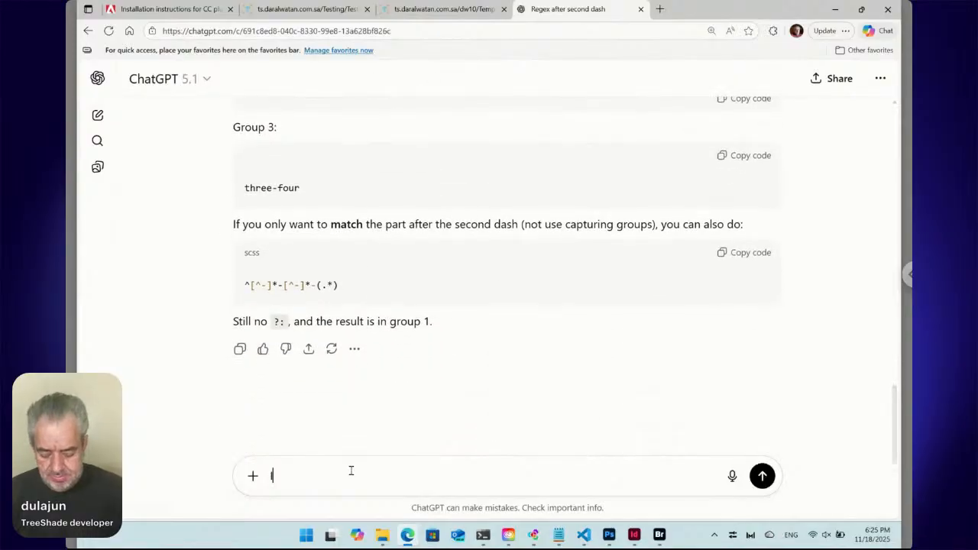
text(t removed all the text!)
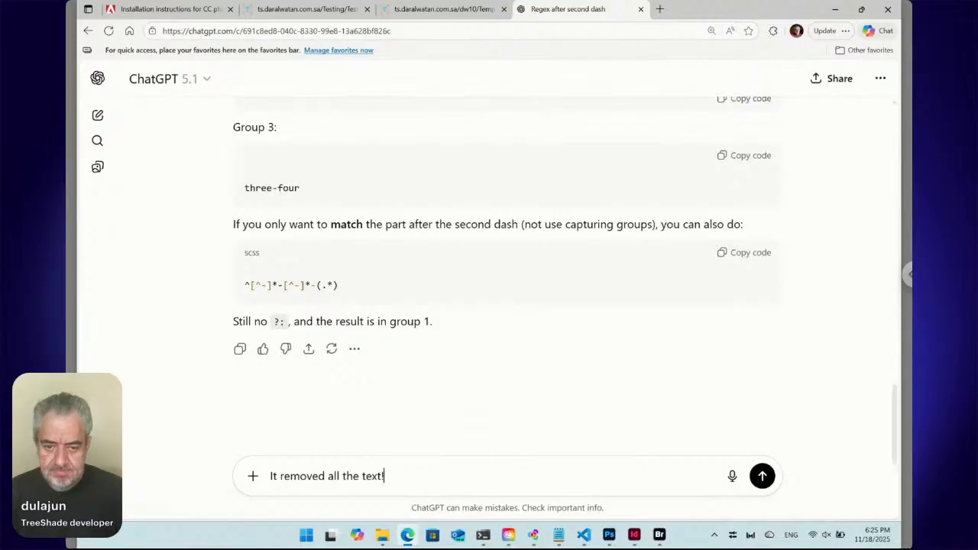
key(Return)
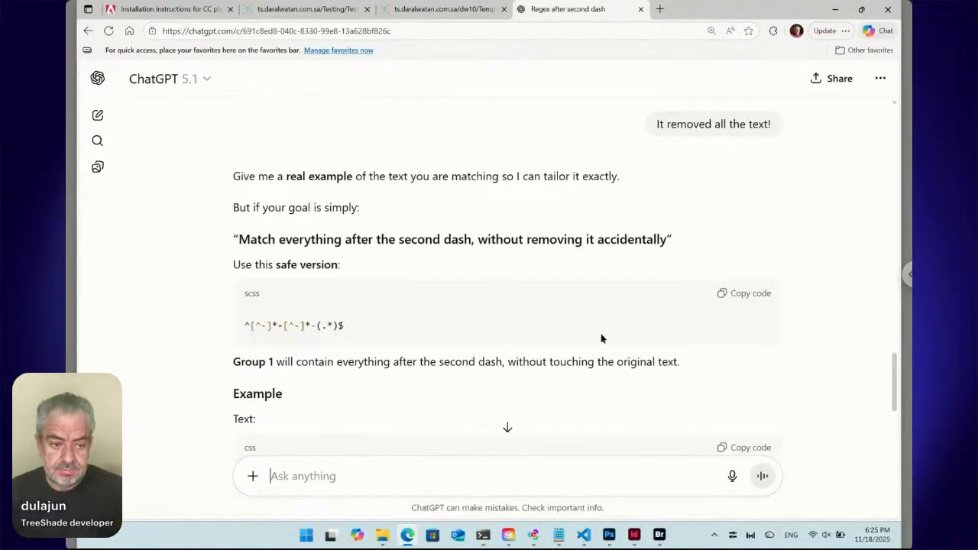
click(724, 295)
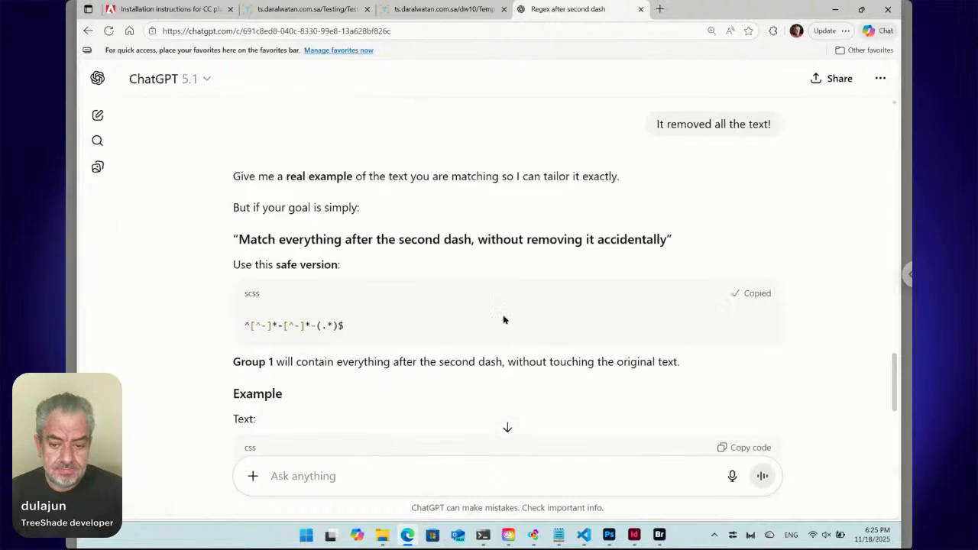
scroll(498, 321, down, 2)
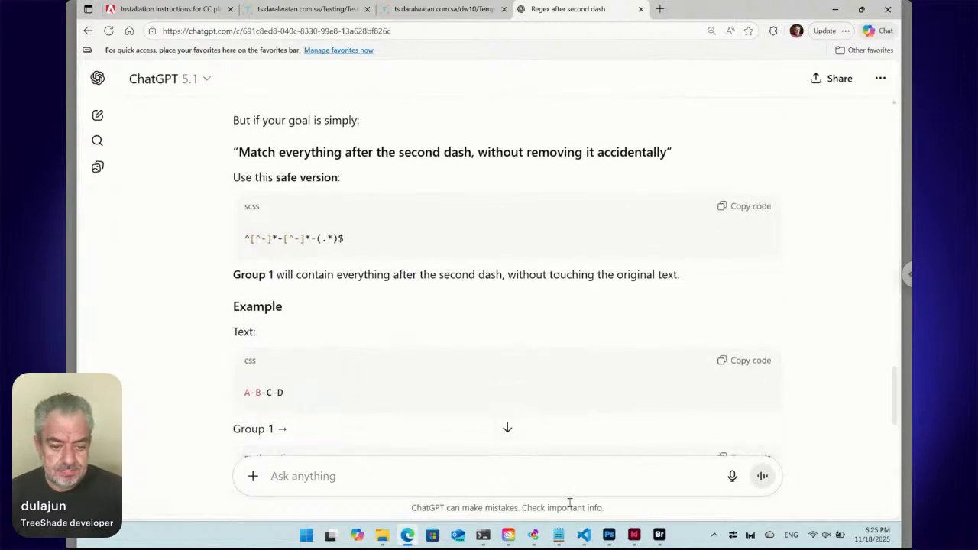
- Switch to Adobe Bridge and try the images' rename with ^[^-]*-[^-]*-(.*)$ as the <RN> flag's regex, aborting at the per-file confirmation
click(659, 534)
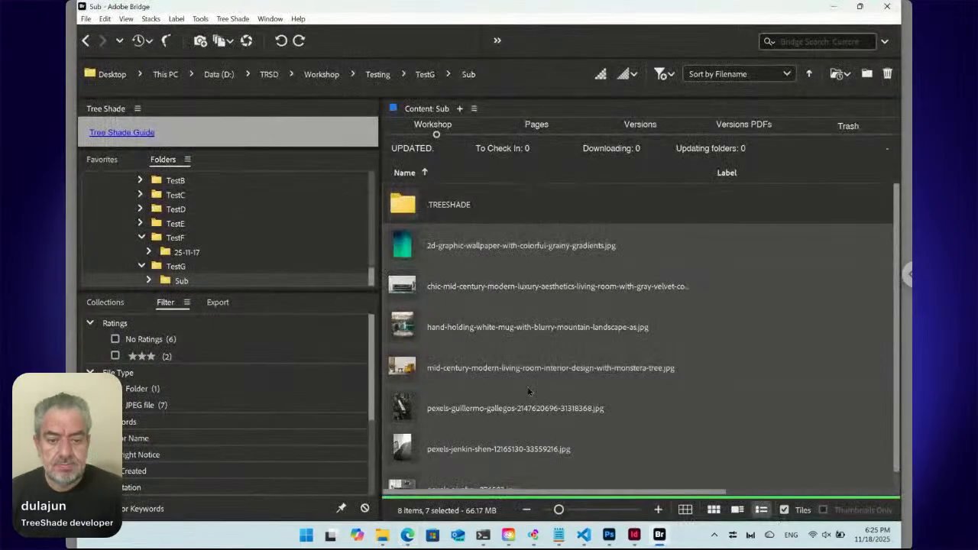
right_click(411, 245)
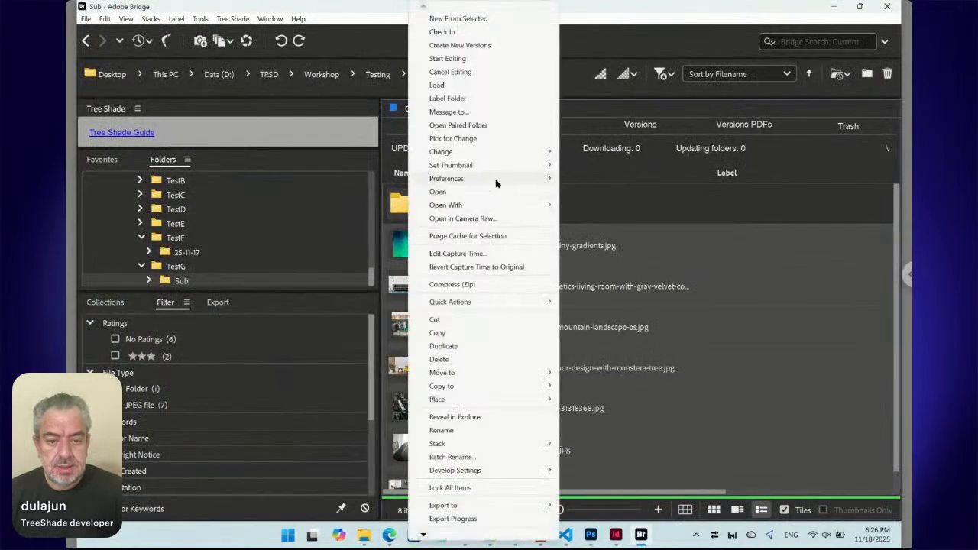
mouse_move(499, 159)
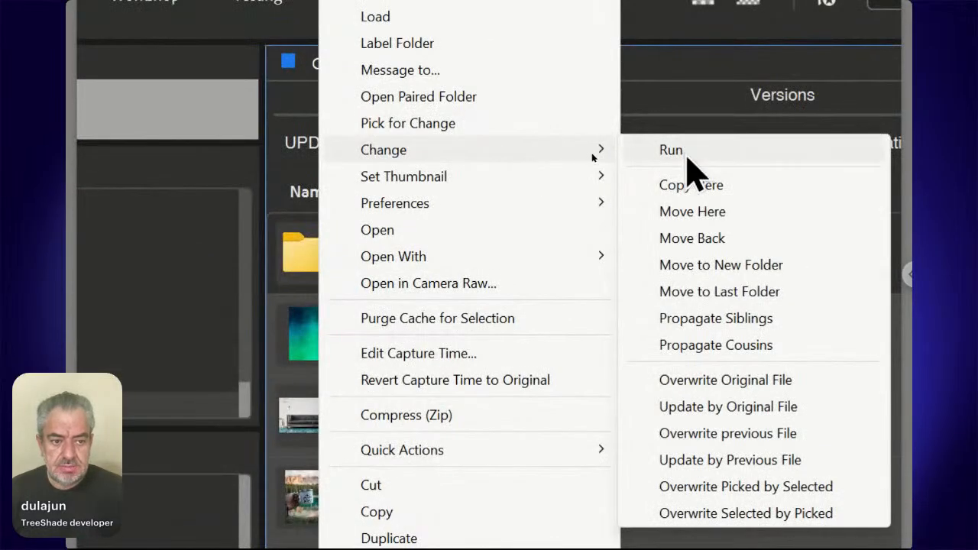
click(686, 155)
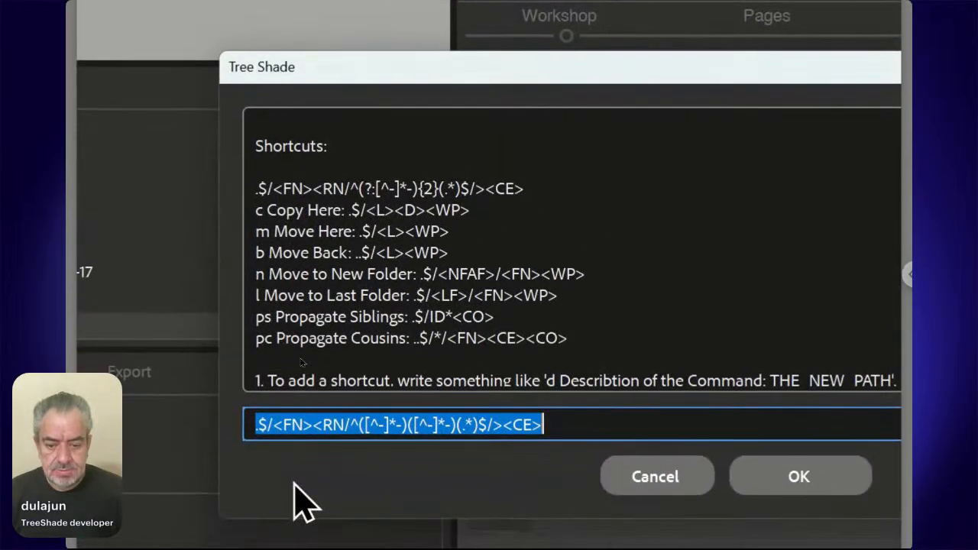
click(349, 426)
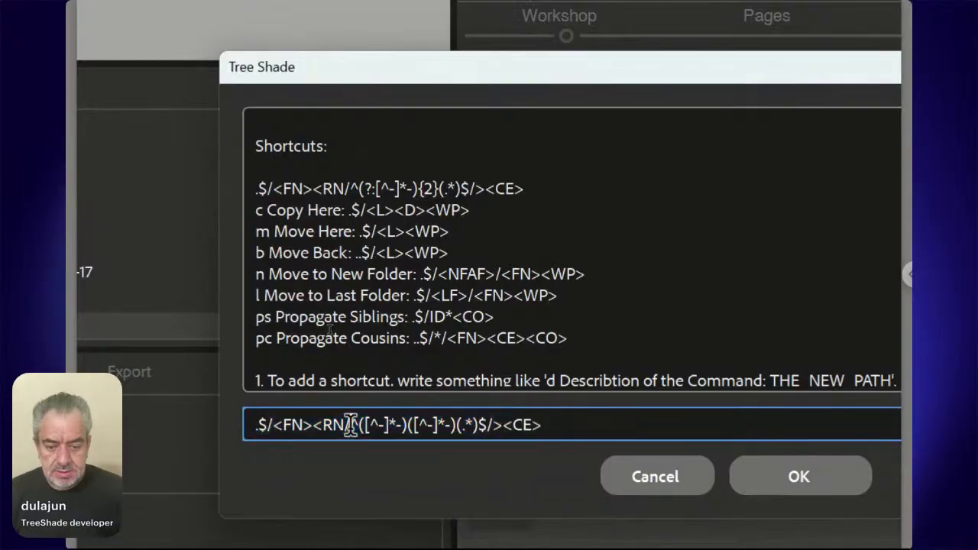
shift+click(488, 426)
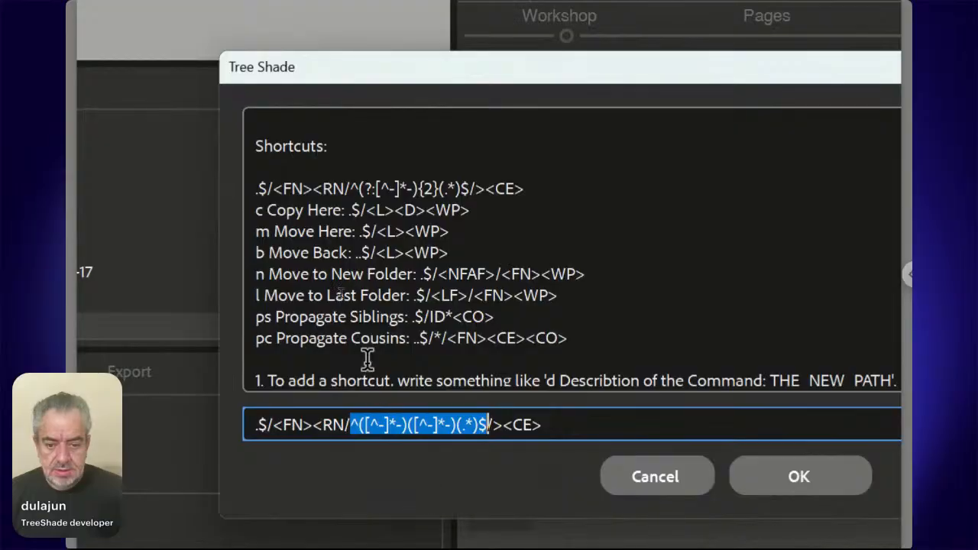
scroll(373, 348, down, 3)
scroll(374, 345, down, 6)
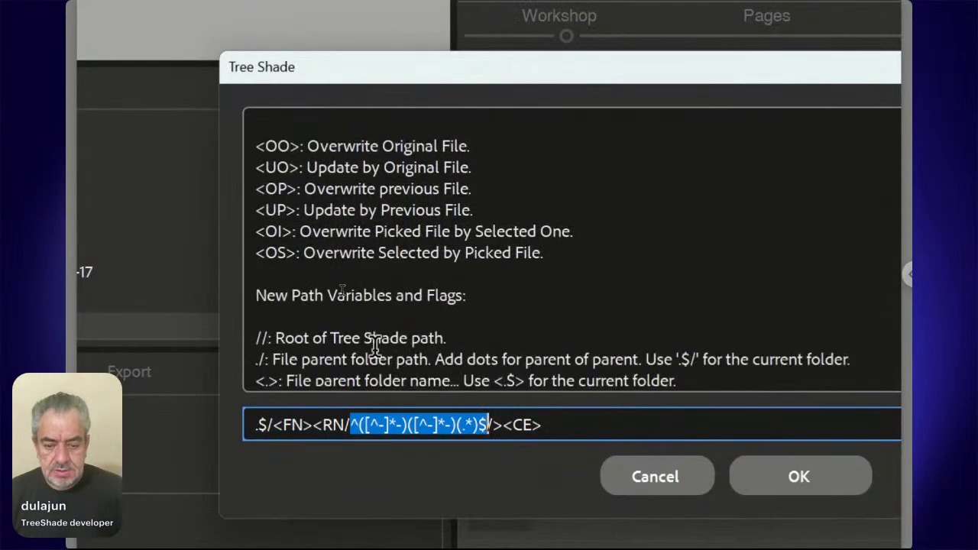
scroll(374, 345, down, 4)
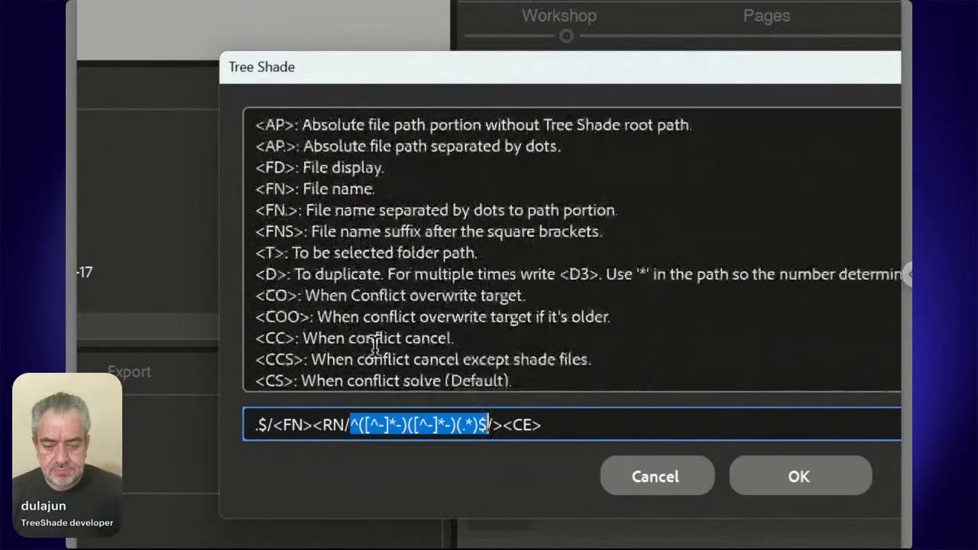
scroll(374, 345, down, 4)
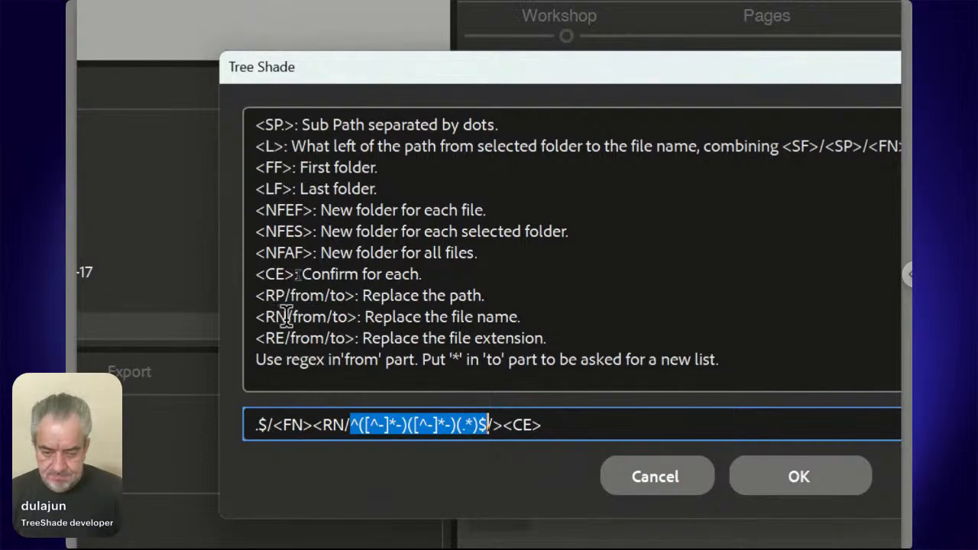
key(ctrl+v)
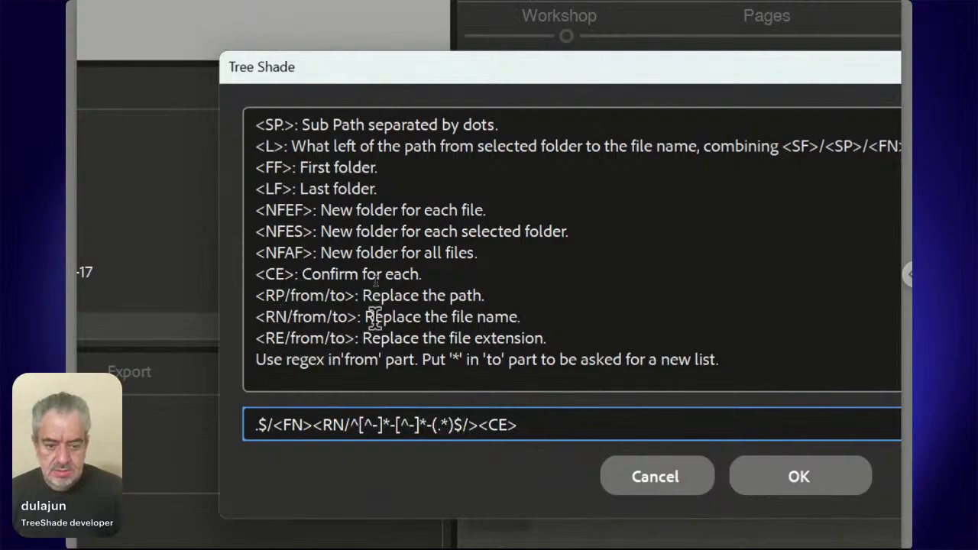
click(787, 483)
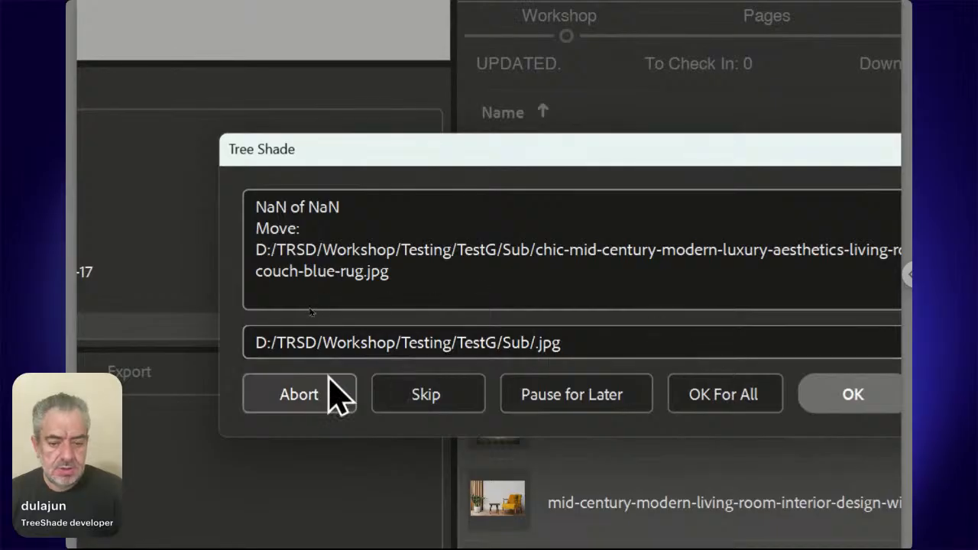
click(309, 396)
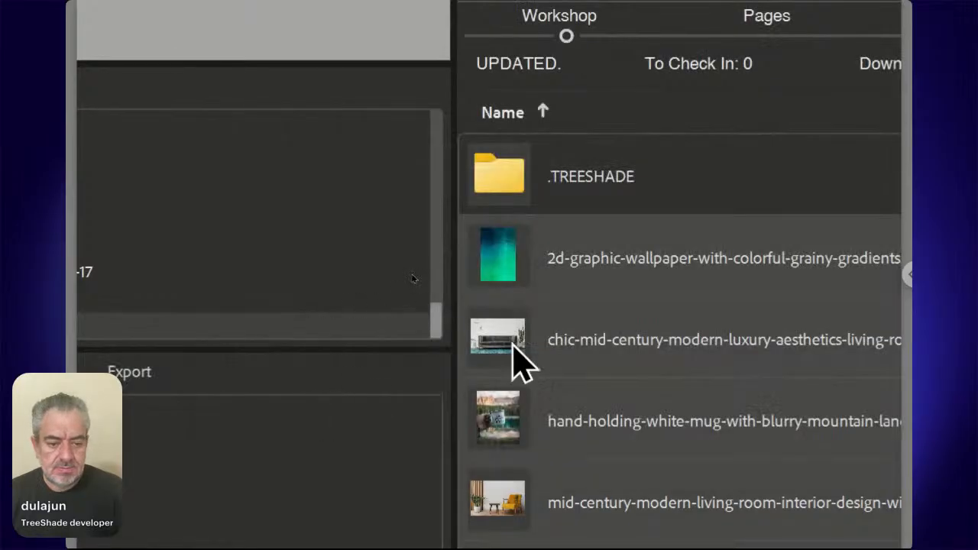
- Reopen the dialog for running a change on the selected images and move it off the folder tree
right_click(504, 273)
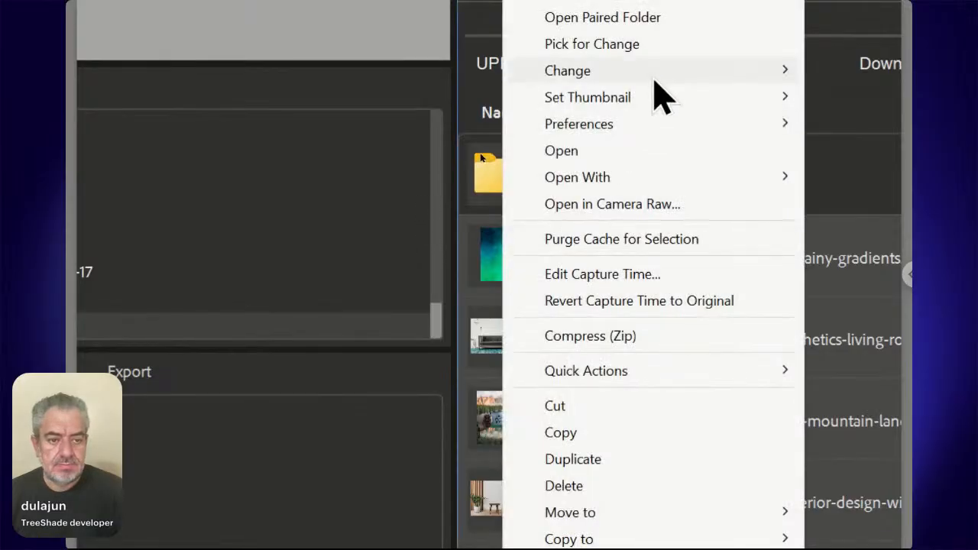
mouse_move(645, 128)
mouse_move(636, 79)
click(808, 74)
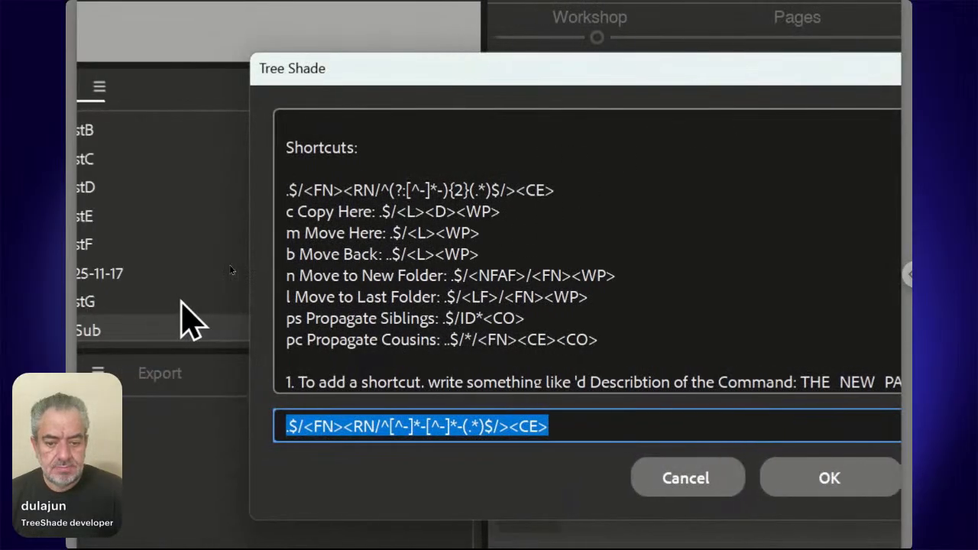
drag(423, 91, 848, 78)
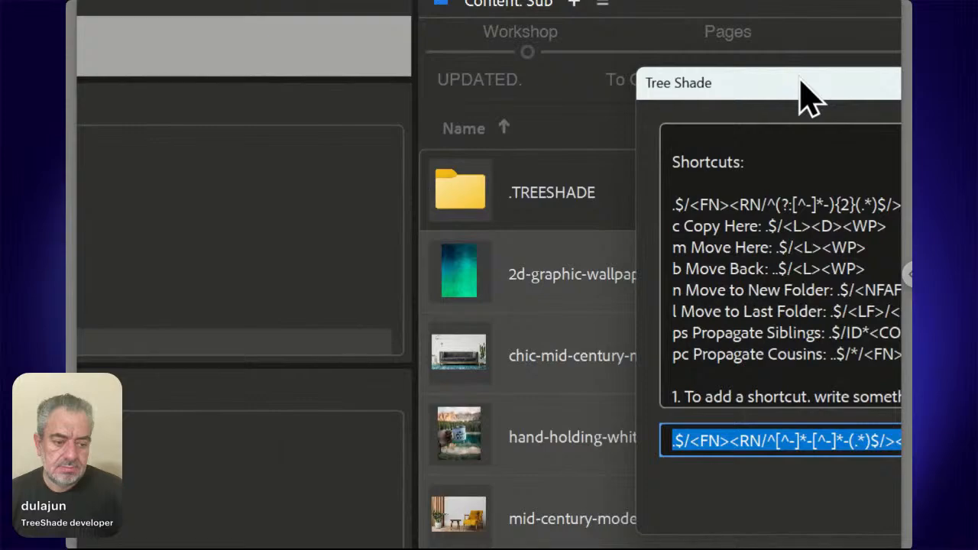
drag(809, 98, 690, 78)
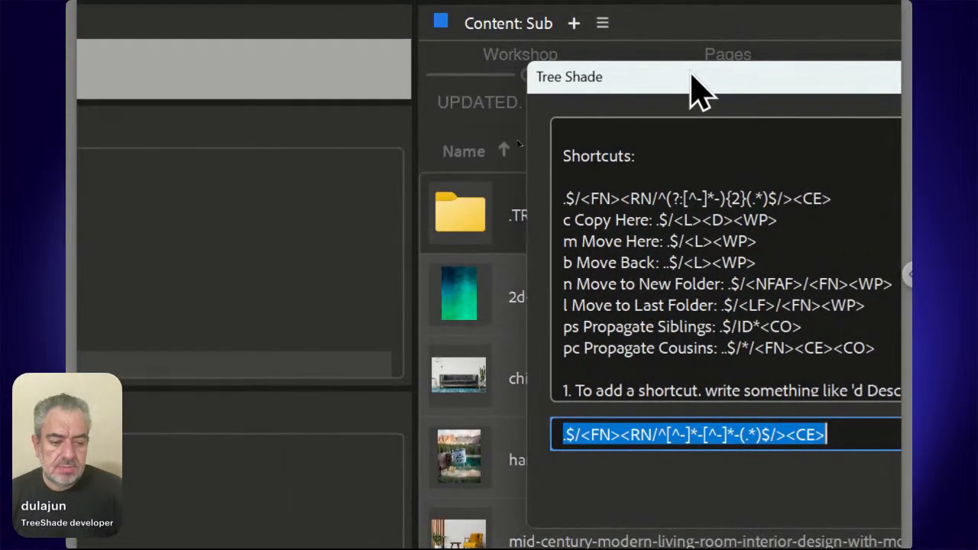
- Replace the whole regex in the from part of the <RN> flag with .+
click(657, 433)
key(shift+Right)
key(shift+Right)
key(shift+Right)
key(shift+Right)
key(shift+Right)
key(shift+Right)
key(shift+Right)
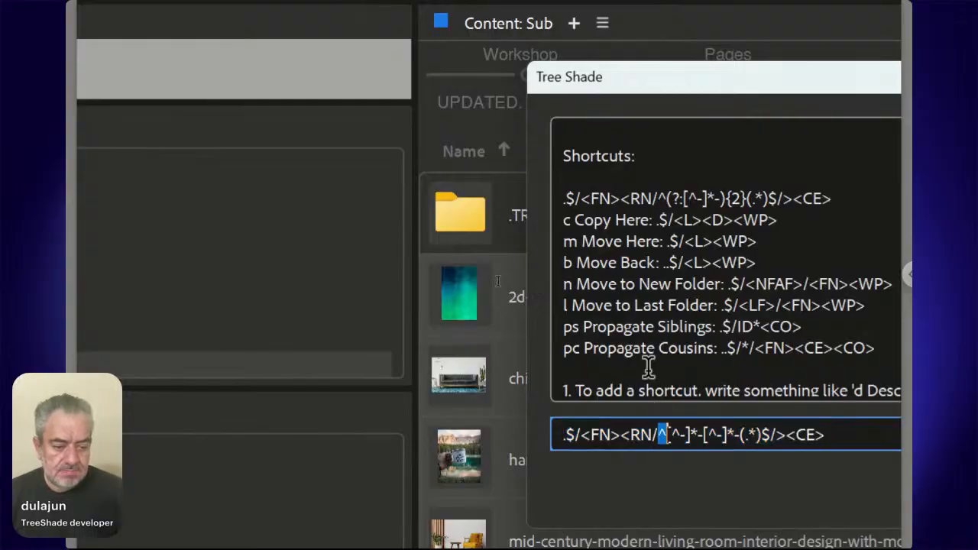
key(shift+Right)
key(shift+Right)
key(shift+Right)
key(shift+Right)
key(shift+Right)
key(shift+Right)
key(shift+Right)
key(shift+Right)
key(shift+Right)
key(shift+Right)
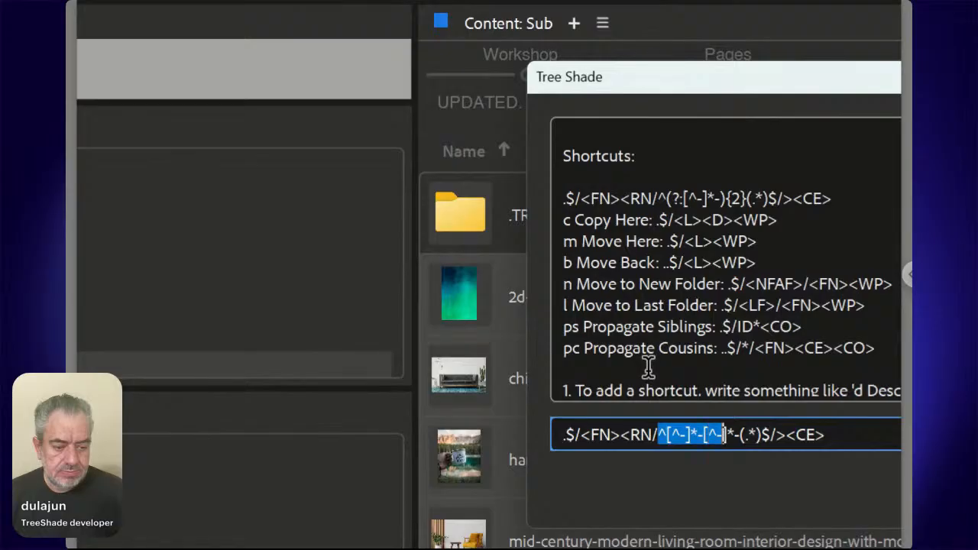
key(shift+Right)
key(shift+Right)
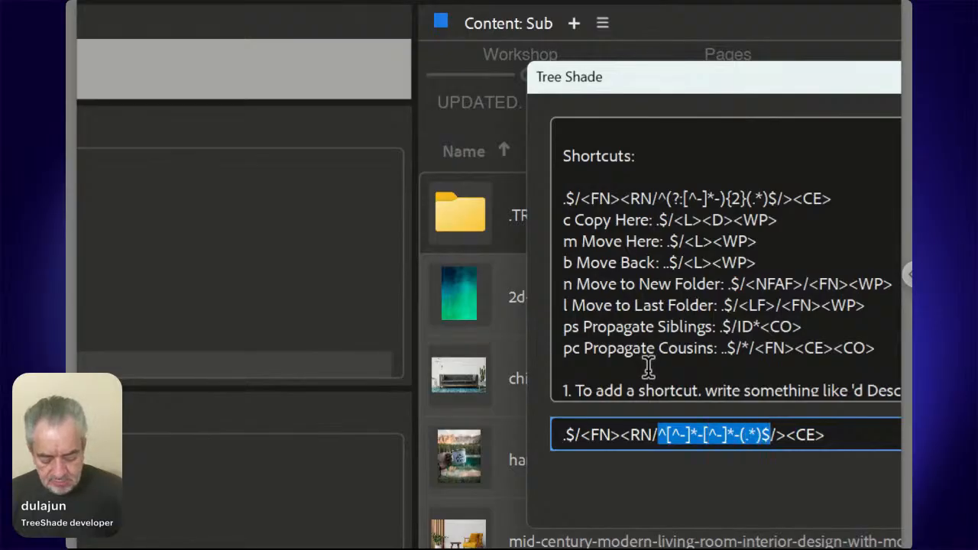
key(BackSpace)
text(.+)
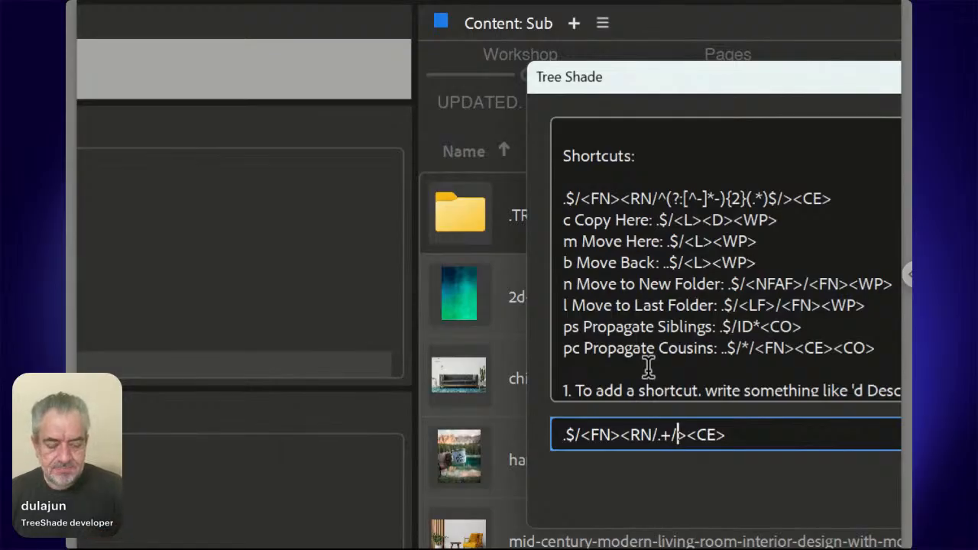
- Enter [^\-]+\- as the replacement part of the <RN> flag, after the slash that follows .+
text([])
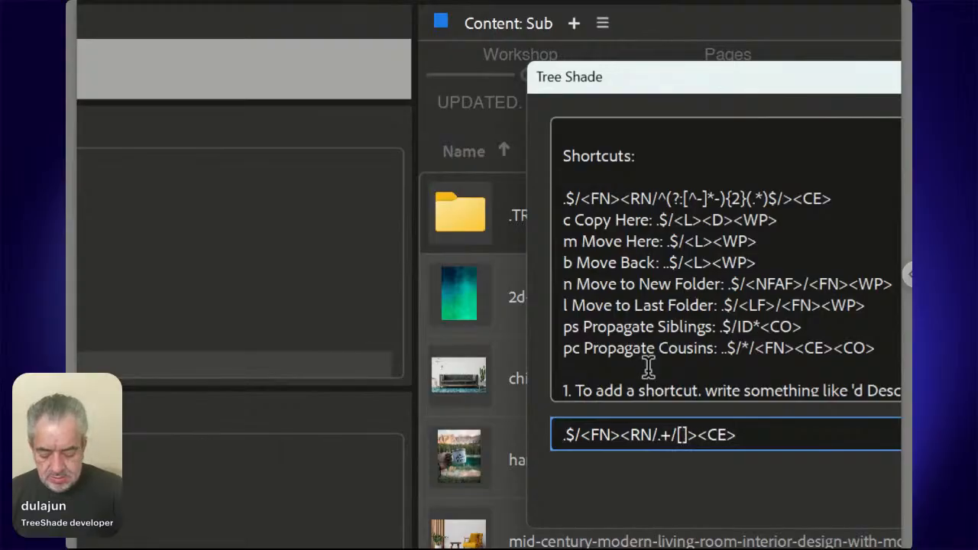
text(^-)
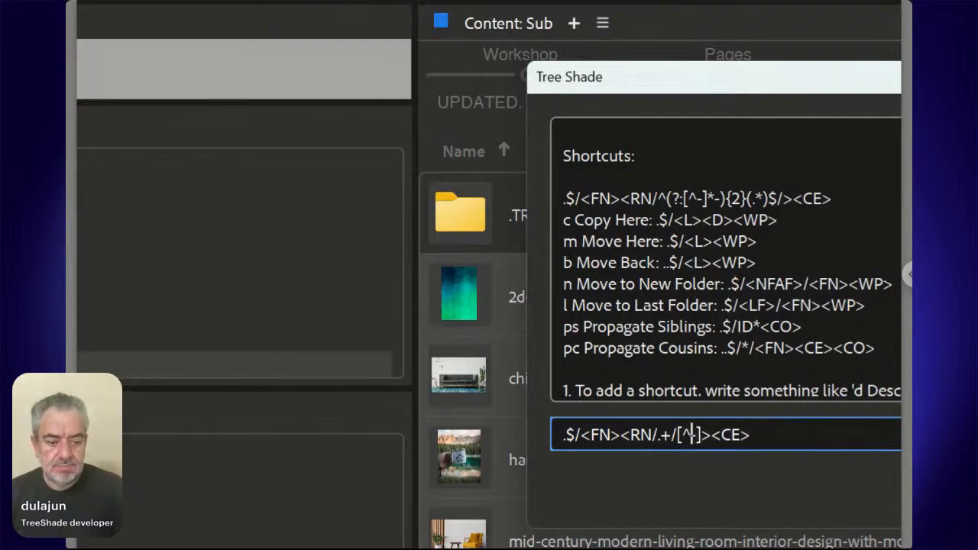
text(\)
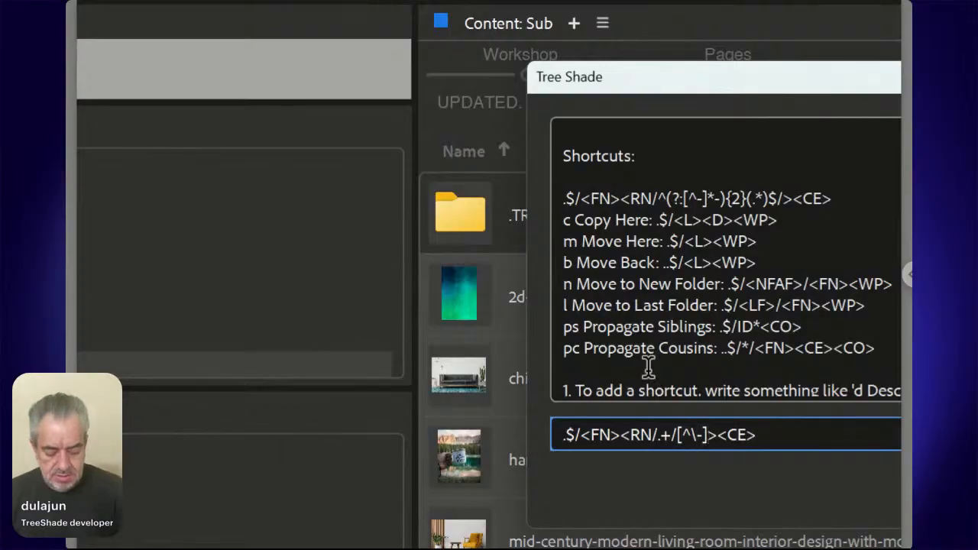
text(+)
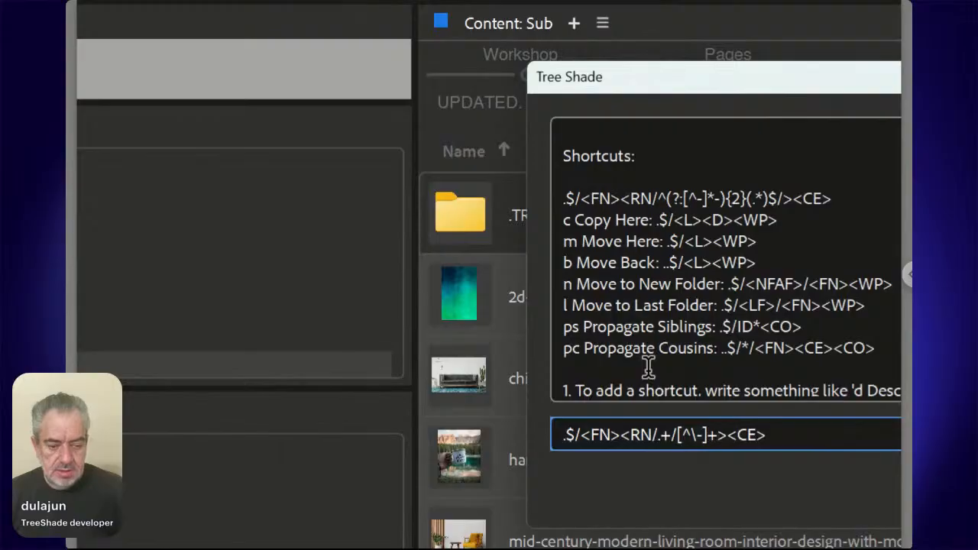
text(\-)
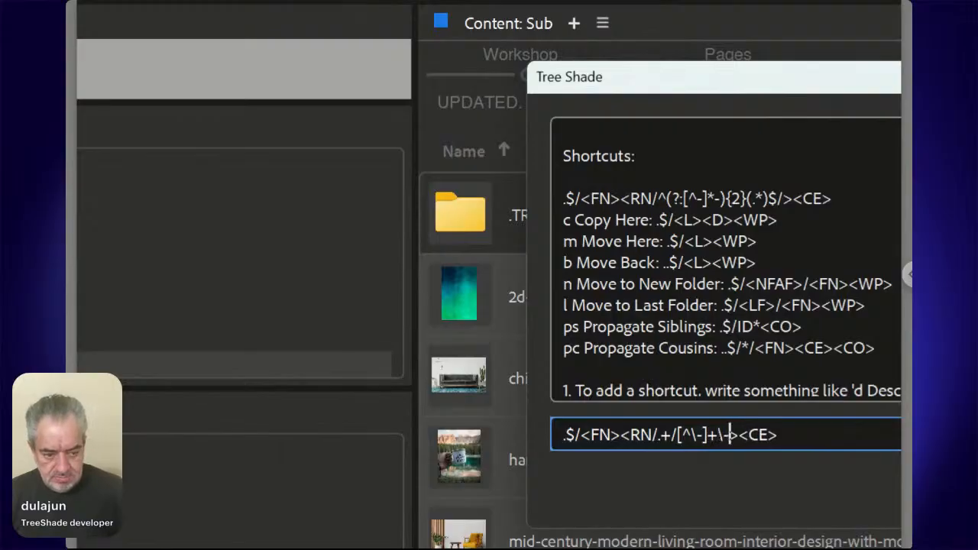
- Copy the [^\-]+ portion and append it after the dash so the <RN> replacement reads [^\-]+\-[^\-]+
key(shift+Left)
key(shift+Left)
key(shift+Left)
key(shift+Left)
key(shift+Left)
key(shift+Left)
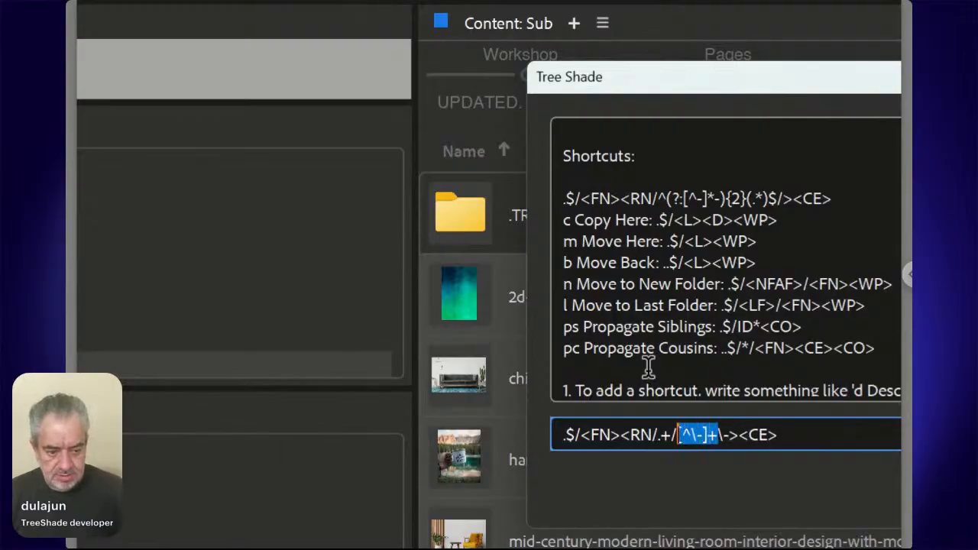
key(ctrl+c)
key(Right)
key(Right)
key(Right)
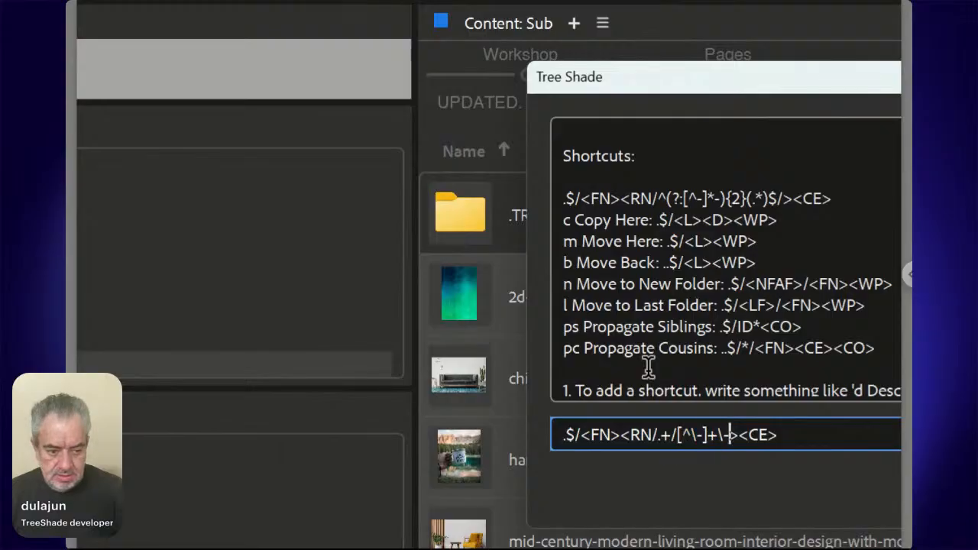
key(ctrl+v)
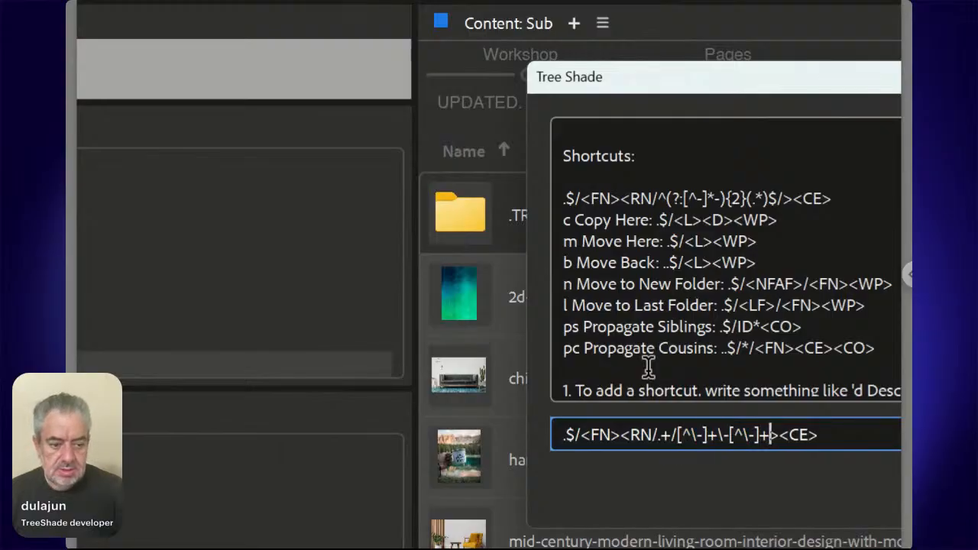
key(Left)
key(Right)
key(Right)
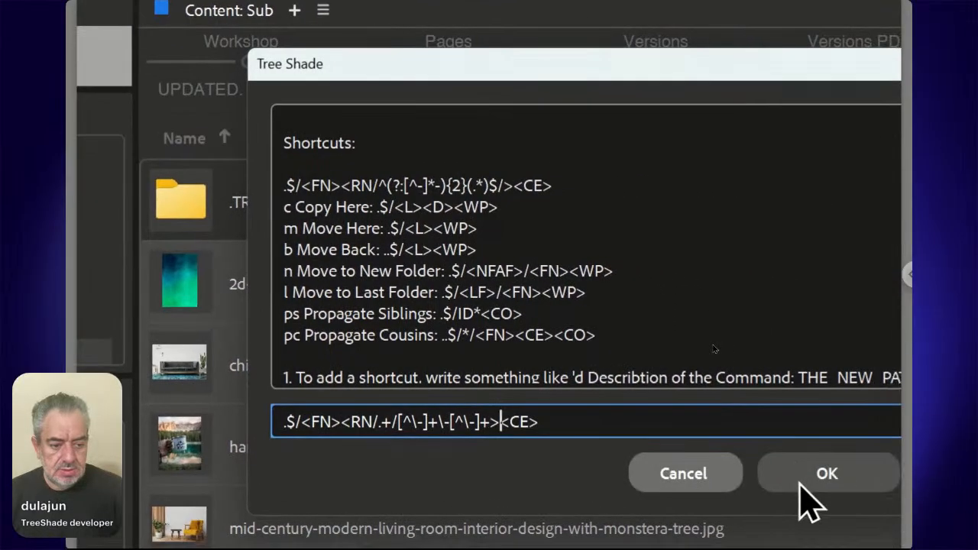
- Try the images' rename with .$/<FN><RN/.+/[^\-]+\-[^\-]+><CE>, check the proposed path, and abort at the per-file confirmation
click(802, 497)
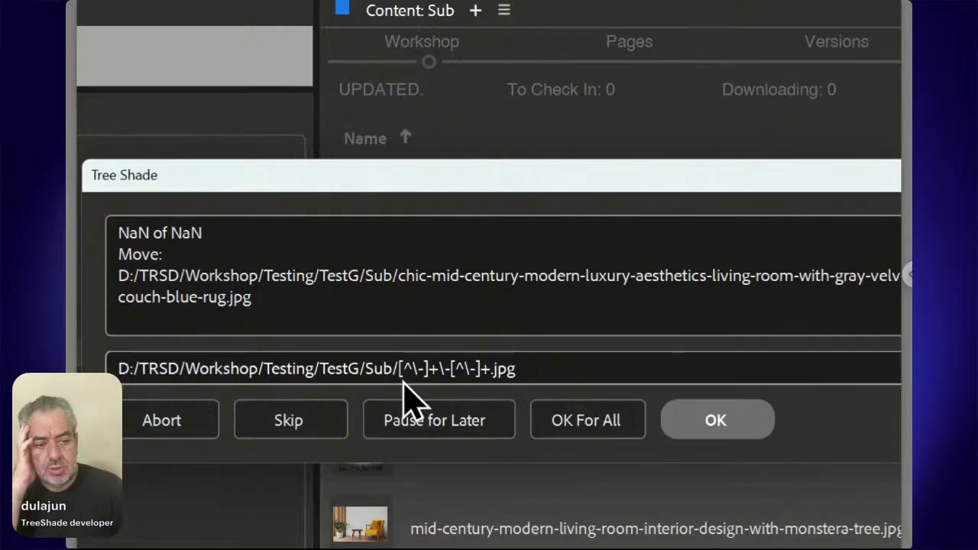
drag(402, 181, 449, 91)
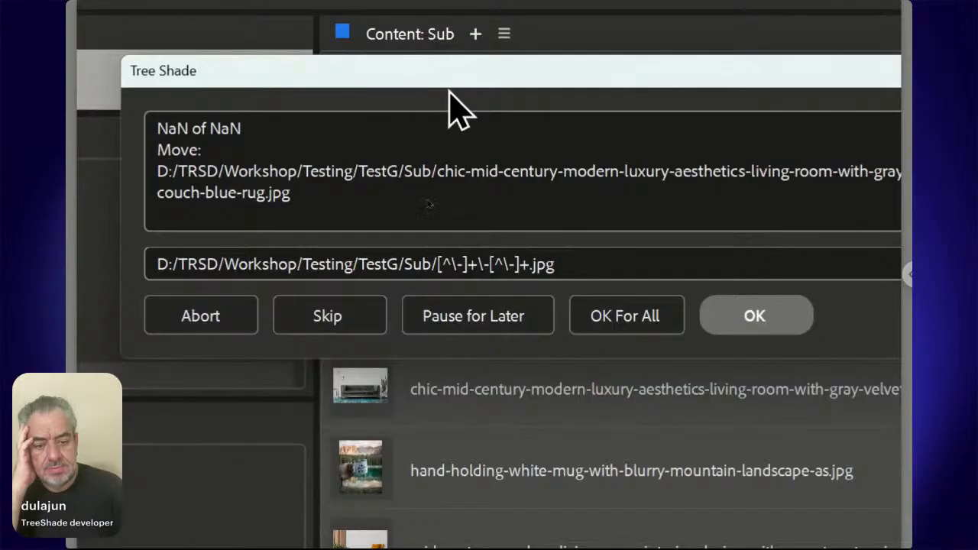
click(212, 328)
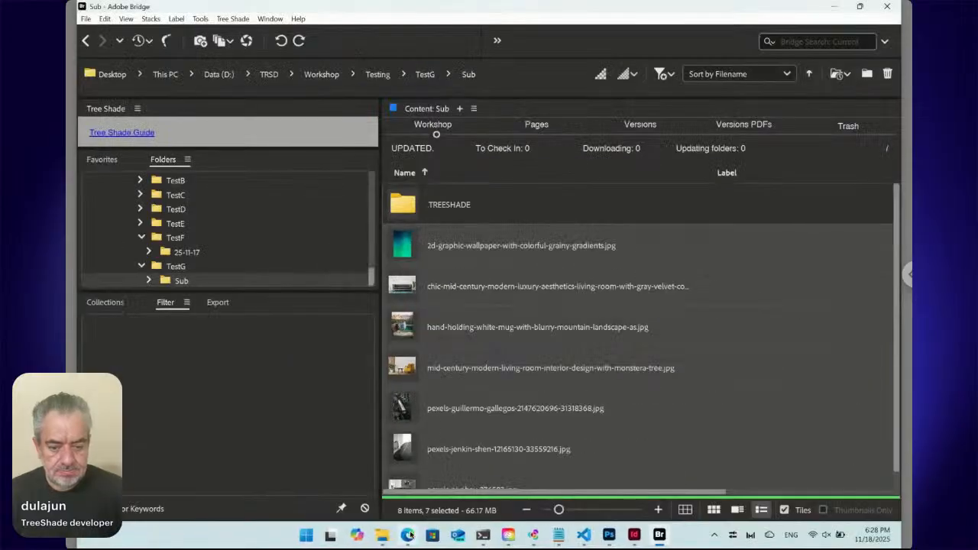
- Switch to ChatGPT and review its safe-version regex, the A-B-C-D example and the note on replacing versus extracting, comparing with the file names in Adobe Bridge
click(408, 535)
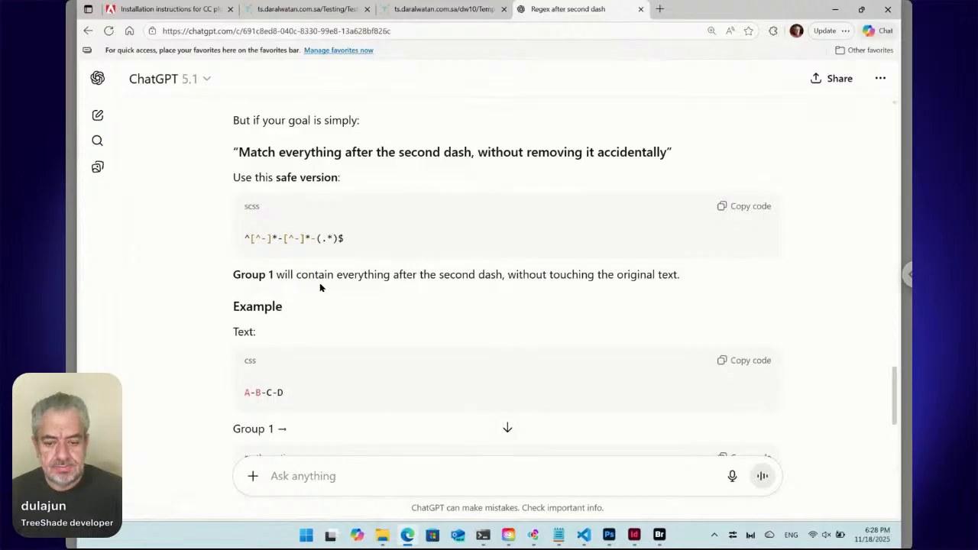
scroll(321, 287, down, 2)
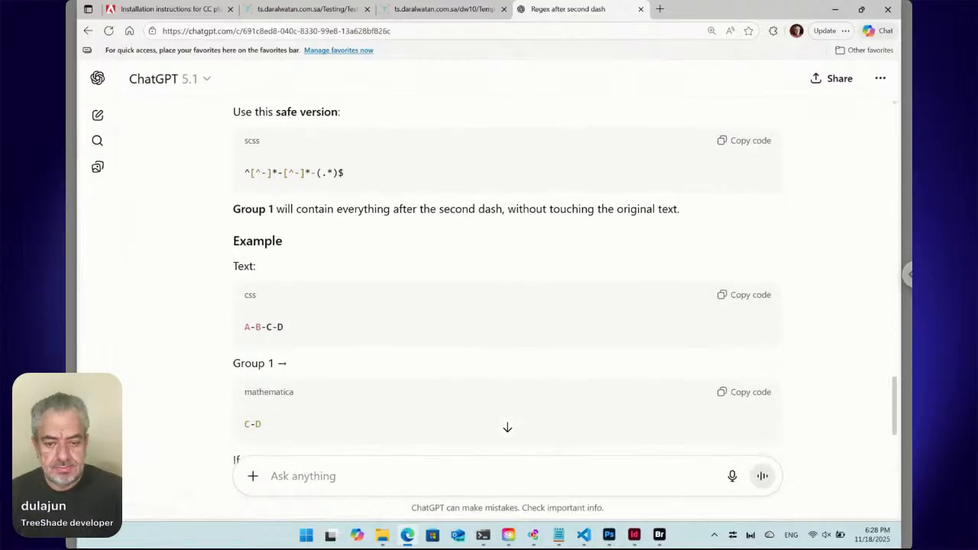
scroll(504, 282, down, 1)
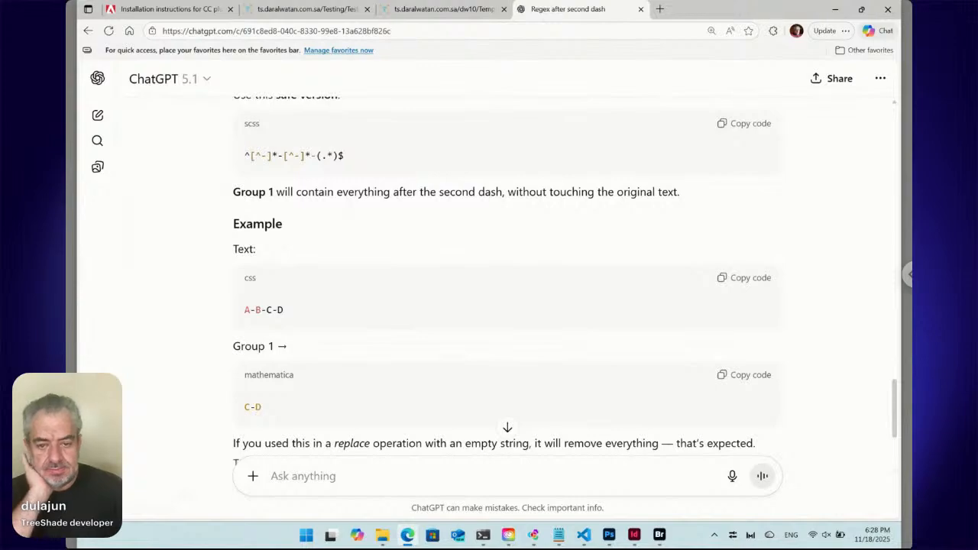
scroll(504, 282, down, 1)
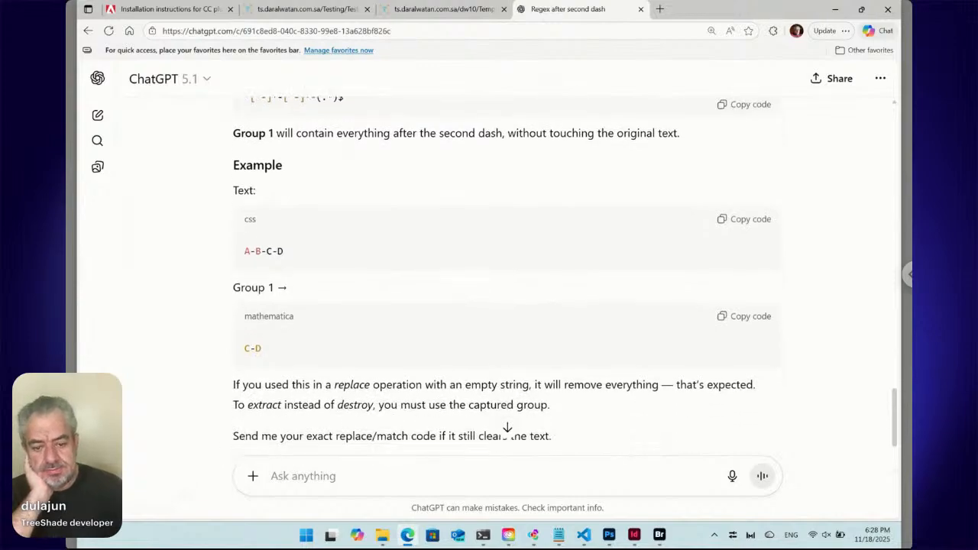
scroll(504, 282, down, 1)
scroll(504, 282, up, 2)
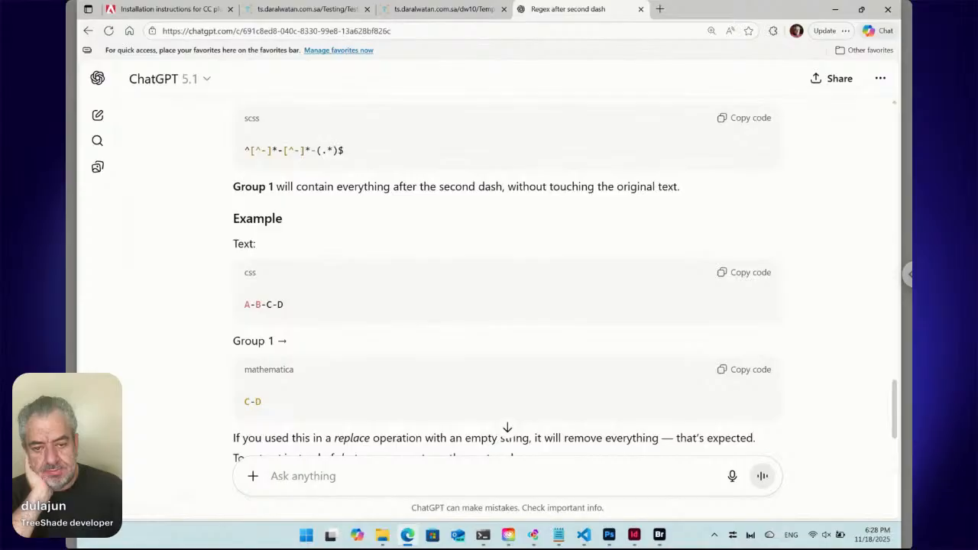
scroll(484, 389, up, 3)
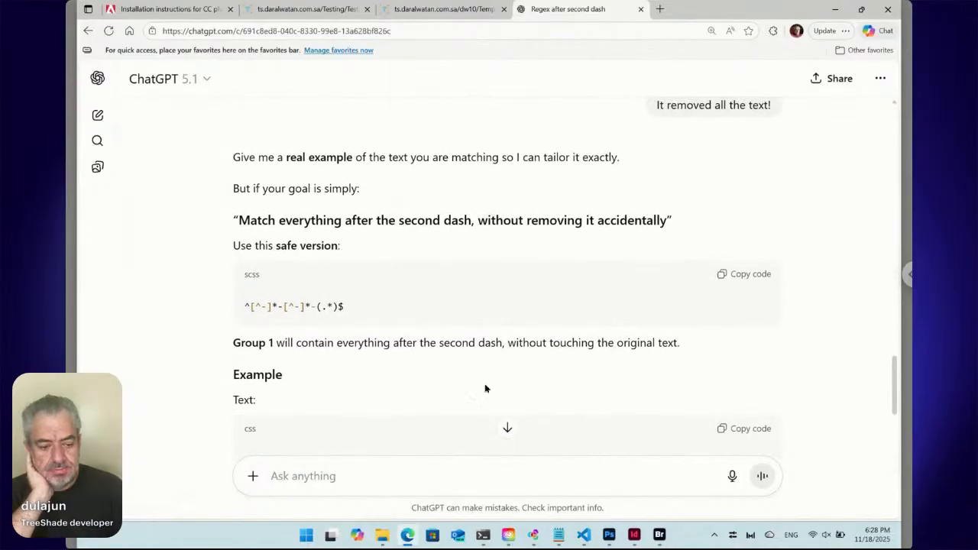
click(659, 532)
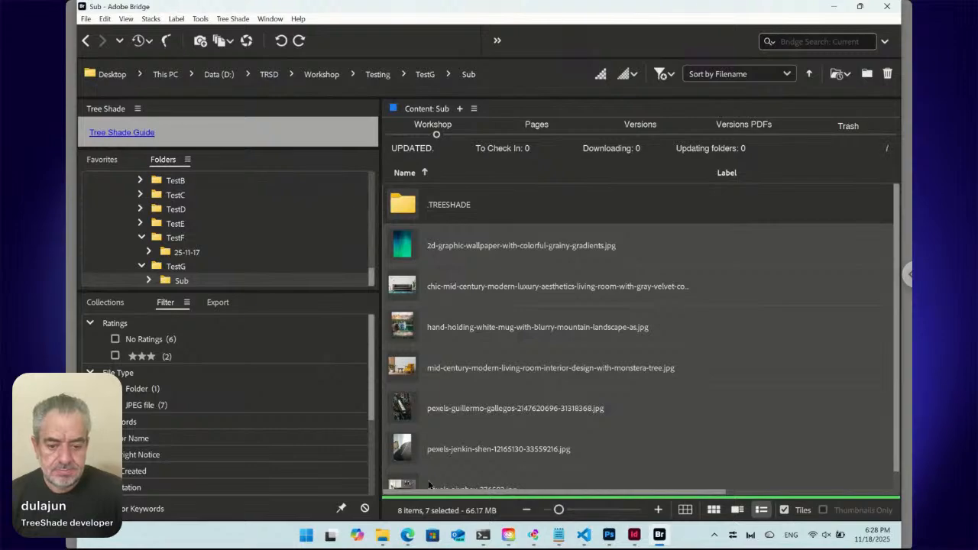
click(407, 537)
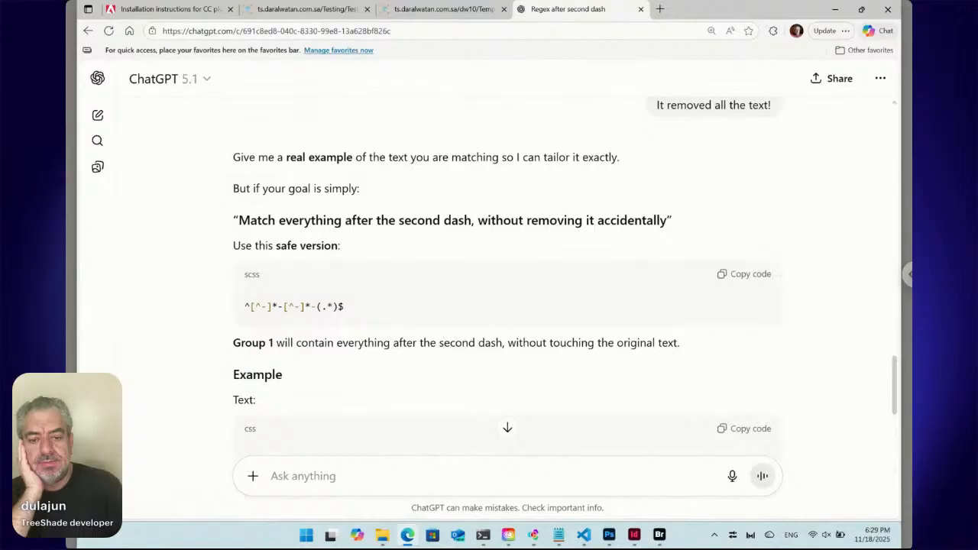
- Switch to Adobe Bridge and select all the Sub folder's images, from 2d-graphic-wallpaper-with-colorful-grainy-gradients.jpg through pexels-pixabay-276583.jpg
click(658, 535)
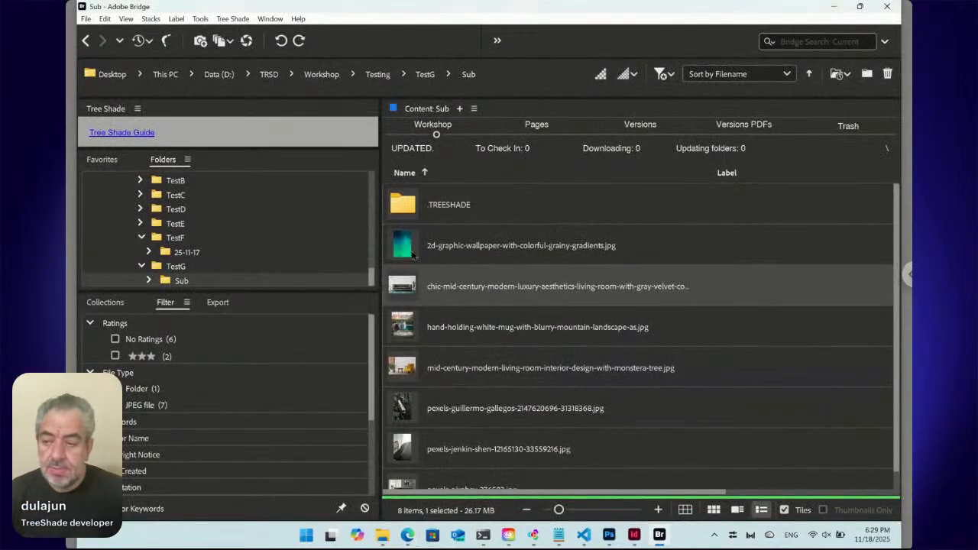
click(405, 243)
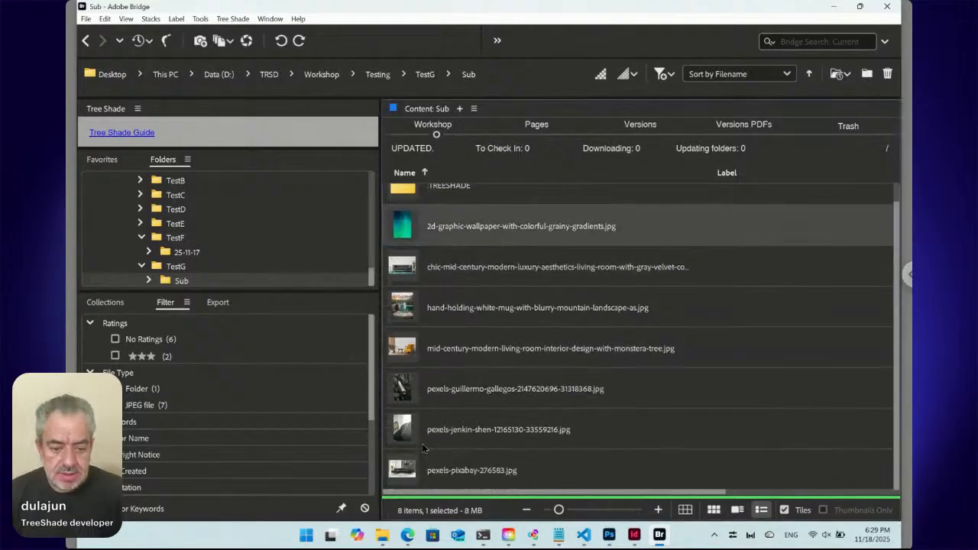
scroll(421, 443, down, 1)
shift+click(414, 467)
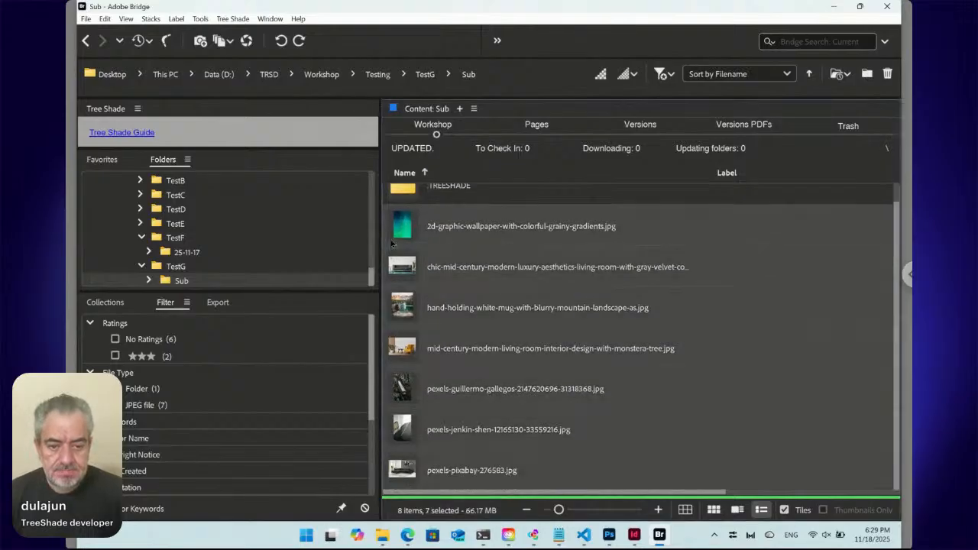
- Reopen the Run change dialog for the selected images and move it aside so the thumbnails are uncovered
right_click(403, 225)
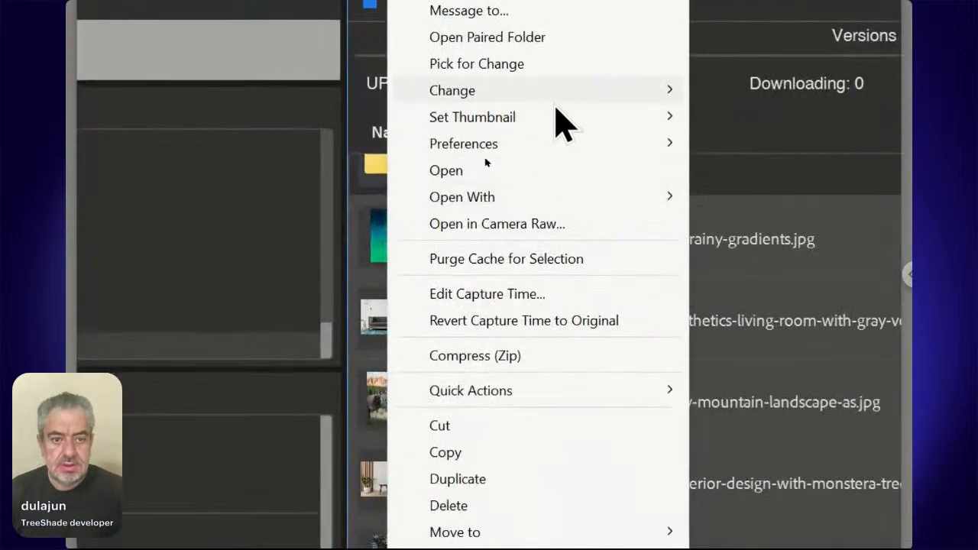
mouse_move(487, 156)
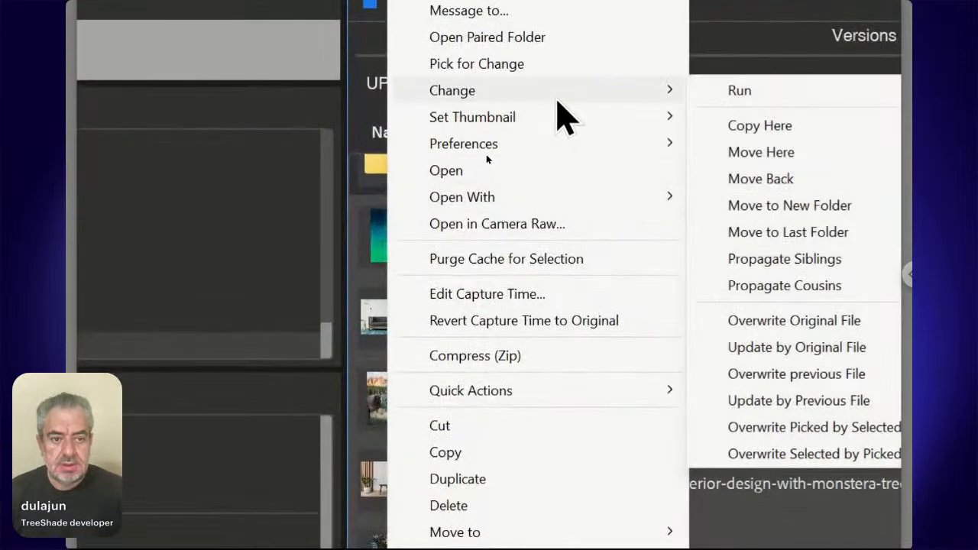
click(790, 95)
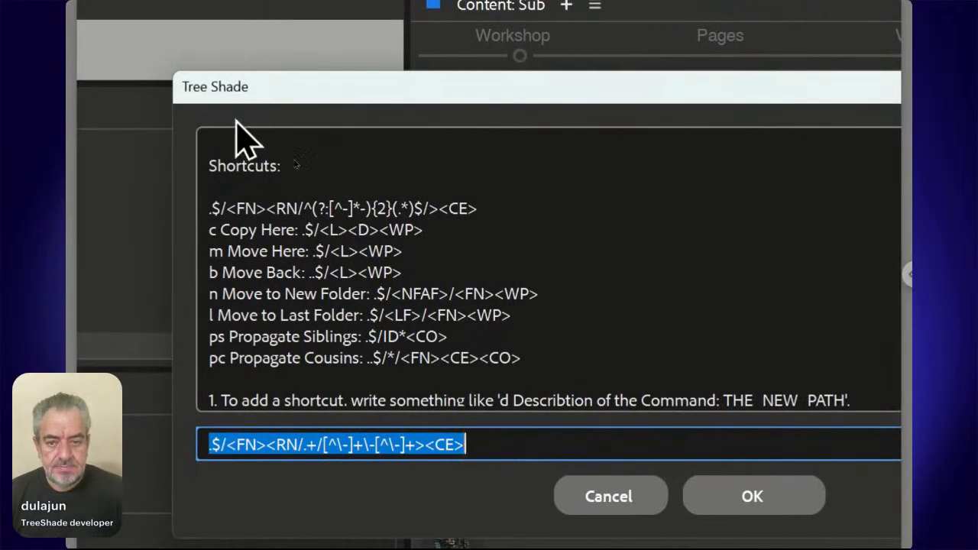
drag(240, 96, 628, 87)
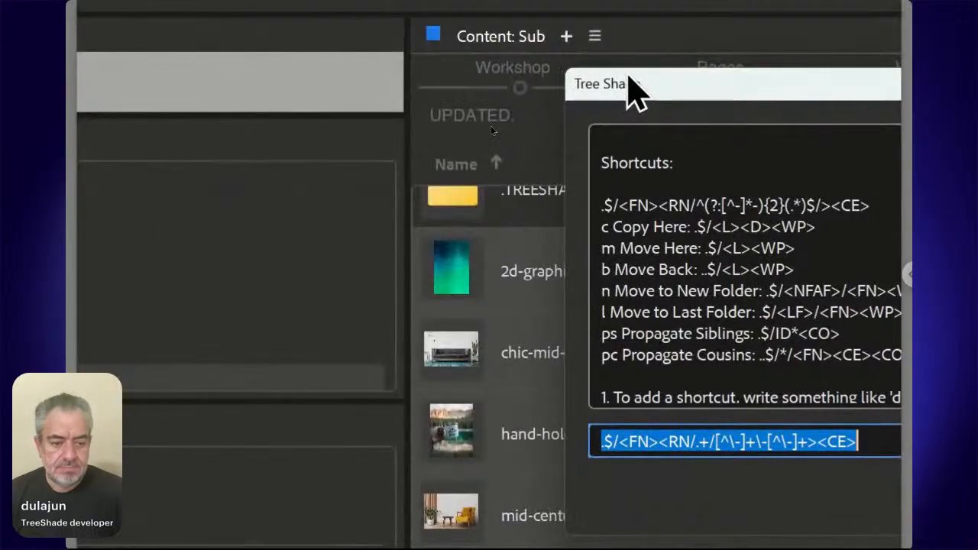
- Look through the dialog's help text past the shortcuts to the Direct Commands
scroll(694, 323, down, 2)
scroll(697, 323, down, 10)
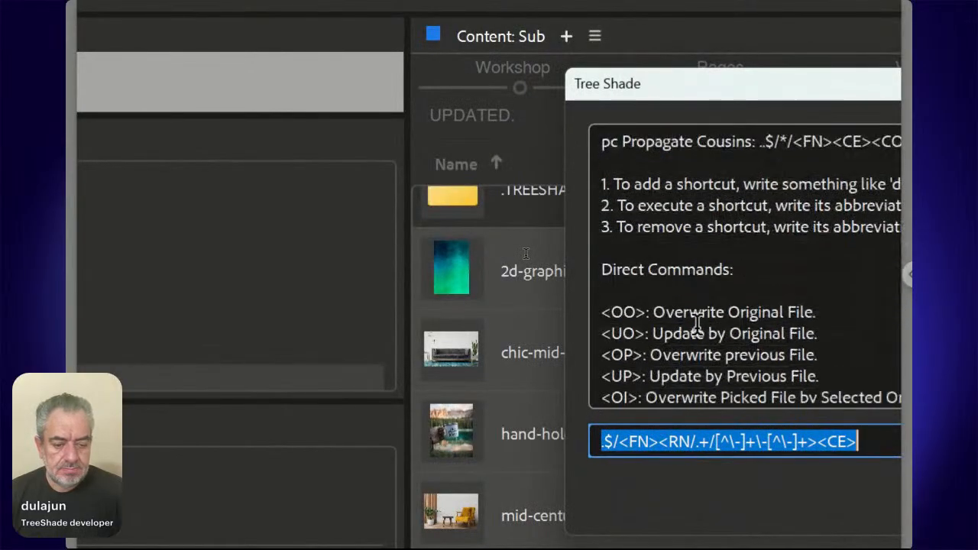
- Delete the expression .+/[^\-]+\-[^\-]+ from inside the <RN/> file-name replacement tag of the command
scroll(697, 323, down, 6)
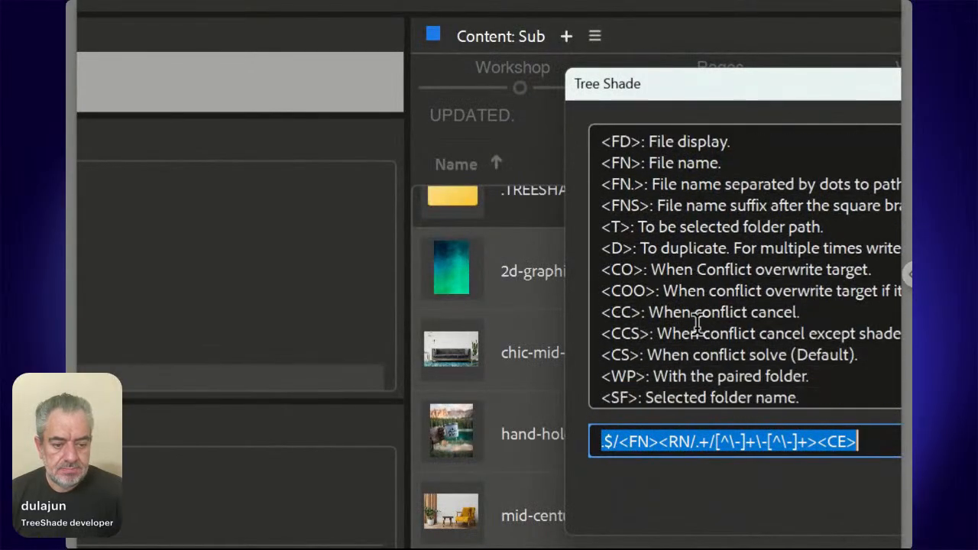
scroll(697, 323, down, 4)
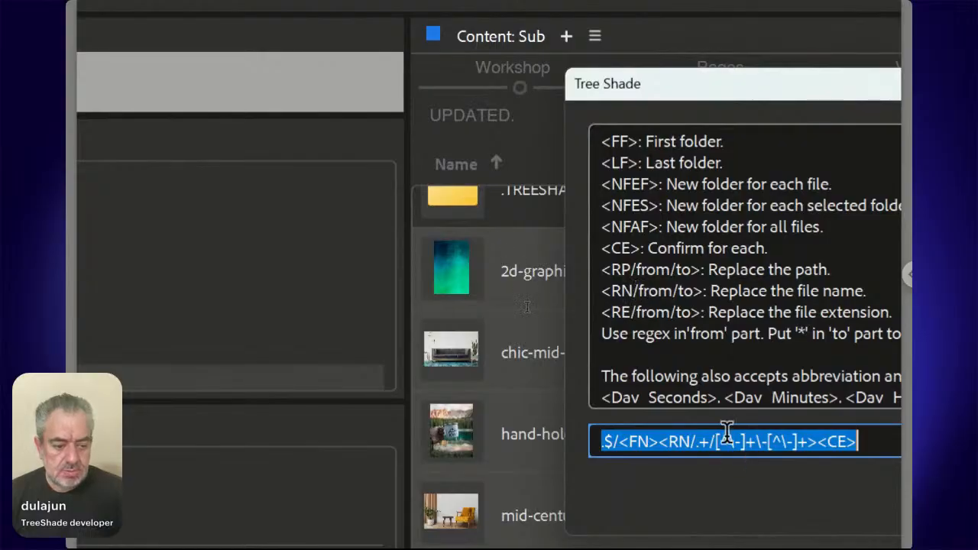
click(692, 438)
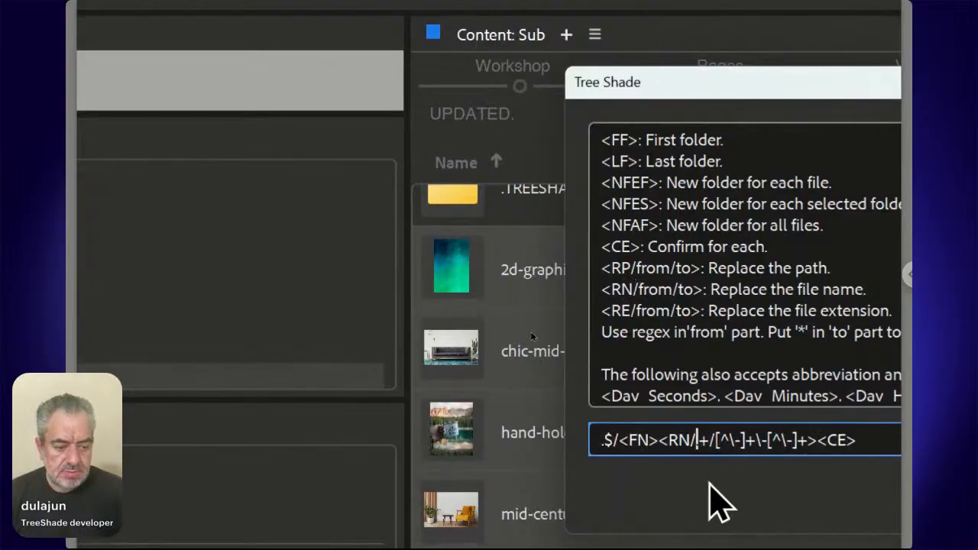
key(shift+Right)
key(shift+Right)
key(shift+Right)
key(shift+Right)
key(shift+Right)
key(shift+Right)
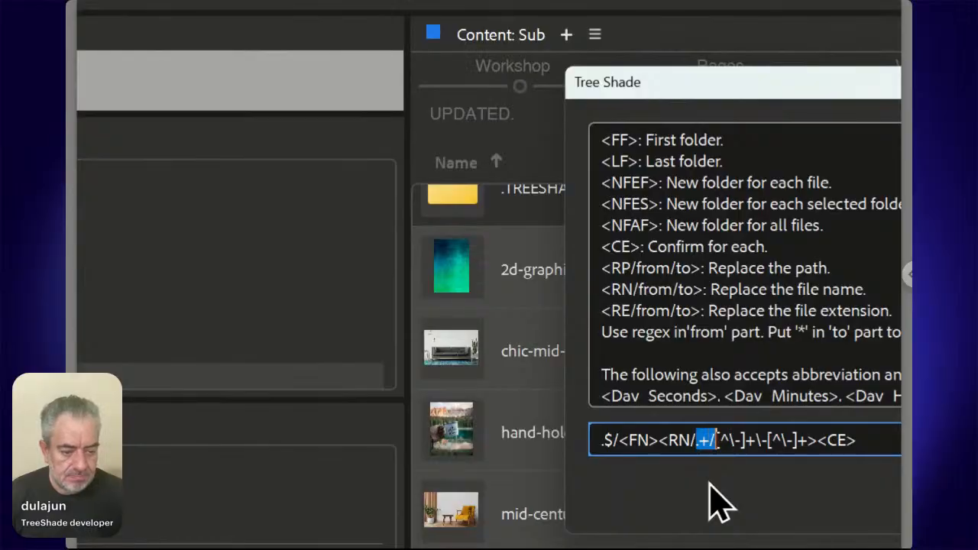
key(shift+Right)
key(shift+Right)
key(shift+Right)
key(shift+Right)
key(shift+Right)
key(shift+Right)
key(shift+Right)
key(shift+Right)
key(shift+Right)
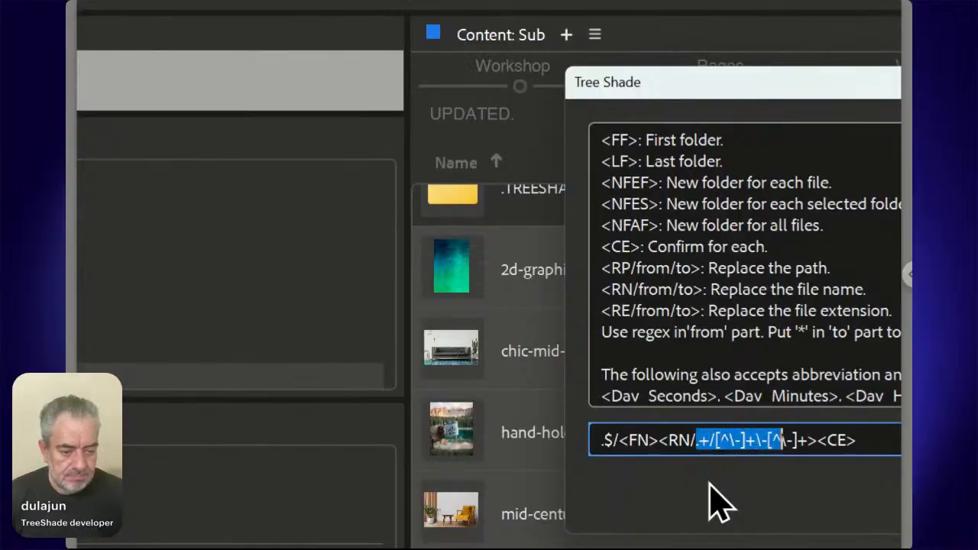
key(shift+Right)
key(shift+Right)
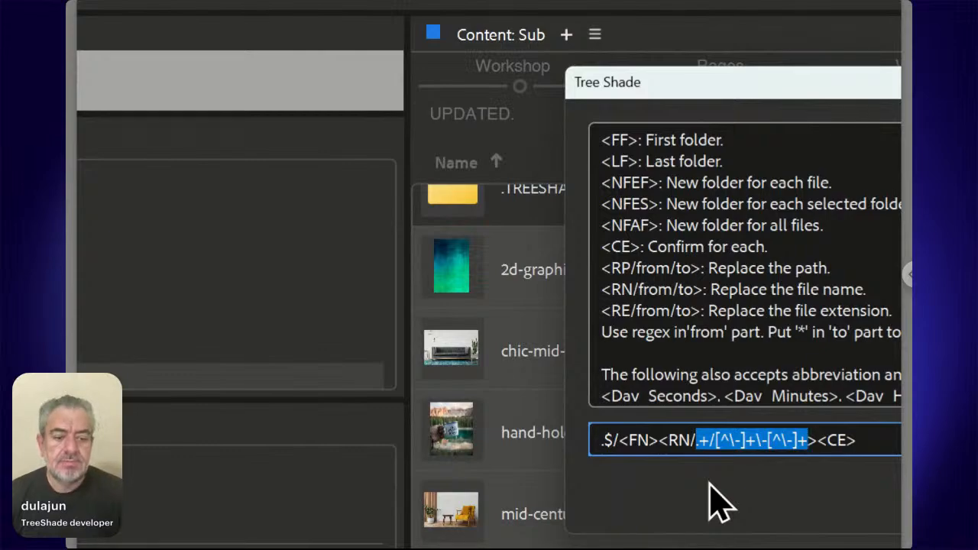
key(Left)
key(Left)
key(Right)
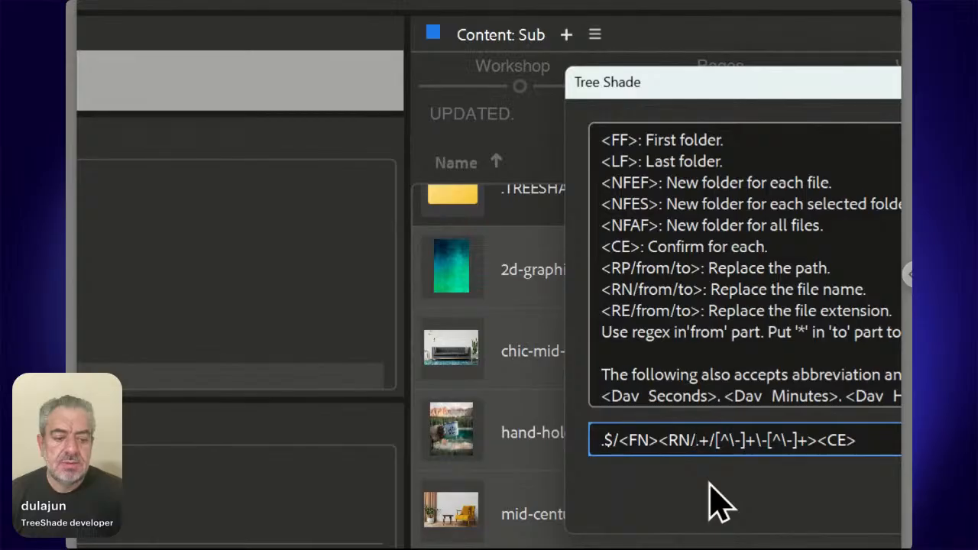
key(shift+Right)
key(shift+Right)
key(shift+Right)
key(shift+Right)
key(shift+Right)
key(shift+Right)
key(shift+Right)
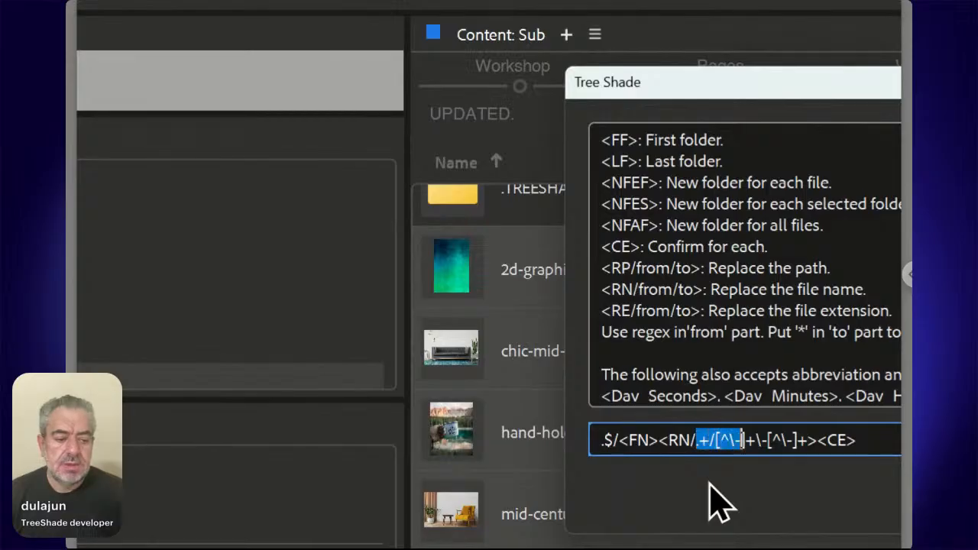
key(shift+Right)
key(shift+Right)
key(shift+Right)
key(shift+Right)
key(shift+Right)
key(shift+Right)
key(shift+Right)
key(shift+Right)
key(shift+Right)
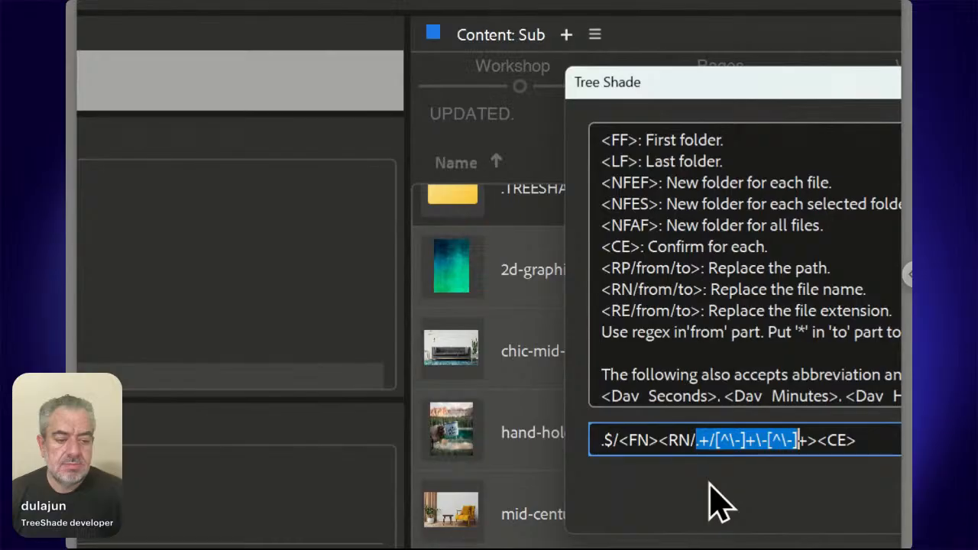
key(shift+Right)
key(BackSpace)
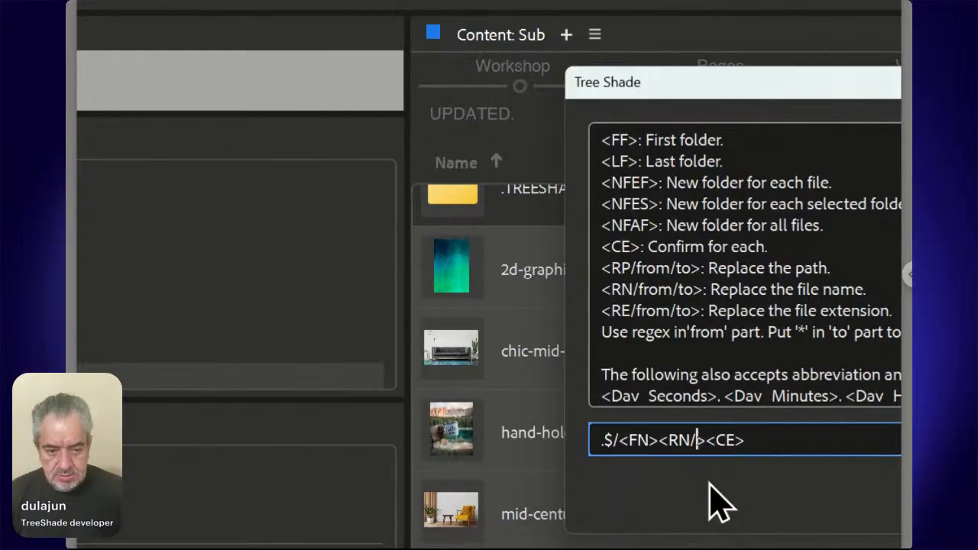
- Enter the pattern [a-z0-9]+\- inside the <RN/> tag to match the first word and its hyphen
text([])
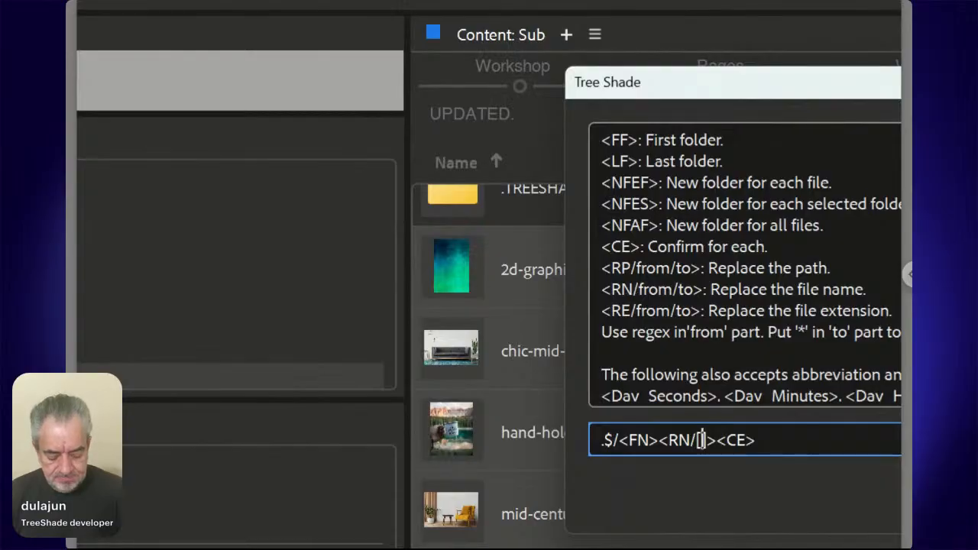
text(a-z)
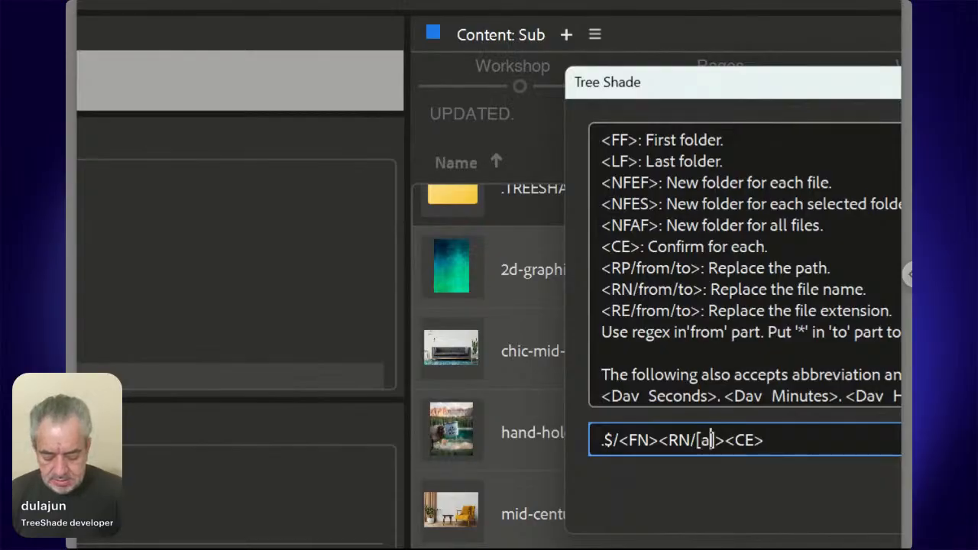
text(0-9)
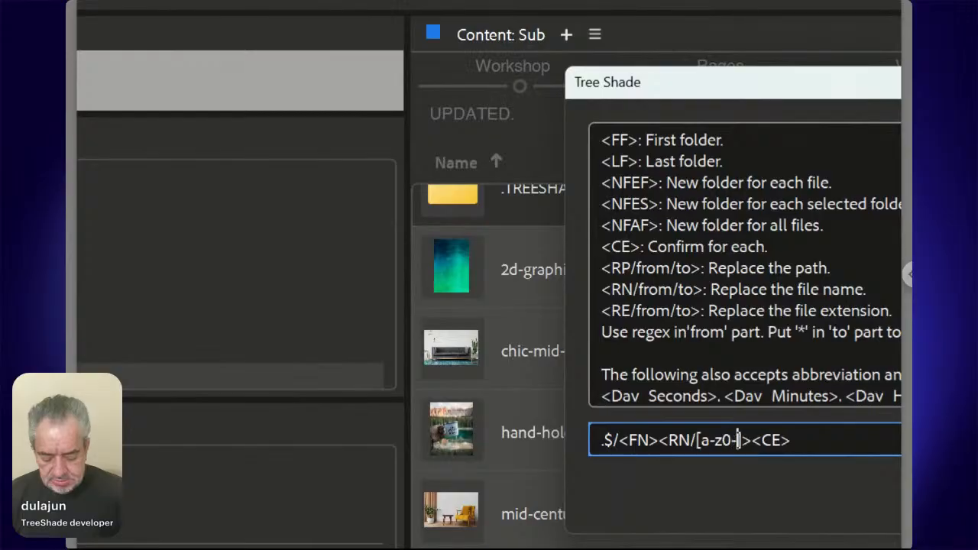
key(Right)
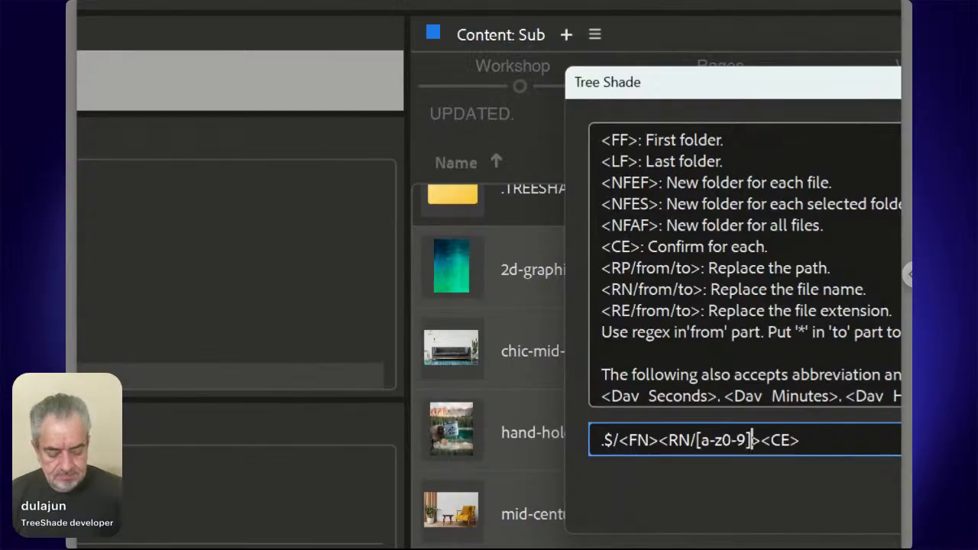
text(+)
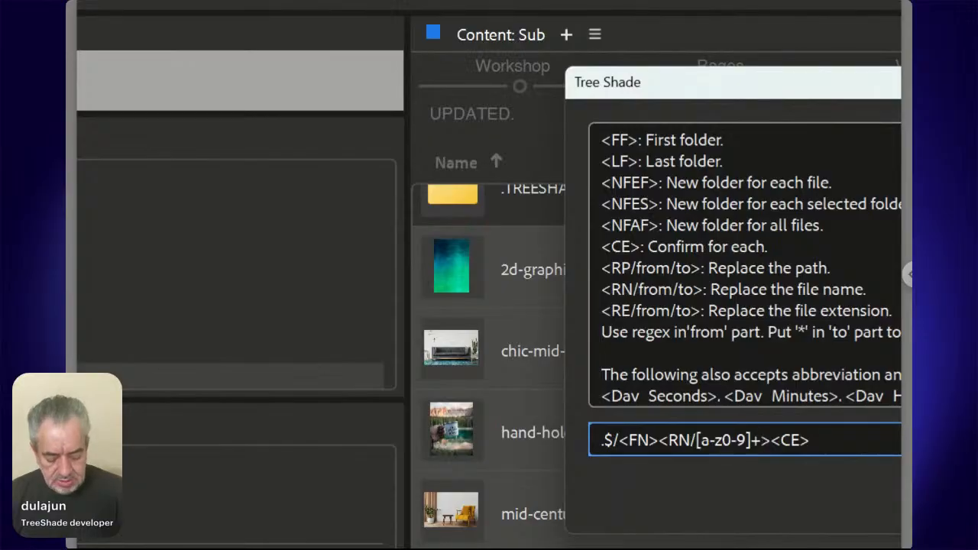
text(\.)
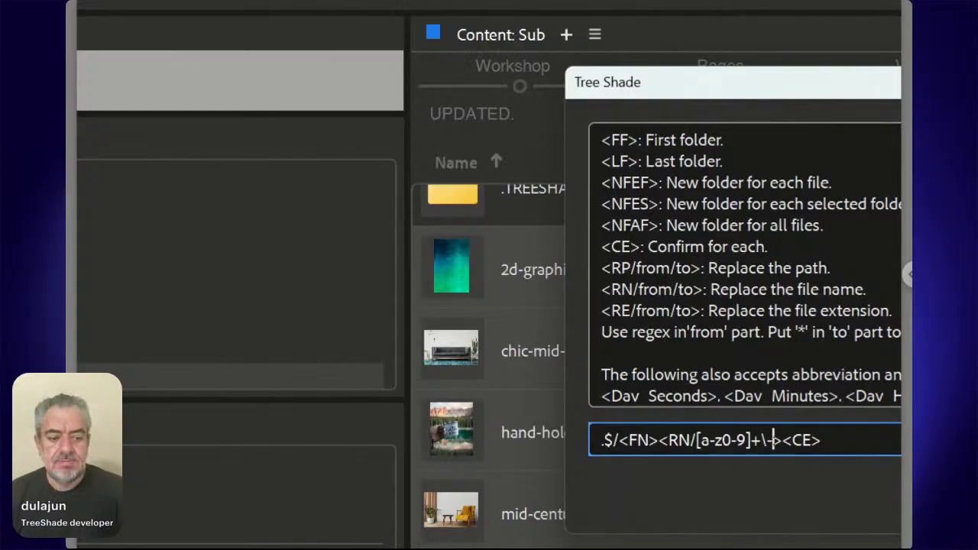
- Copy the [a-z0-9]+ part of the pattern and paste it directly after the \- hyphen
key(Left)
key(Left)
key(Left)
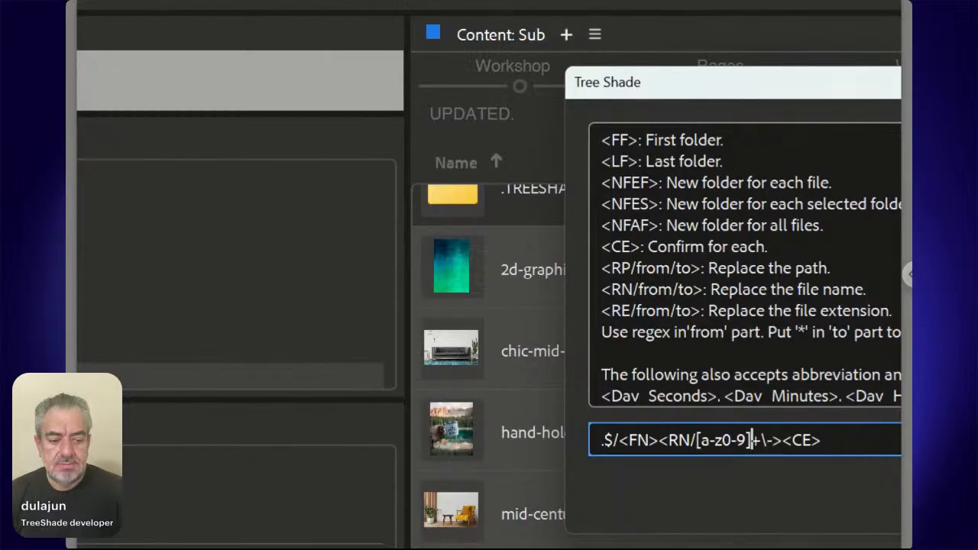
key(Right)
key(shift+Left)
key(shift+Left)
key(shift+Left)
key(shift+Left)
key(shift+Left)
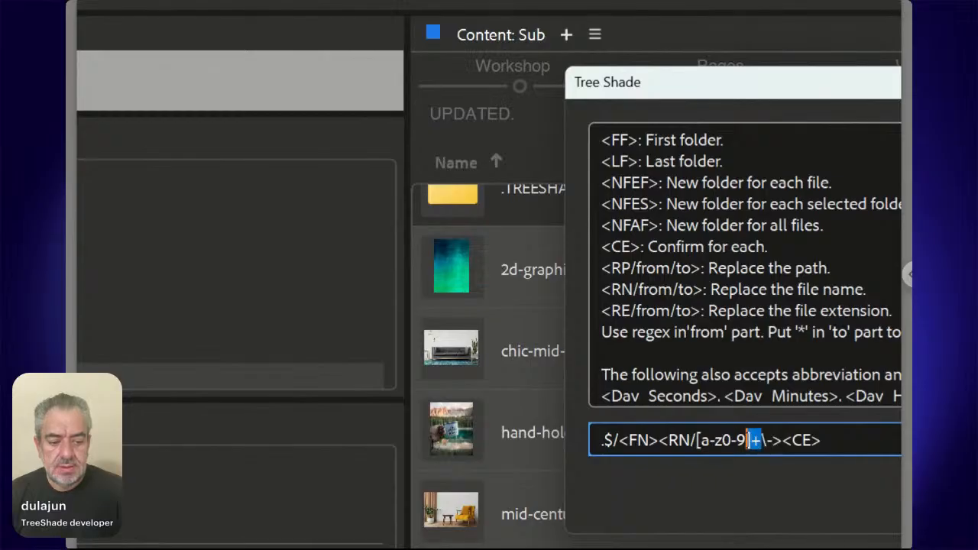
key(shift+Left)
key(shift+Left)
key(shift+Left)
key(shift+Left)
key(ctrl+c)
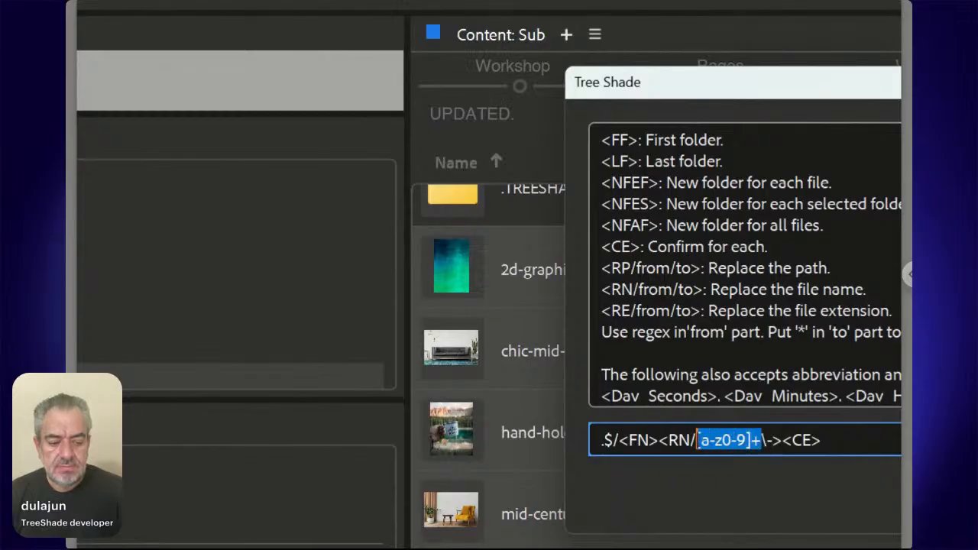
key(shift+Right)
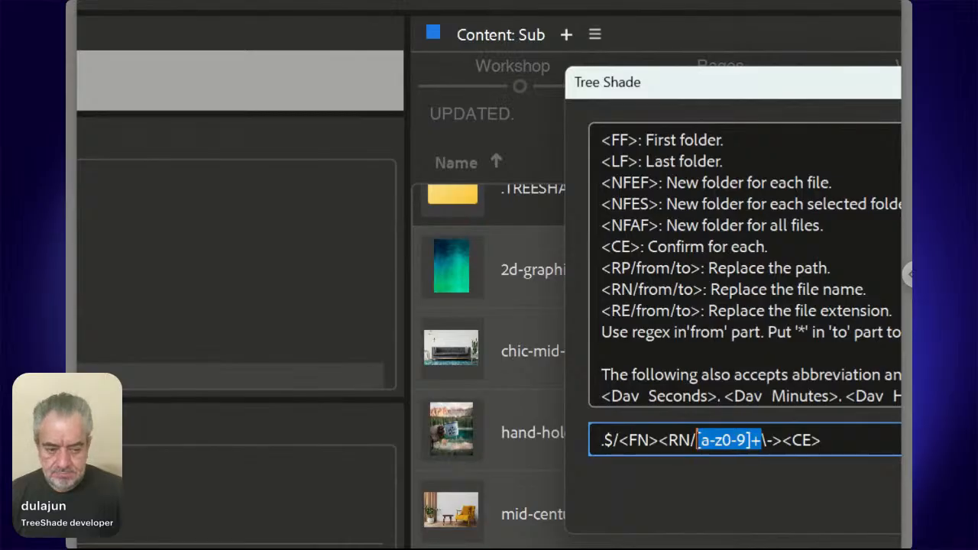
key(Right)
key(Right)
key(Right)
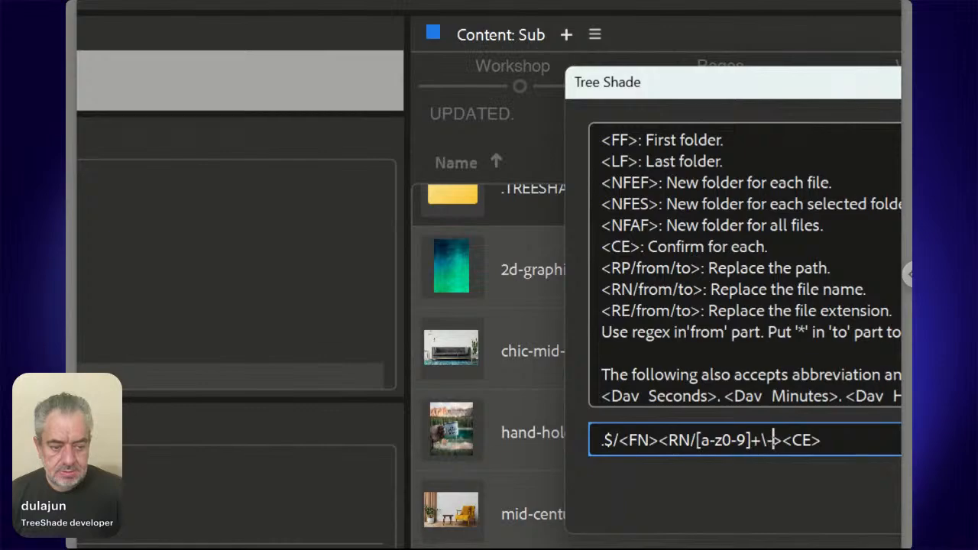
key(ctrl+v)
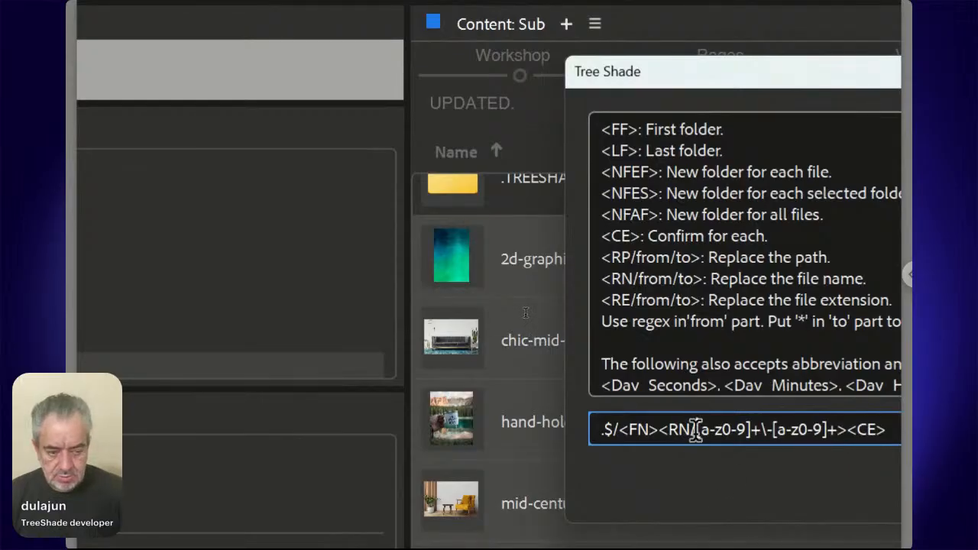
- Enclose the whole pattern [a-z0-9]+\-[a-z0-9]+ in parentheses as a capture group
click(696, 429)
text(()
key(Right)
key(Right)
key(Right)
key(Right)
key(Right)
key(Right)
key(Right)
key(Right)
key(Right)
key(Right)
key(Right)
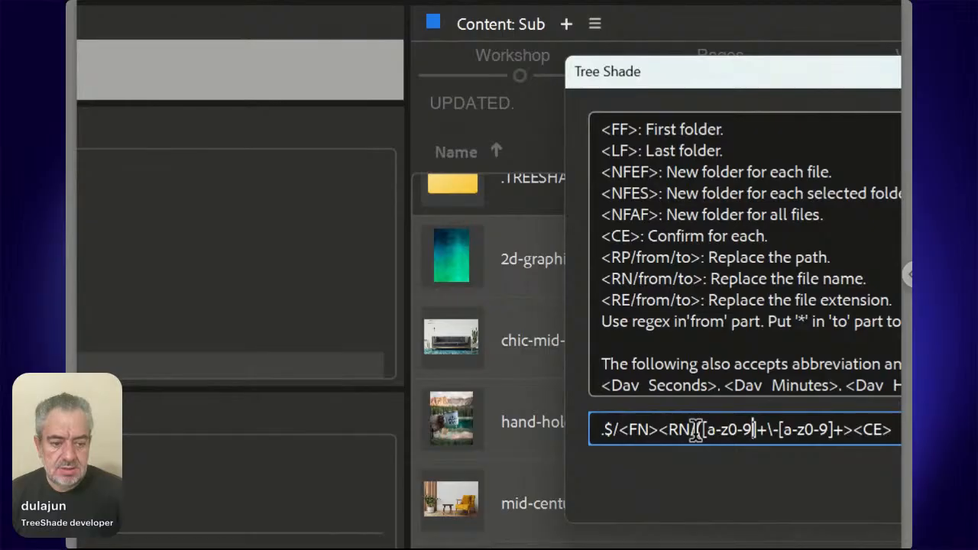
key(Right)
key(Right)
key(Right)
key(Right)
key(Right)
key(Right)
key(Right)
key(Right)
key(Right)
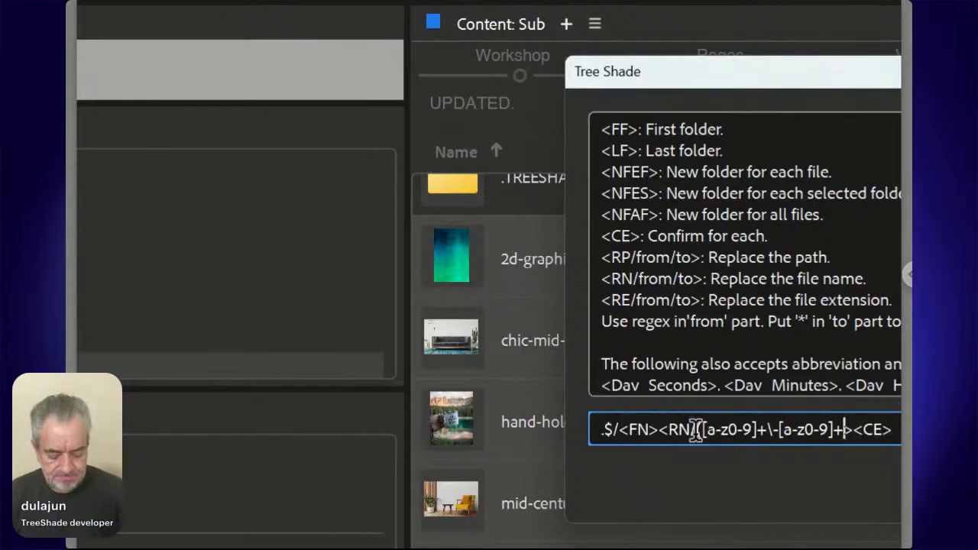
text())
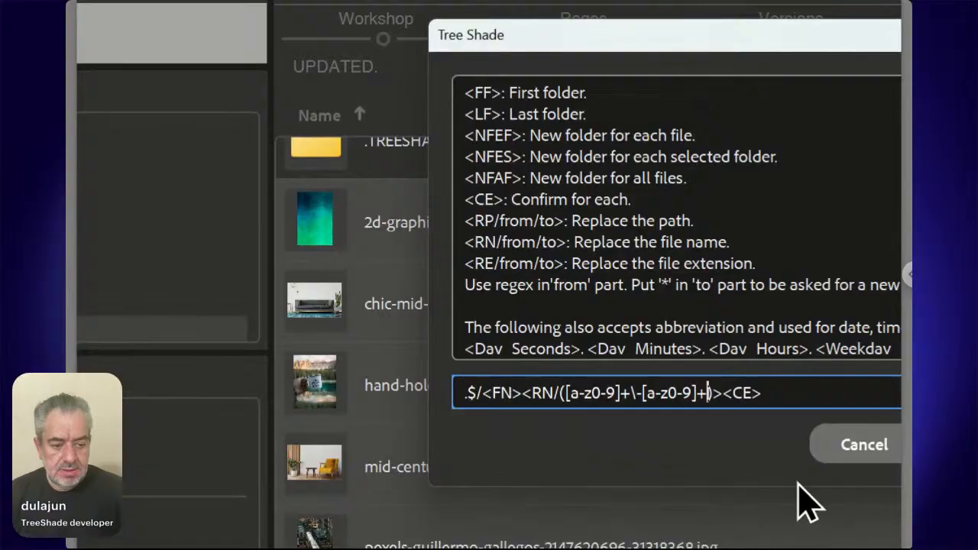
- Anchor the pattern to the start of the file name by inserting ^ before the capture group
key(Left)
key(Left)
key(Left)
key(Left)
key(Left)
key(Left)
key(Left)
key(Left)
key(Left)
key(Left)
key(Left)
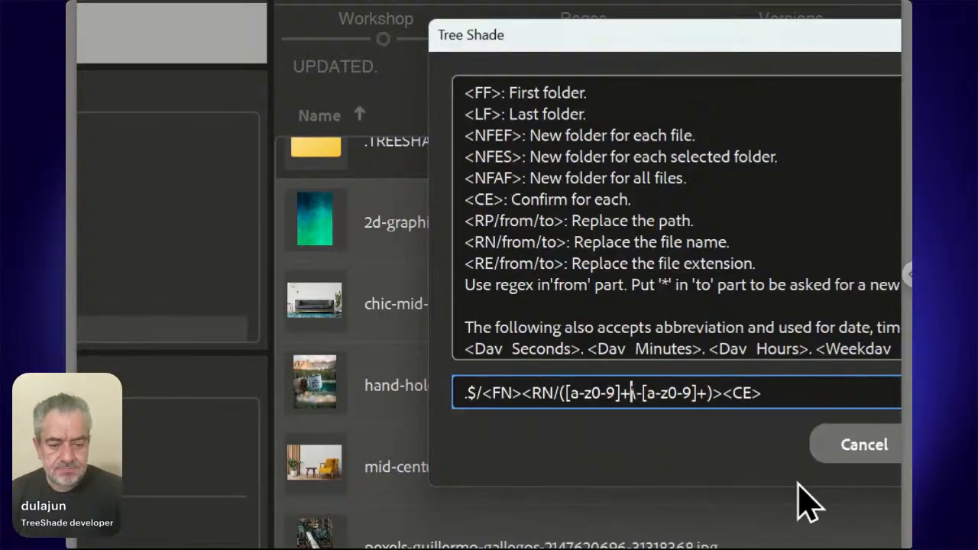
key(Left)
key(Left)
key(Left)
key(Left)
key(Left)
key(Left)
key(Left)
key(Left)
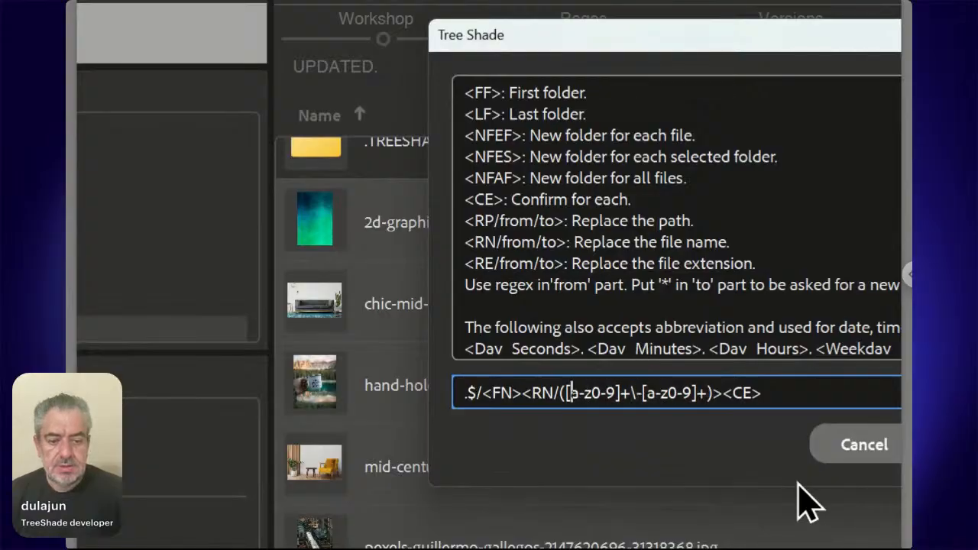
key(Left)
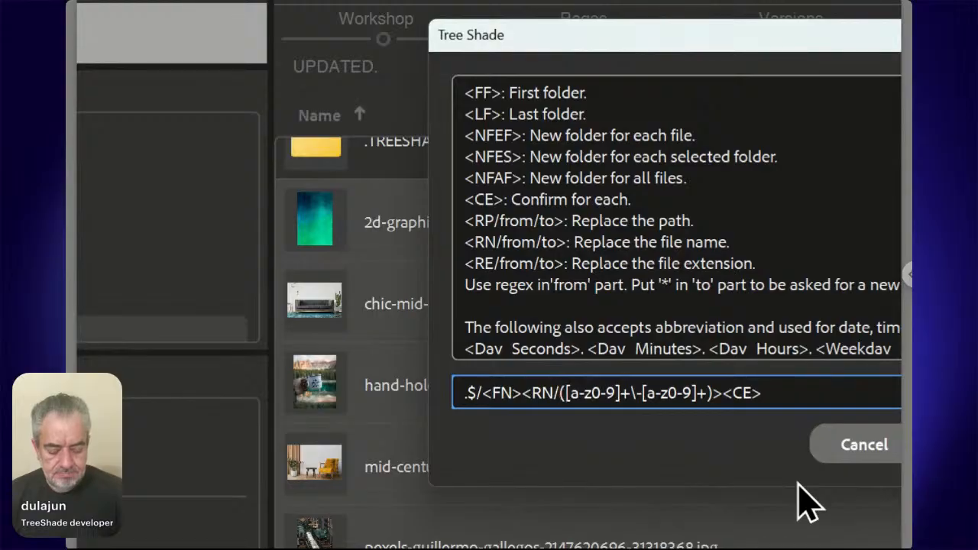
text(^)
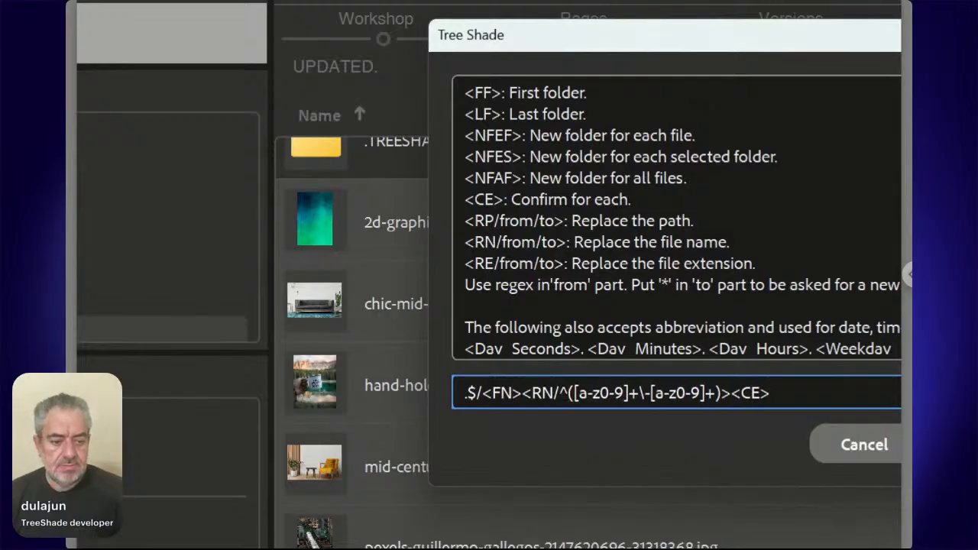
- Add /$1 after the capture group as the replacement and run the command .$/<FN><RN/^([a-z0-9]+\-[a-z0-9]+)/$1><CE>
key(Right)
key(Right)
key(Right)
key(Right)
key(Right)
key(Right)
key(Right)
key(Right)
key(Right)
key(Right)
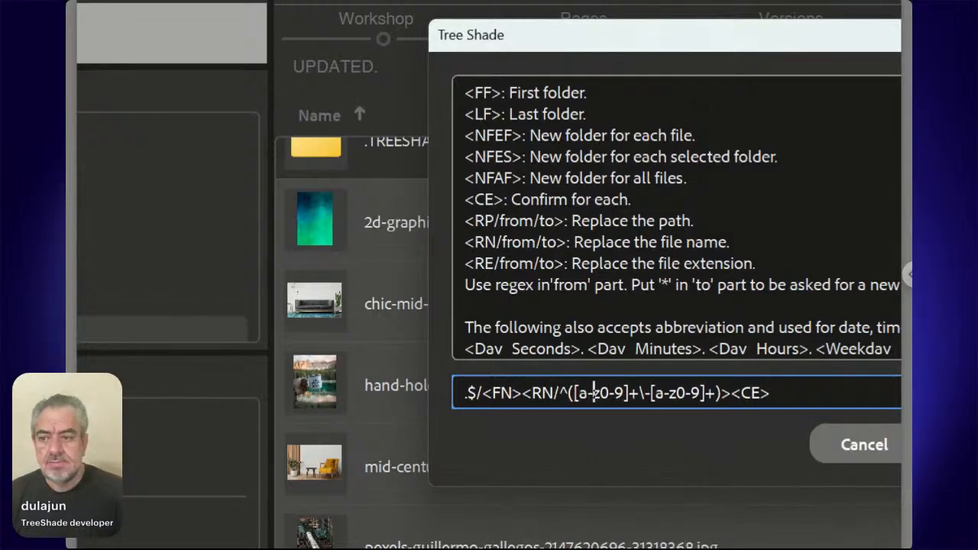
key(Right)
key(Right)
key(Right)
key(Right)
key(Right)
key(Right)
key(Right)
key(Right)
key(Right)
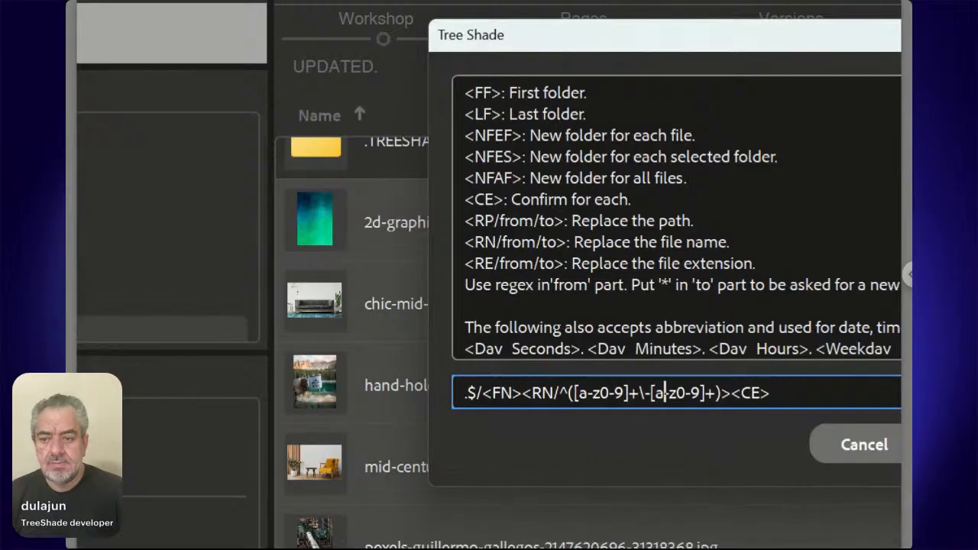
key(Right)
key(Right)
text(/)
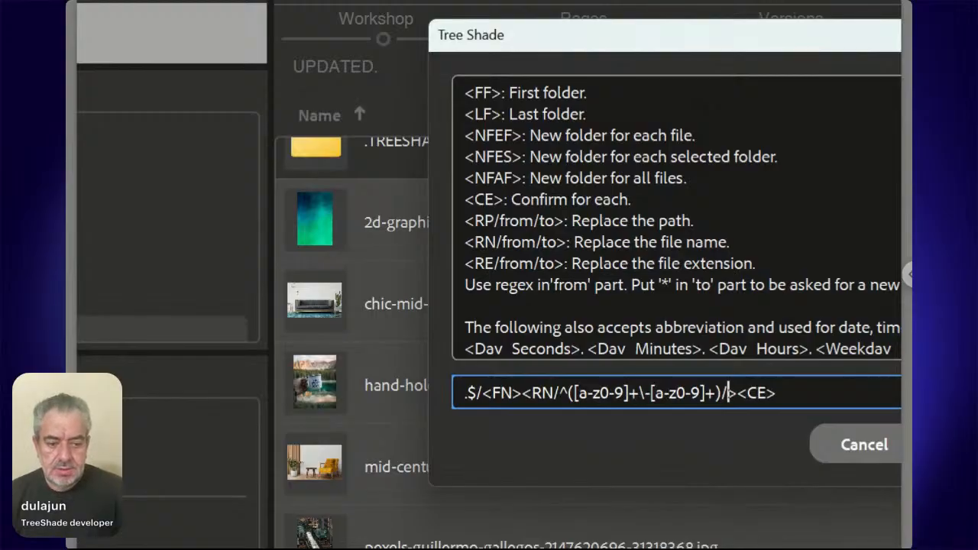
text($)
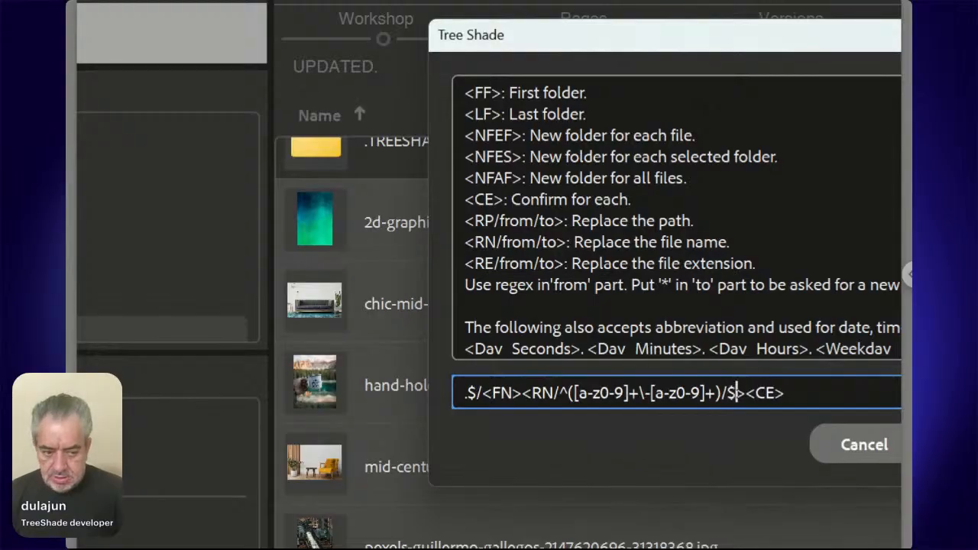
text(1)
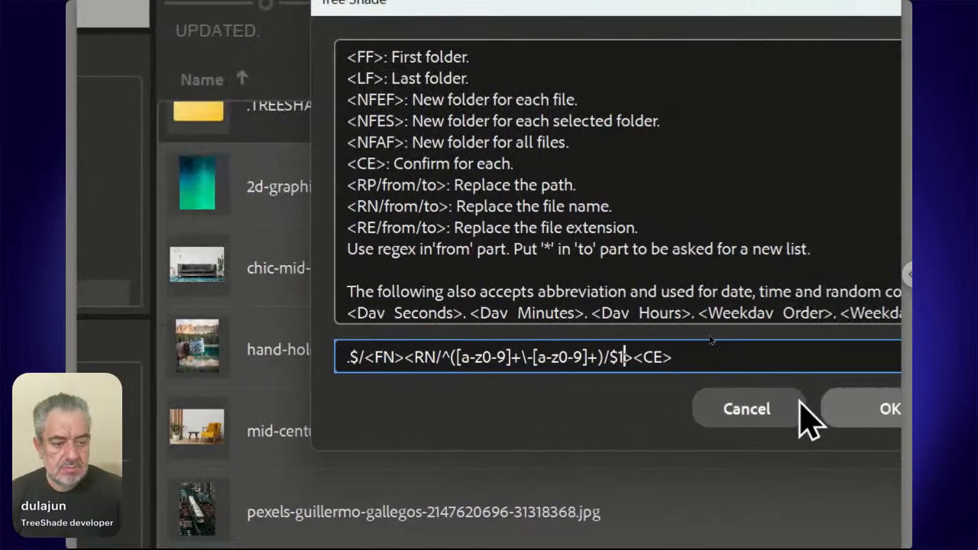
click(808, 426)
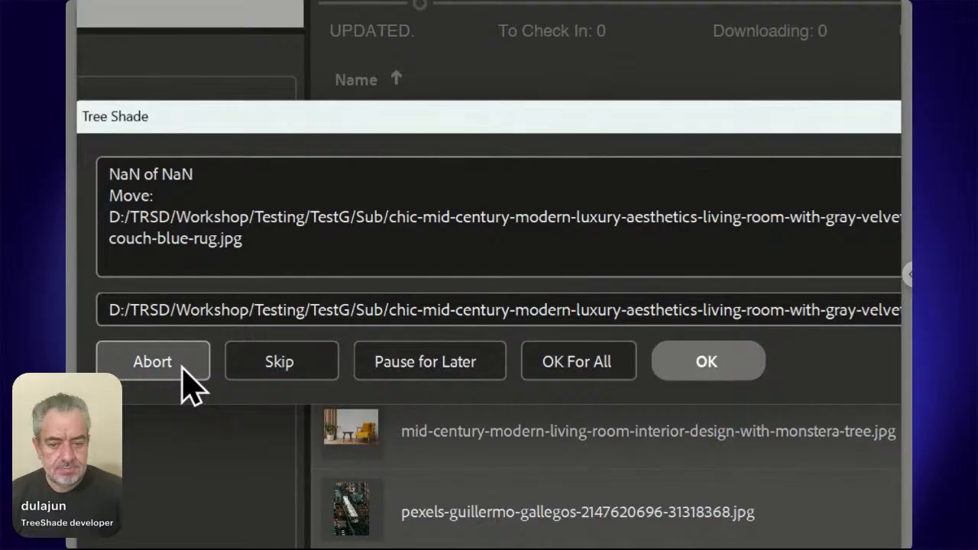
- Abort the proposed move and reopen the Run change command for the selected images
click(187, 374)
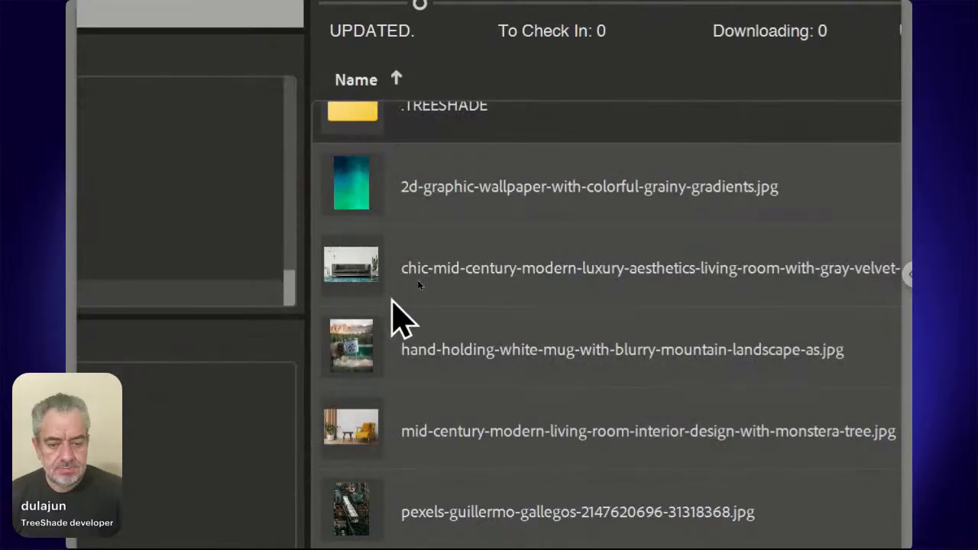
right_click(362, 275)
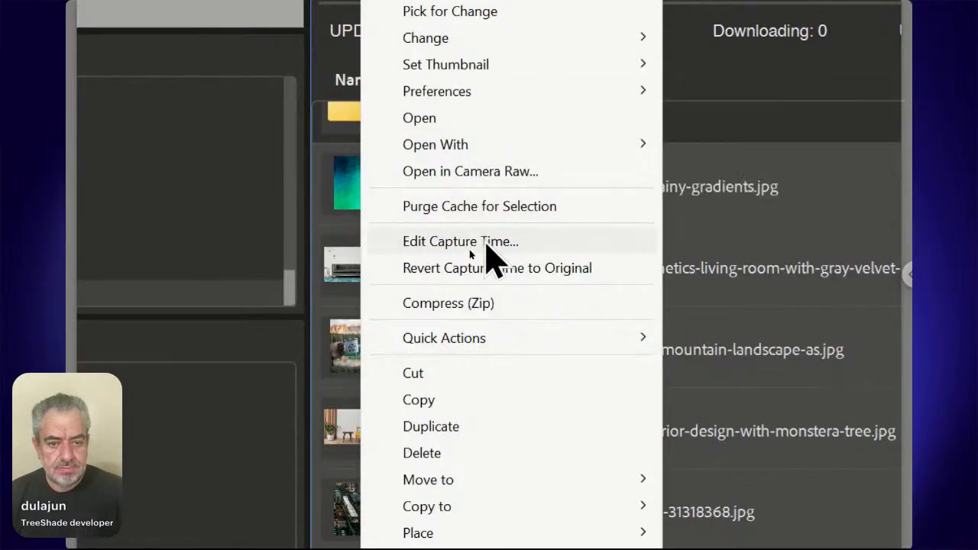
mouse_move(535, 38)
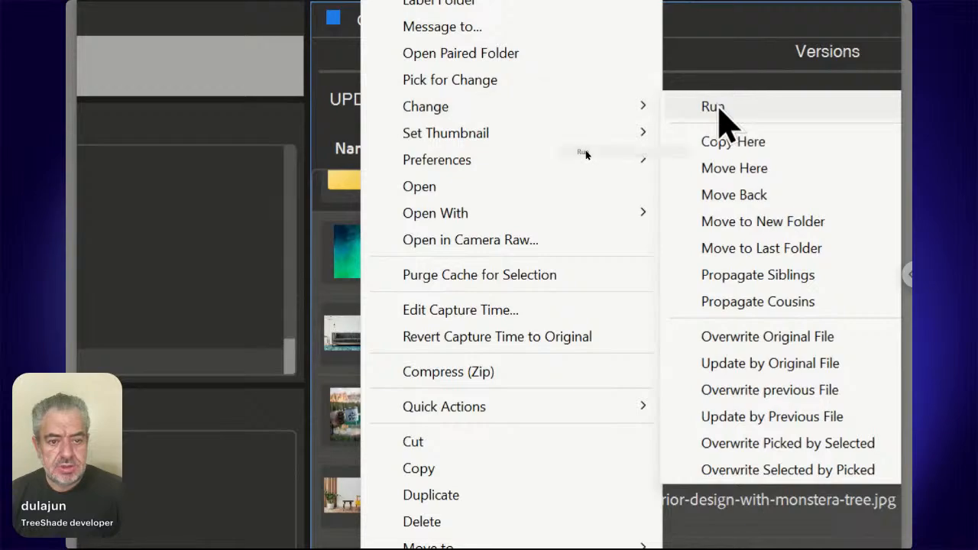
click(715, 108)
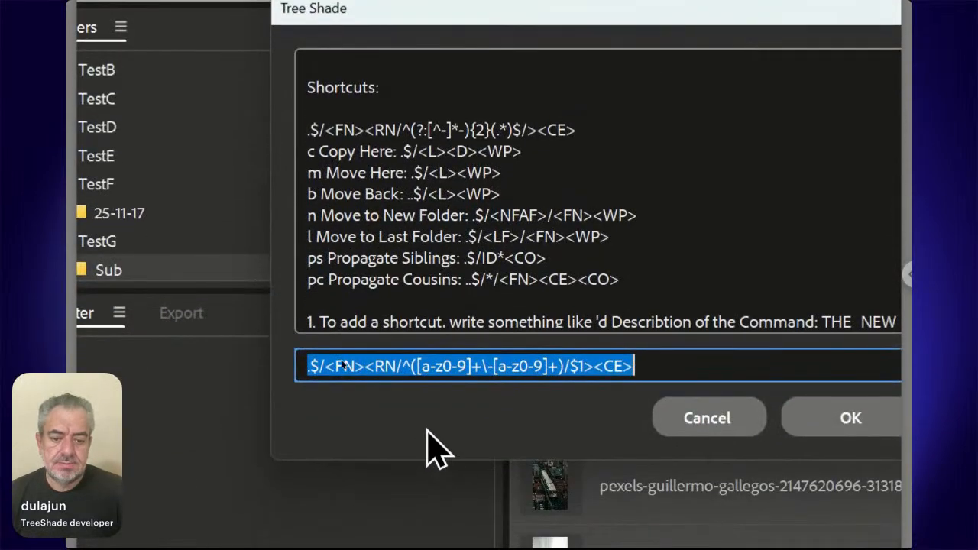
- Insert .+ directly after the capture group and run the command .$/<FN><RN/^([a-z0-9]+\-[a-z0-9]+).+/$1><CE>
click(416, 365)
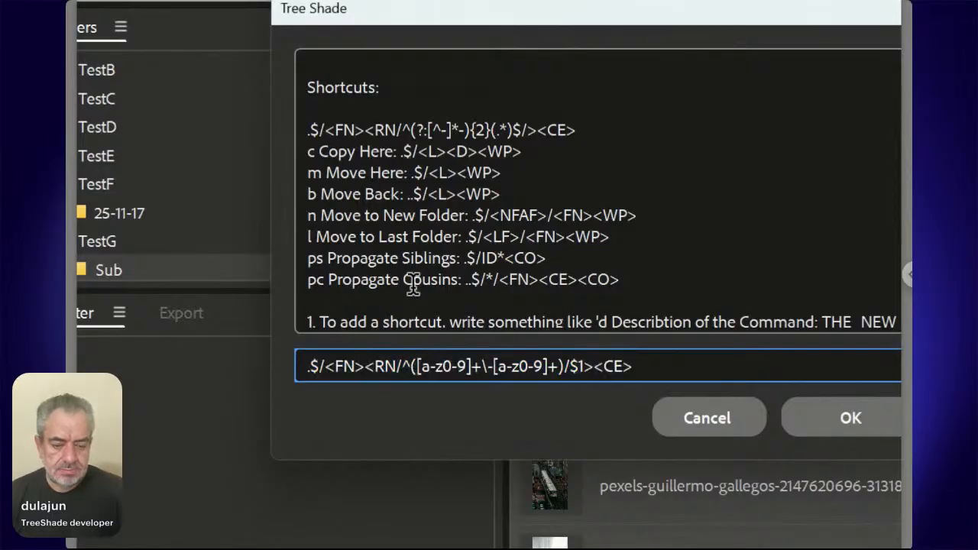
key(Left)
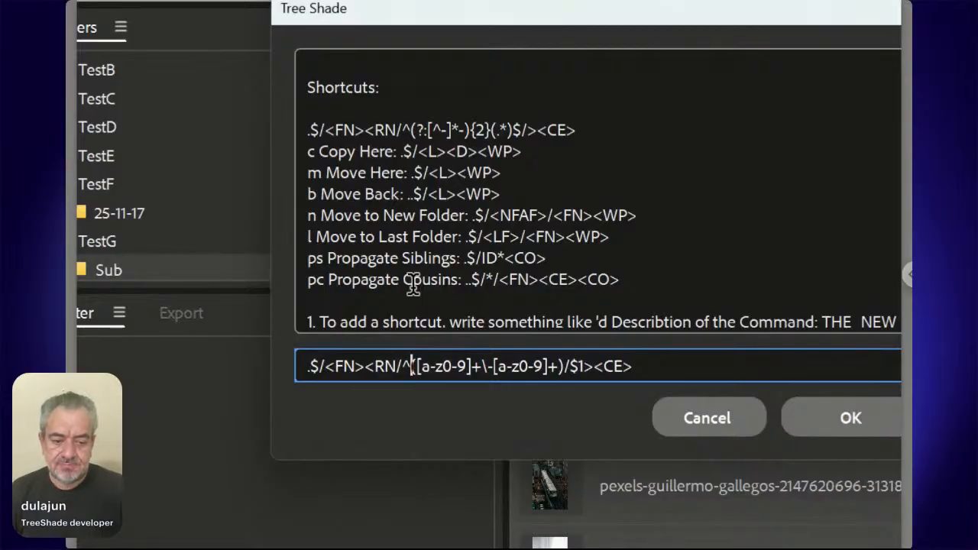
key(Right)
key(Right)
key(Right)
key(Right)
key(Right)
key(Right)
key(Right)
key(Right)
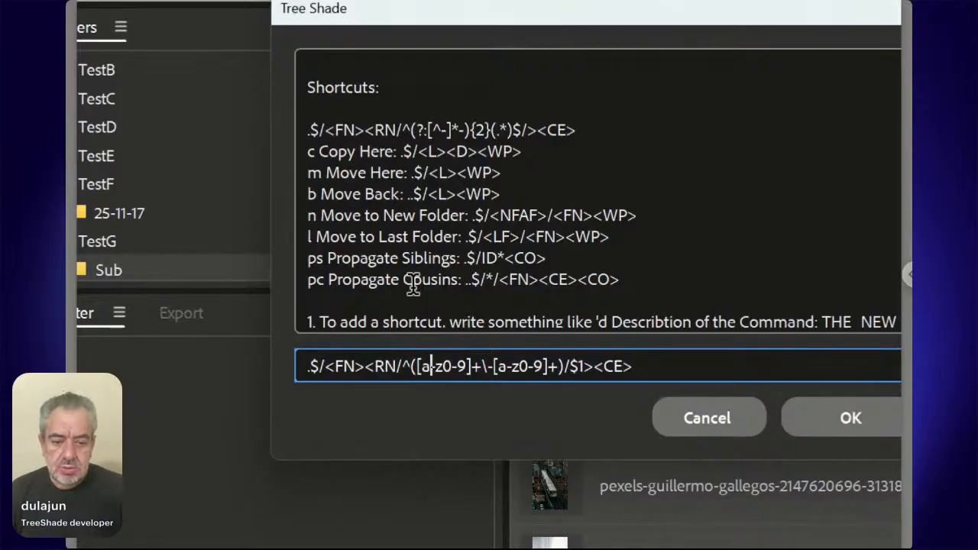
key(Right)
key(Right)
key(Right)
key(Right)
key(Right)
key(Right)
key(Right)
key(Right)
key(Right)
key(Right)
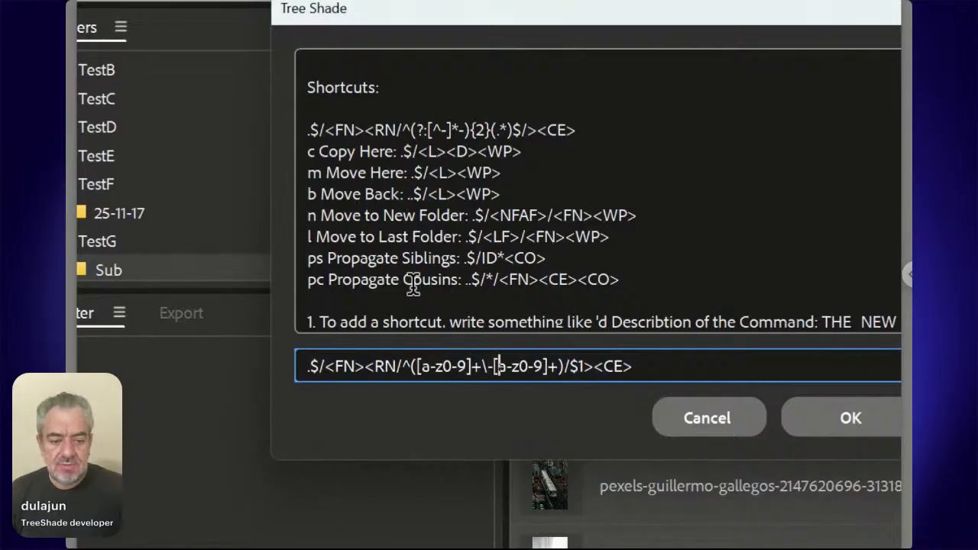
key(Right)
key(Right)
key(Right)
key(Right)
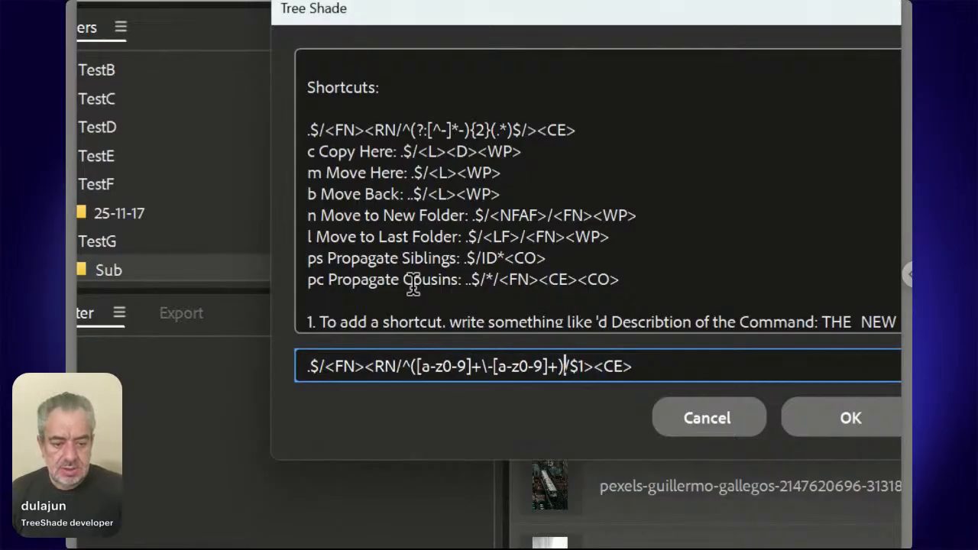
text(.+)
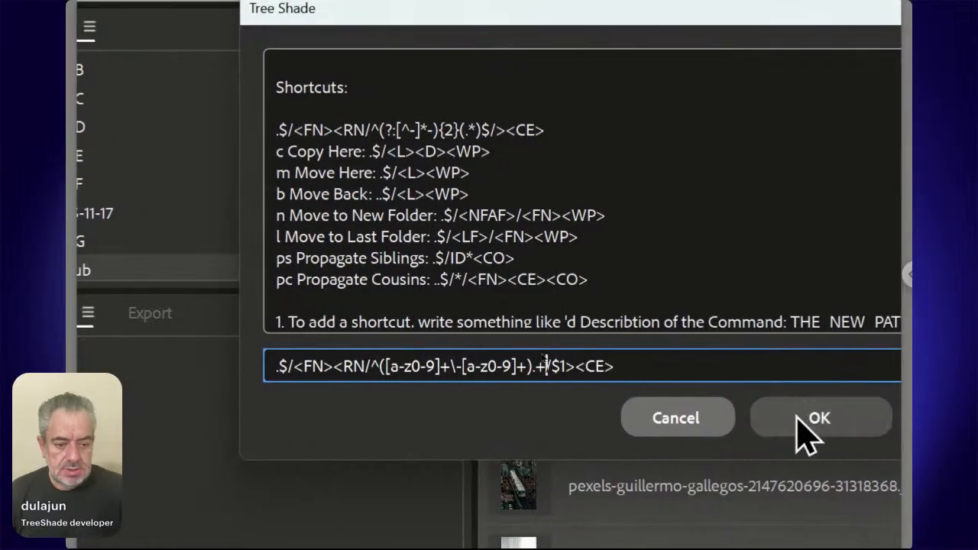
click(806, 434)
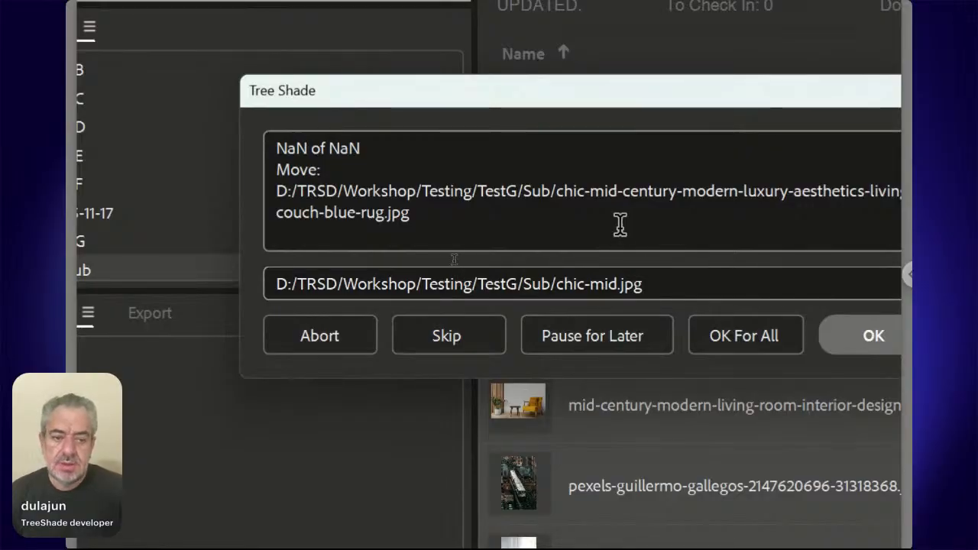
- Highlight the full original file name in the move preview and abort the operation
drag(558, 192, 977, 192)
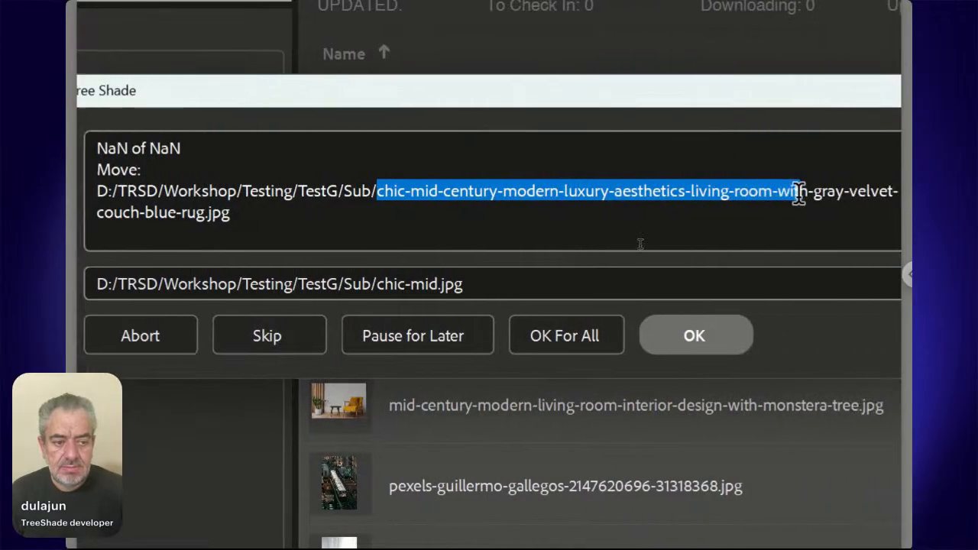
drag(798, 192, 799, 201)
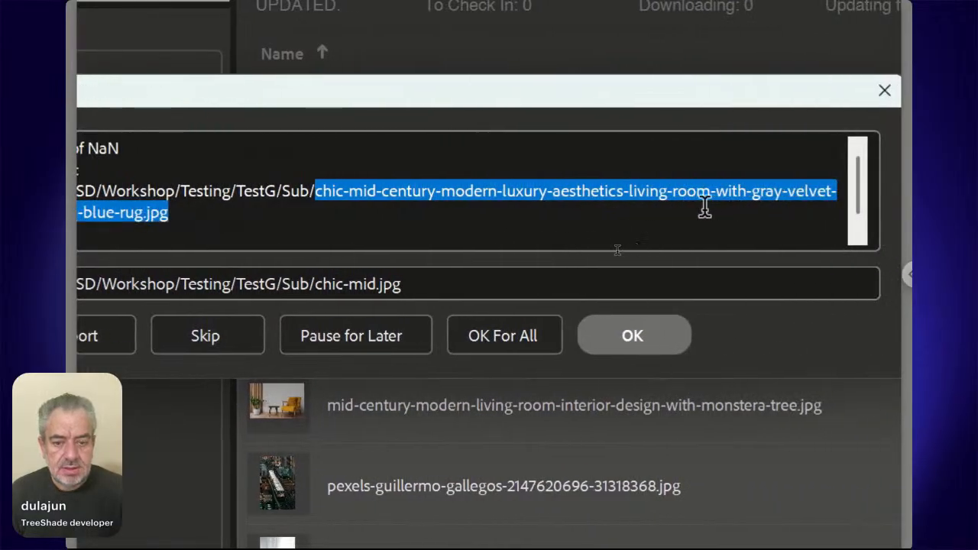
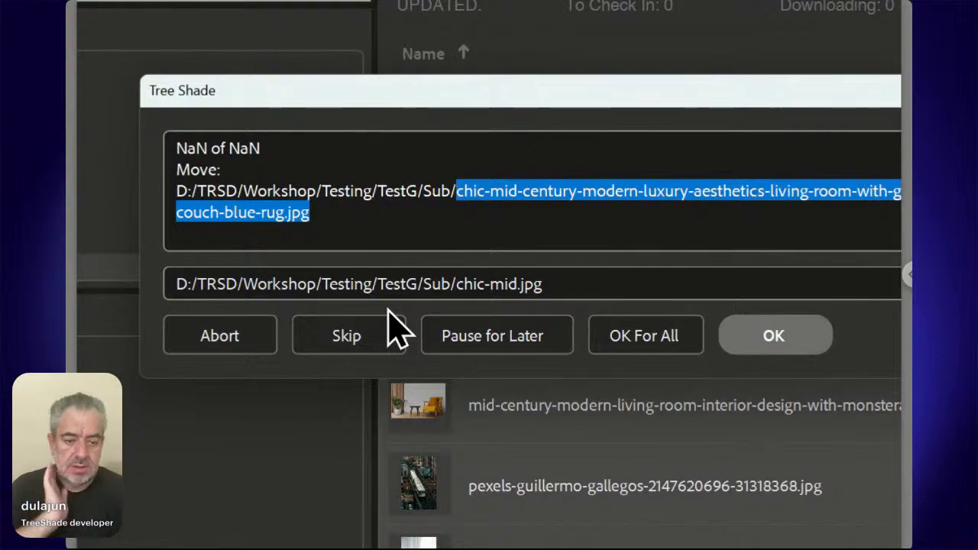
click(241, 341)
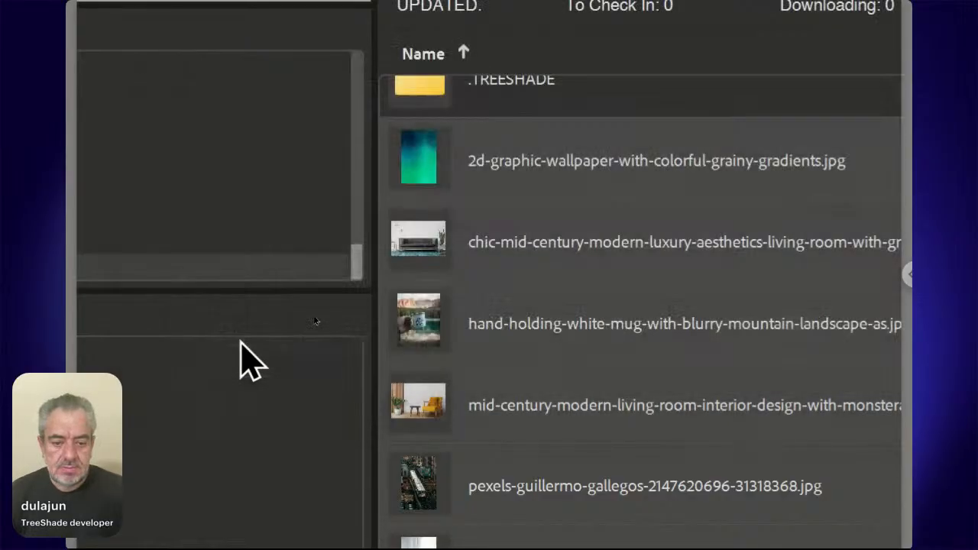
- Reopen the Run change command for the selected images and place the insertion point directly after <FN>
right_click(417, 246)
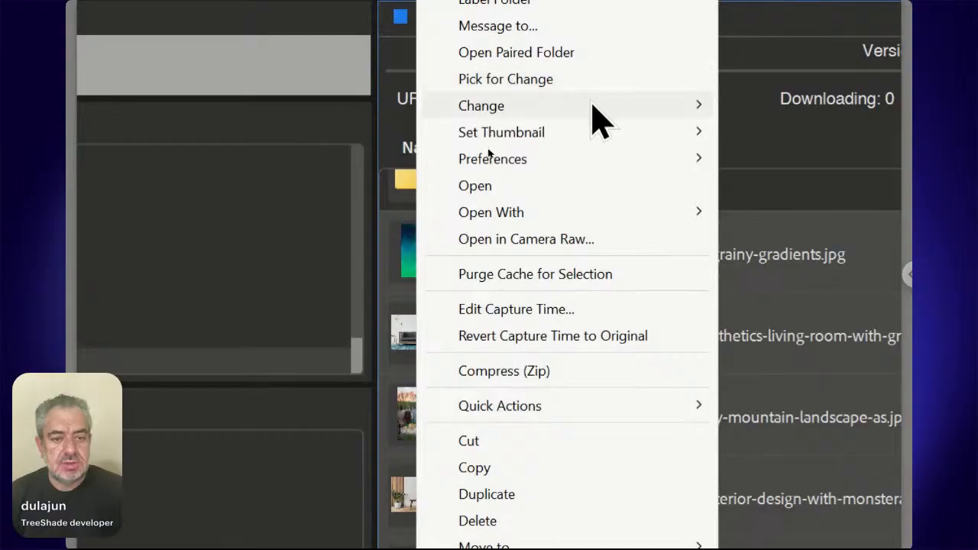
mouse_move(589, 109)
click(777, 120)
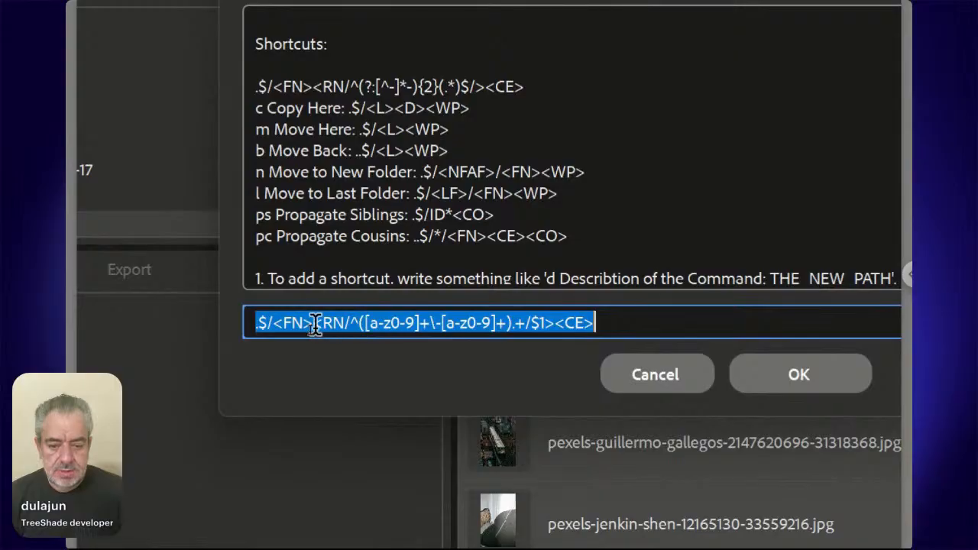
drag(307, 323, 229, 320)
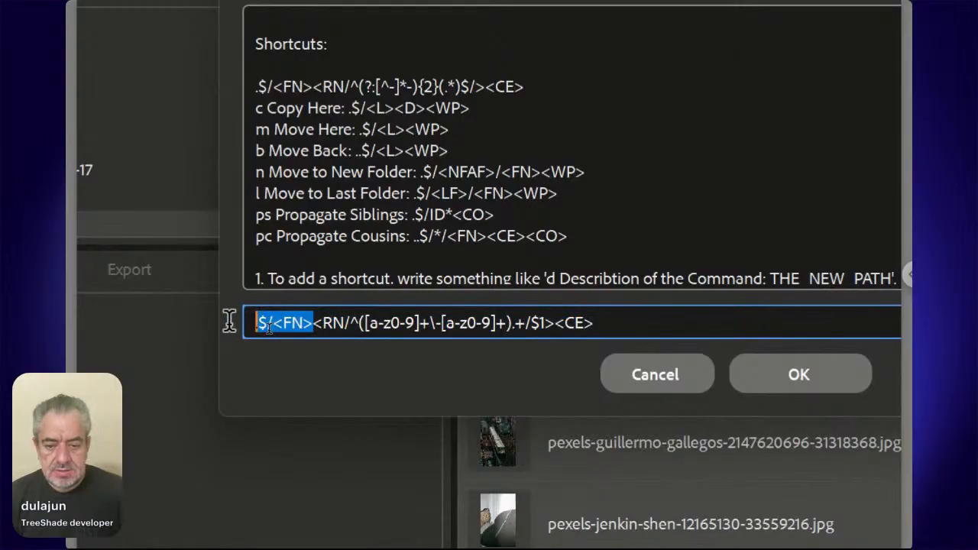
click(311, 321)
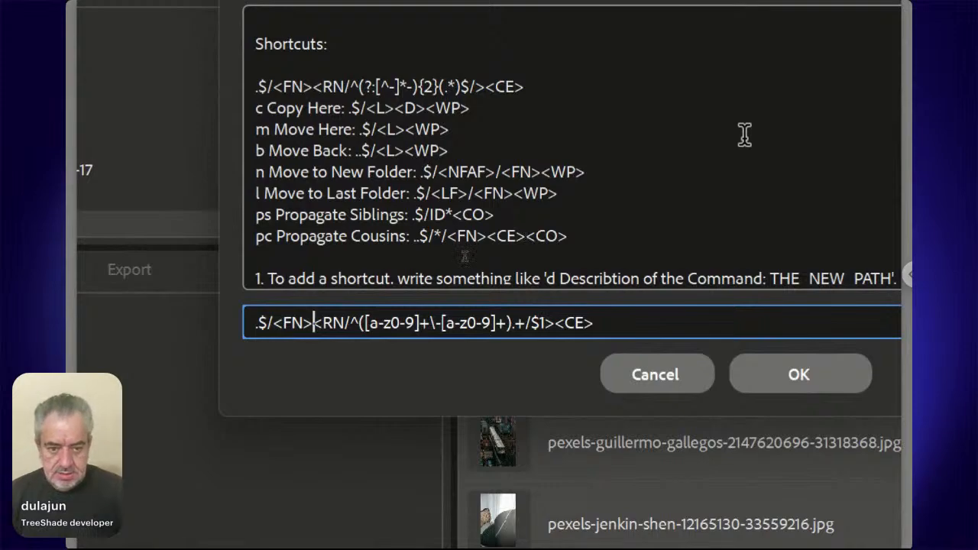
- Copy the <Year_Abbreviation> variable from the date and time help text and paste it directly after <FN>
scroll(387, 221, down, 10)
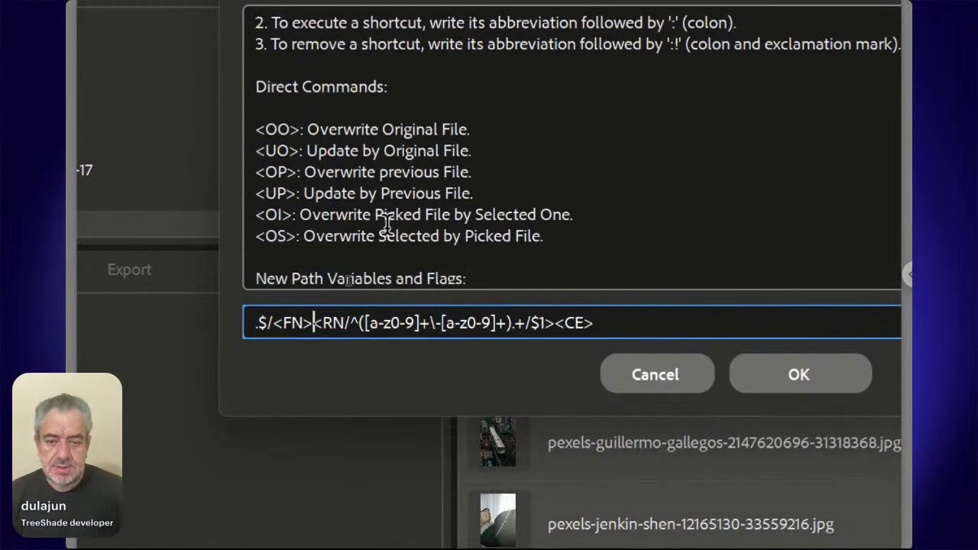
scroll(387, 222, down, 10)
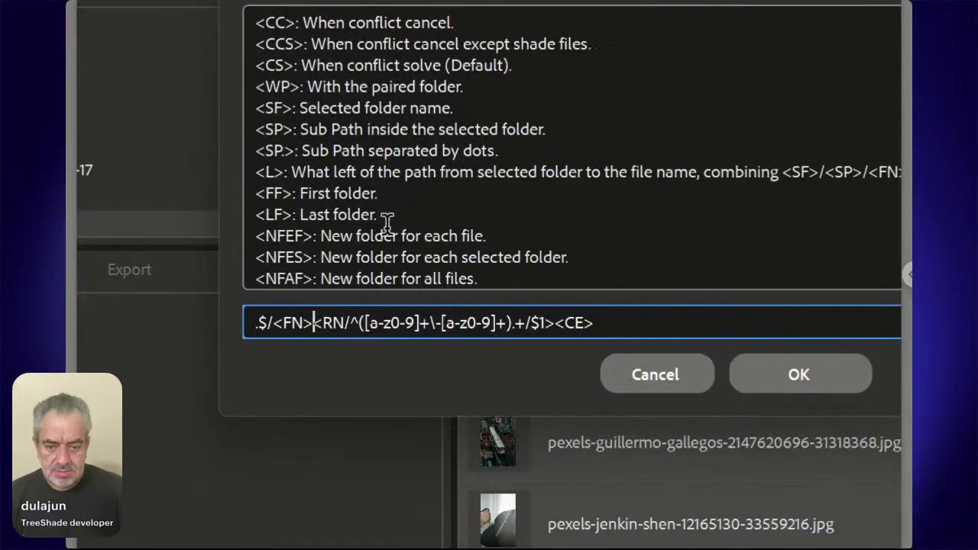
scroll(387, 222, down, 5)
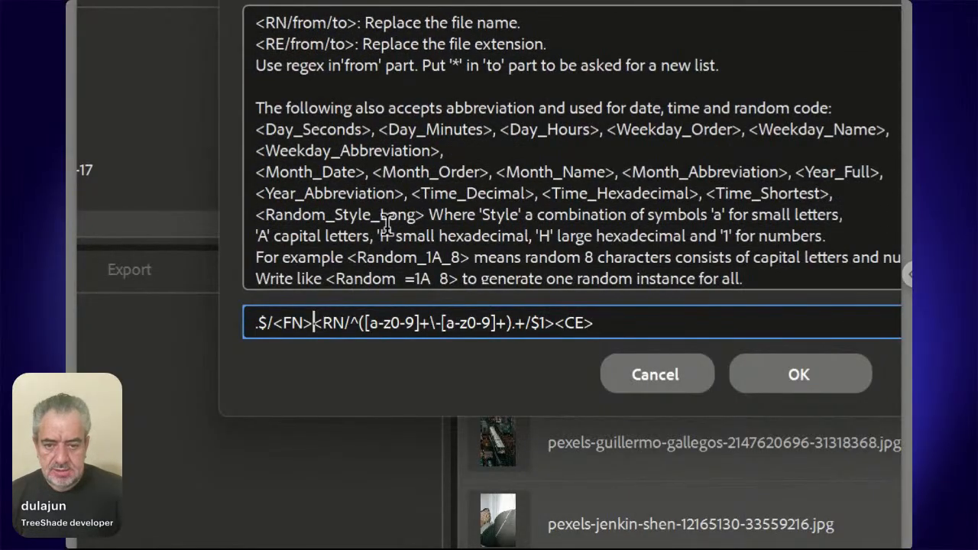
scroll(387, 221, down, 1)
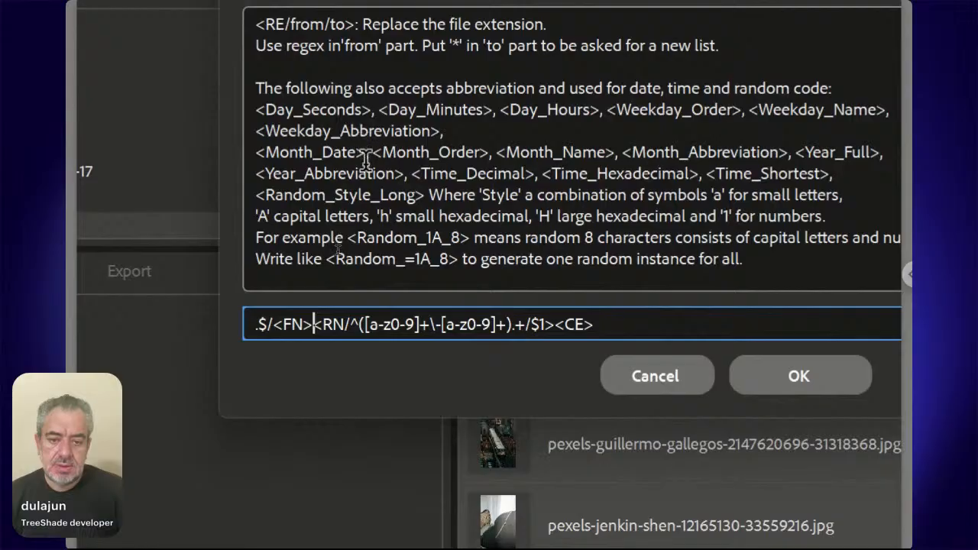
drag(404, 173, 256, 173)
key(ctrl+c)
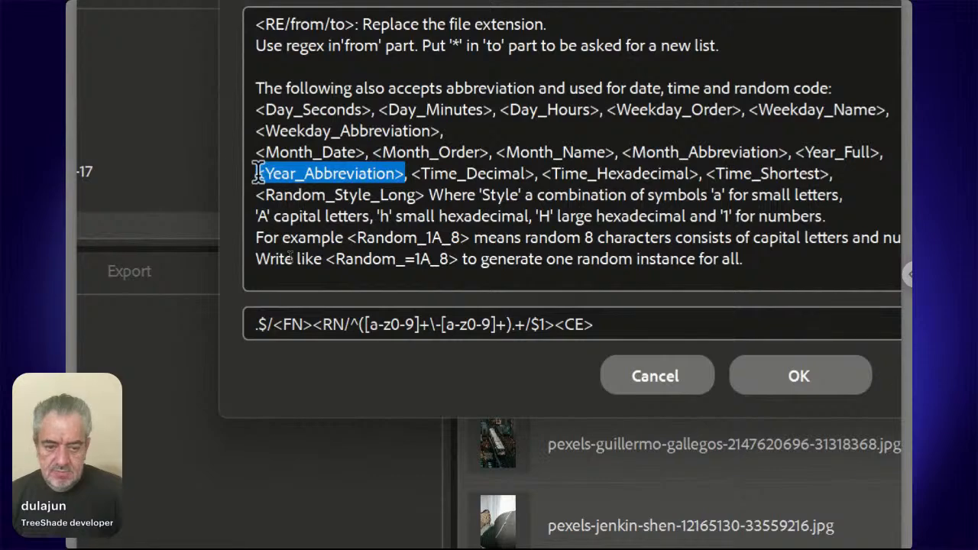
click(314, 324)
key(ctrl+v)
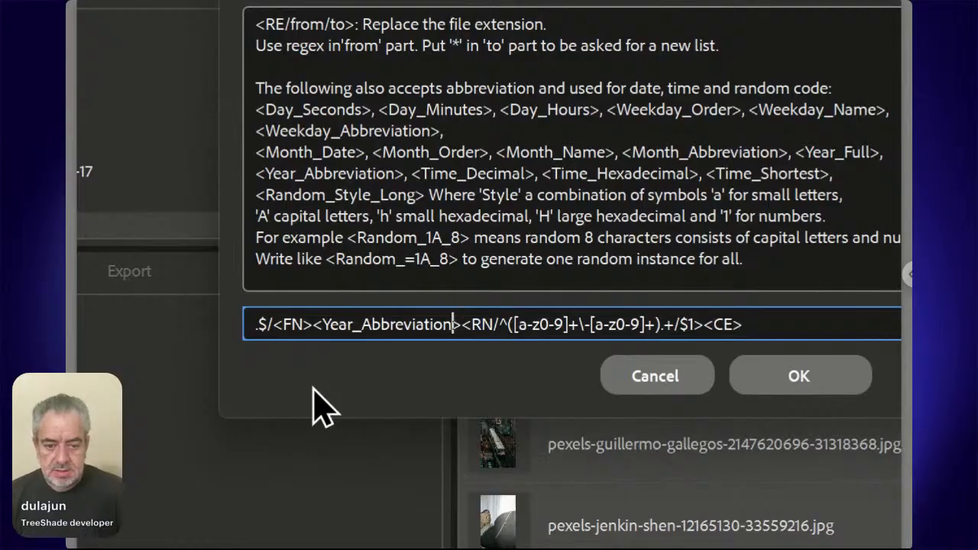
- Shorten the pasted year variable to its abbreviation <YA>
shift+click(323, 324)
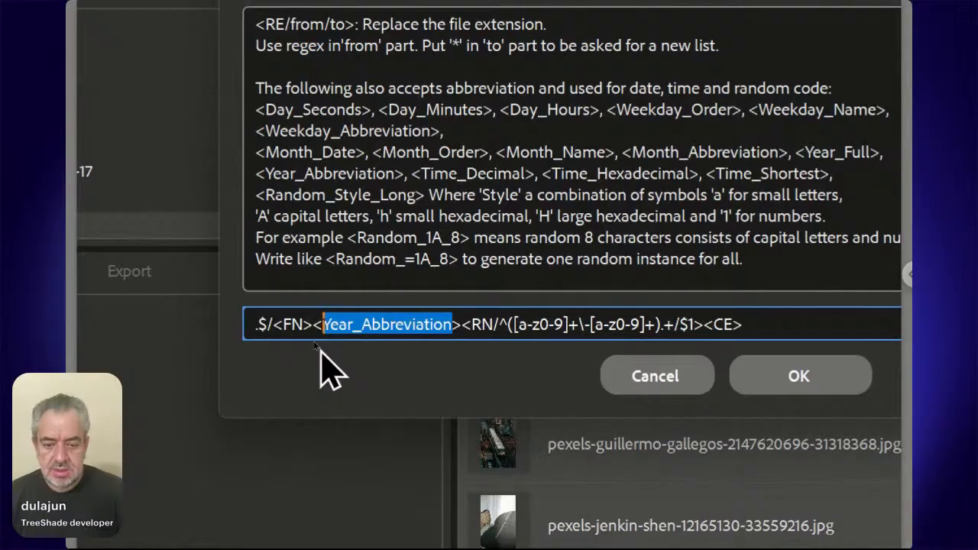
text(YA)
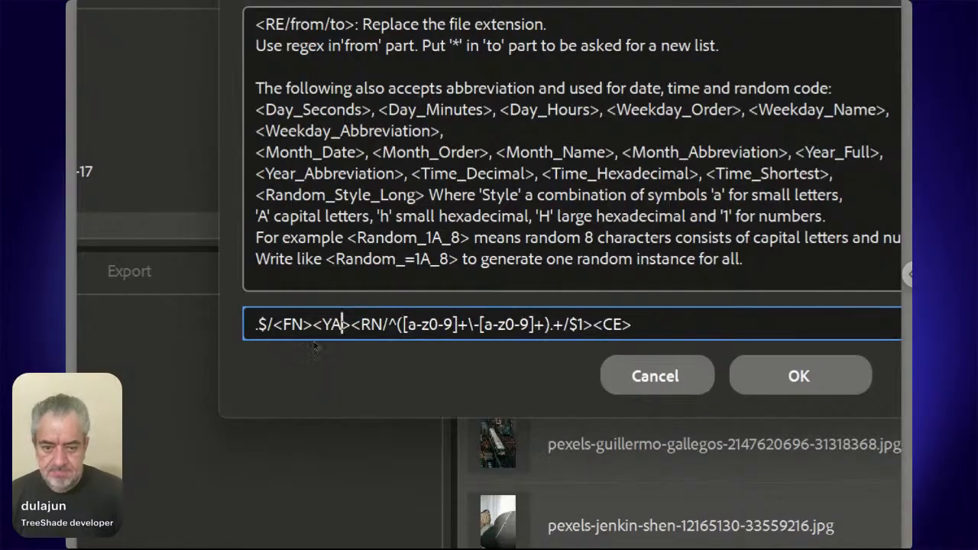
key(Right)
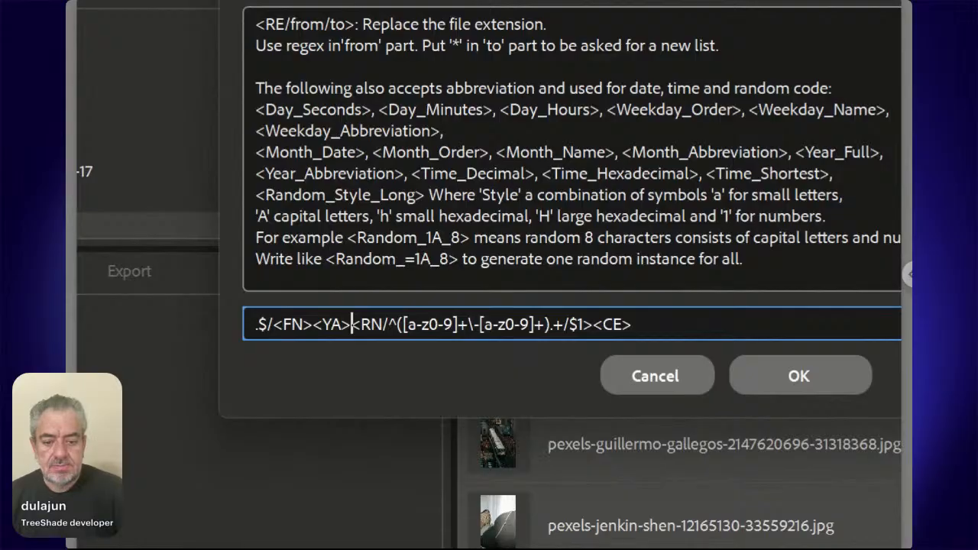
- Add the month order and month date variables as -<MO>-<MD> directly after <YA> in the command
text(-)
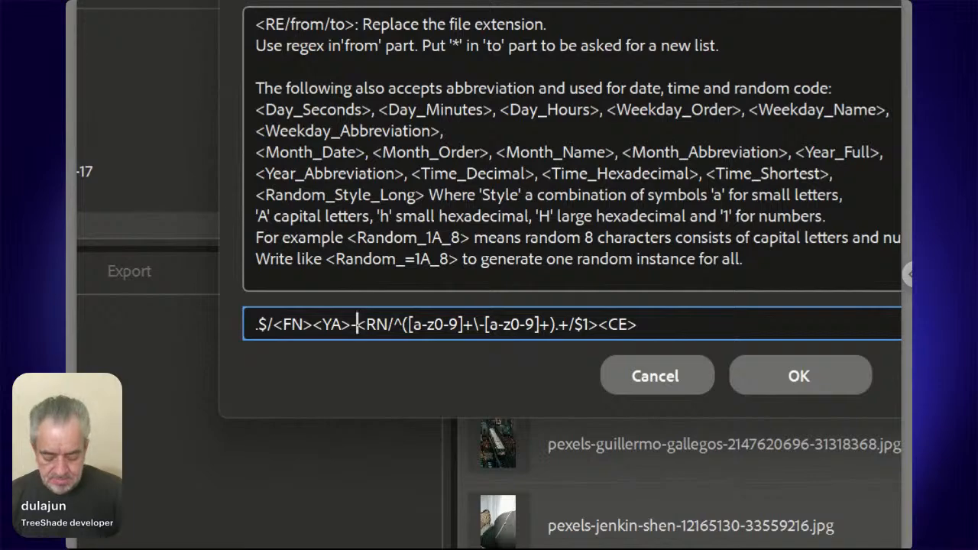
text(<)
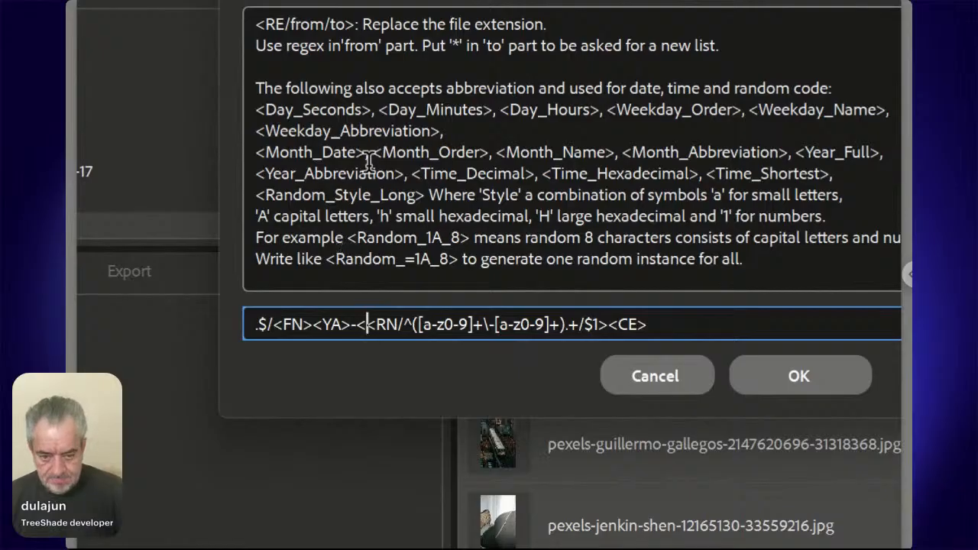
text(MO>)
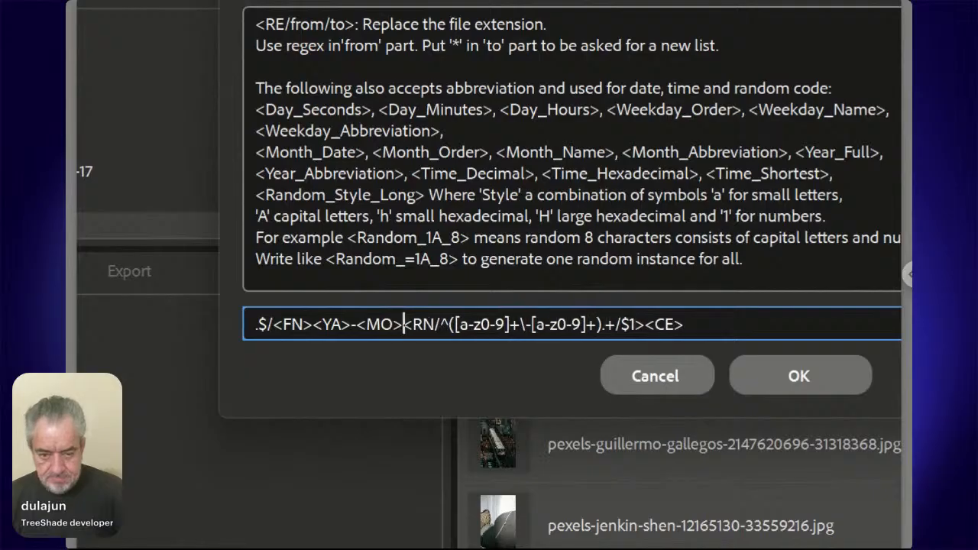
text(-<)
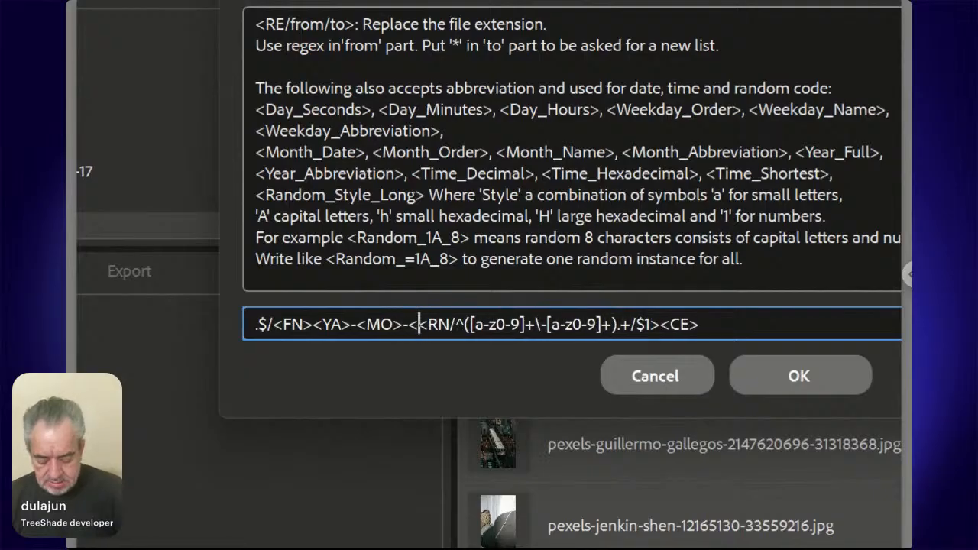
text(MD)
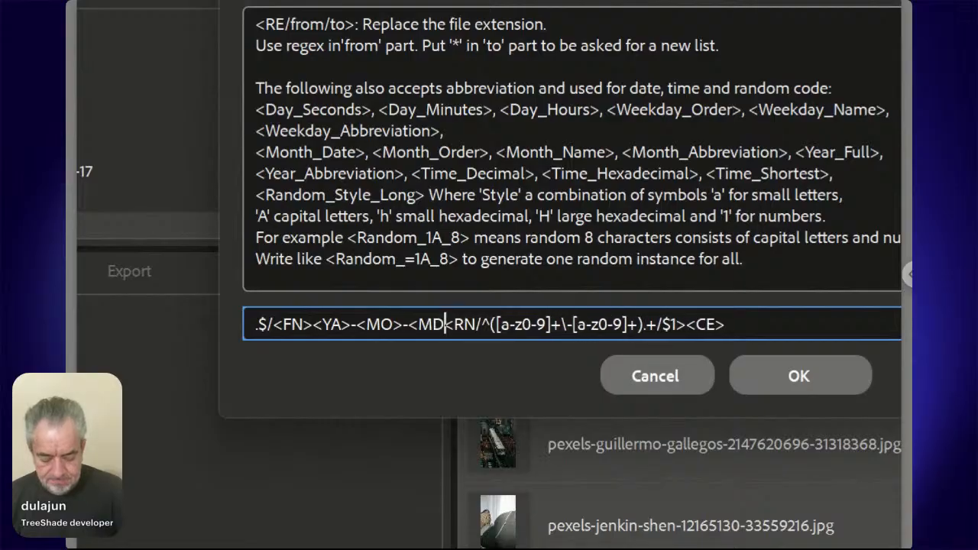
text(>)
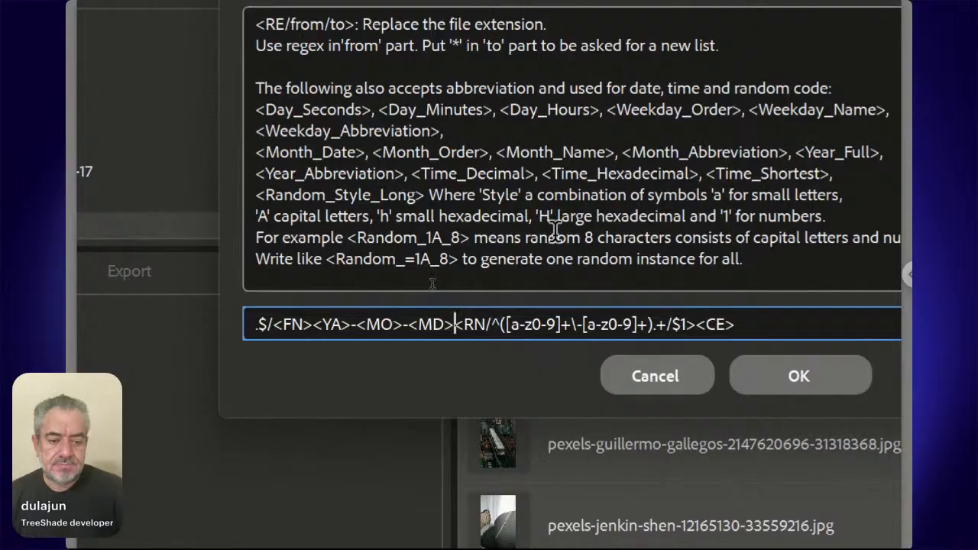
click(667, 325)
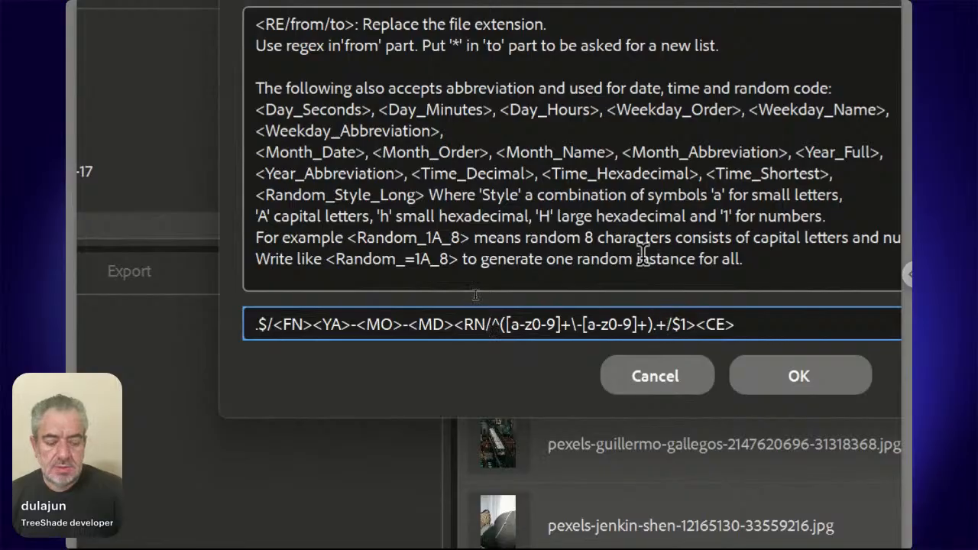
- Insert an underscore between <FN> and <YA> in the rename command
key(shift+Left)
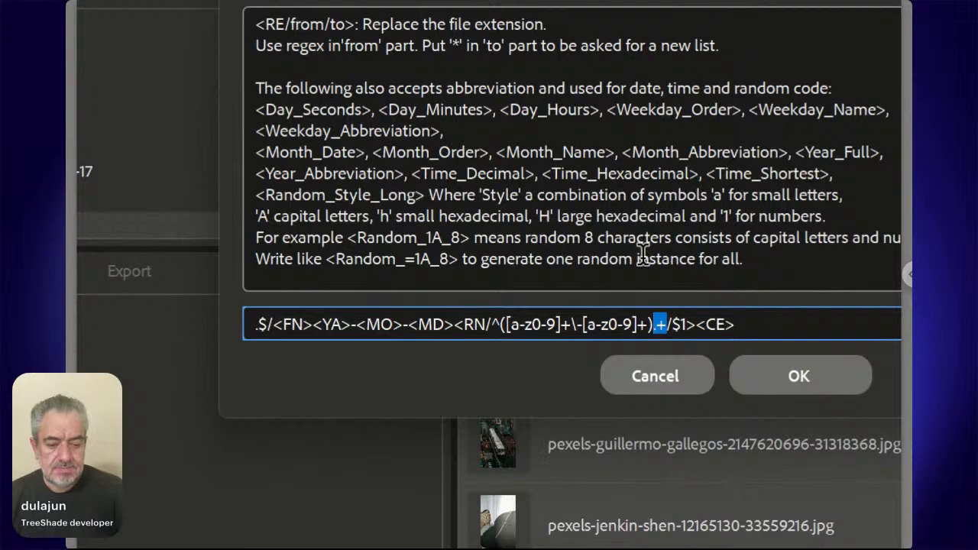
key(Right)
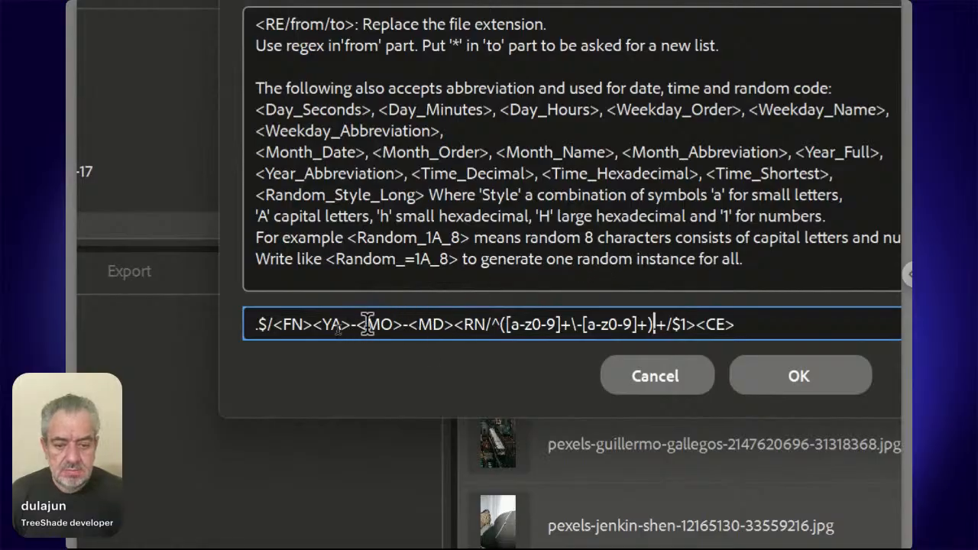
text(-)
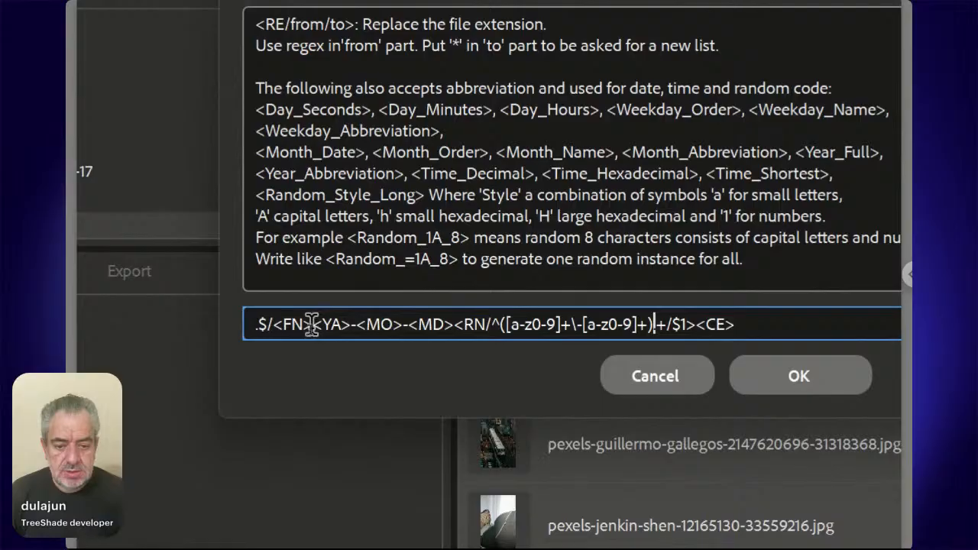
click(313, 324)
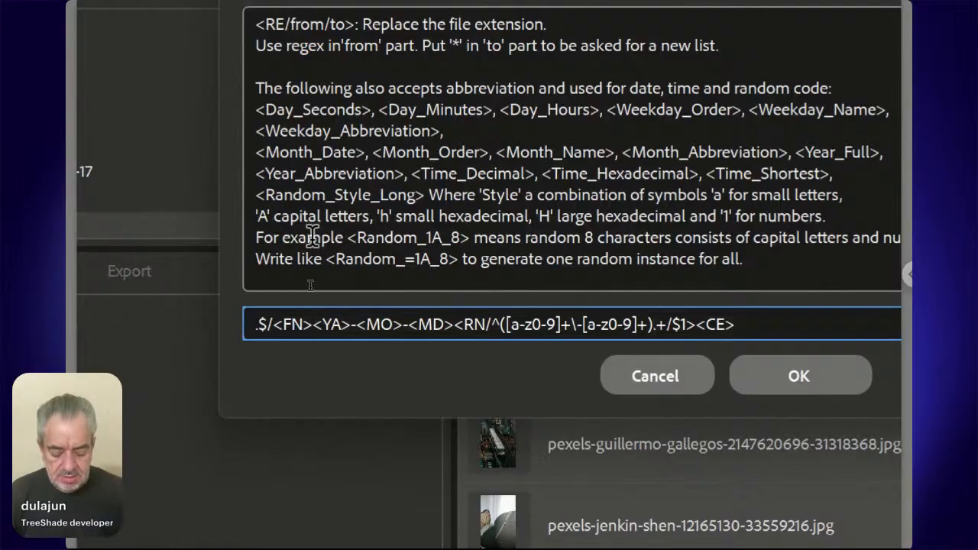
text(_)
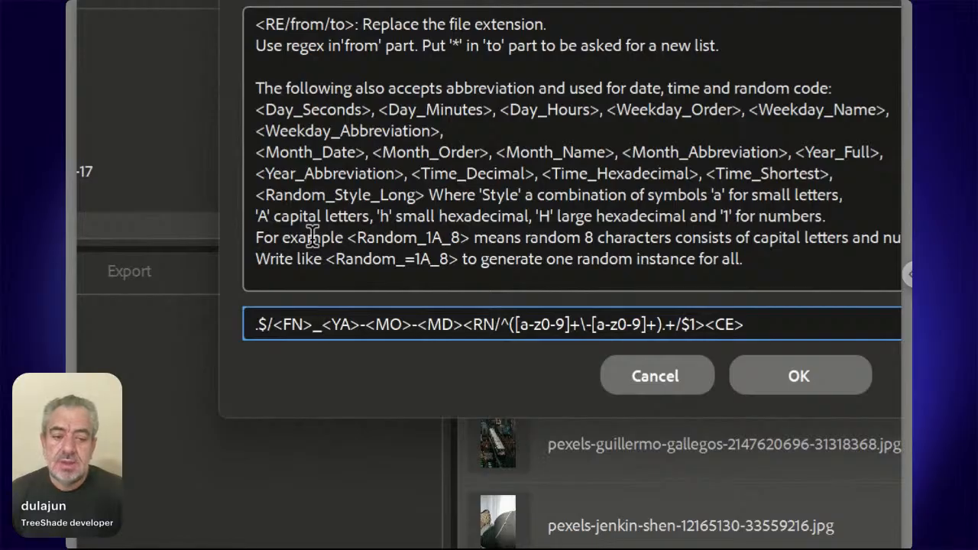
- Replace the dot after the capture group in the <RN> pattern with the character class [^_]
click(666, 324)
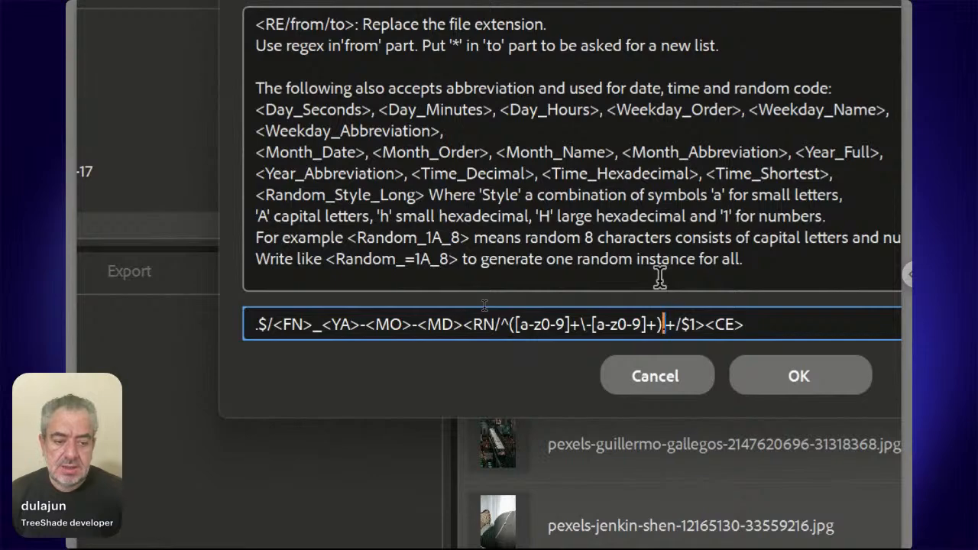
text([])
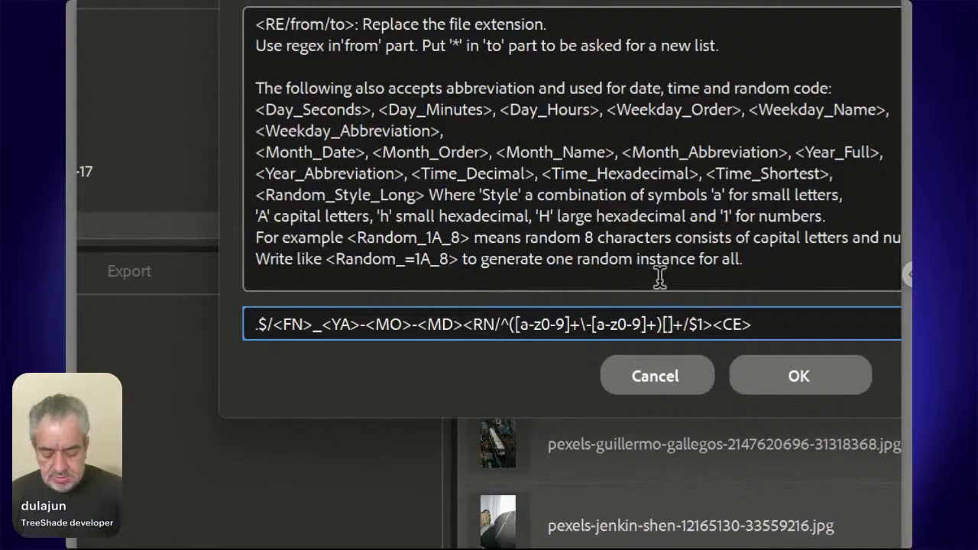
text(^)
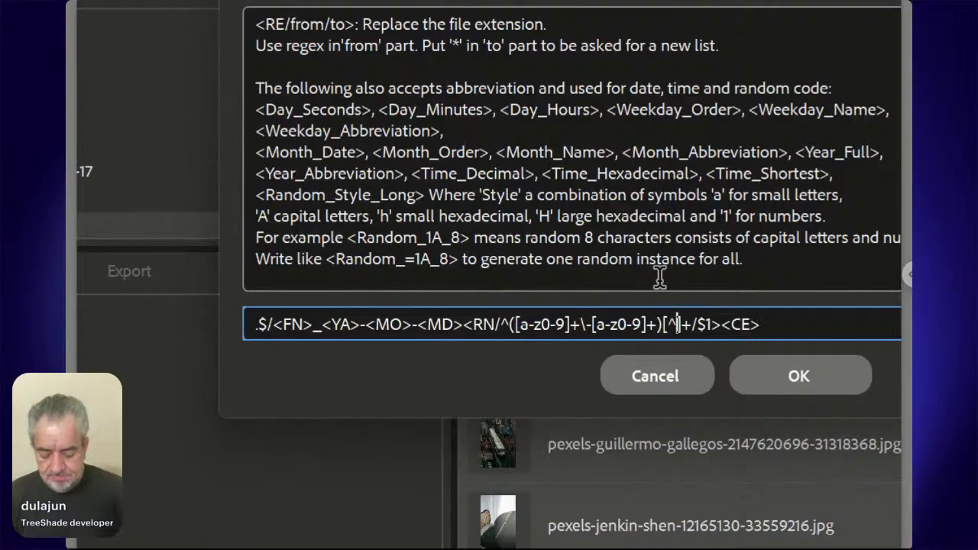
text(-)
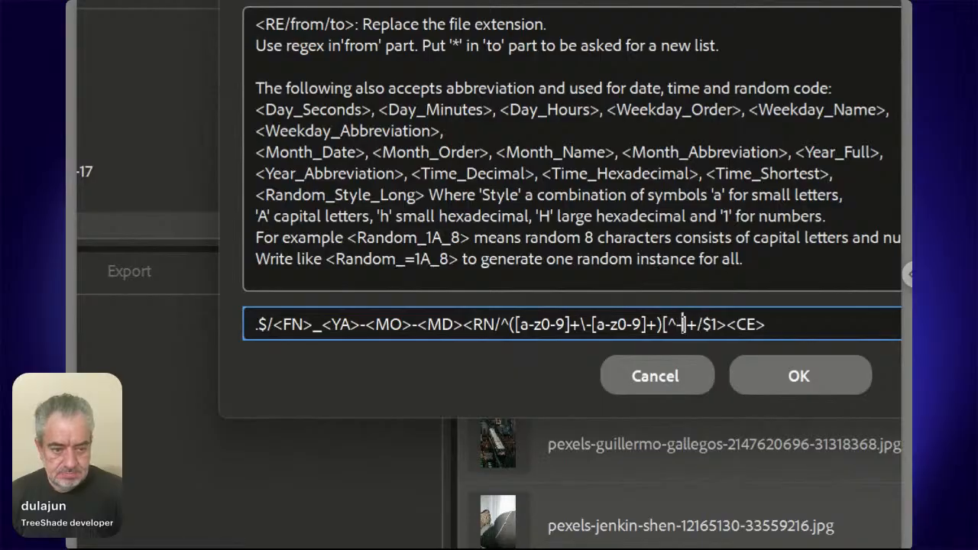
key(BackSpace)
text(_)
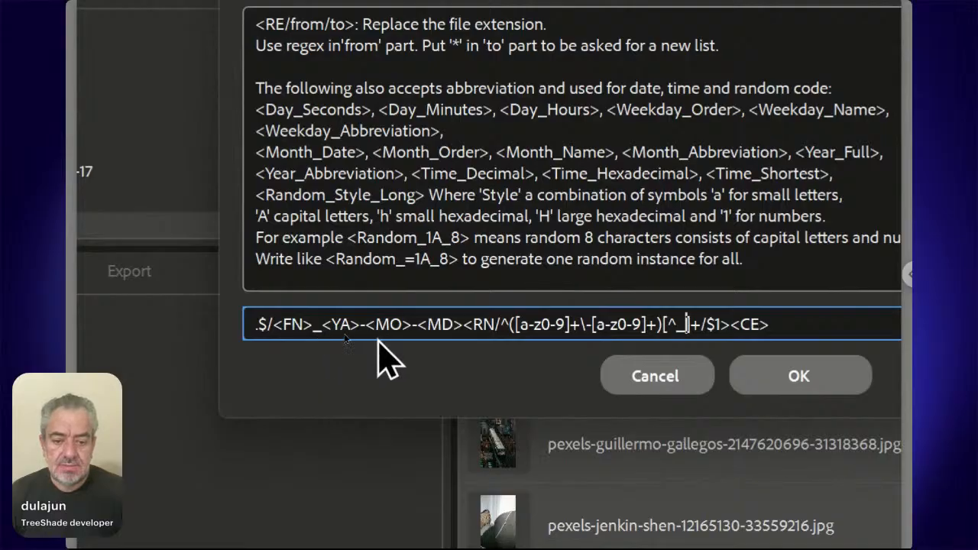
- Run the rename command on the selected images, approving the first renames individually and the remaining ones all at once
click(793, 372)
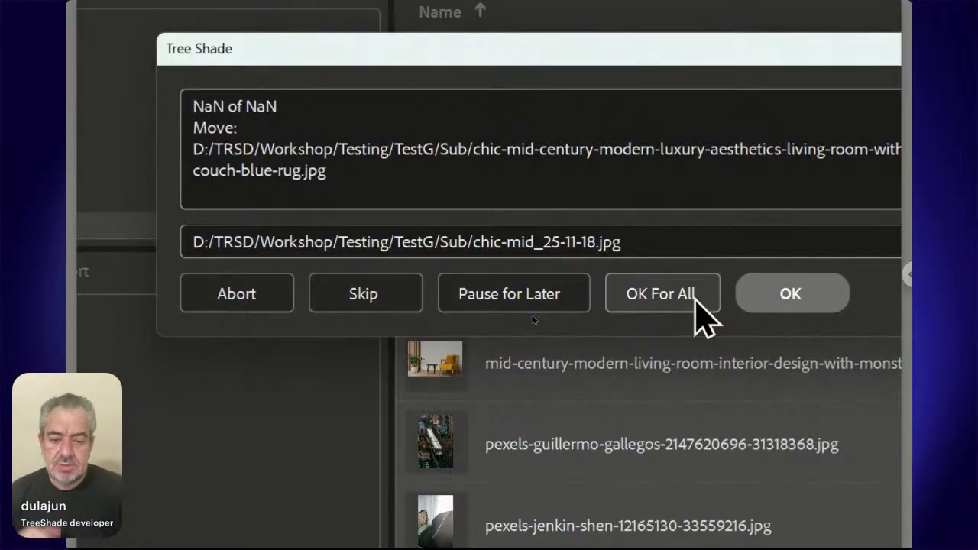
click(766, 298)
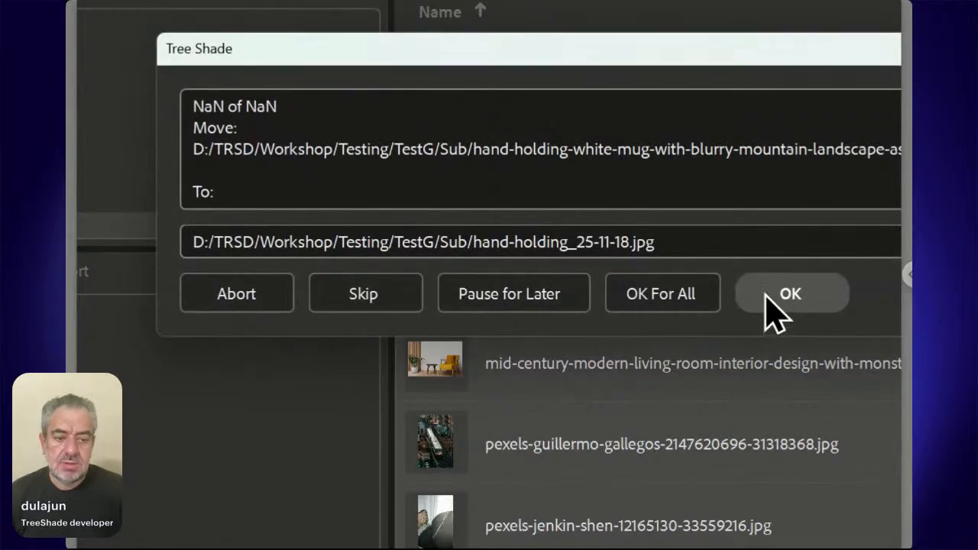
click(766, 297)
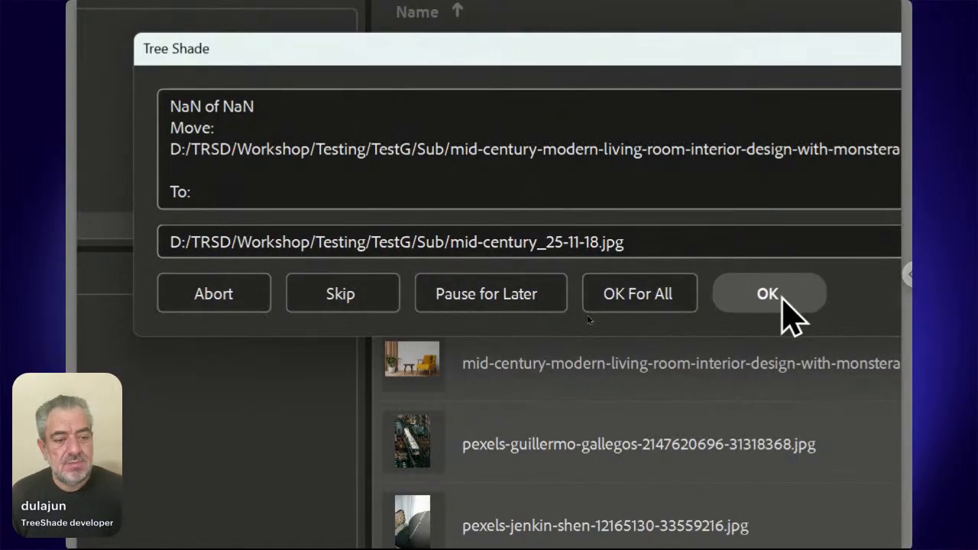
click(657, 302)
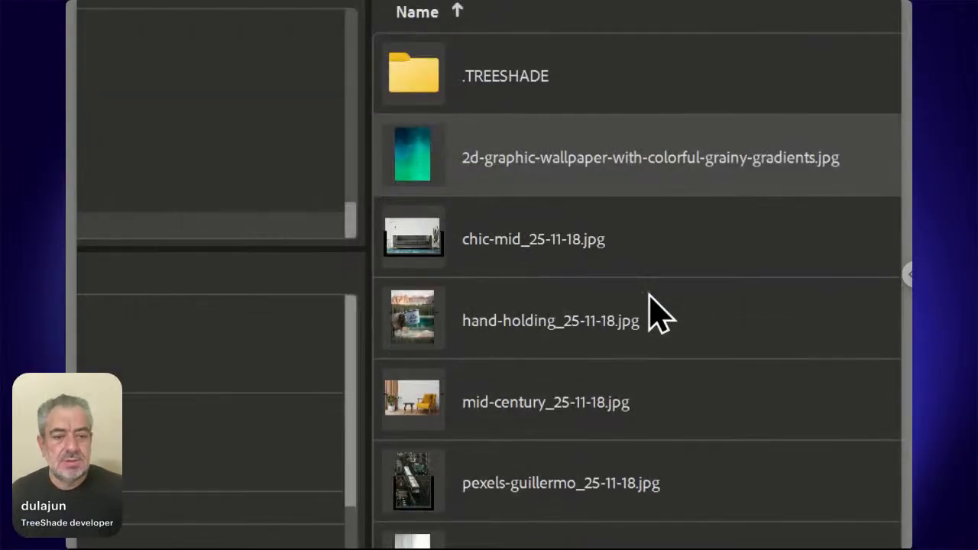
scroll(644, 291, down, 1)
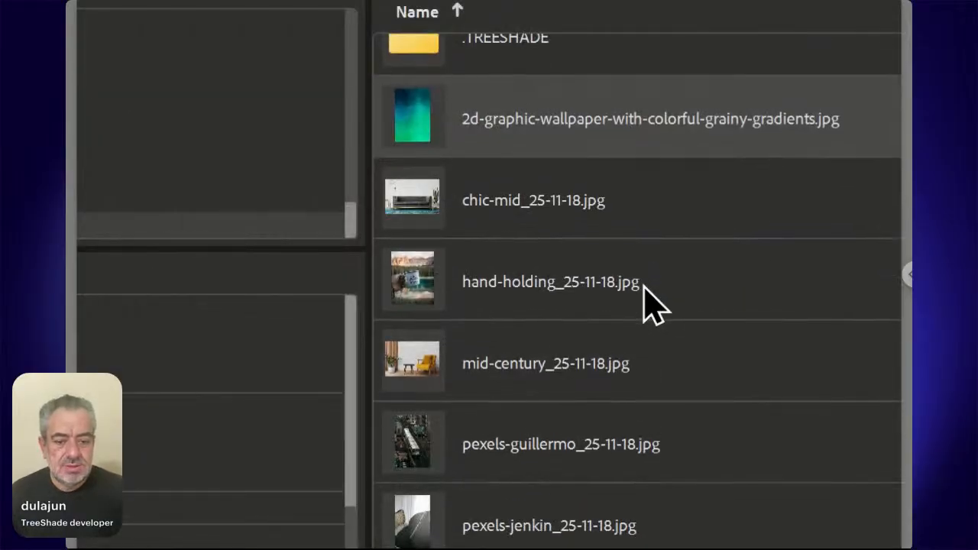
scroll(644, 289, up, 1)
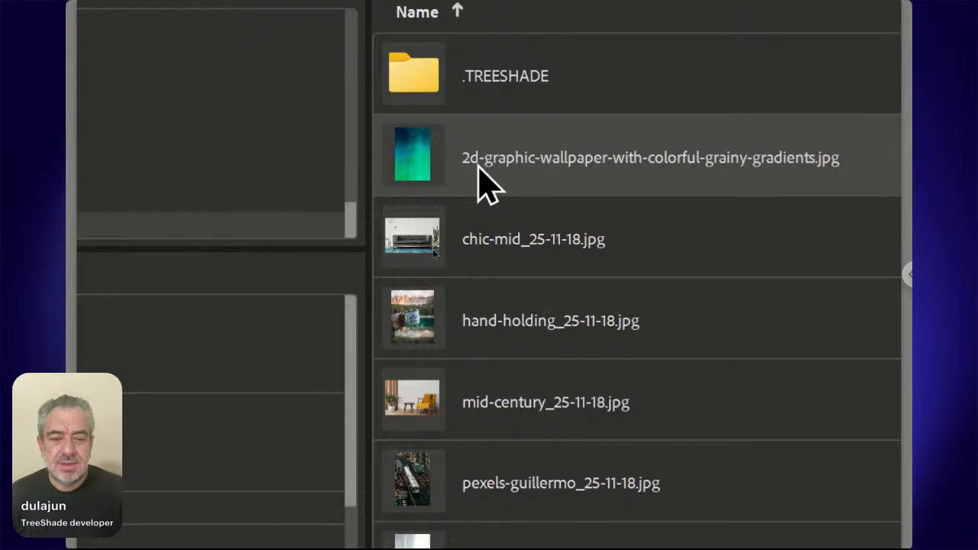
- Open the Run change command for the 2d-graphic wallpaper image and highlight a-z0-9 in the pattern's first character class
right_click(422, 161)
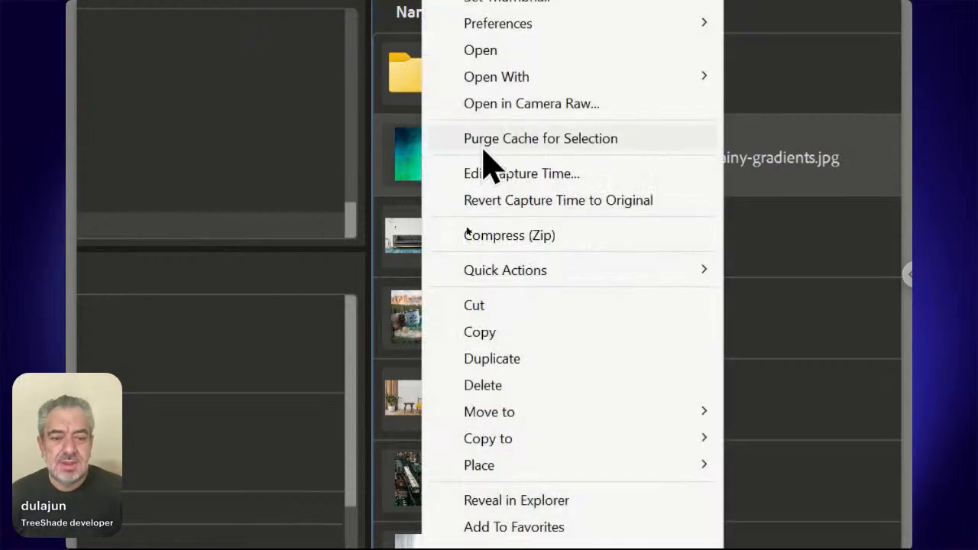
mouse_move(611, 15)
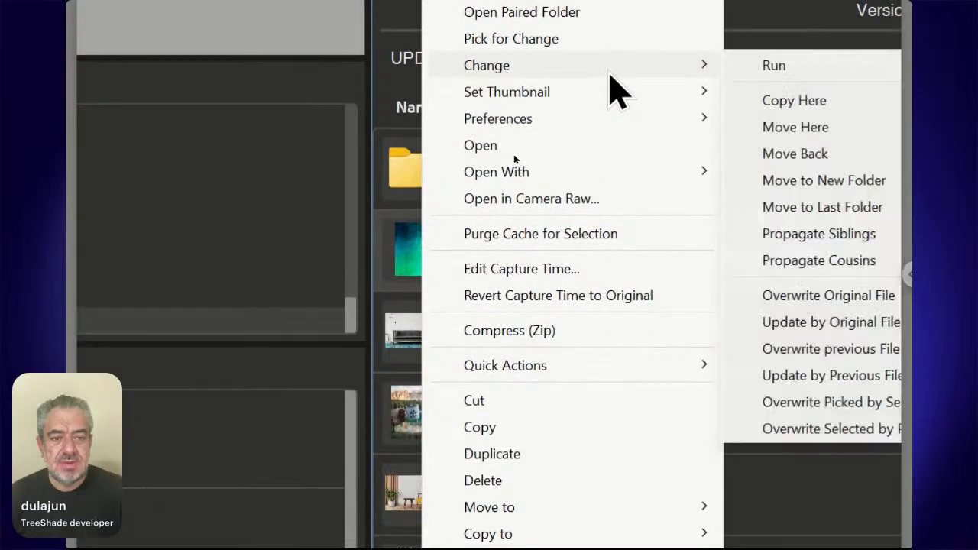
click(749, 74)
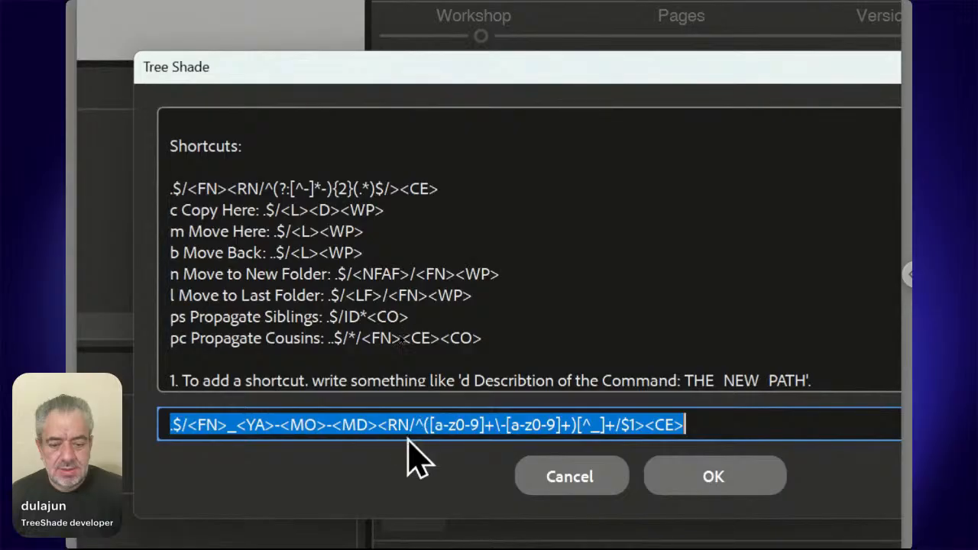
click(429, 424)
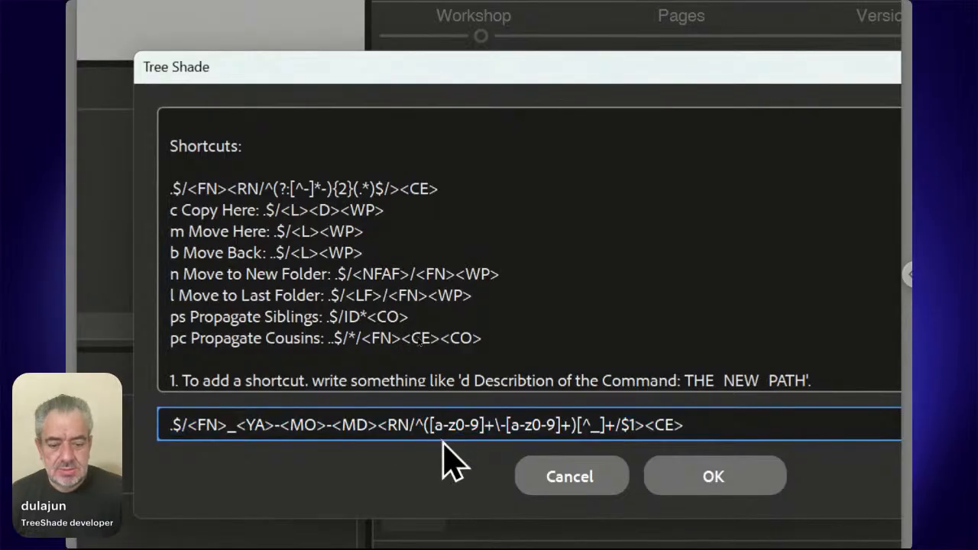
key(shift+Right)
key(shift+Right)
key(shift+Right)
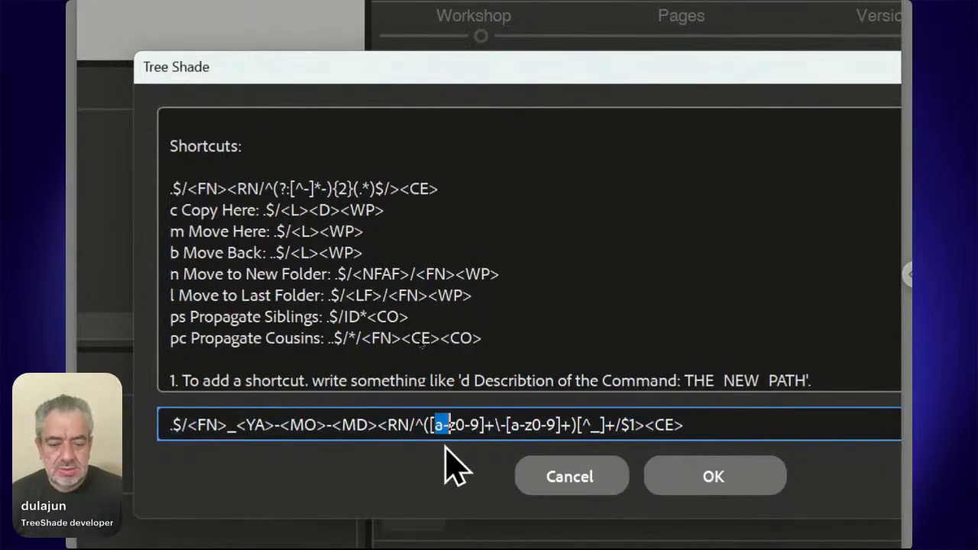
key(shift+Right)
key(shift+Right)
key(shift+Right)
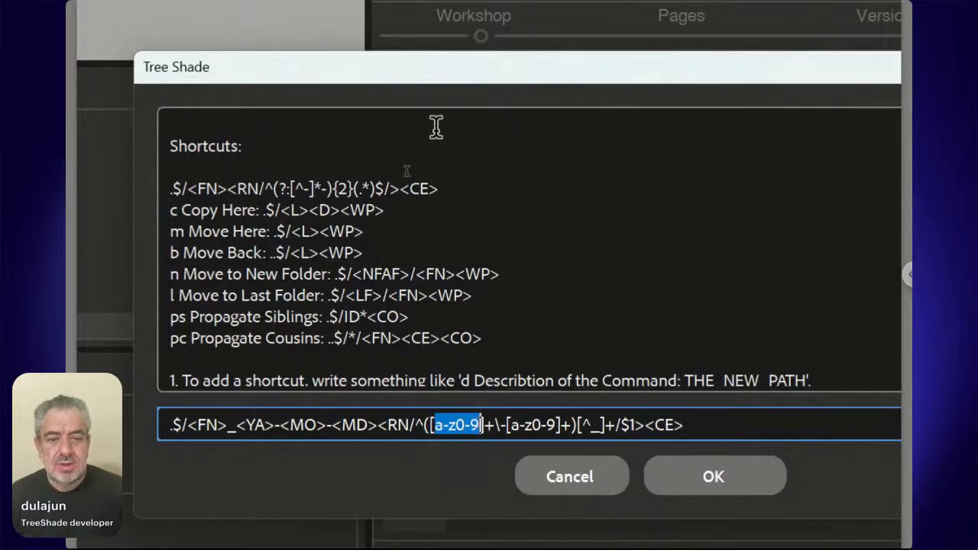
- Move the command dialog aside to see the file list, run the command unchanged and approve the 2d-graphic image's rename
drag(373, 73, 775, 122)
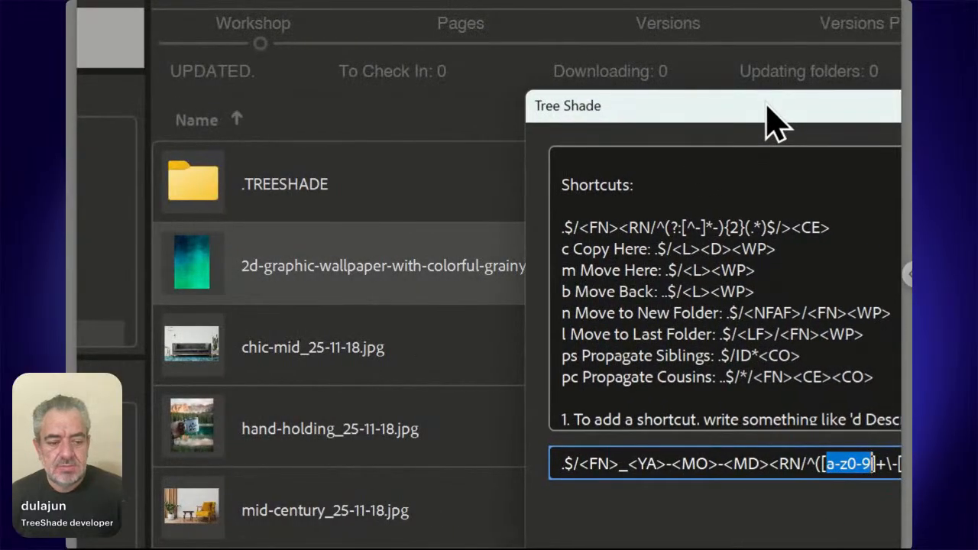
drag(775, 122, 720, 110)
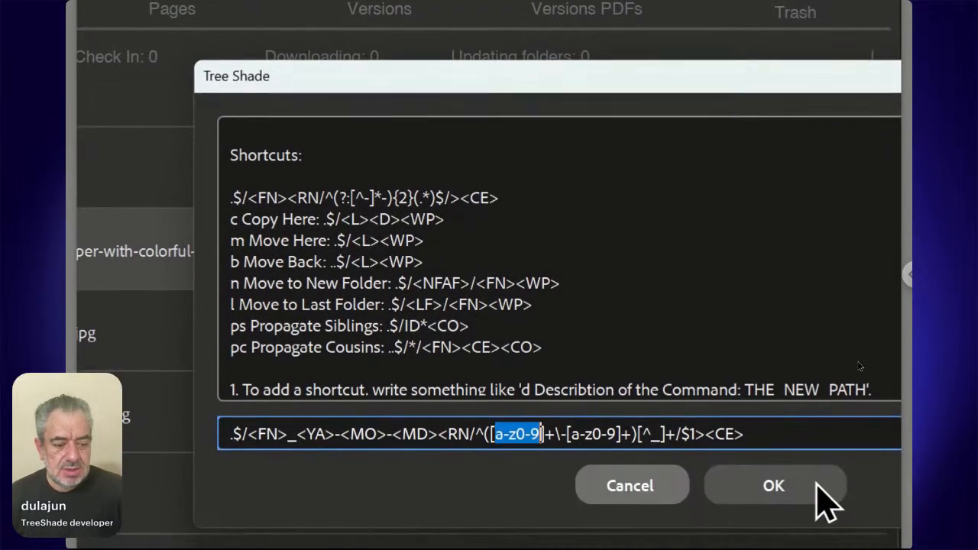
click(814, 485)
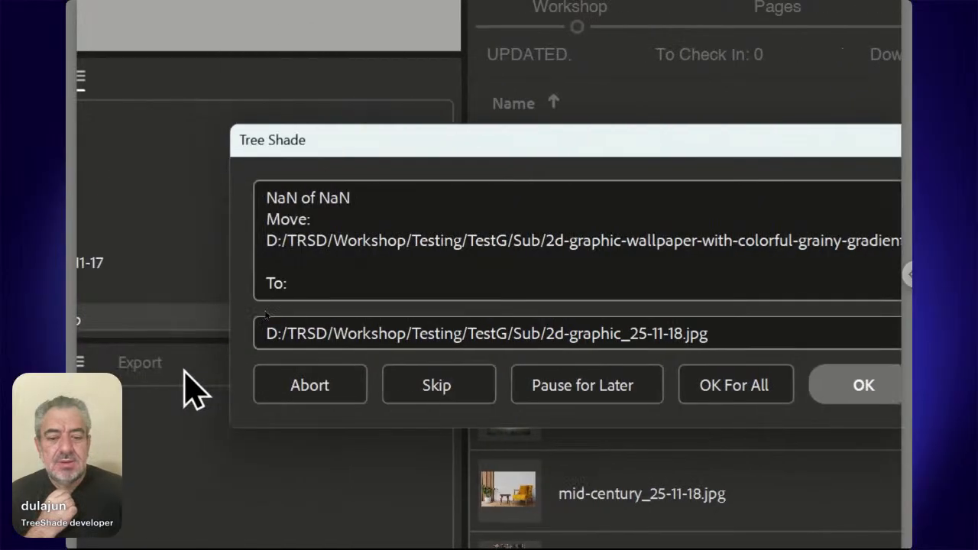
click(838, 406)
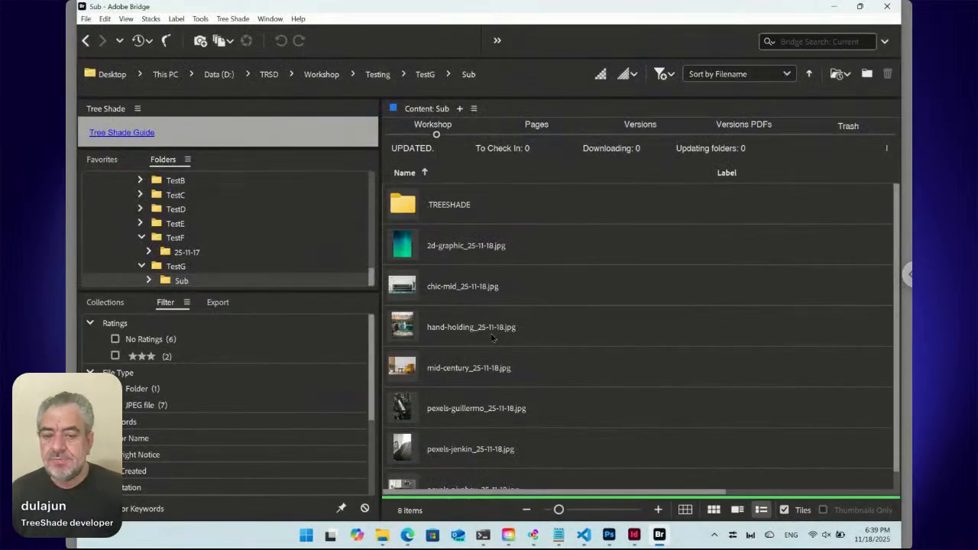
- Select all seven renamed images, reopen the Run change command for them and move its dialog clear of the file names
scroll(493, 338, down, 1)
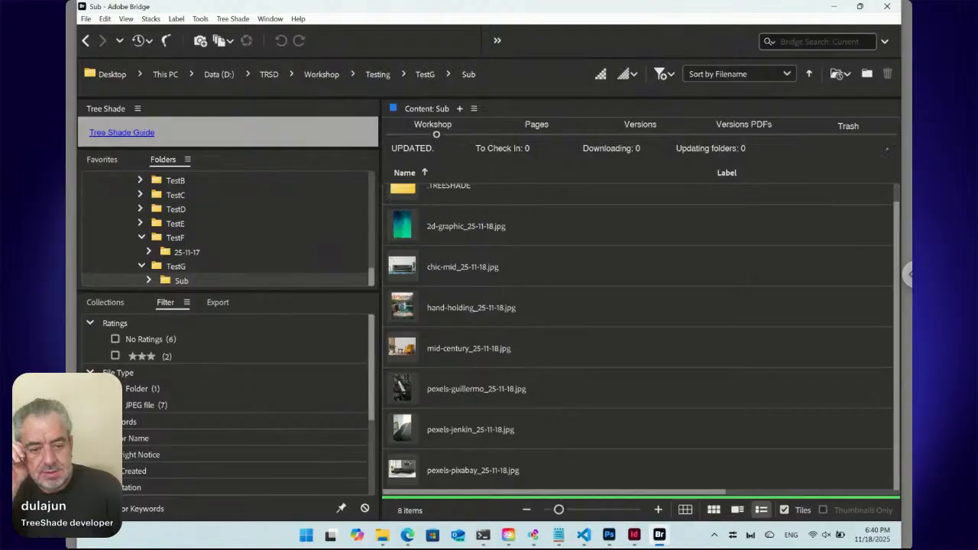
click(412, 235)
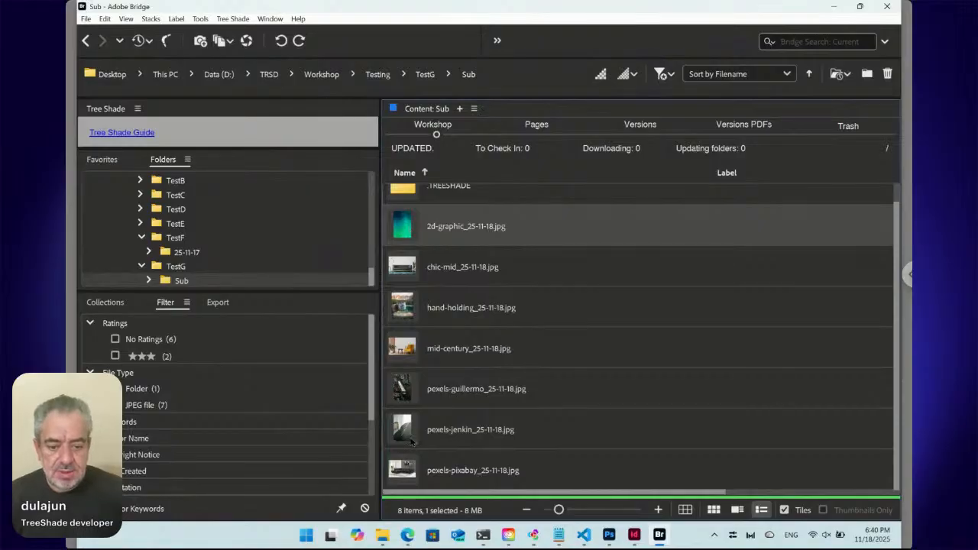
shift+click(411, 466)
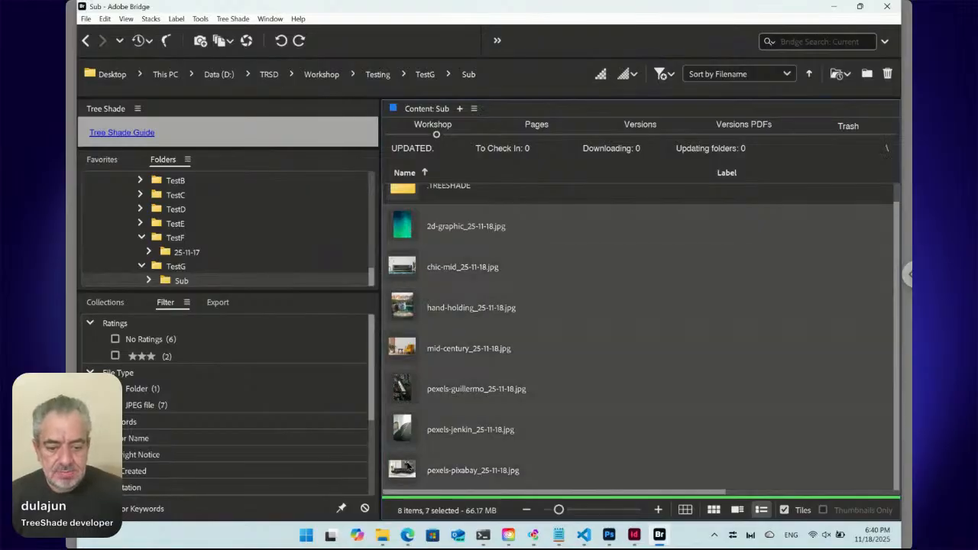
right_click(399, 235)
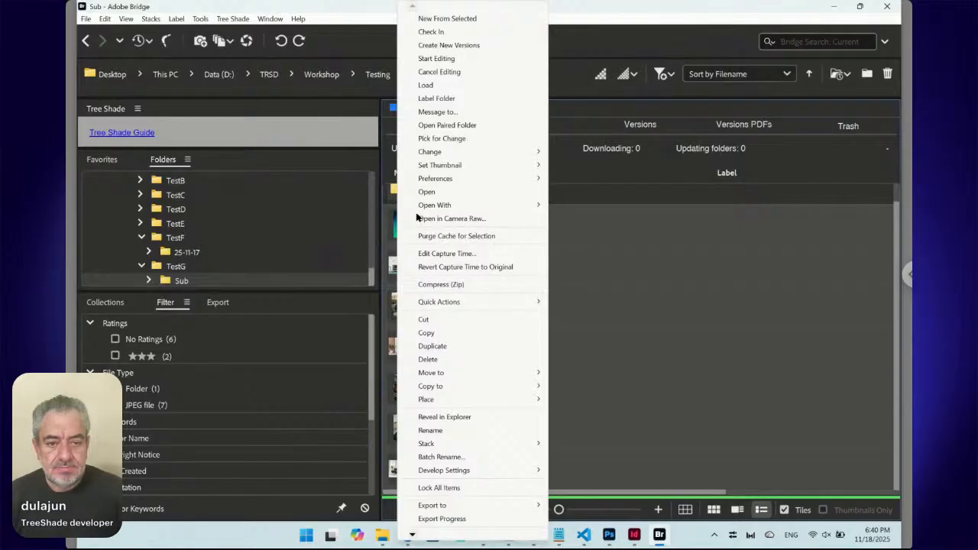
mouse_move(446, 158)
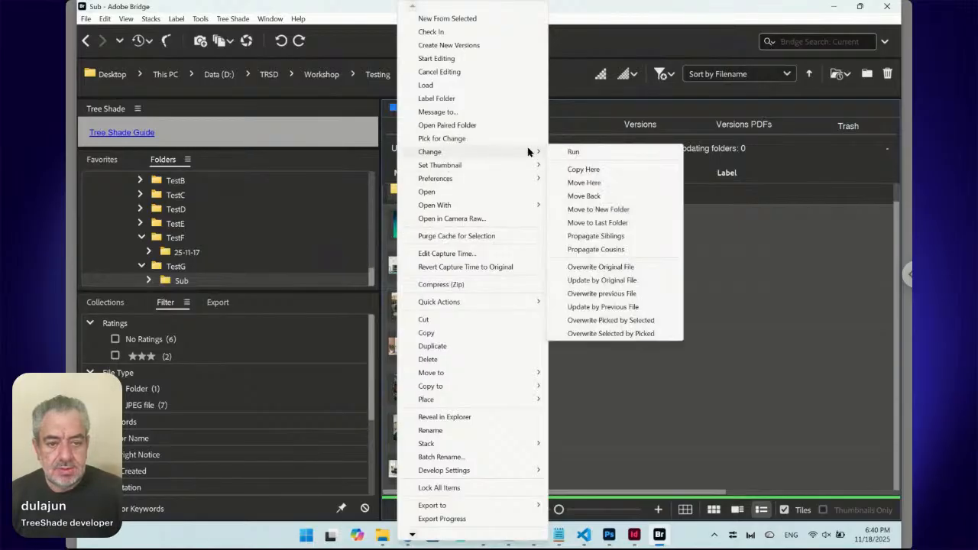
click(573, 152)
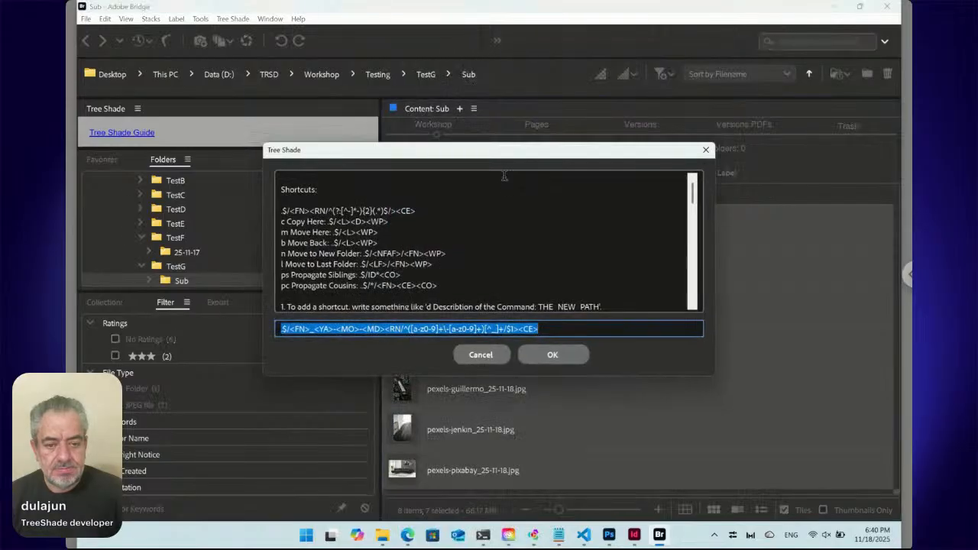
drag(494, 165, 752, 194)
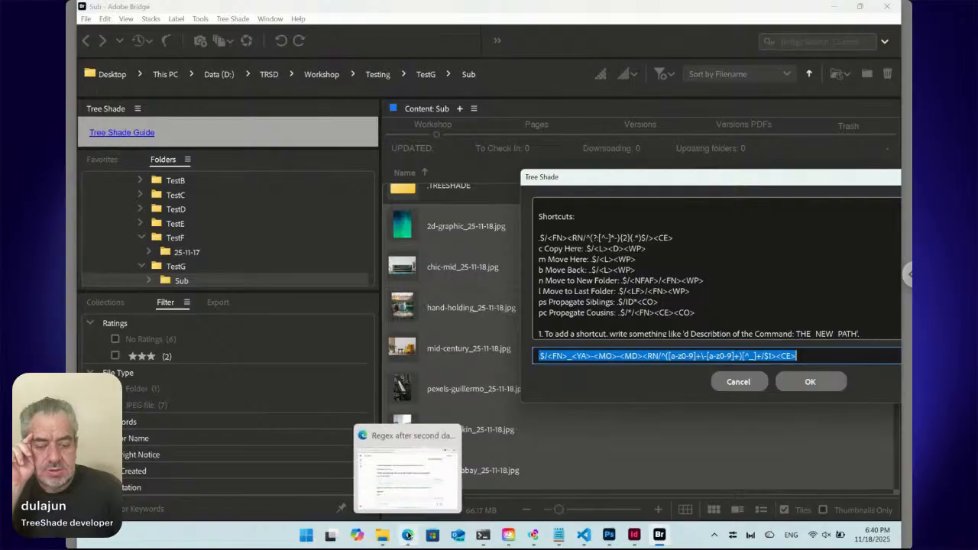
- Switch to the ChatGPT conversation in the browser, ask "Can we use REGEX to change small letters to capital?" and read the answer
click(408, 527)
click(405, 477)
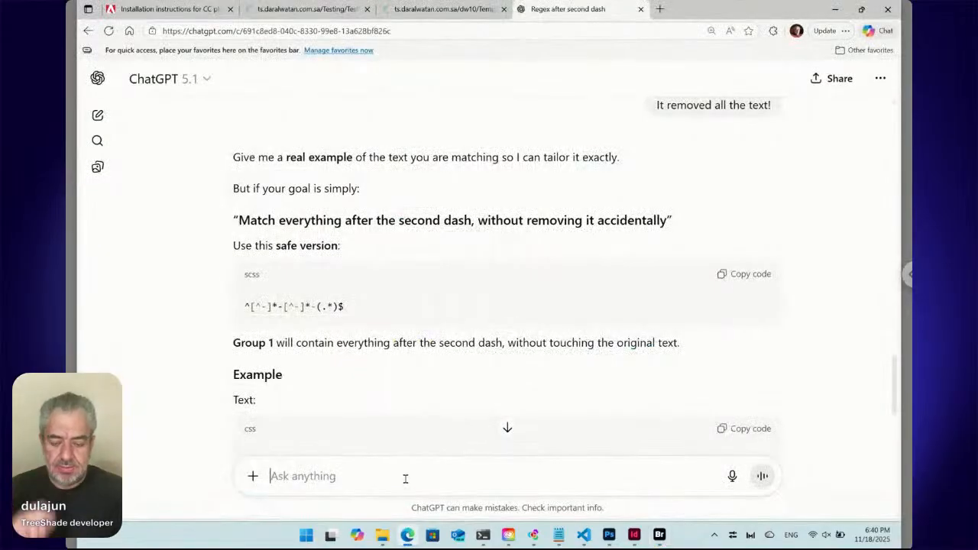
text(Can )
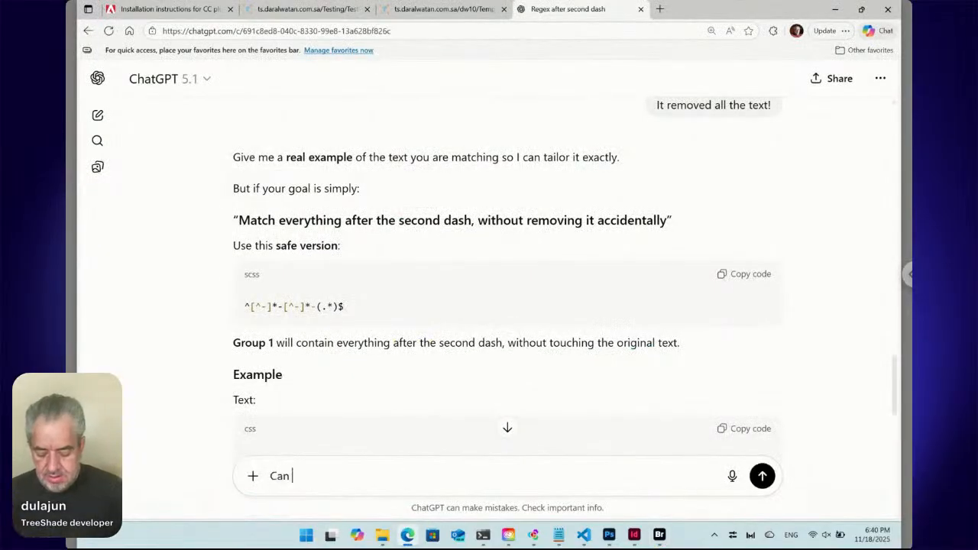
text(we use )
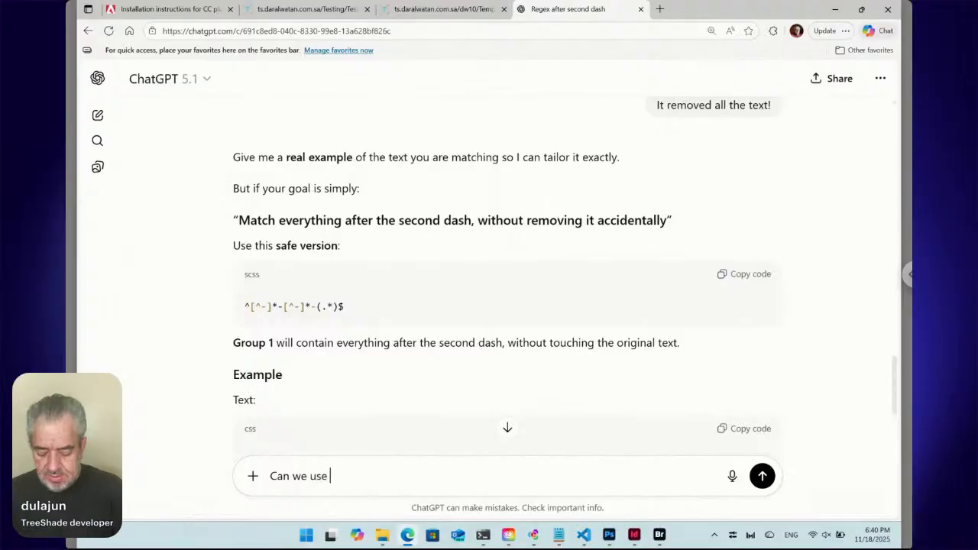
text(REGEs)
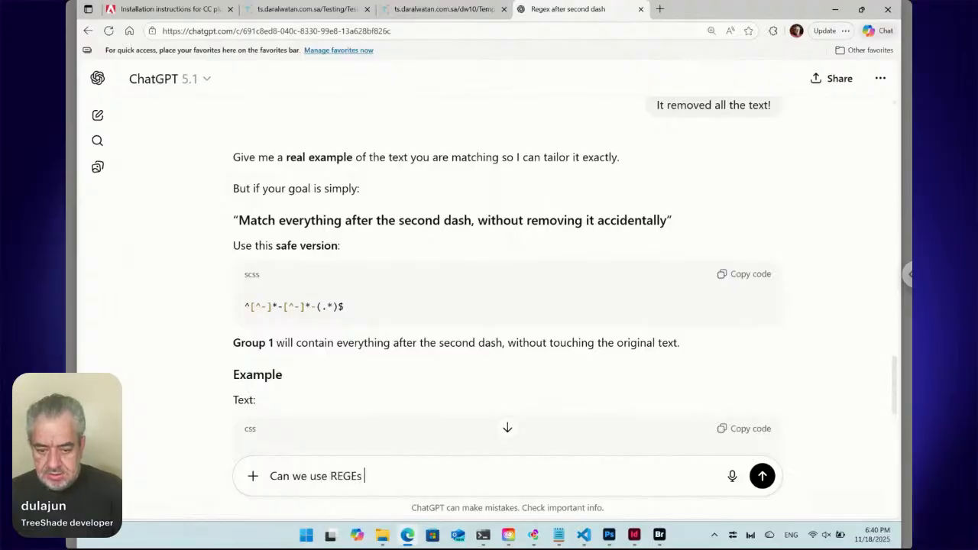
key(BackSpace)
key(BackSpace)
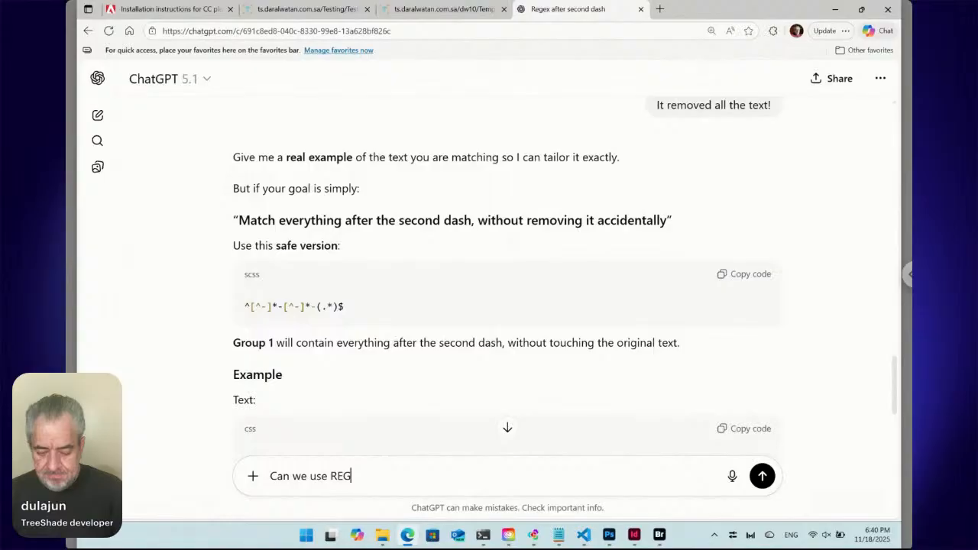
text(ES)
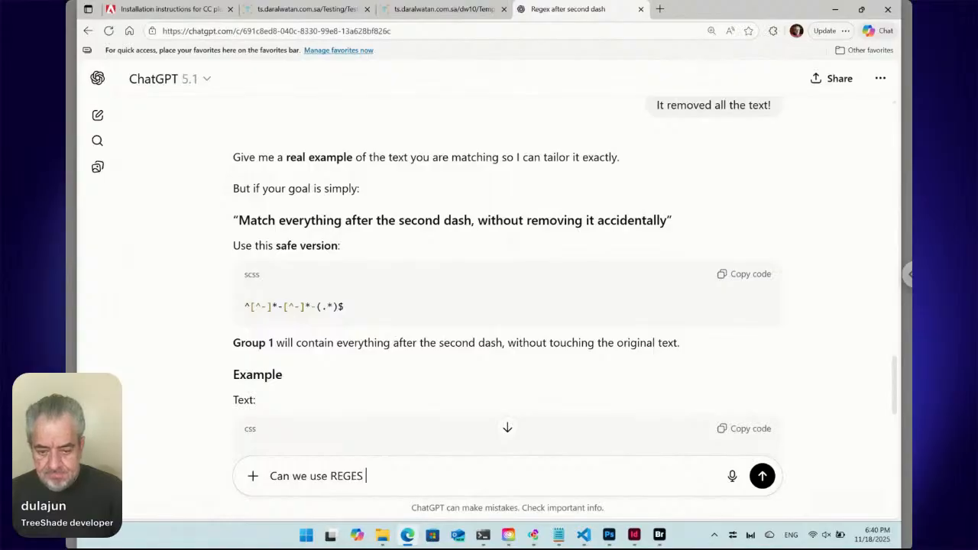
key(BackSpace)
text(X )
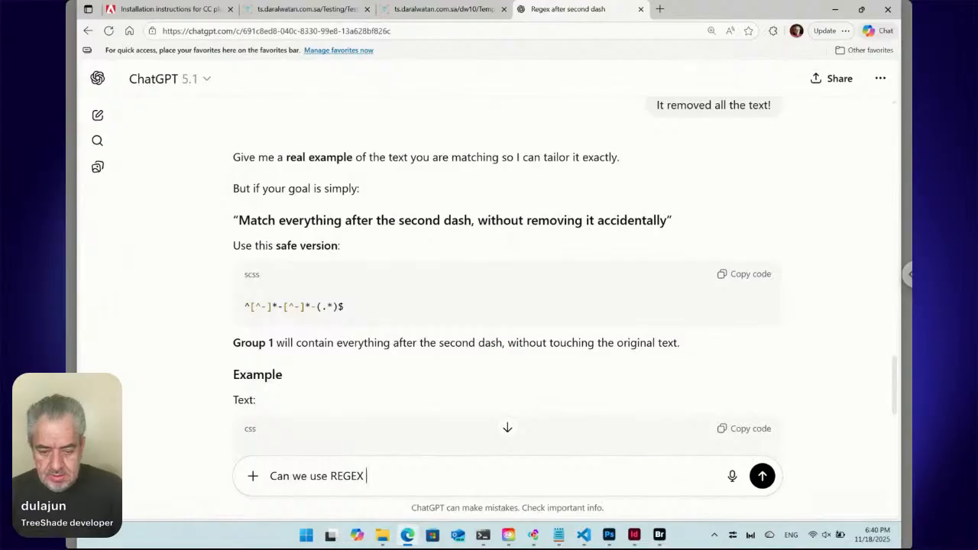
text(to ch)
text(ang)
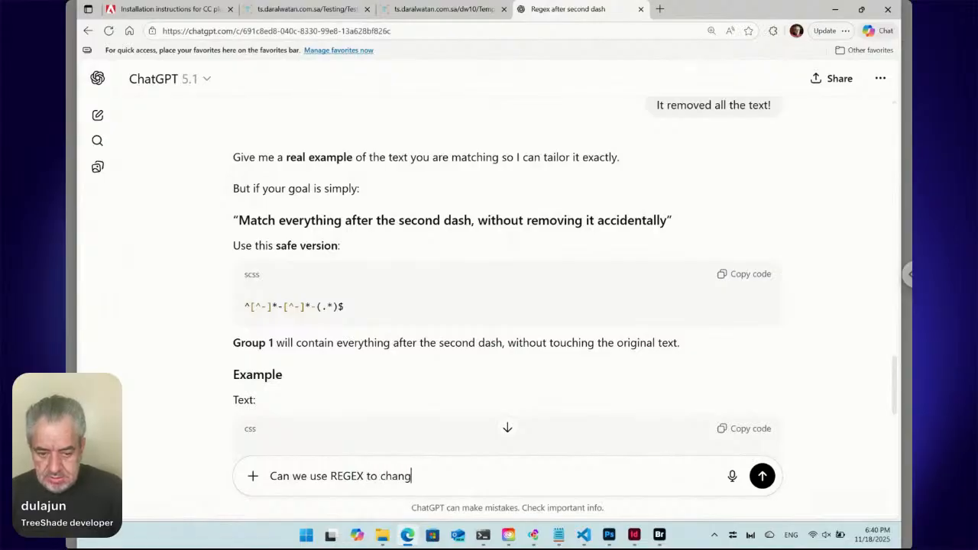
text(e smal)
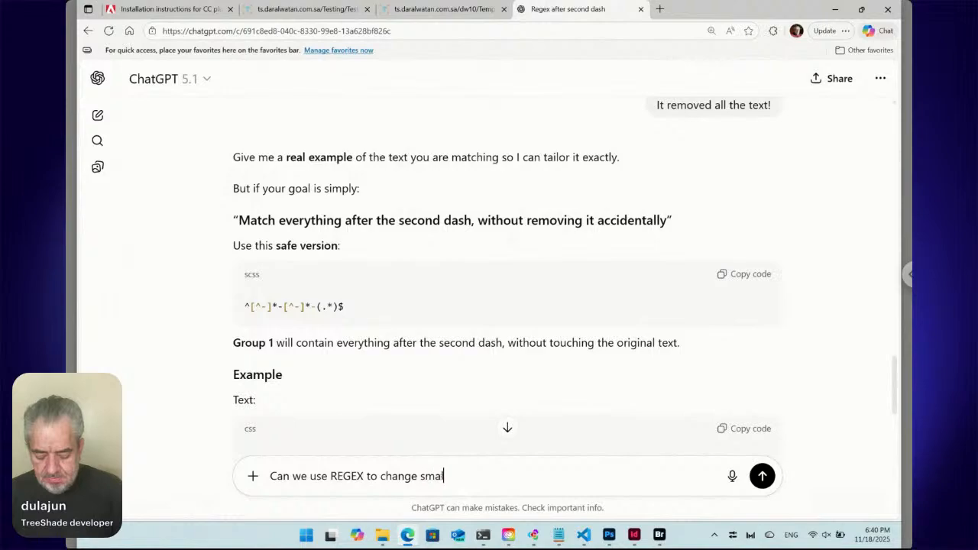
text(l lette)
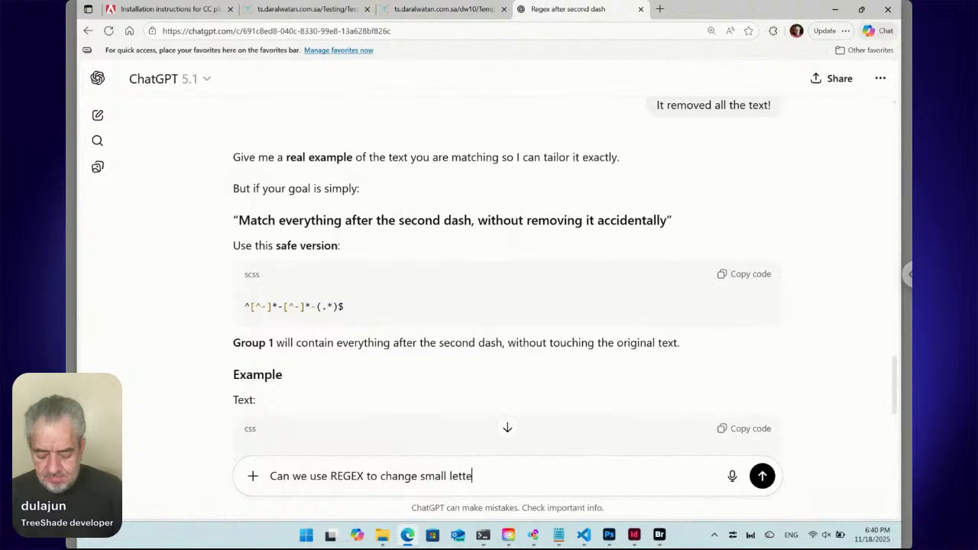
text(rs to capit)
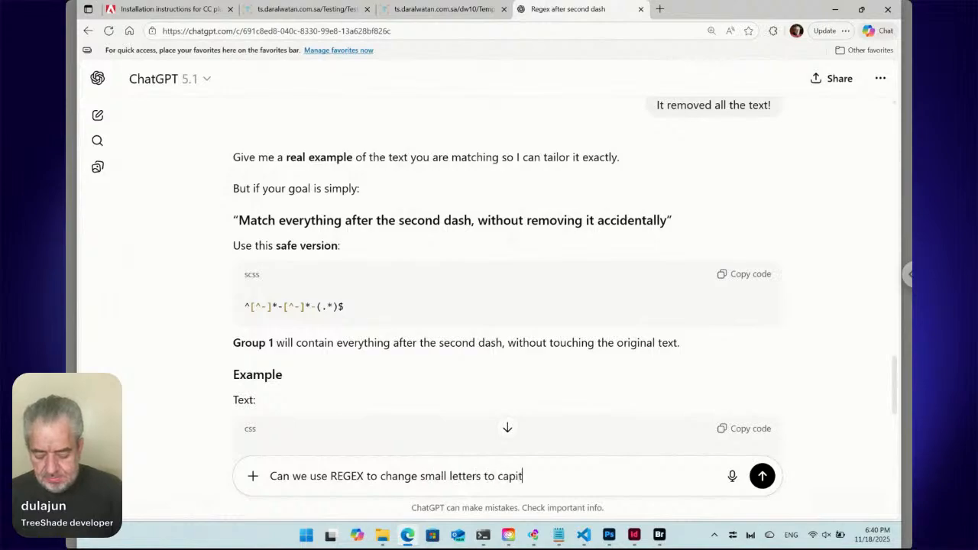
text(al?)
key(Return)
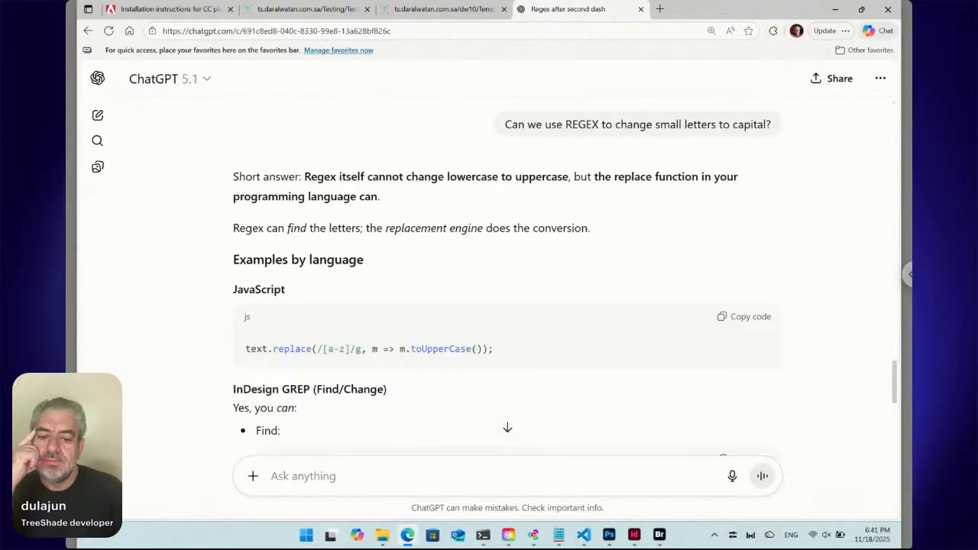
scroll(438, 427, down, 3)
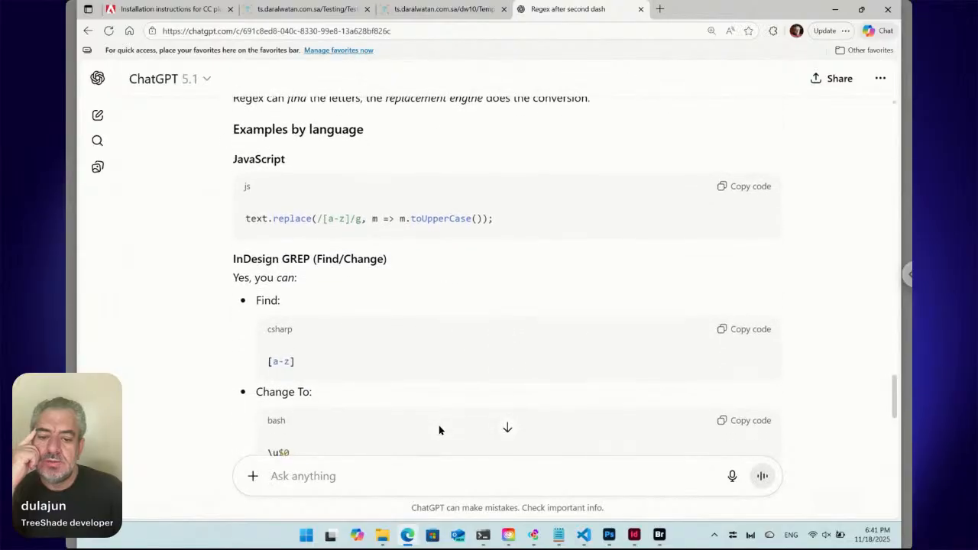
- Return to Adobe Bridge and replace the ^ at the start of the rename pattern with an underscore
click(659, 534)
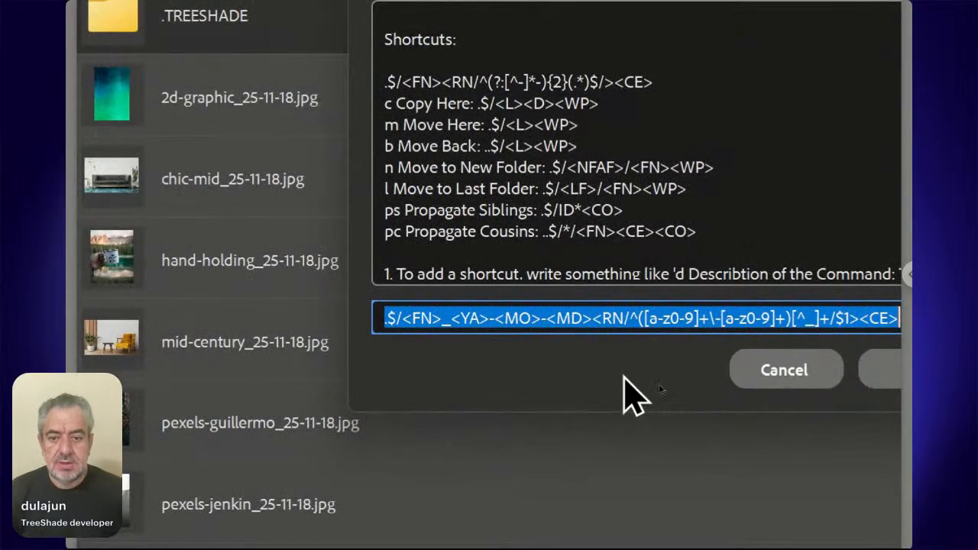
click(638, 318)
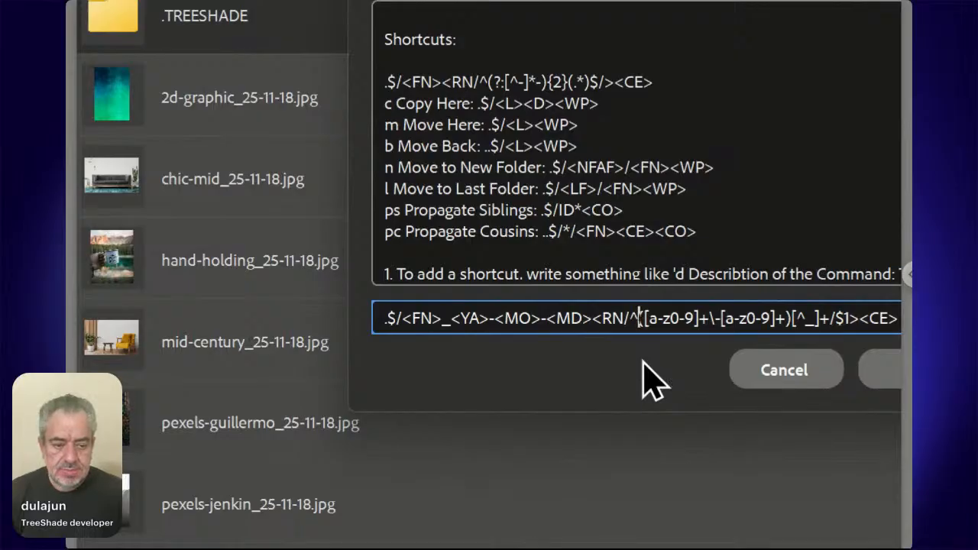
key(shift+Left)
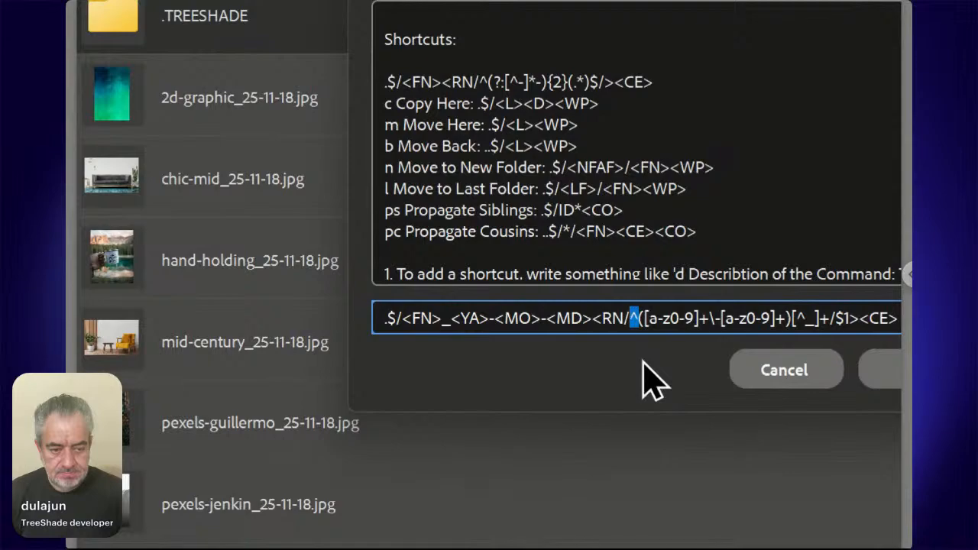
text(_)
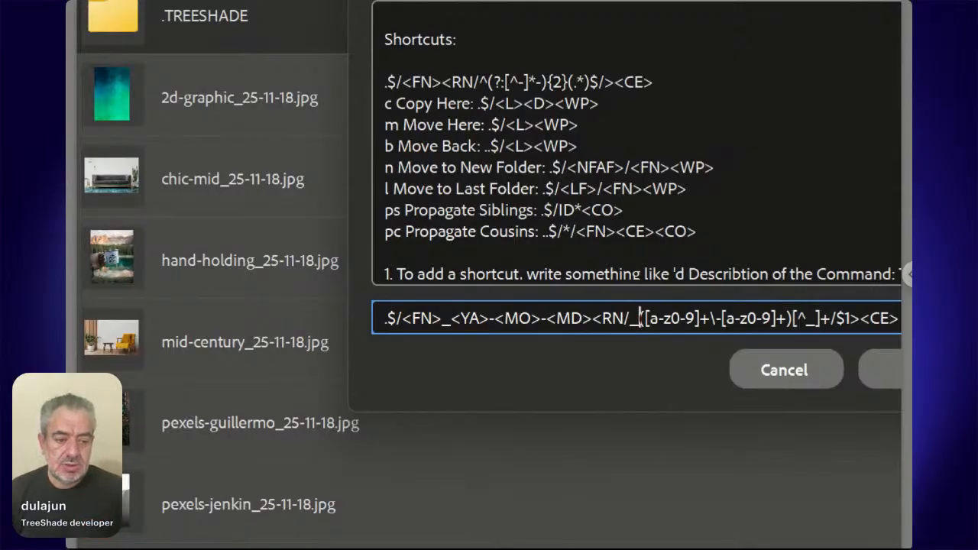
- Remove a-z from the pattern's first character class so it matches only 0-9
key(Right)
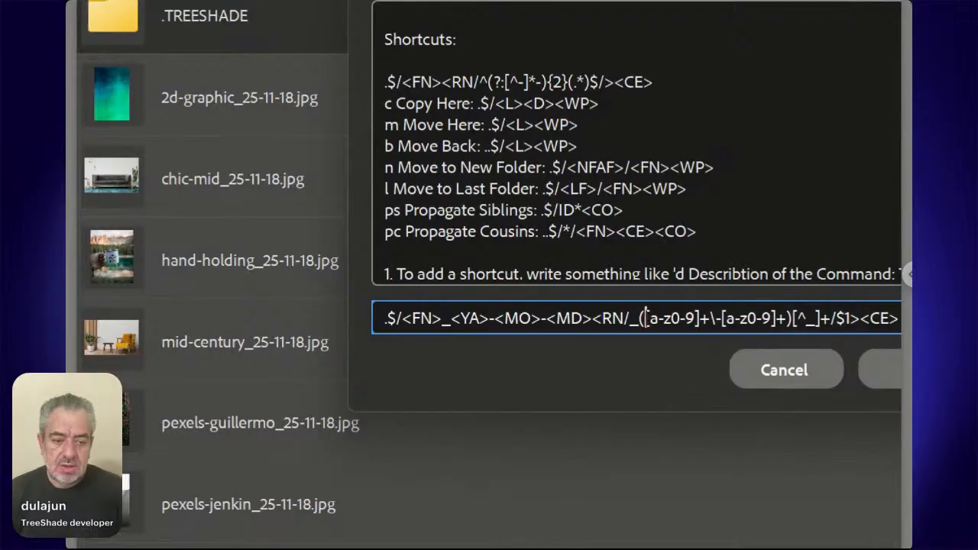
key(Right)
key(Right)
key(Left)
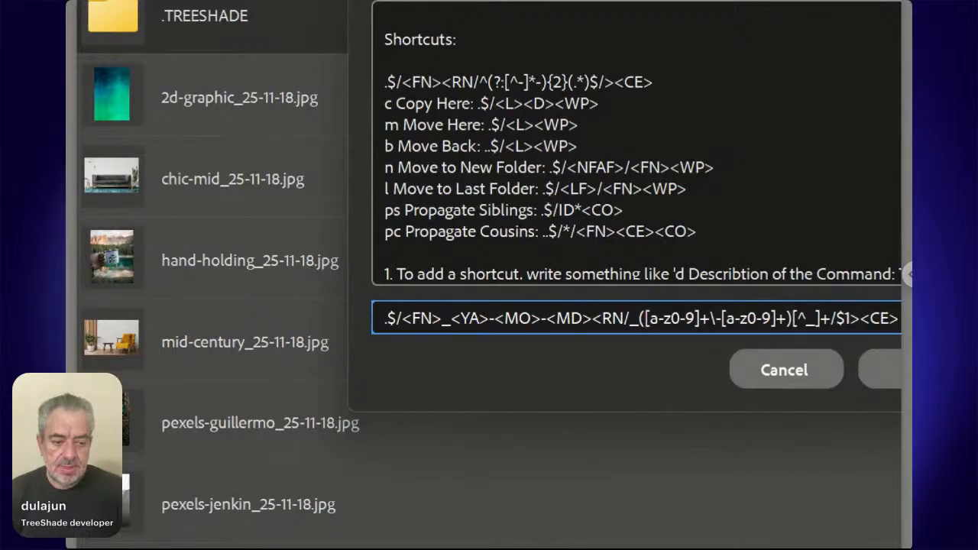
key(Delete)
key(Delete)
key(Delete)
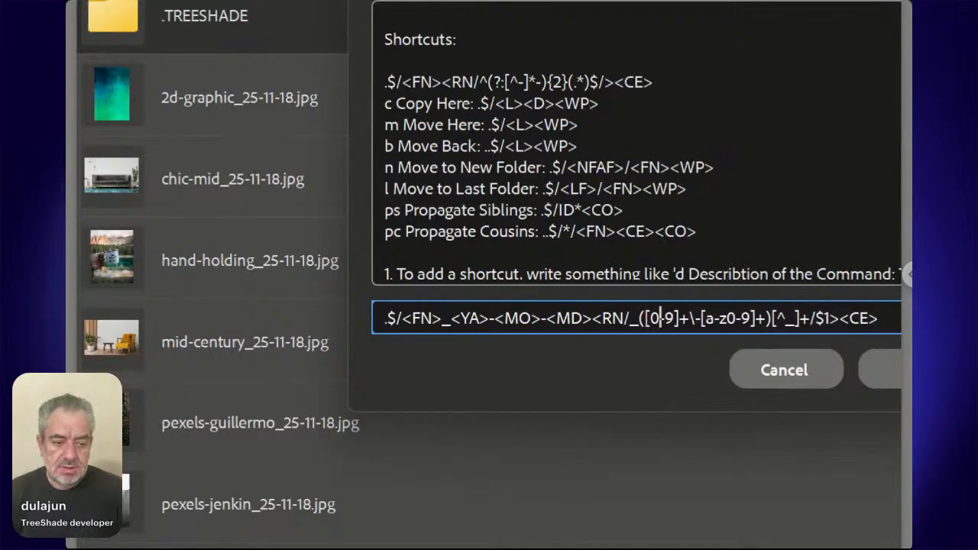
- Remove a-z from the pattern's second character class, leaving only 0-9 there too
key(Right)
key(Right)
key(Right)
key(Right)
key(Right)
key(Right)
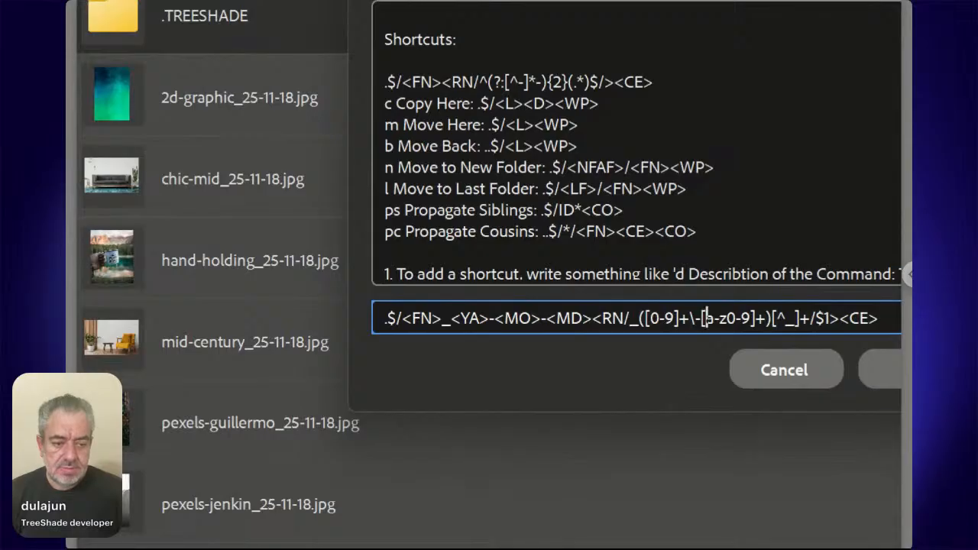
key(Delete)
key(Delete)
key(Delete)
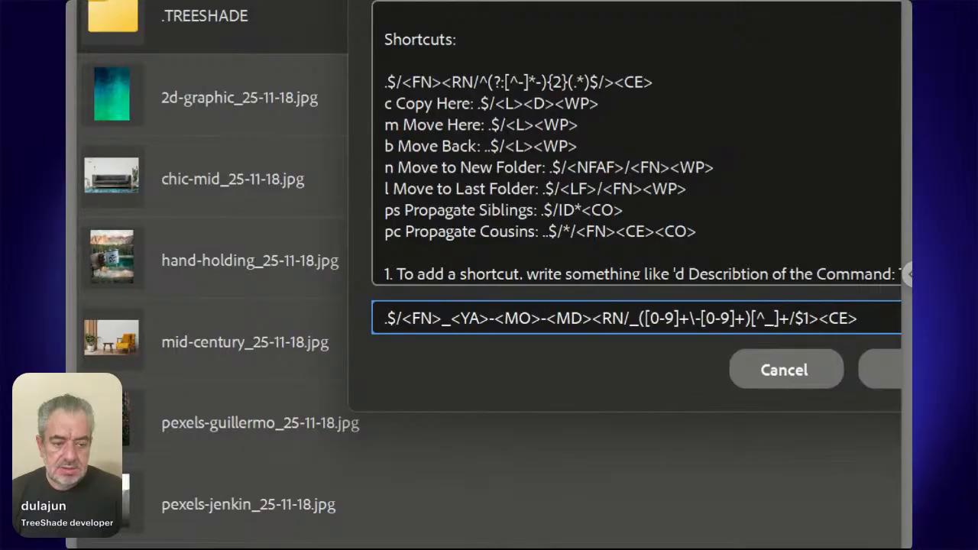
- Copy the \-[0-9]+ part of the pattern and insert the duplicate just before the closing parenthesis
key(Right)
key(Right)
key(Right)
key(Right)
key(Right)
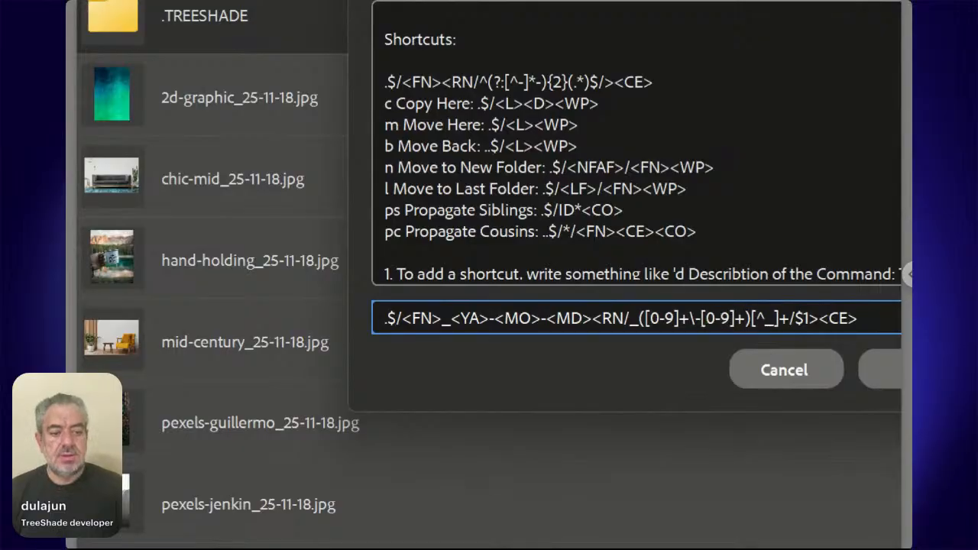
key(Left)
key(Left)
key(Left)
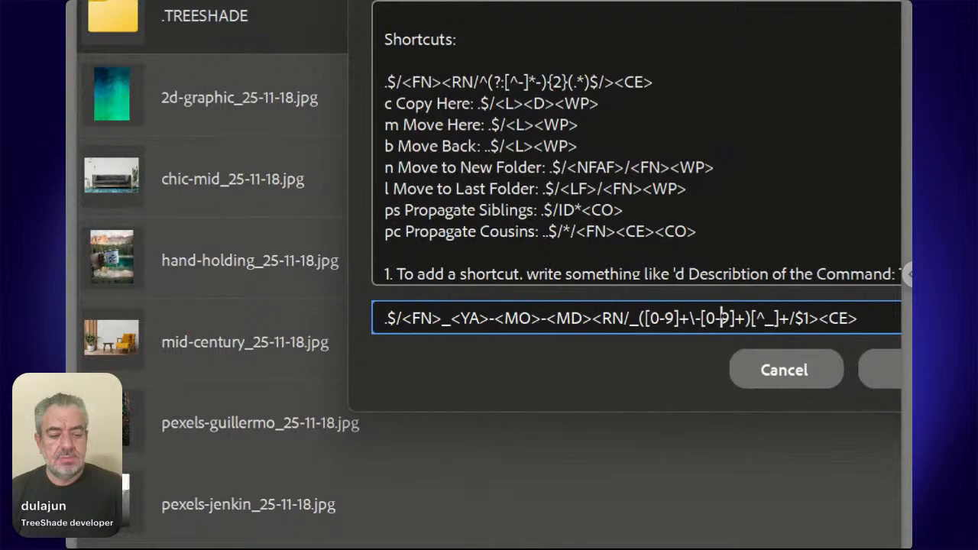
key(Left)
key(Left)
key(Left)
key(Left)
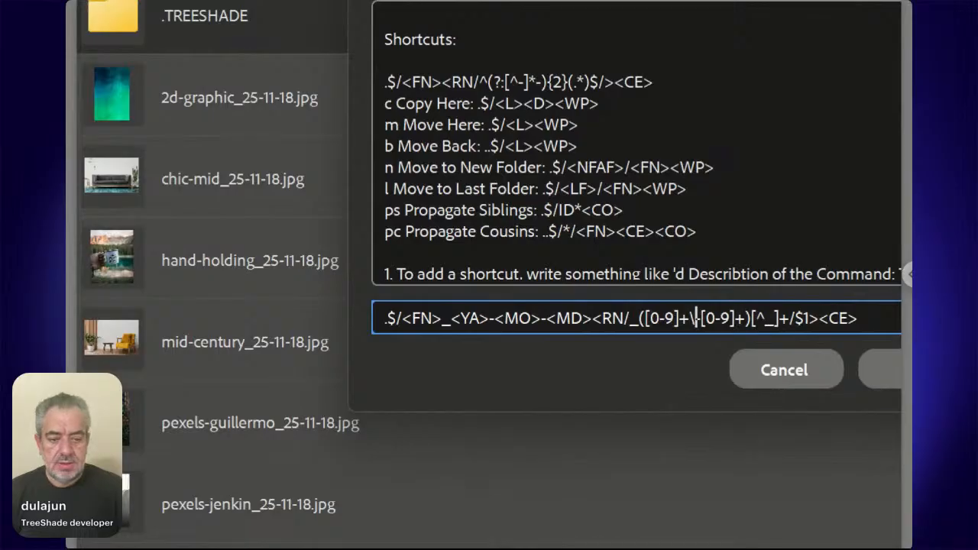
key(Left)
key(Left)
key(Right)
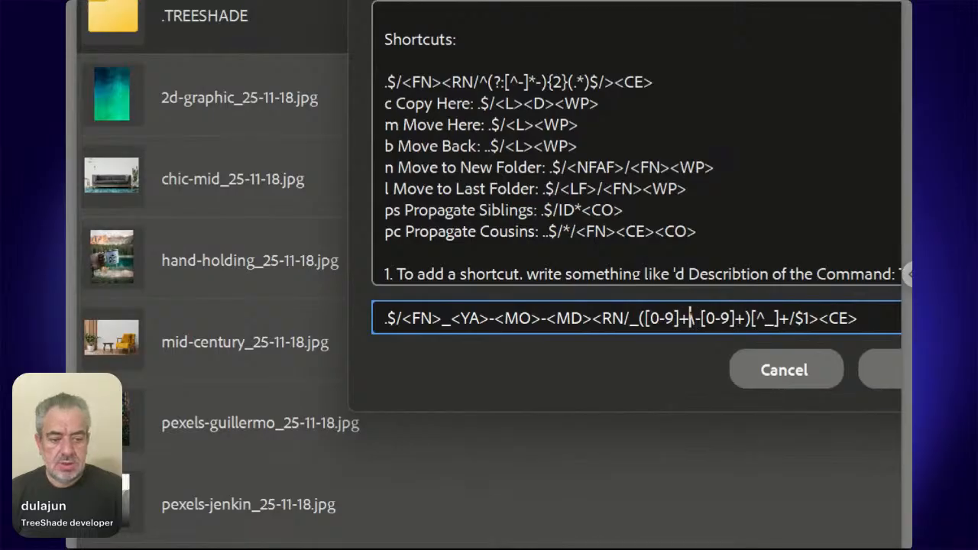
key(shift+Right)
key(shift+Right)
key(shift+Right)
key(shift+Right)
key(shift+Right)
key(shift+Right)
key(shift+Right)
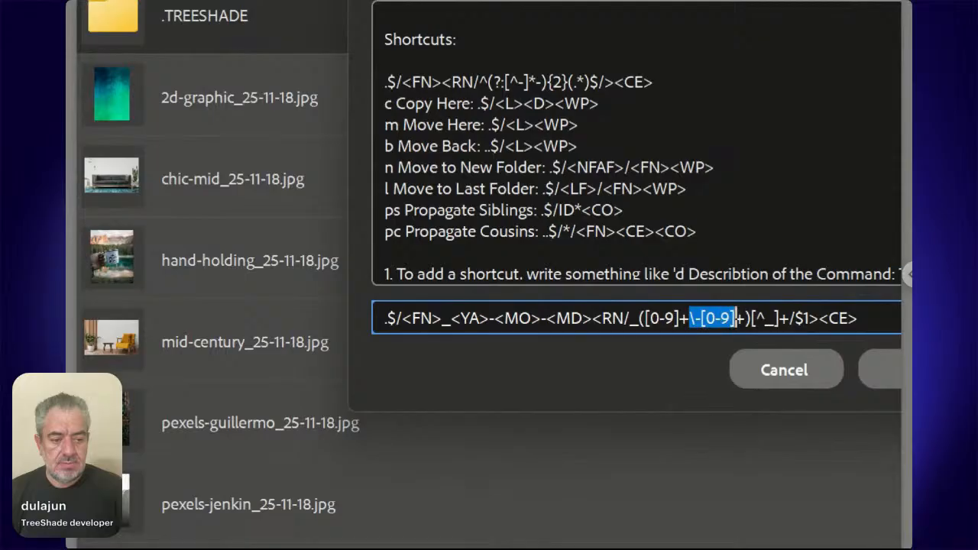
key(shift+Right)
key(ctrl+c)
key(Right)
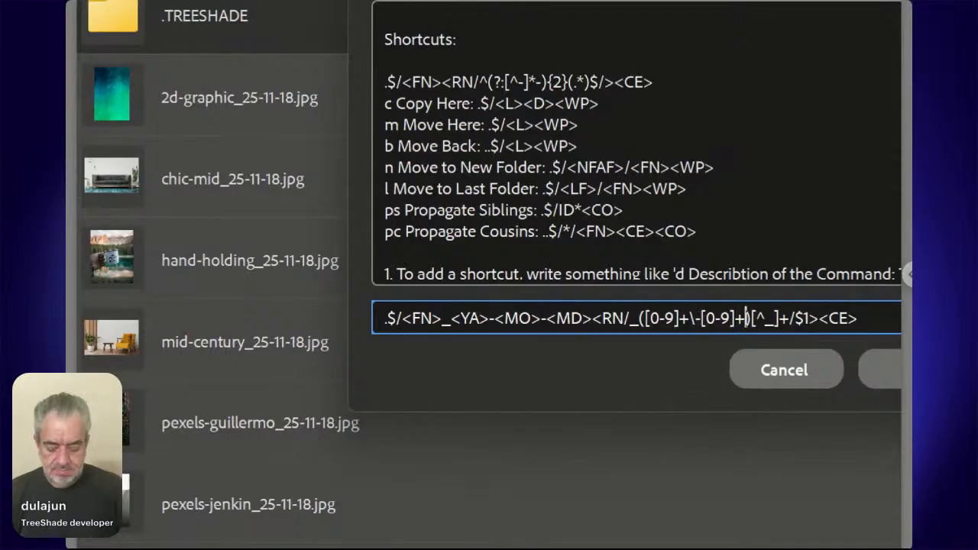
key(ctrl+v)
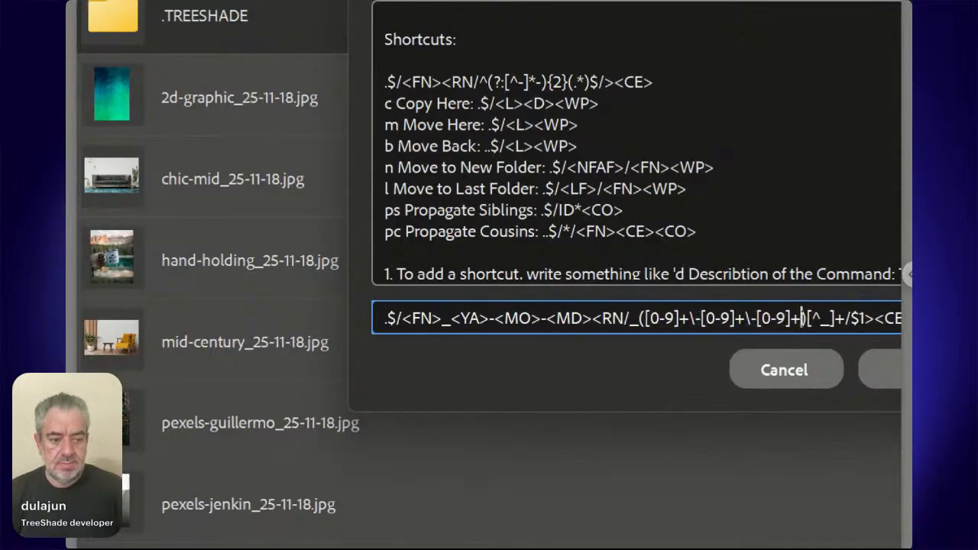
- Examine the three digit groups and their escaped hyphens inside the pattern's parentheses
key(shift+Left)
key(shift+Left)
key(shift+Left)
key(shift+Left)
key(shift+Left)
key(shift+Left)
key(shift+Left)
key(shift+Left)
key(shift+Left)
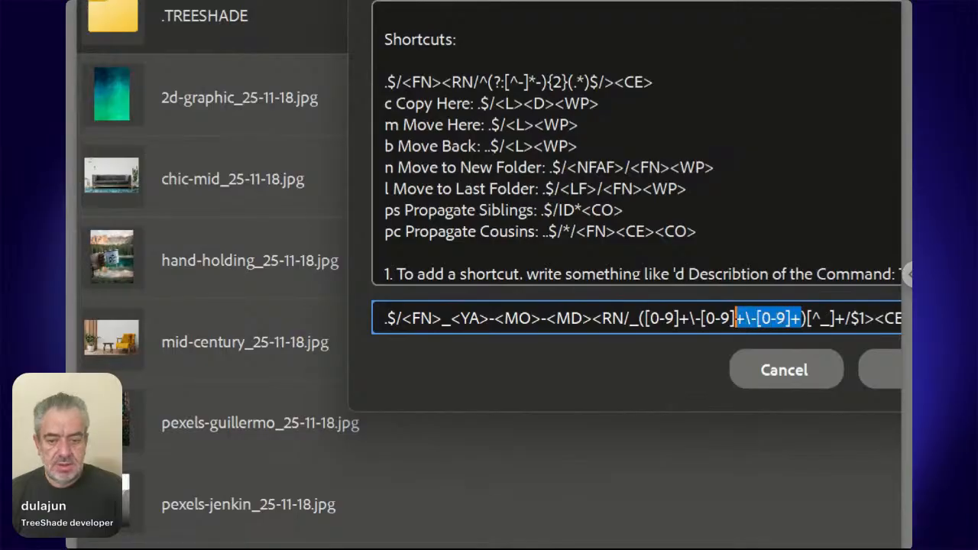
key(Left)
key(Left)
key(Left)
key(Left)
key(Left)
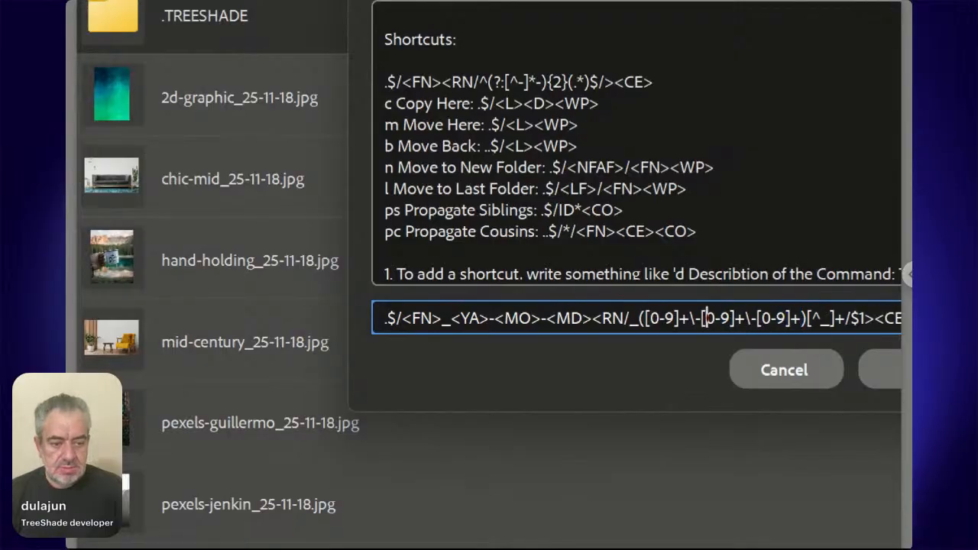
key(Left)
key(Left)
key(Left)
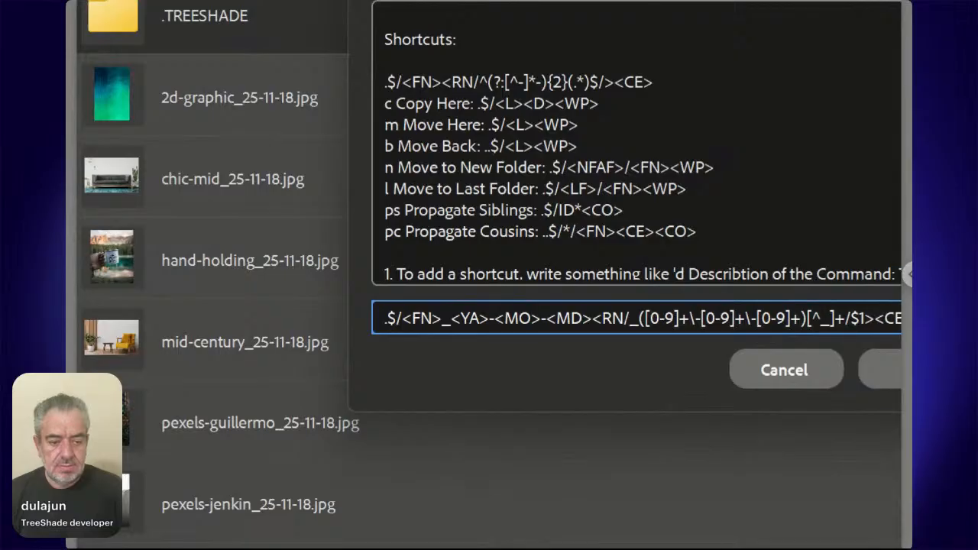
key(Right)
key(Right)
key(Right)
key(Right)
key(Right)
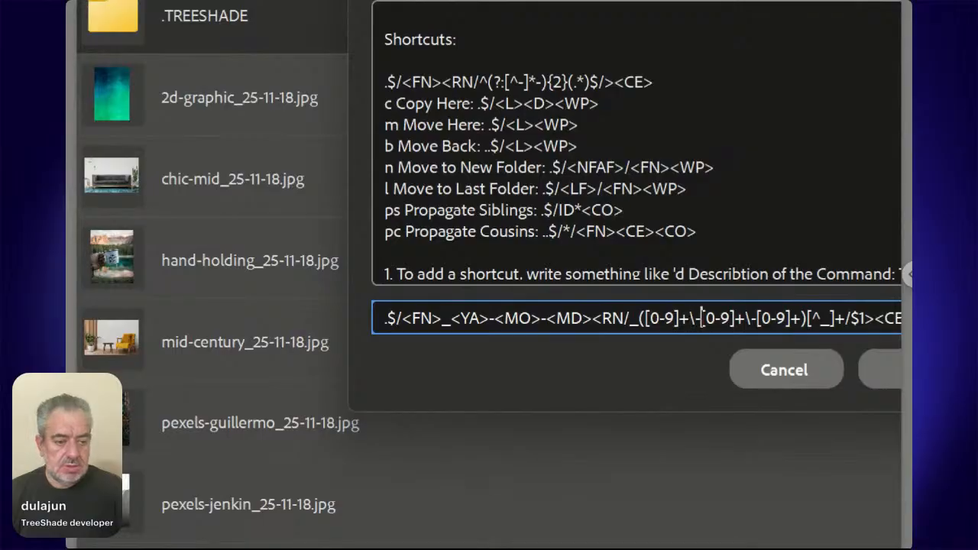
key(Right)
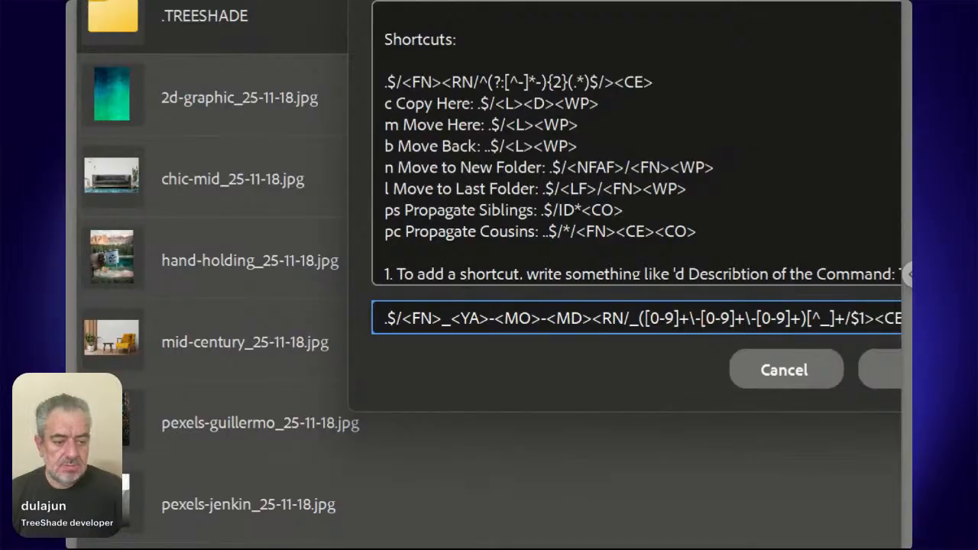
key(Left)
key(Left)
key(Left)
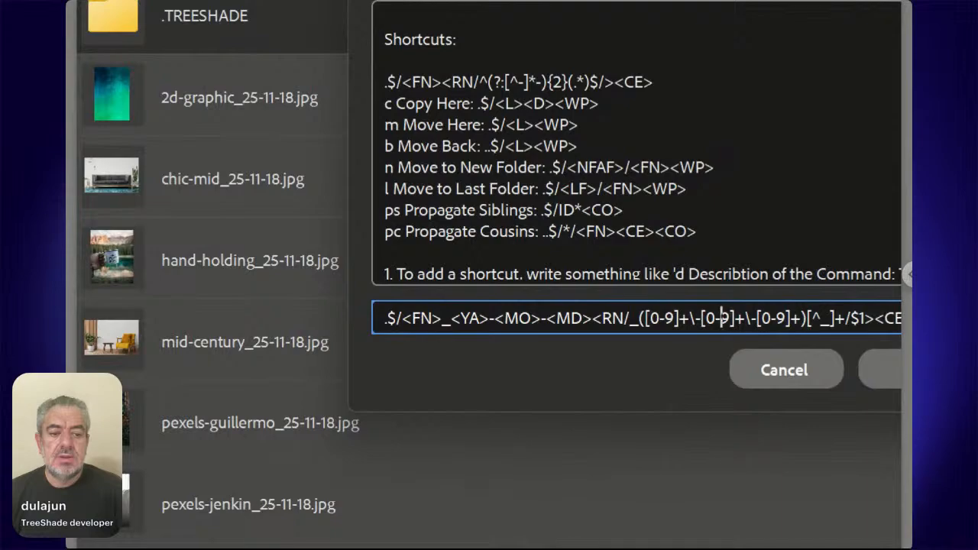
- Highlight [0-9]+\-[0-9]+\-[0-9]+ inside the parentheses to review what the capture group covers
key(Left)
key(Left)
key(Left)
key(Left)
key(Left)
key(Left)
key(Left)
key(Left)
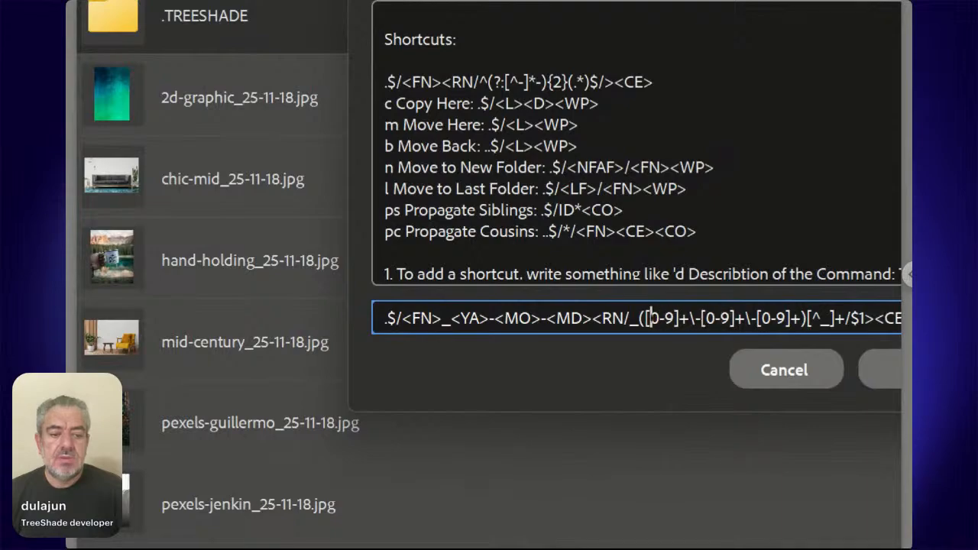
key(shift+Right)
key(shift+Right)
key(shift+Right)
key(shift+Right)
key(shift+Right)
key(shift+Right)
key(shift+Right)
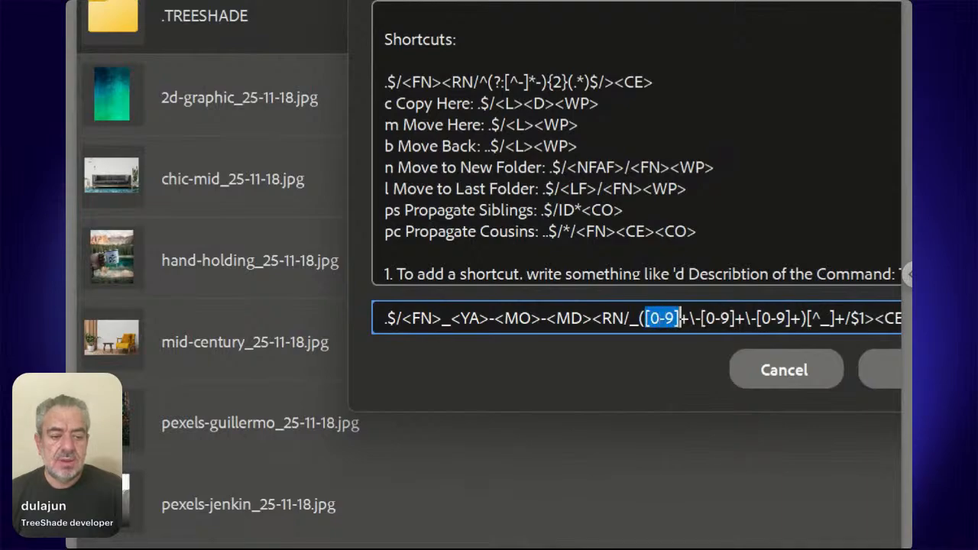
key(shift+Right)
key(shift+Right)
key(shift+Right)
key(shift+Right)
key(shift+Right)
key(shift+Right)
key(shift+Right)
key(shift+Right)
key(shift+Right)
key(shift+Right)
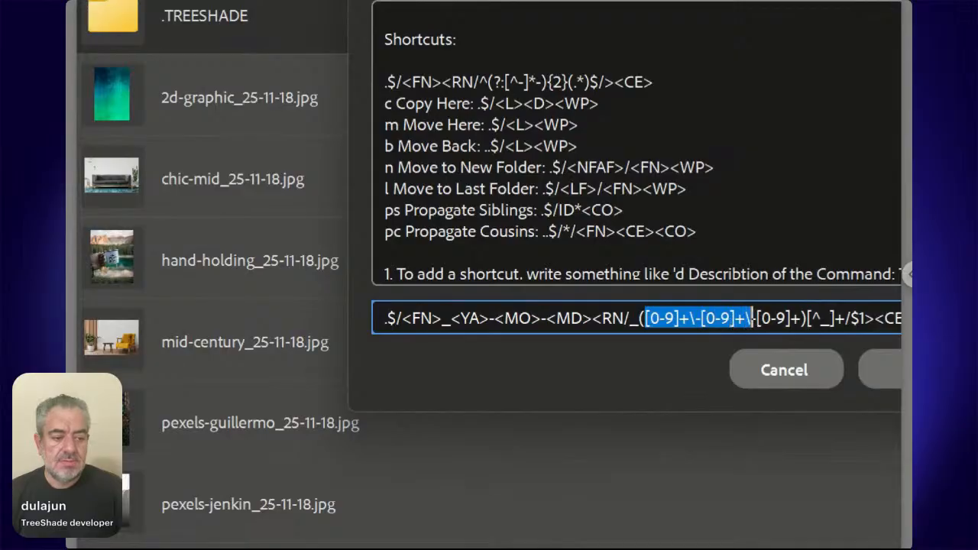
key(shift+Right)
key(shift+Right)
key(shift+Right)
key(shift+Right)
key(shift+Right)
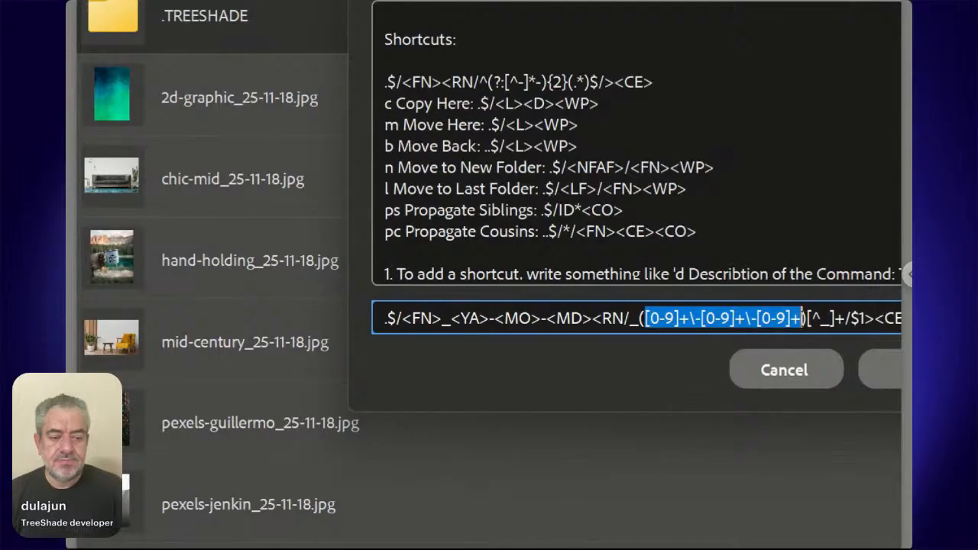
key(Right)
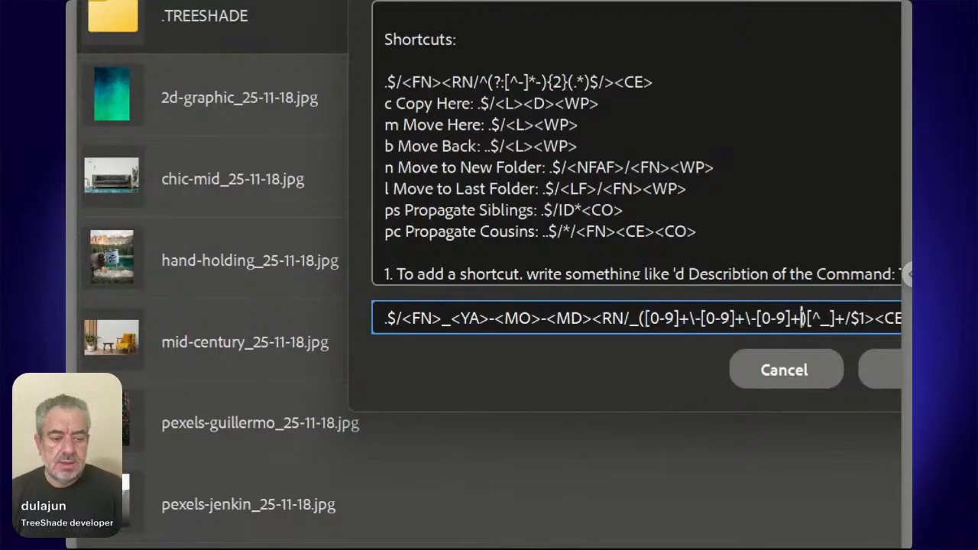
- Delete [^_]+ after the closing parenthesis of the pattern's capture group
key(Right)
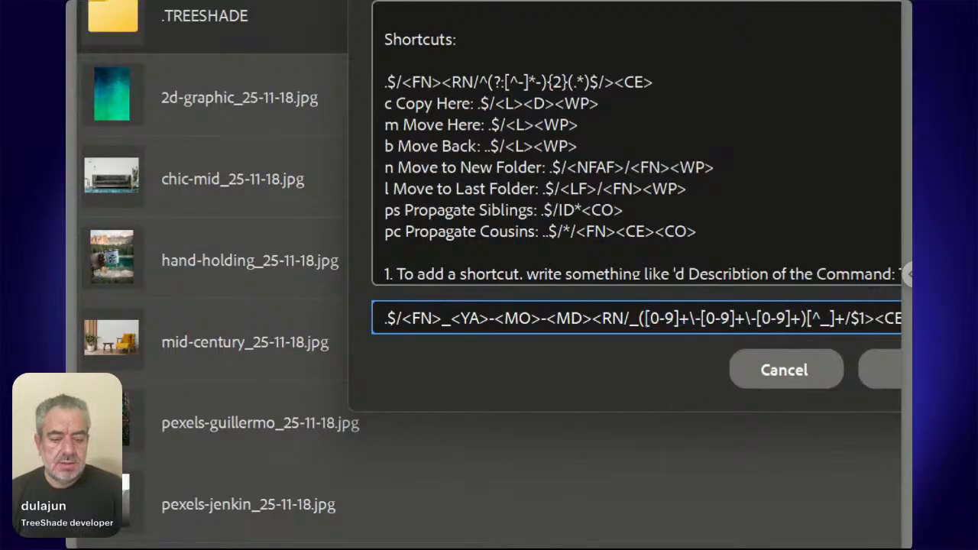
key(Delete)
key(Delete)
key(Delete)
key(Delete)
key(Delete)
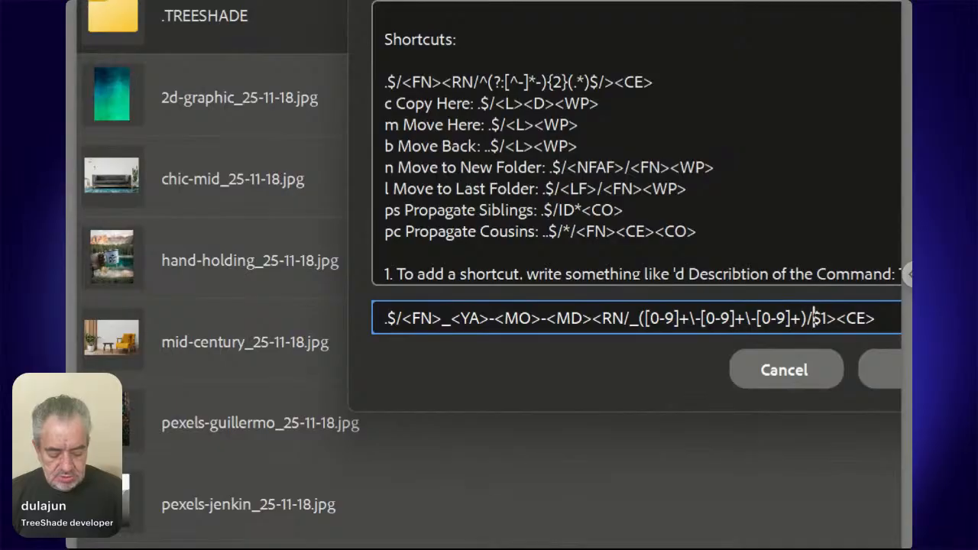
- Wrap $1 in the replacement part in escaped square brackets as \[$1\]
text(\[)
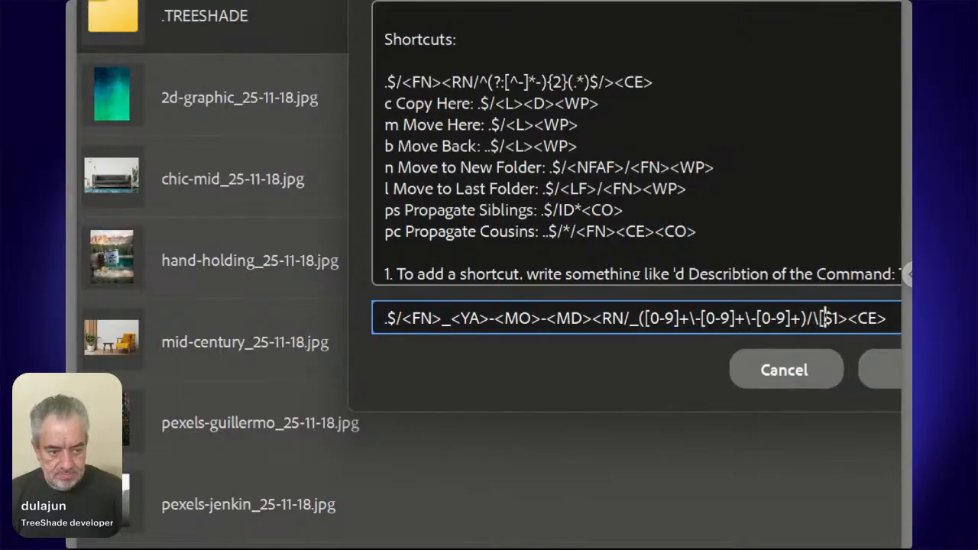
key(Right)
key(Right)
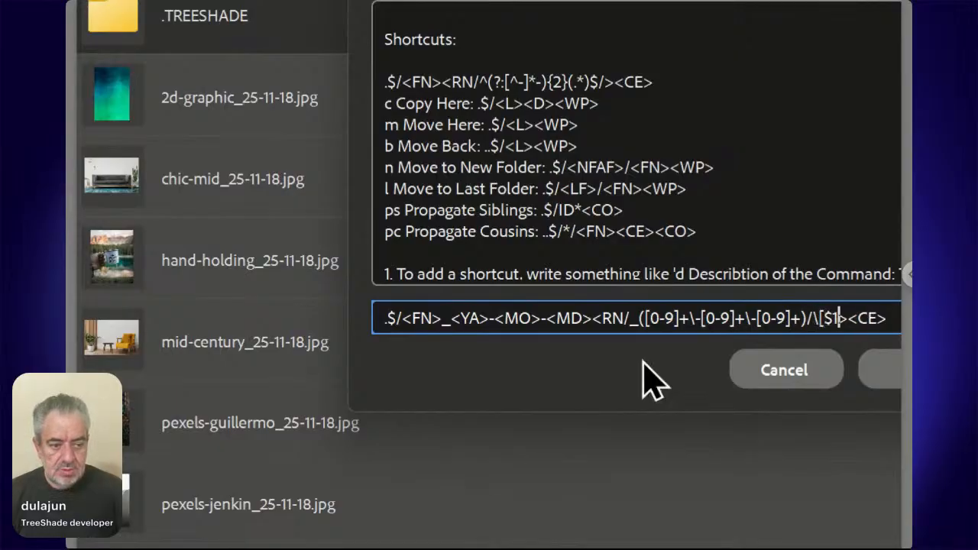
text(\])
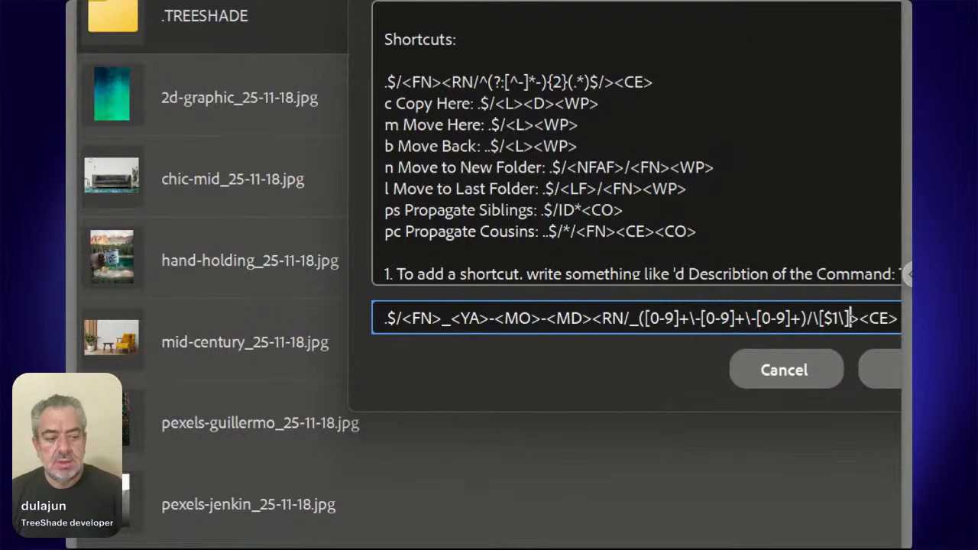
- Run the rename command, check the new name proposed for 2d-graphic_25-11-18.jpg, and abort the operation
click(879, 370)
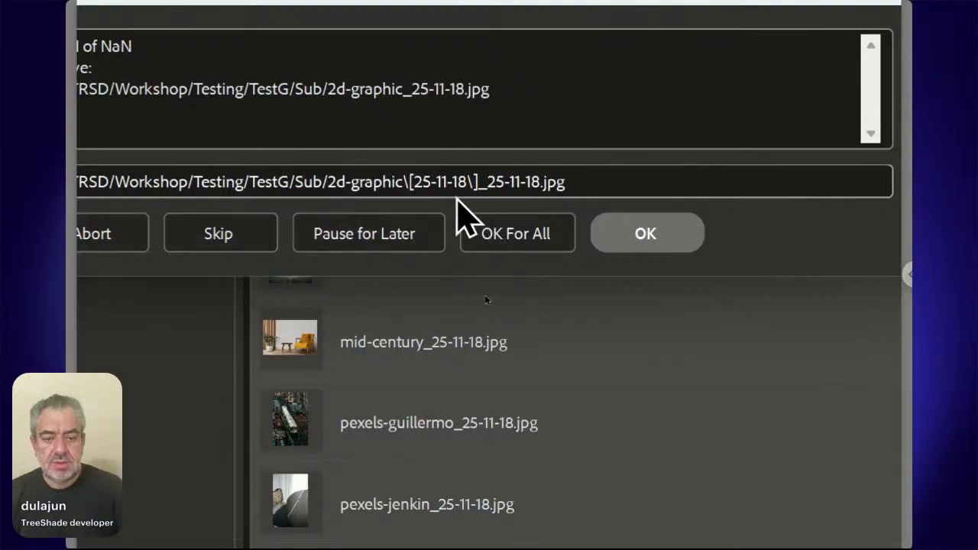
click(404, 182)
text(\)
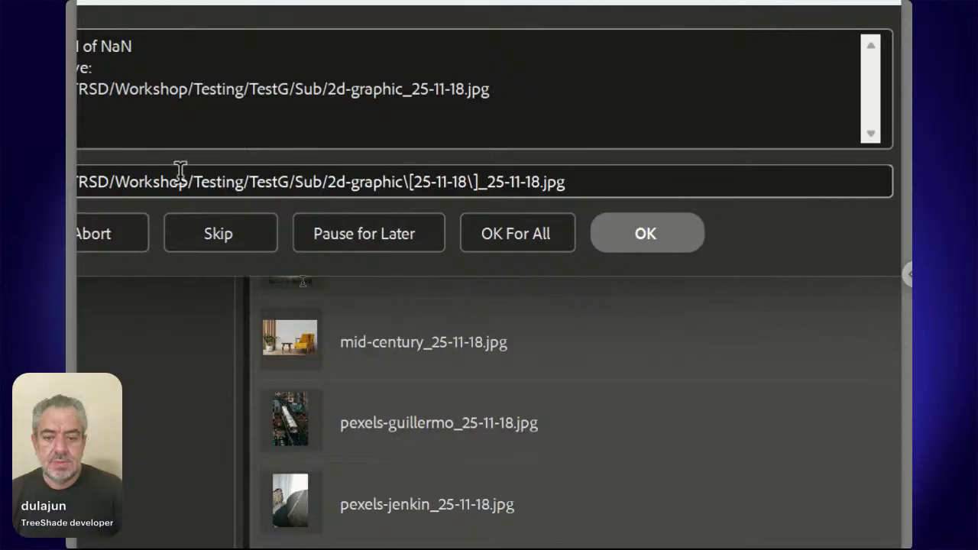
click(276, 234)
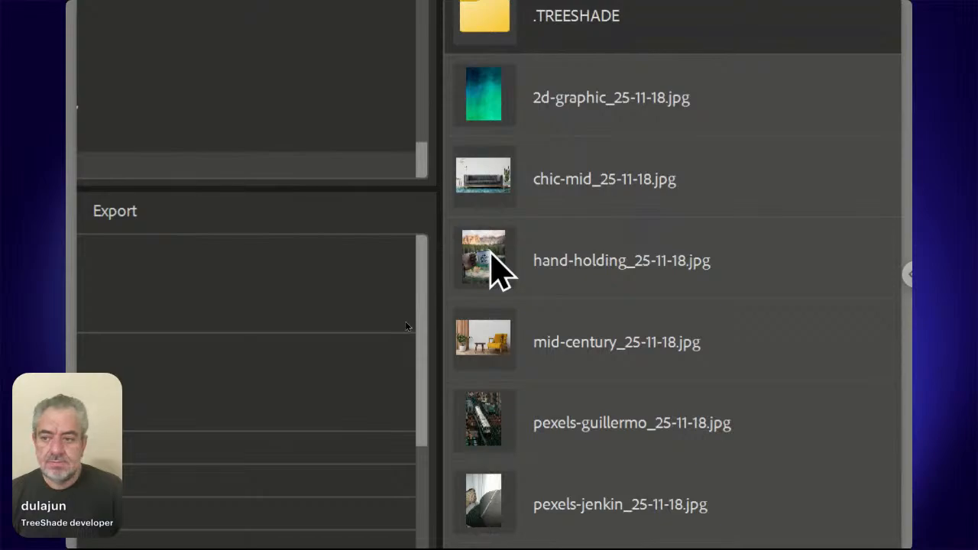
- Reopen the rename command for the selected images and remove the backslash before [ in the replacement part
right_click(491, 257)
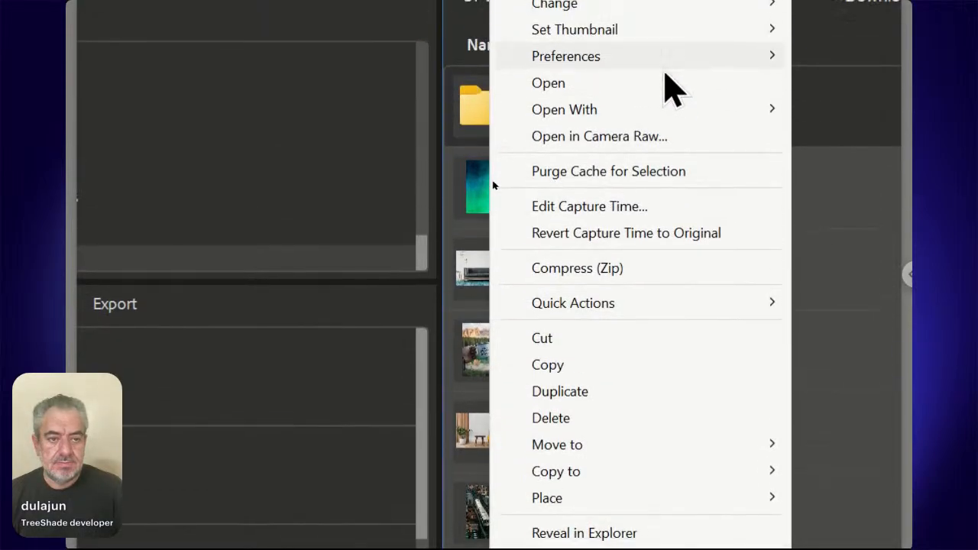
mouse_move(665, 91)
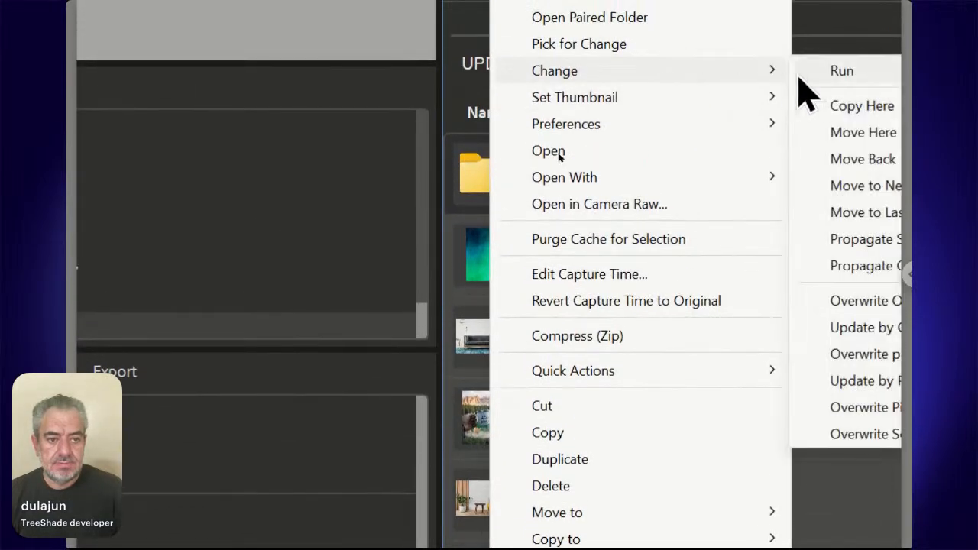
click(821, 70)
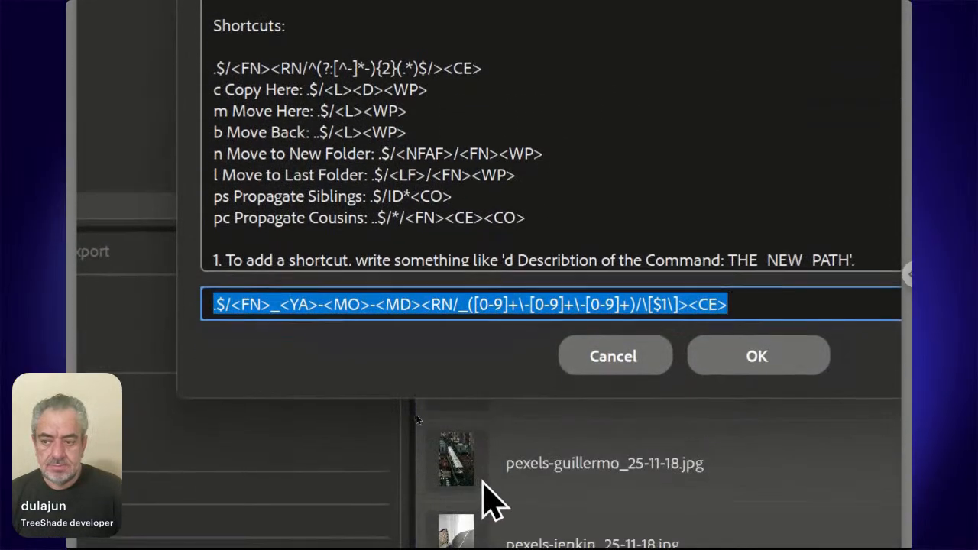
click(580, 304)
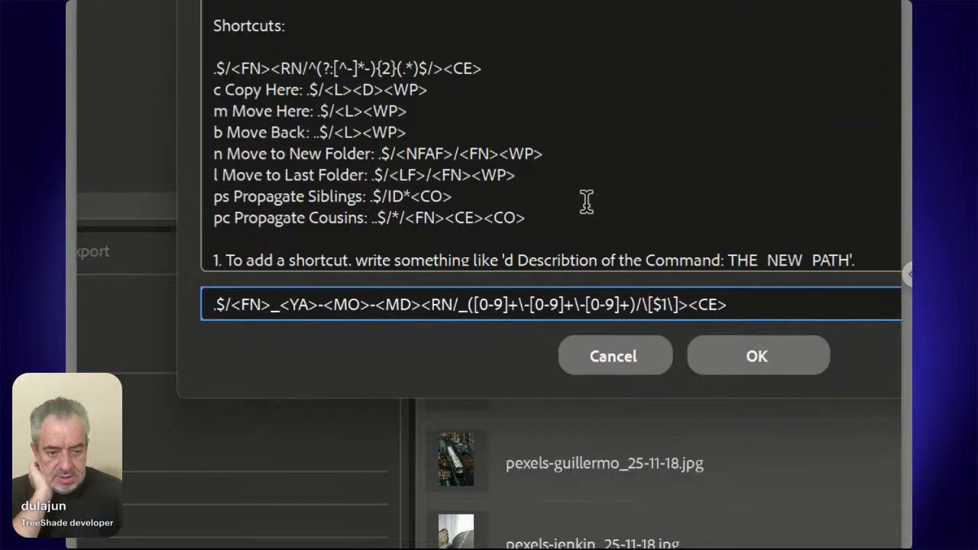
key(BackSpace)
key(Right)
key(Right)
key(Right)
key(Right)
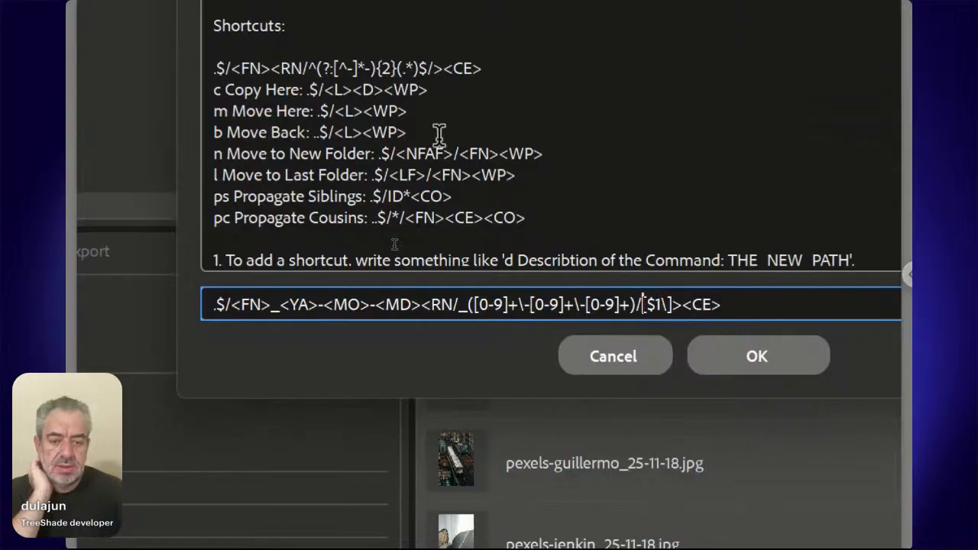
- Look up the <RN/from/to> syntax in the reference text and change the closing \] to ], making the replacement part /[$1]
scroll(439, 134, down, 6)
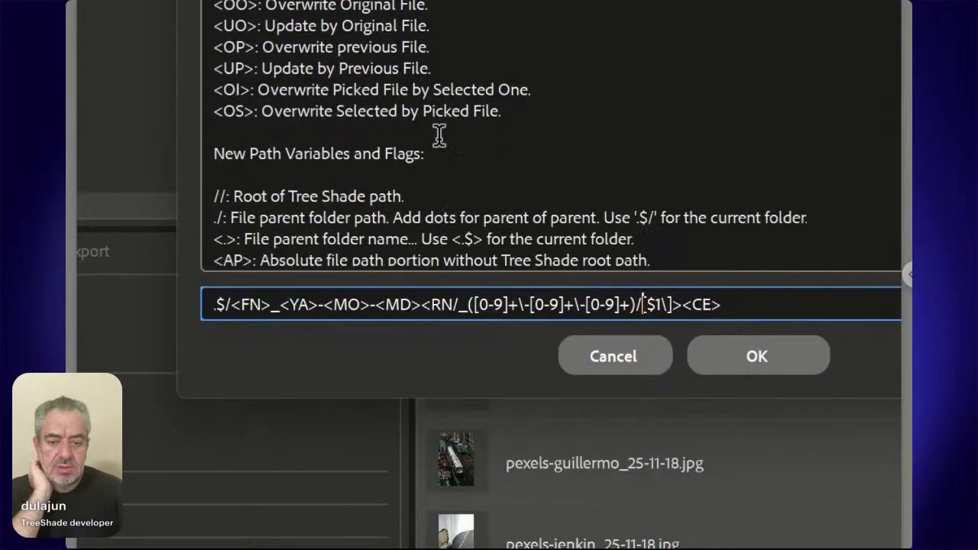
scroll(439, 135, down, 6)
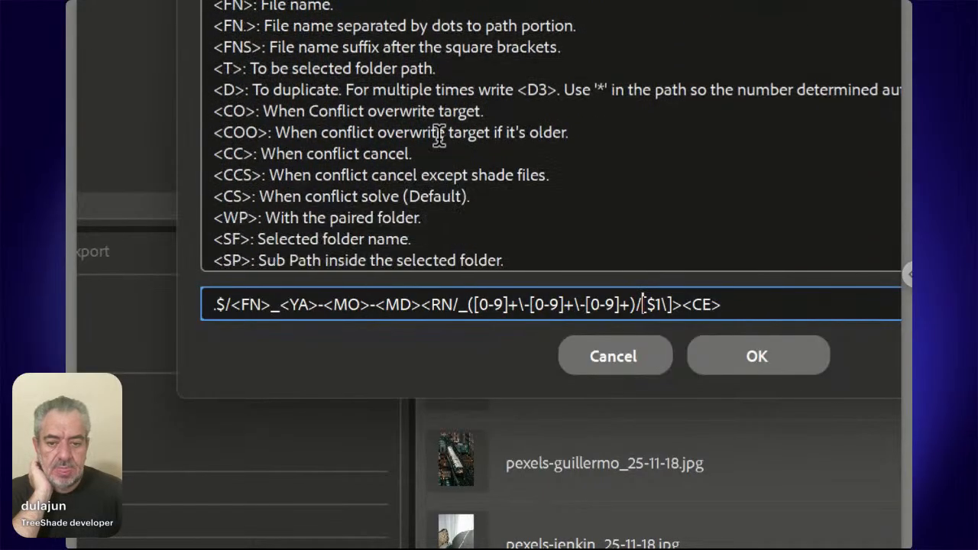
scroll(439, 136, down, 6)
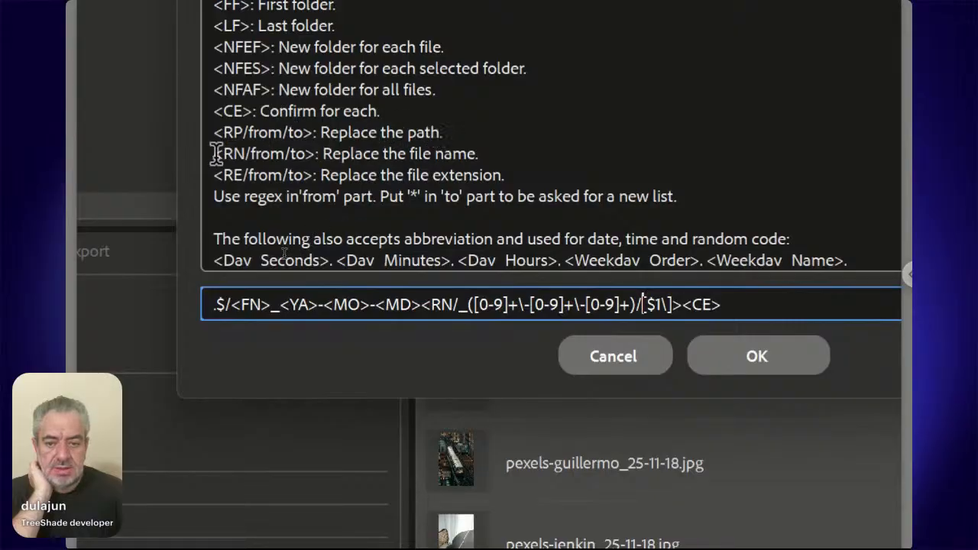
drag(217, 153, 314, 155)
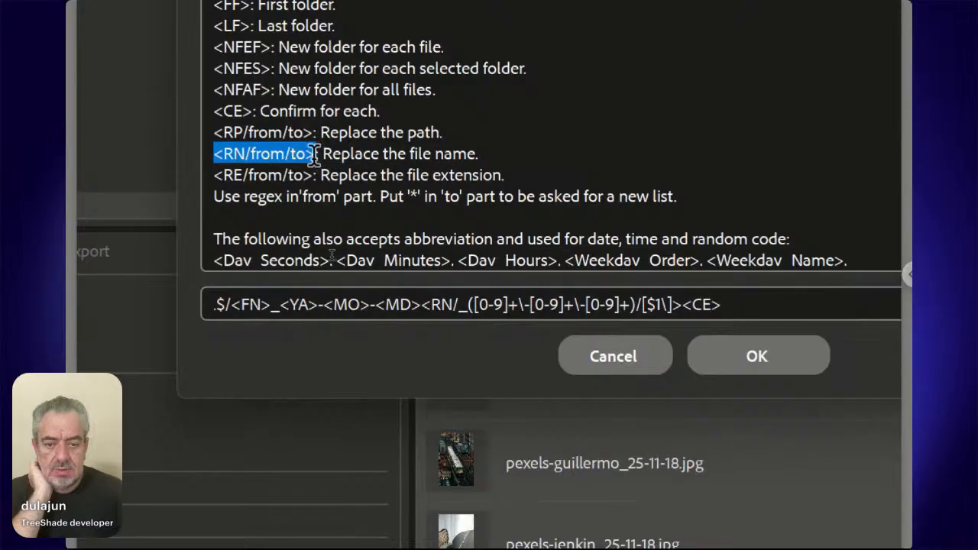
click(662, 304)
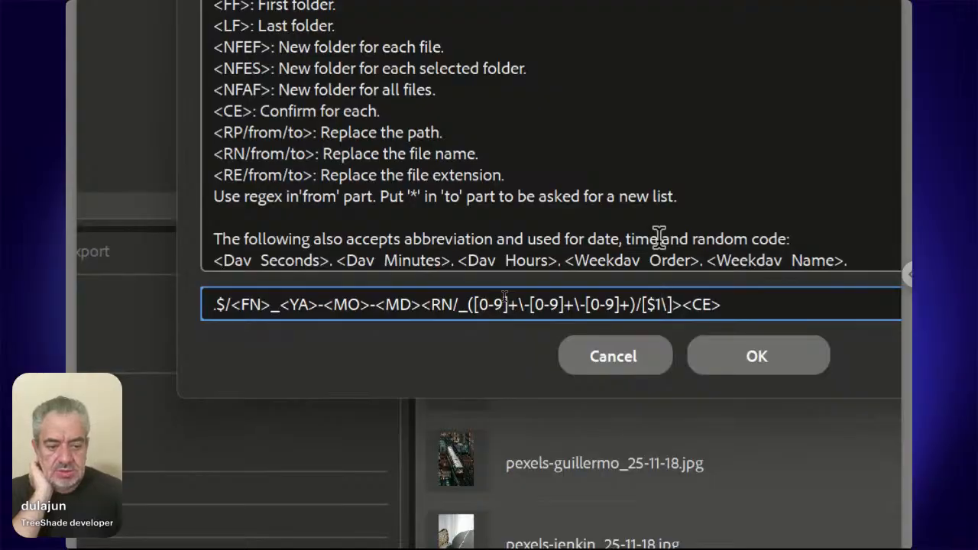
key(BackSpace)
key(BackSpace)
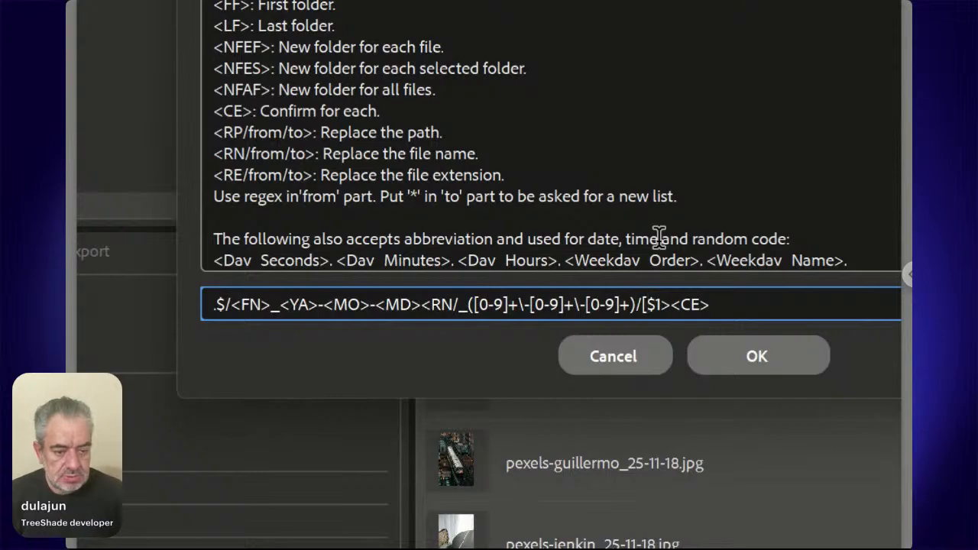
key(BackSpace)
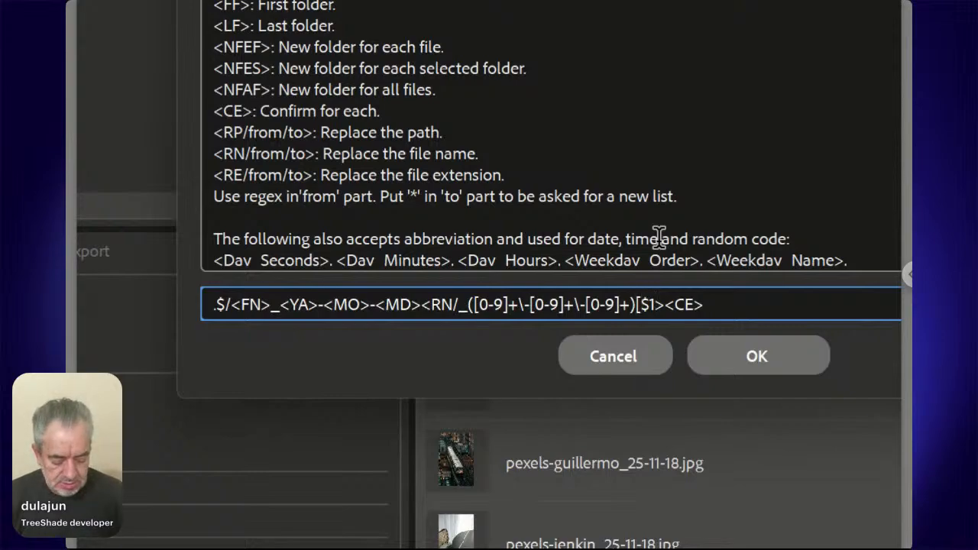
text(])
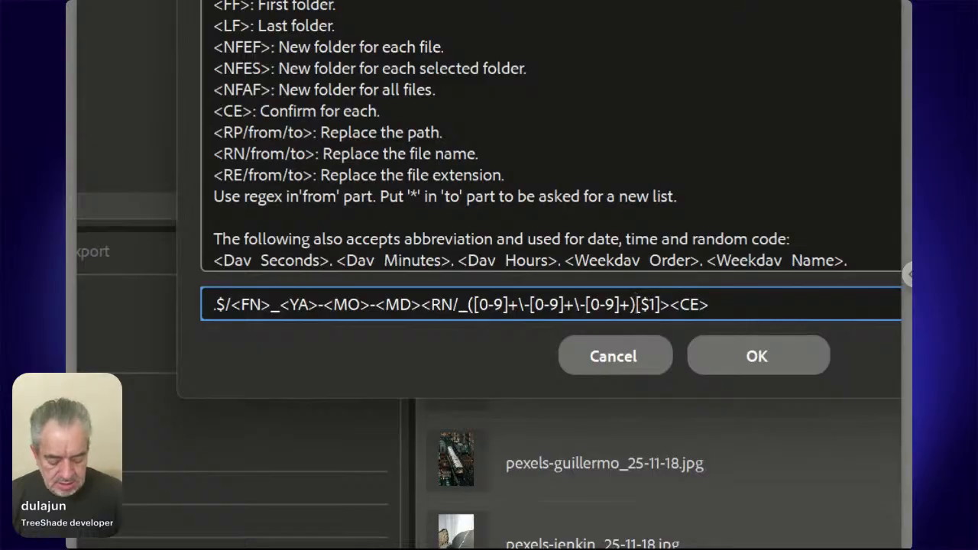
text(/)
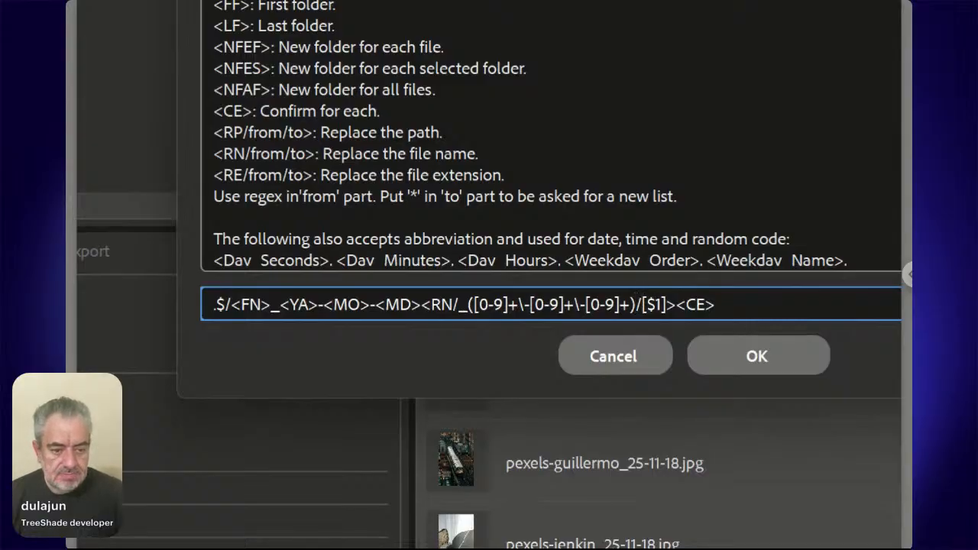
- Insert a space before [$1] in the replacement part of the command
shift+click(459, 304)
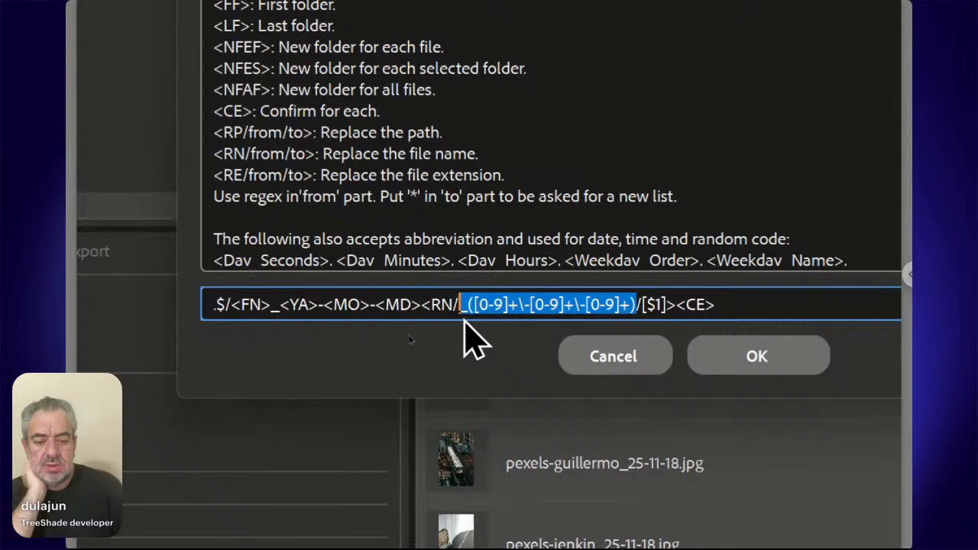
click(642, 309)
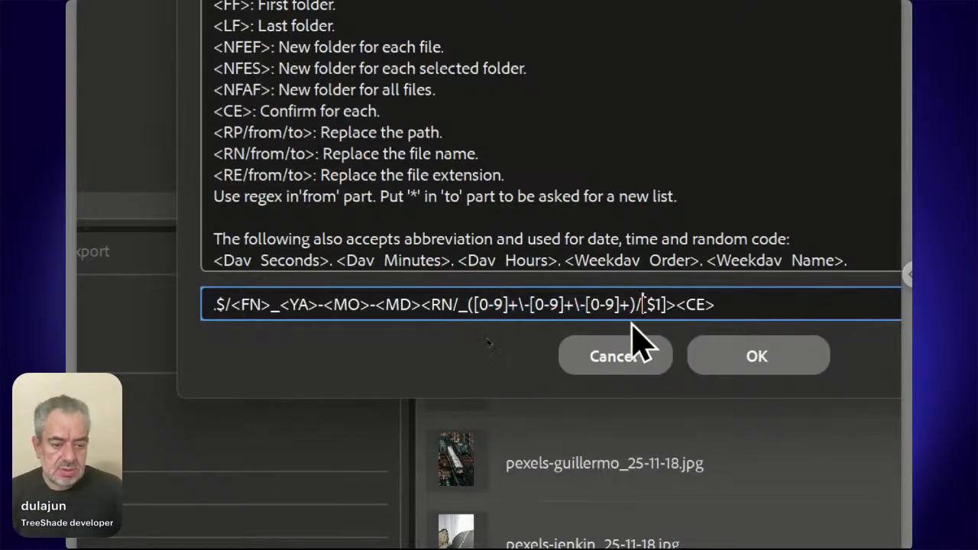
text(_)
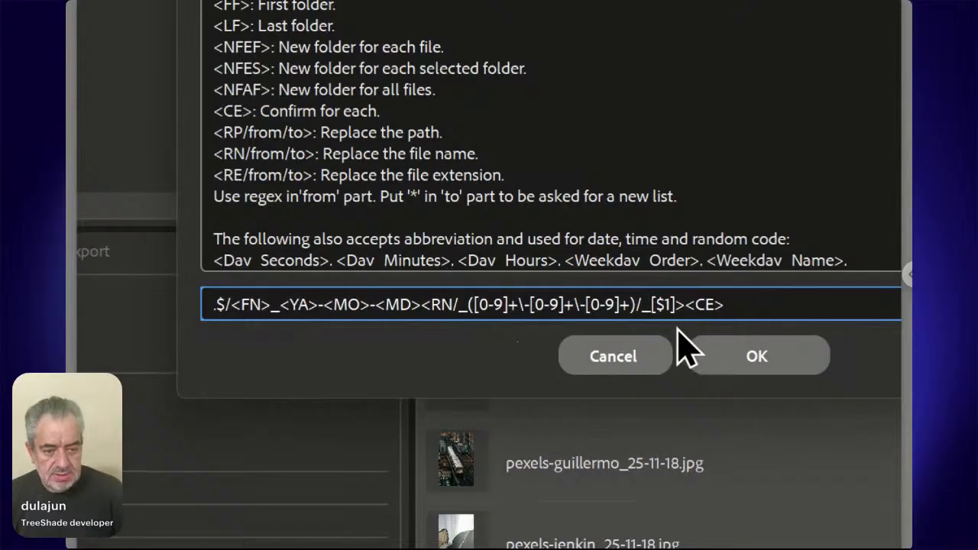
key(BackSpace)
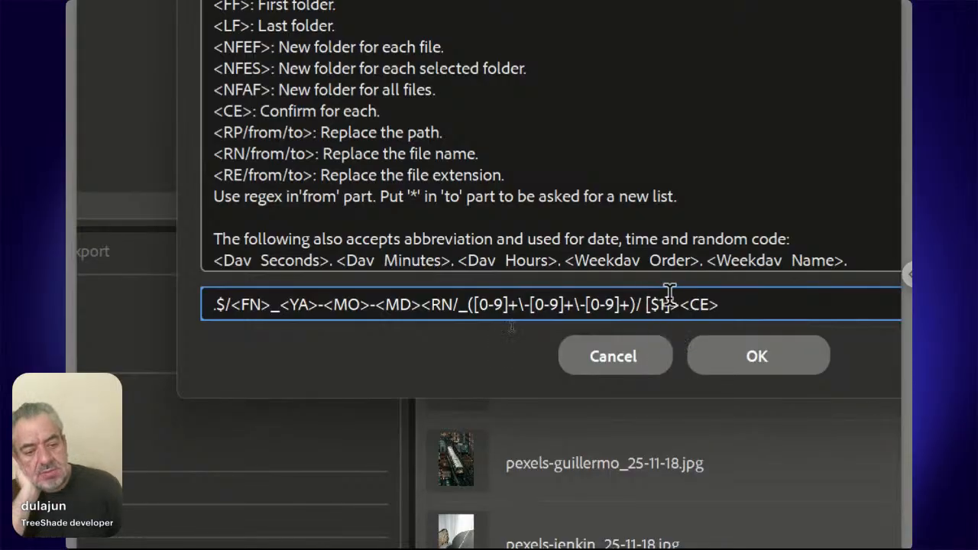
- Run the revised command, check the new name proposed for chic-mid_25-11-18.jpg, and abort the operation
click(771, 365)
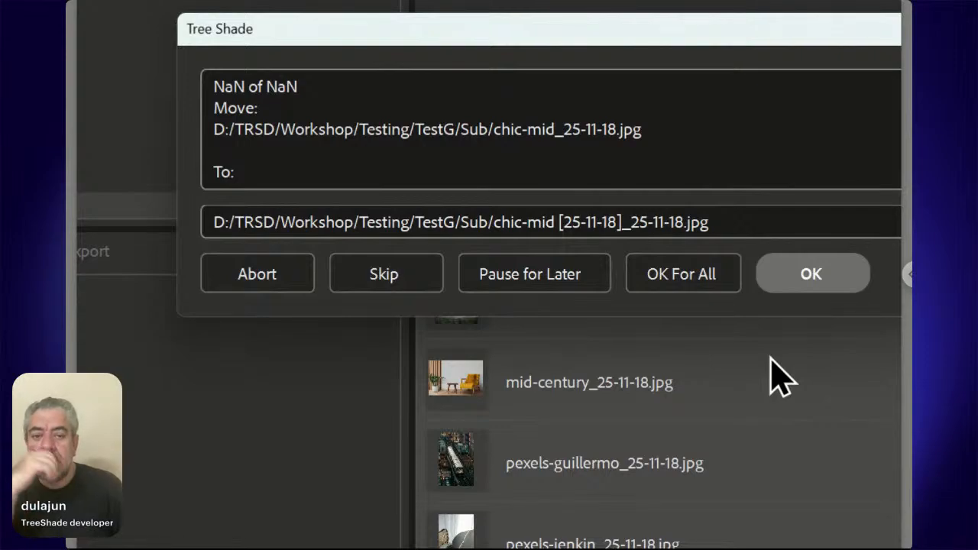
click(294, 268)
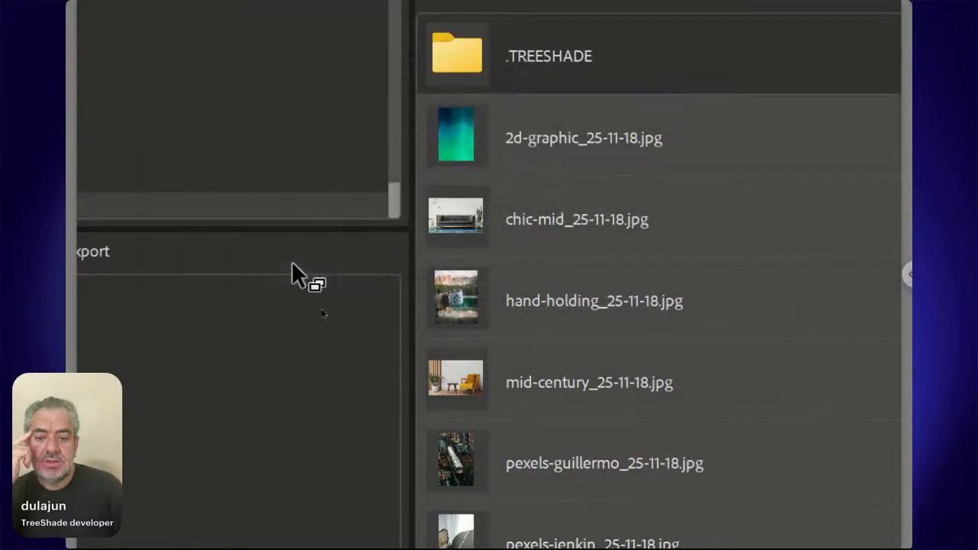
- Reopen the rename command for the selected images and remove _<YA>-<MO>-<MD> after <FN>
right_click(473, 285)
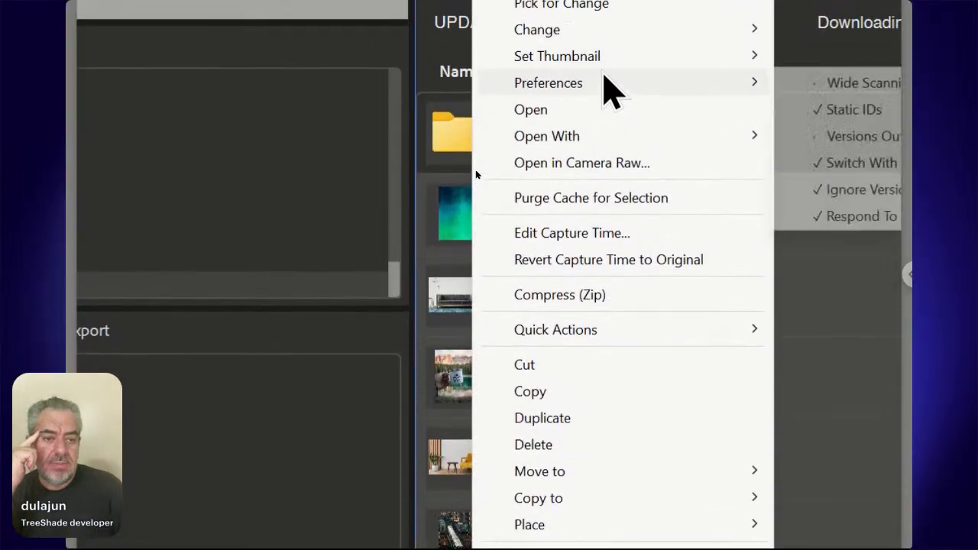
mouse_move(607, 73)
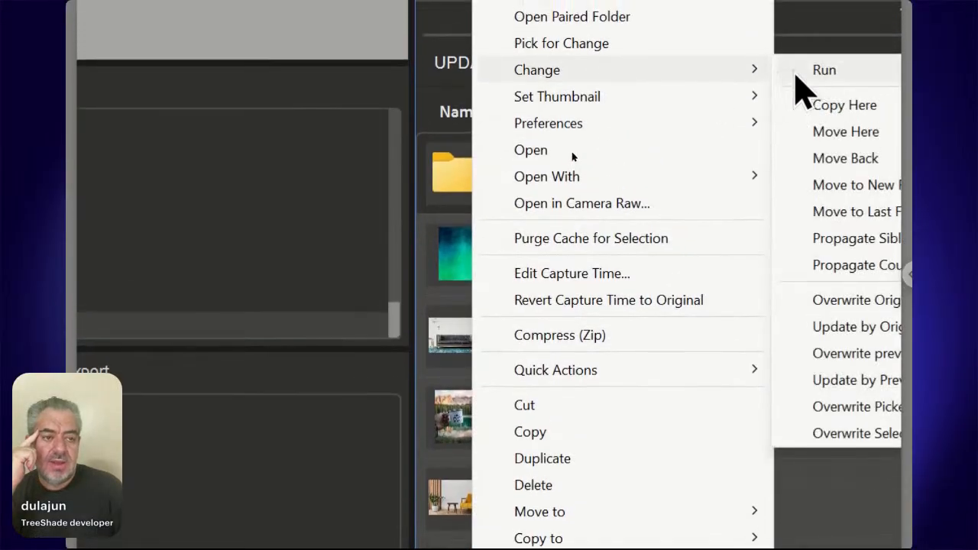
click(794, 77)
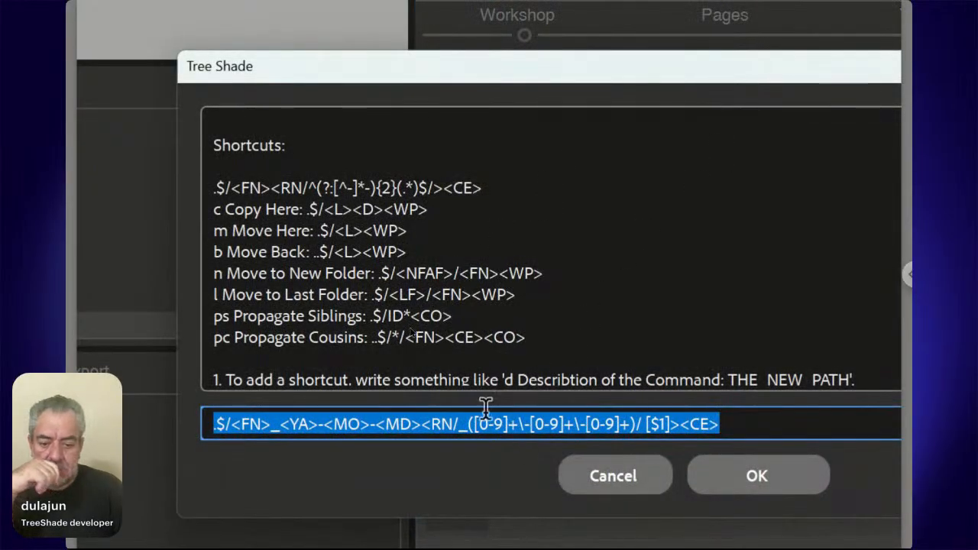
click(425, 427)
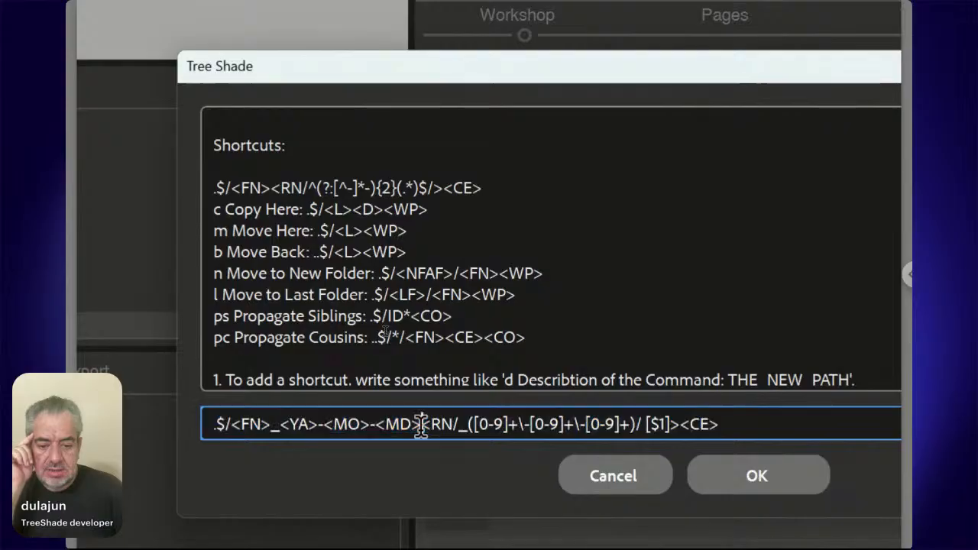
drag(422, 426, 210, 422)
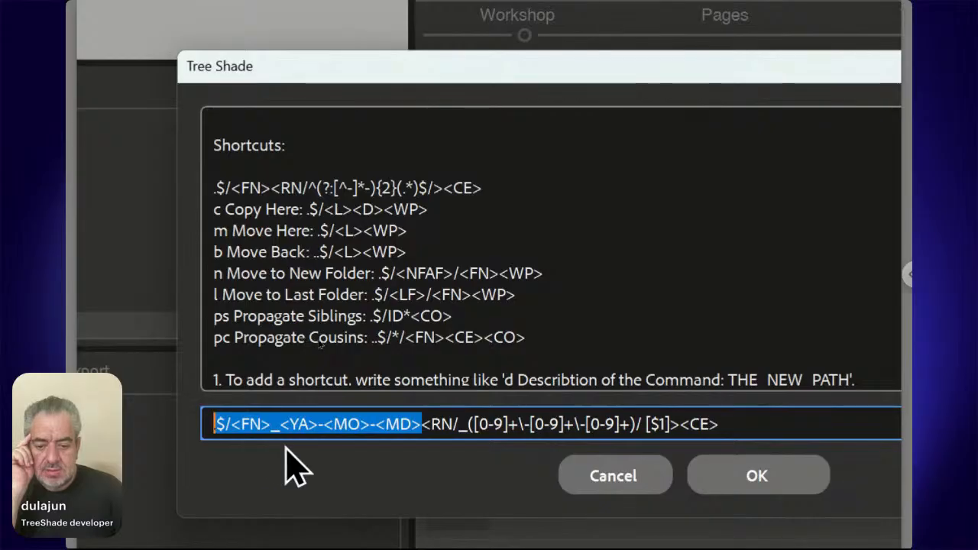
click(418, 424)
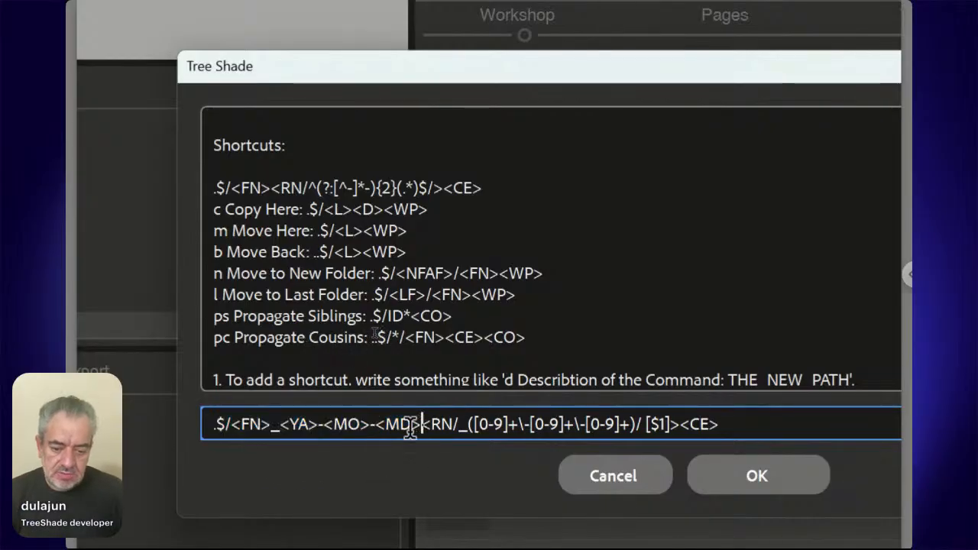
shift+click(271, 425)
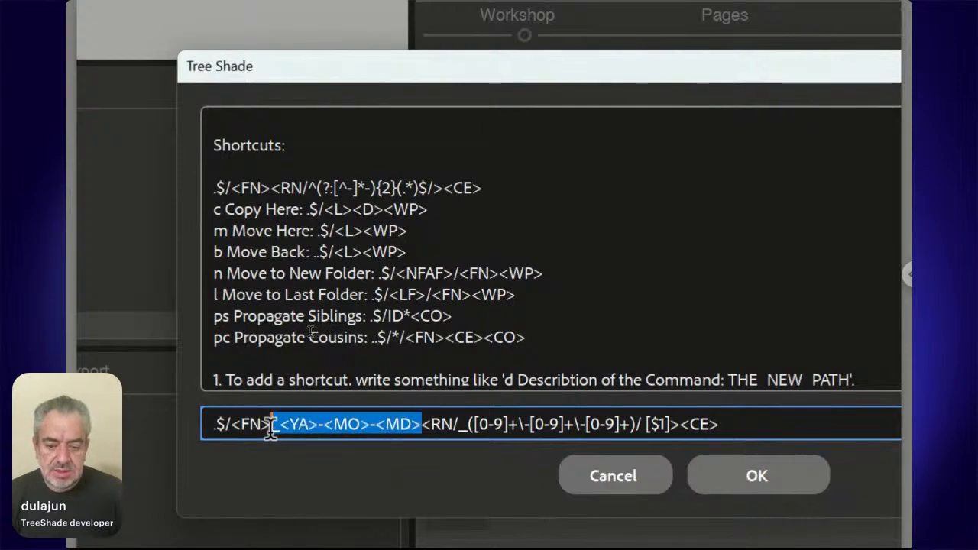
key(BackSpace)
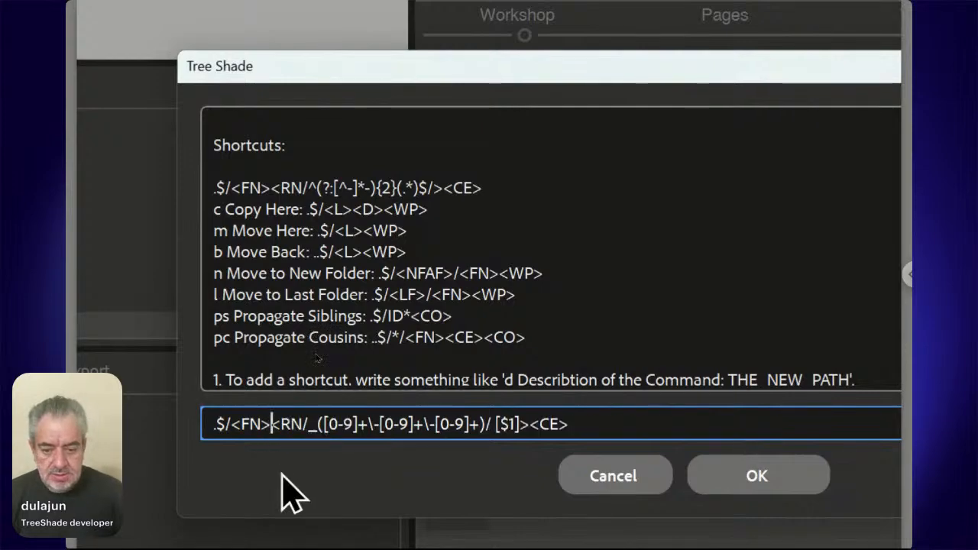
- Review the shortened command part by part: .$/<FN>, the <RN/…/ [$1]> replacement and the closing <CE>
key(shift+Left)
key(shift+Left)
key(shift+Left)
key(shift+Left)
key(shift+Left)
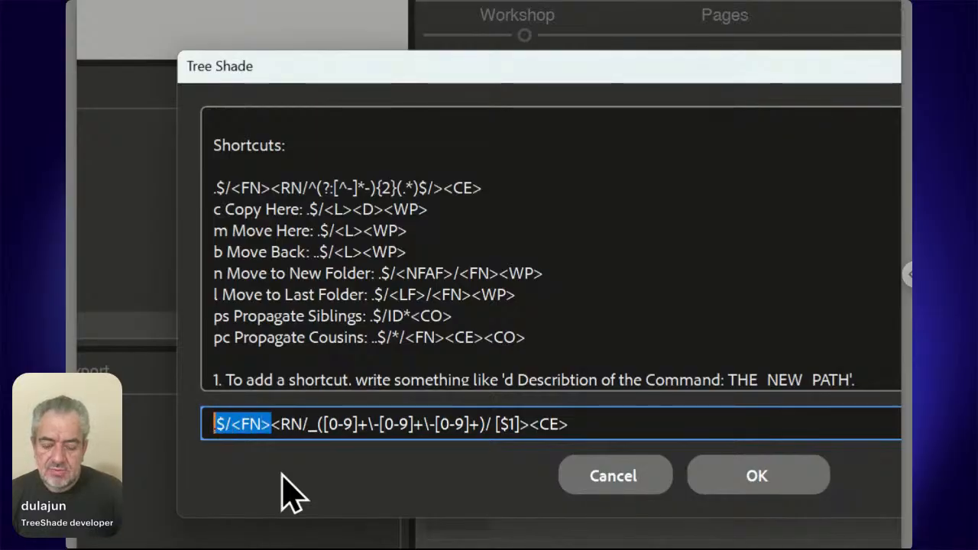
key(Right)
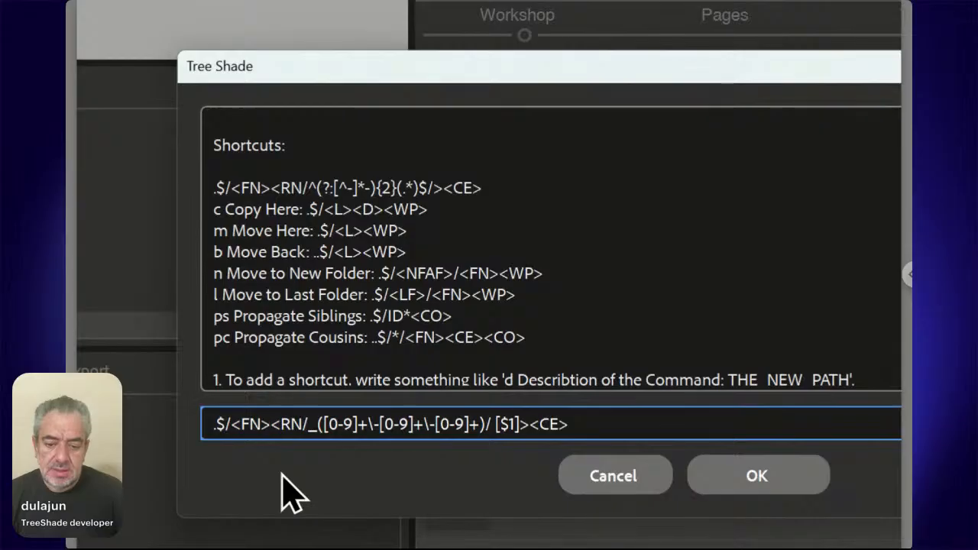
shift+click(529, 422)
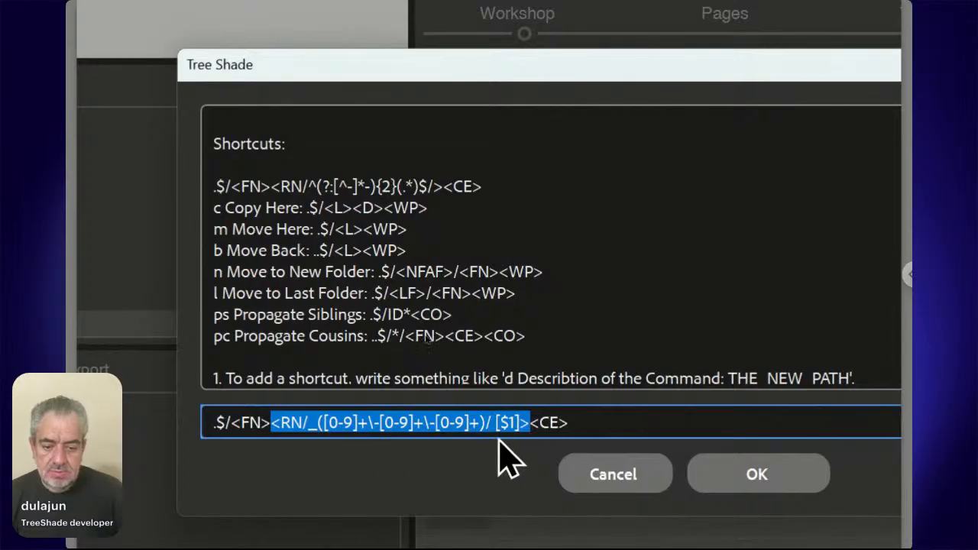
click(530, 423)
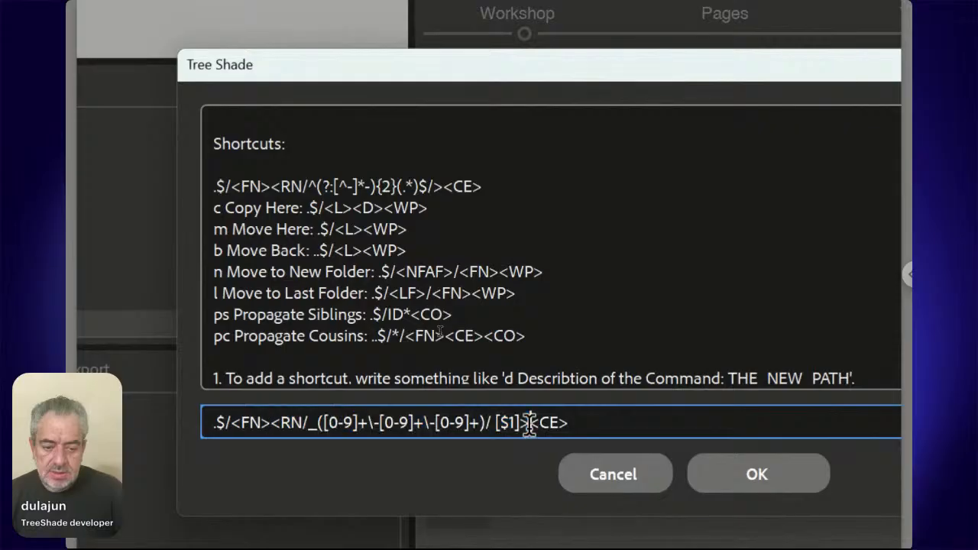
shift+click(569, 427)
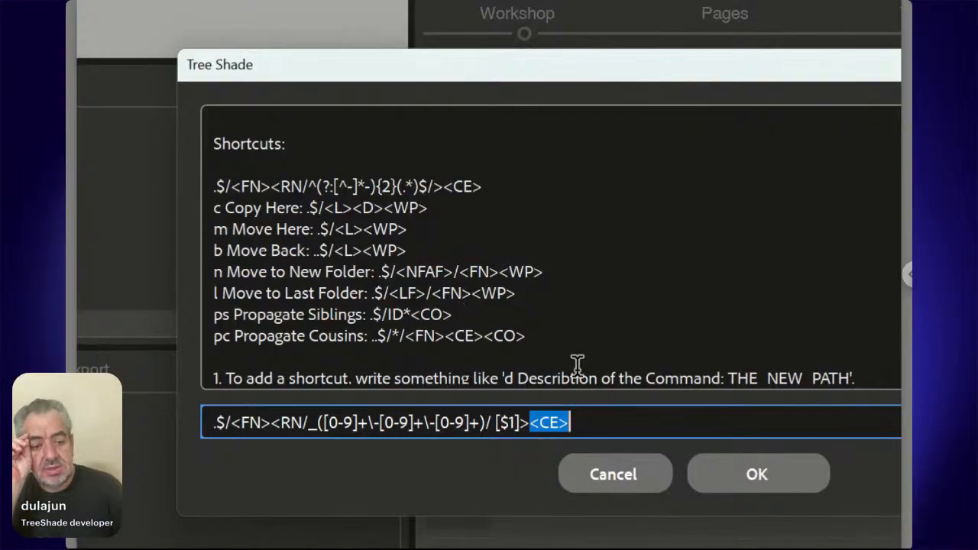
- Run the command .$/<FN><RN/_([0-9]+\-[0-9]+\-[0-9]+)/ [$1]><CE>, accept the renames for all files and check the file list
click(744, 469)
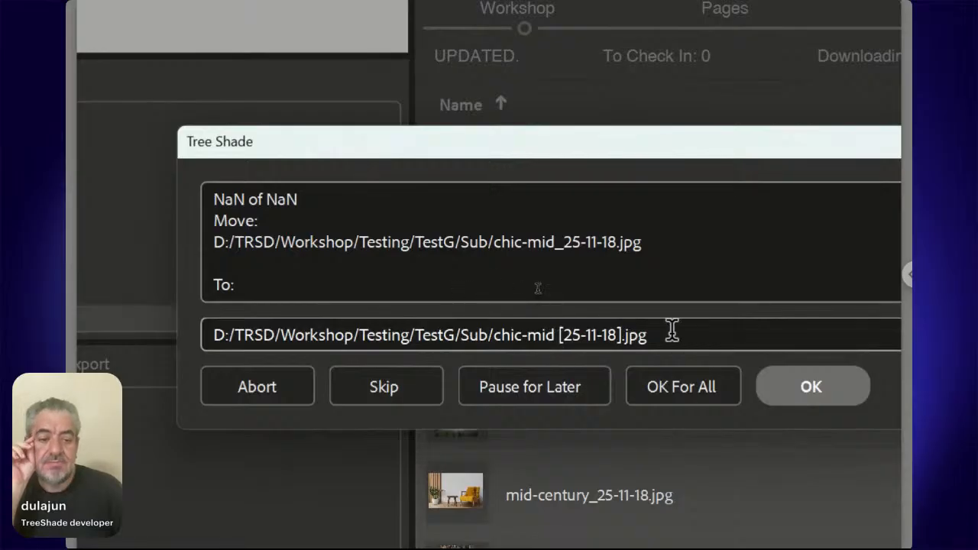
click(678, 386)
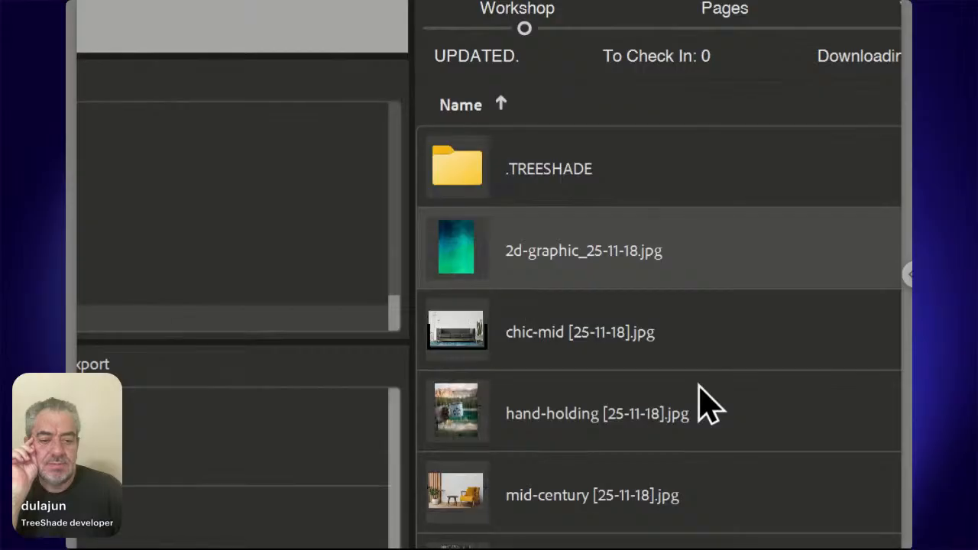
scroll(707, 405, down, 1)
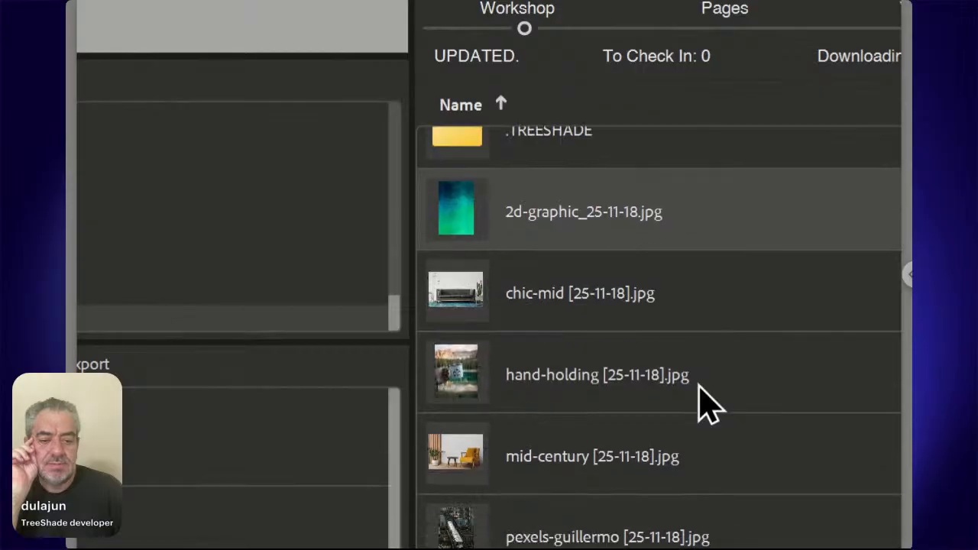
scroll(707, 404, up, 1)
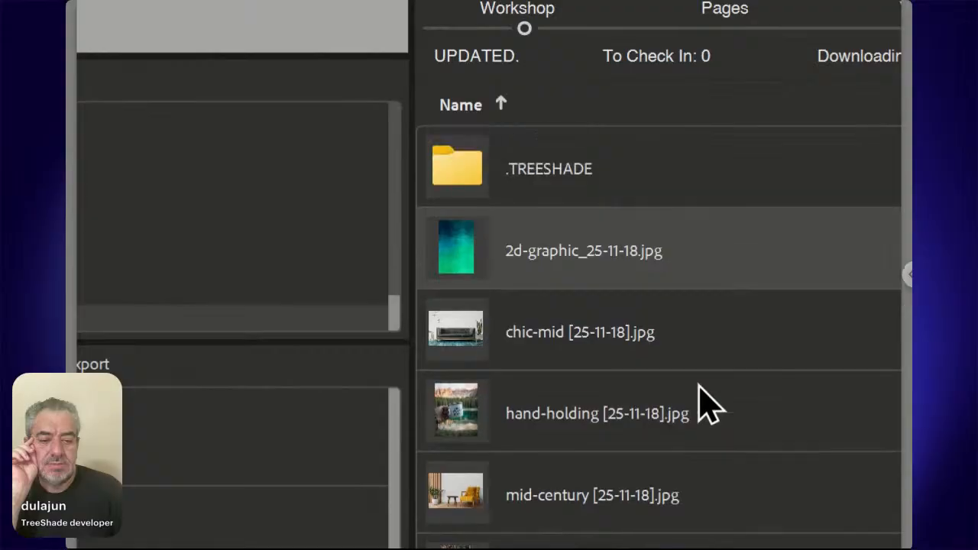
scroll(706, 405, down, 1)
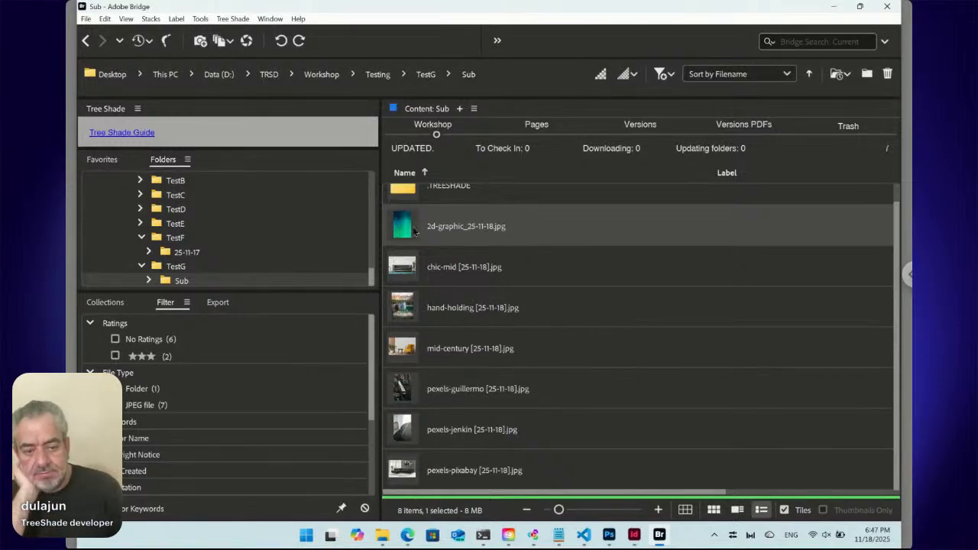
- Run the same rename command on 2d-graphic_25-11-18.jpg and accept the new name 2d-graphic [25-11-18].jpg
right_click(403, 231)
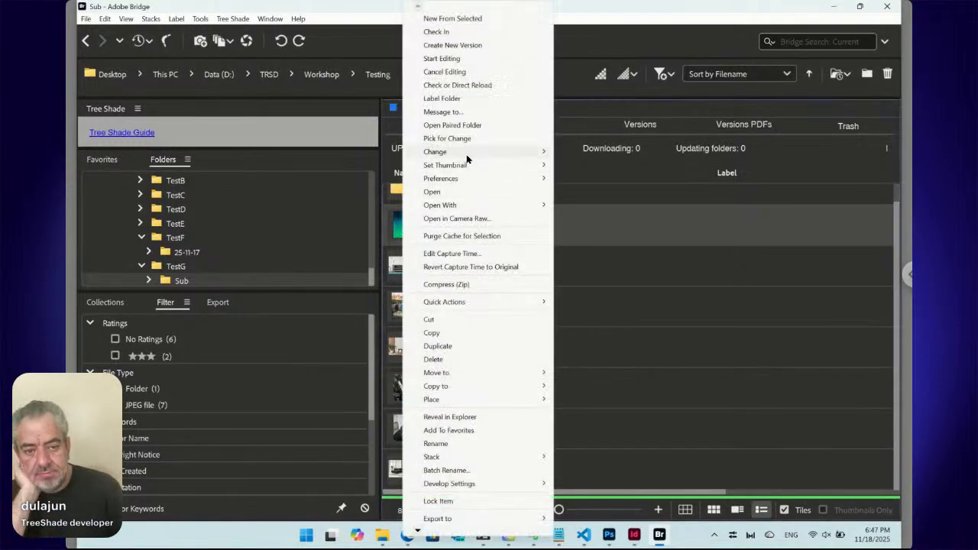
mouse_move(534, 156)
click(578, 152)
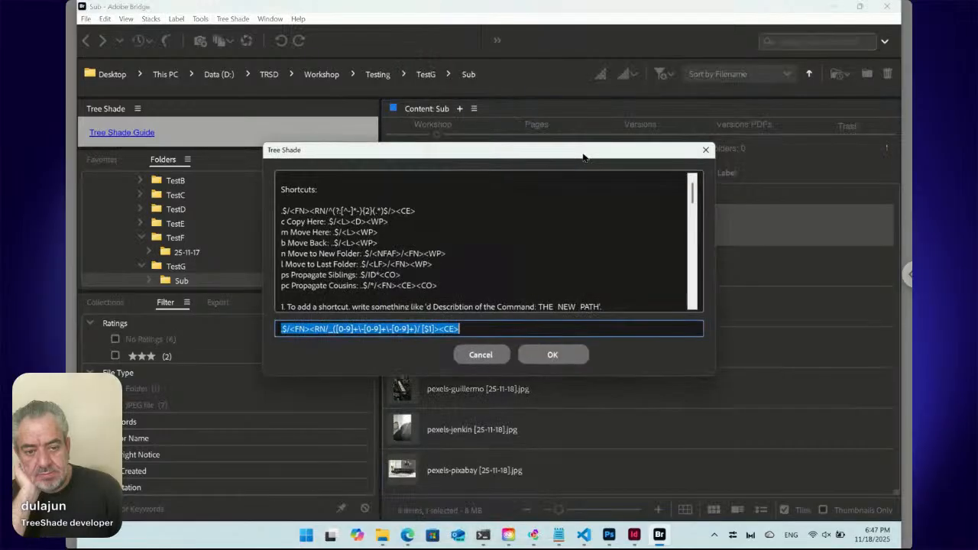
click(564, 355)
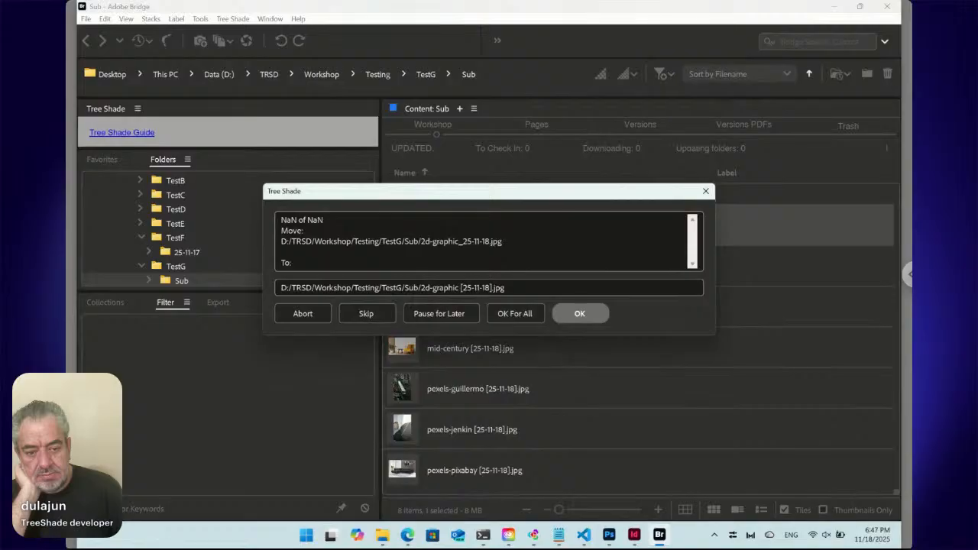
click(579, 317)
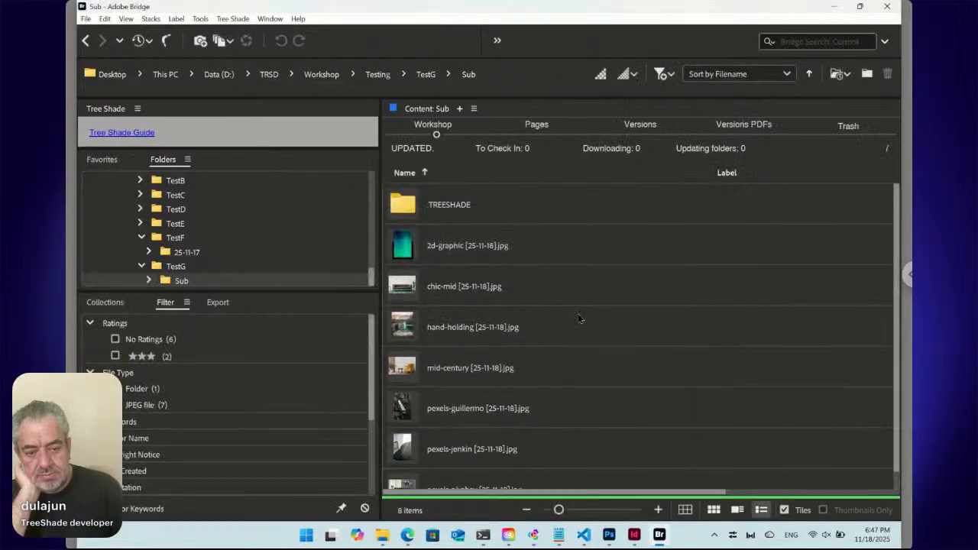
scroll(569, 359, down, 1)
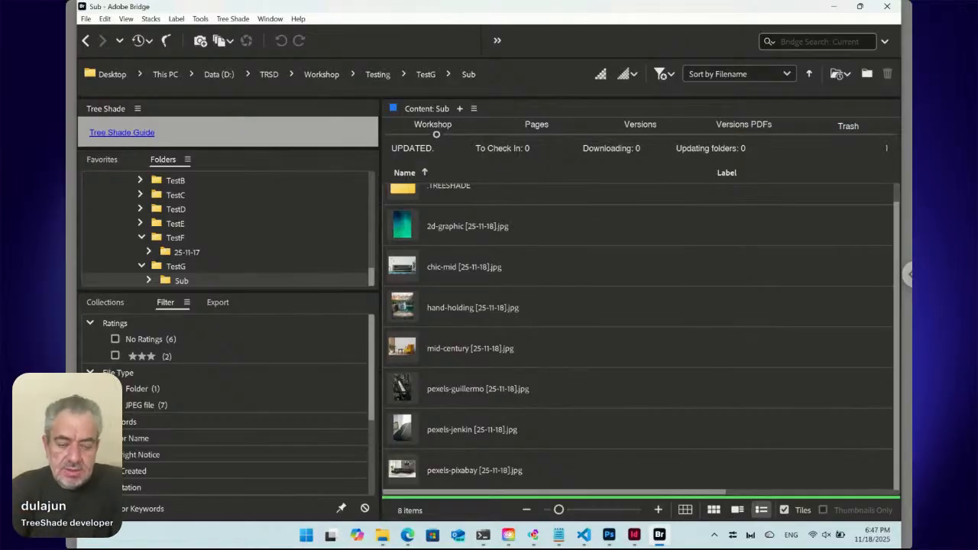
- Select all images from 2d-graphic to pexels-pixabay, open the rename command for them, and move its dialog off the file names
click(409, 231)
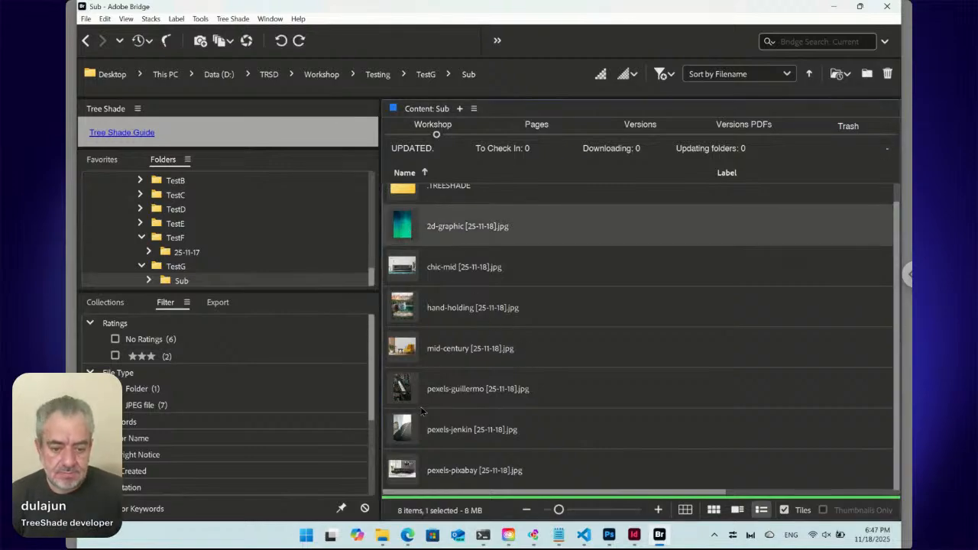
shift+click(408, 464)
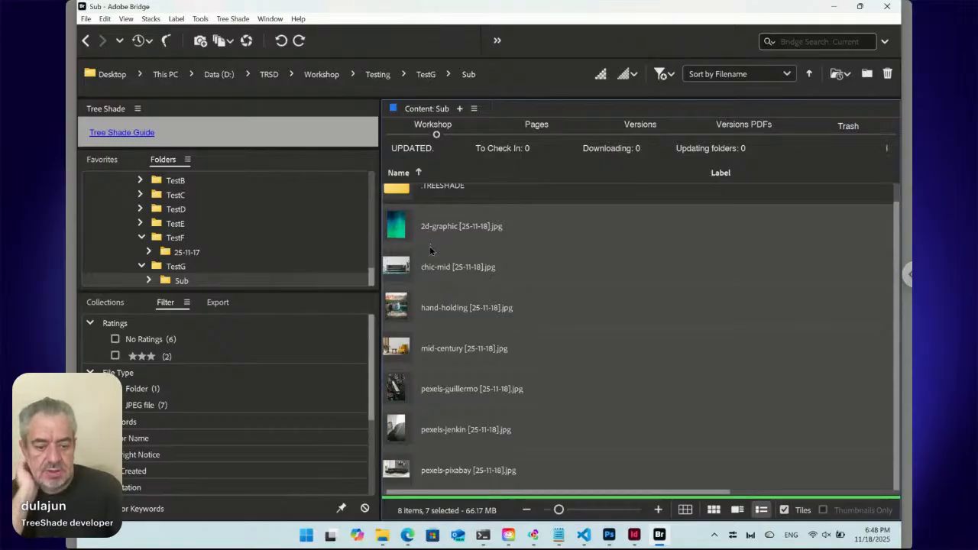
right_click(398, 222)
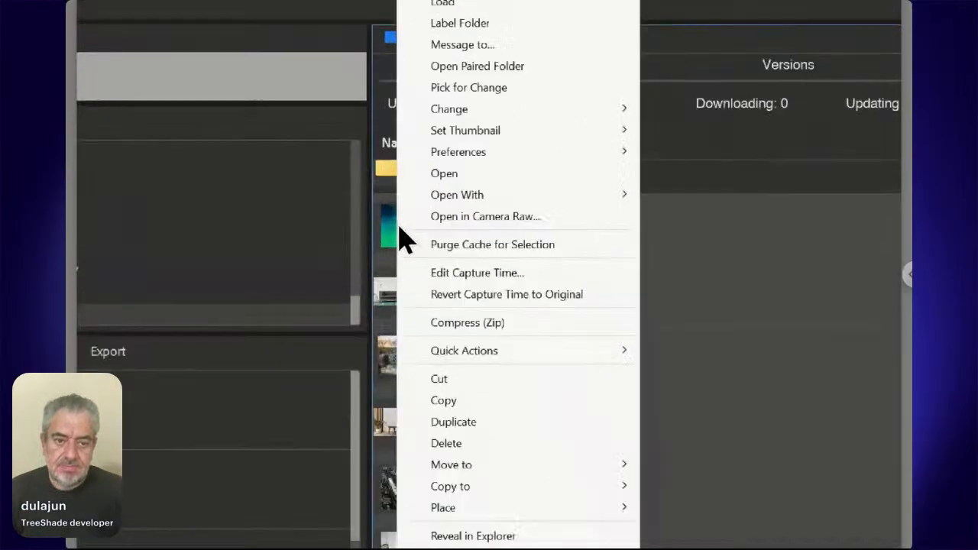
mouse_move(483, 153)
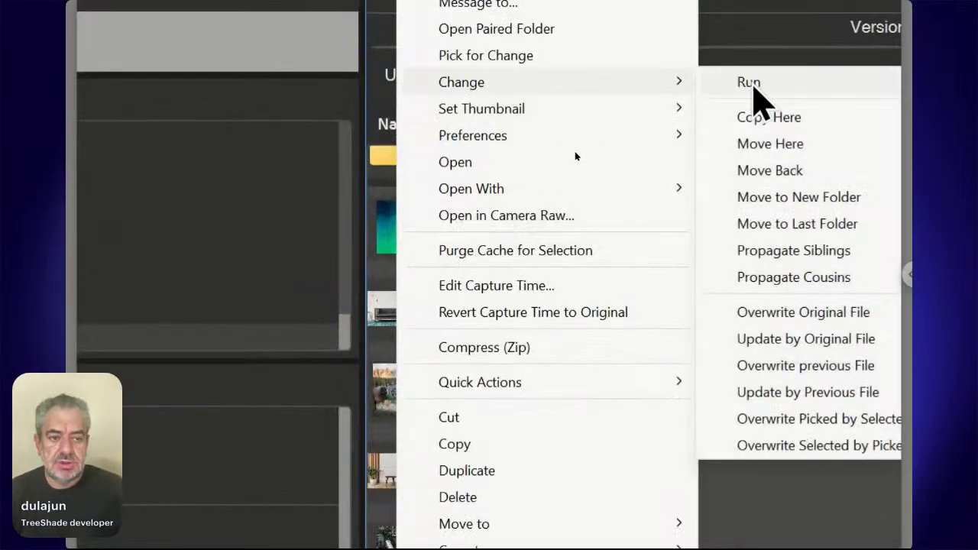
click(750, 86)
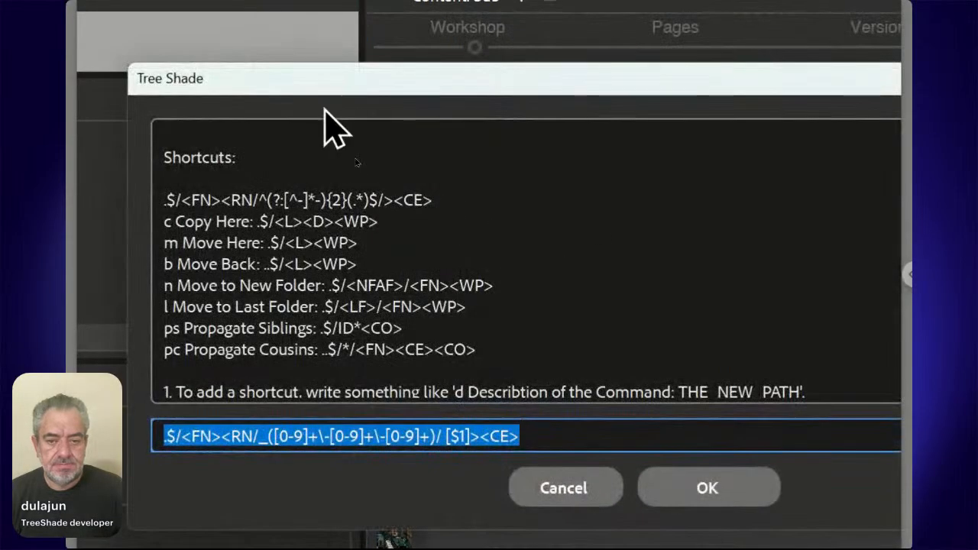
drag(284, 78, 733, 106)
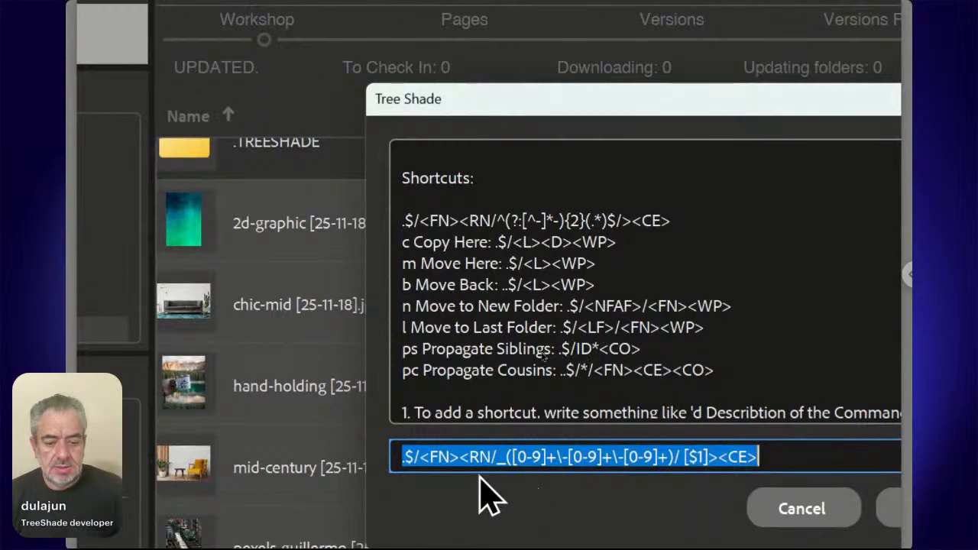
click(462, 457)
drag(463, 457, 393, 453)
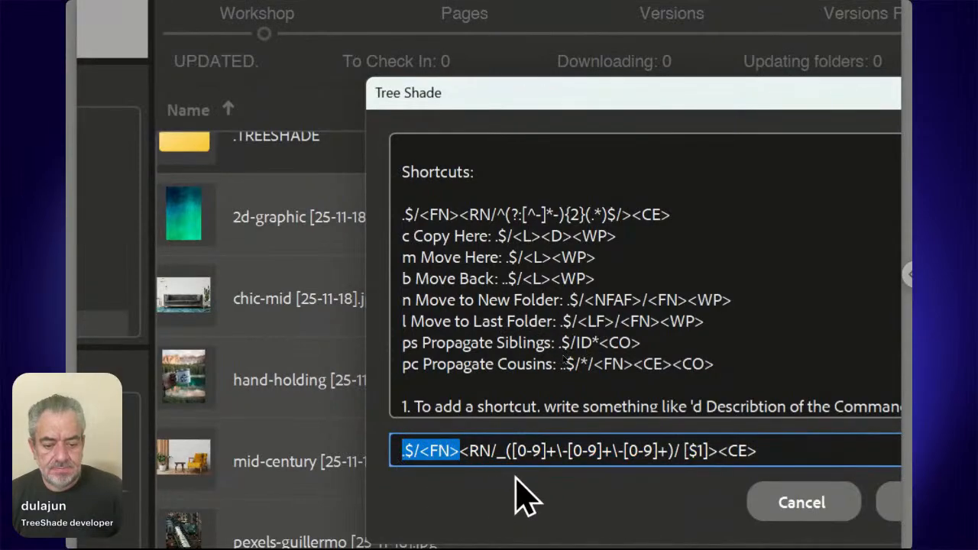
- Replace the date search pattern with \- and delete [$1] from the replacement, leaving a single space, so the command reads .$/<FN><RN/\-/ ><CE>
click(504, 450)
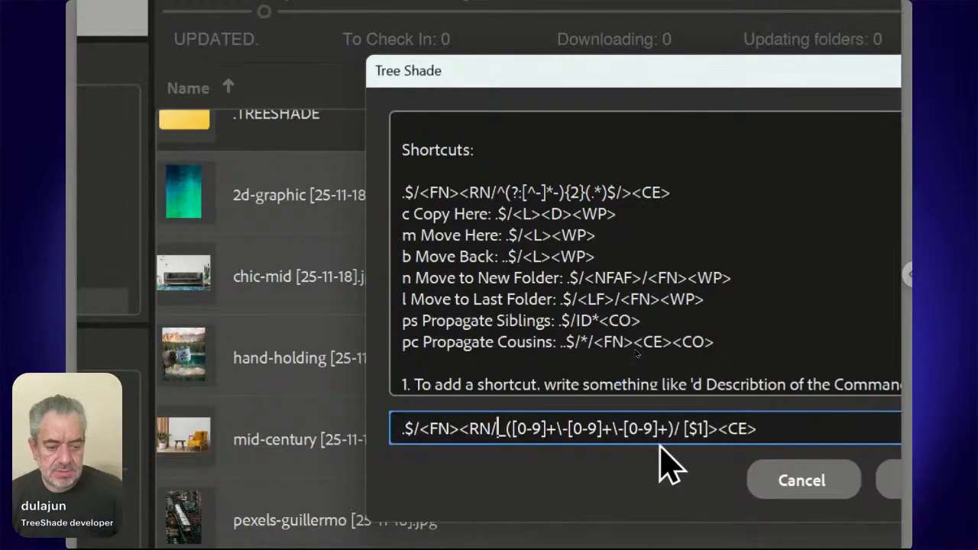
shift+click(673, 428)
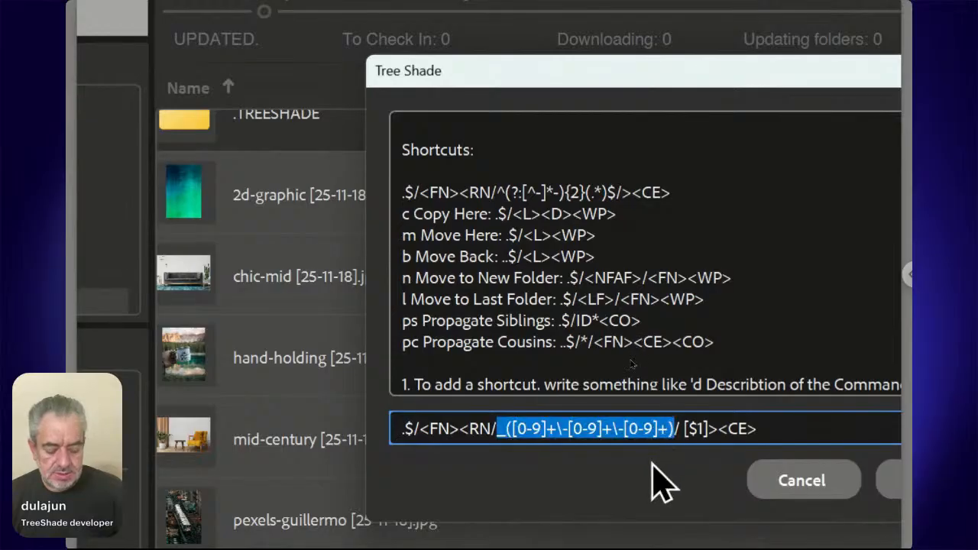
text(\-)
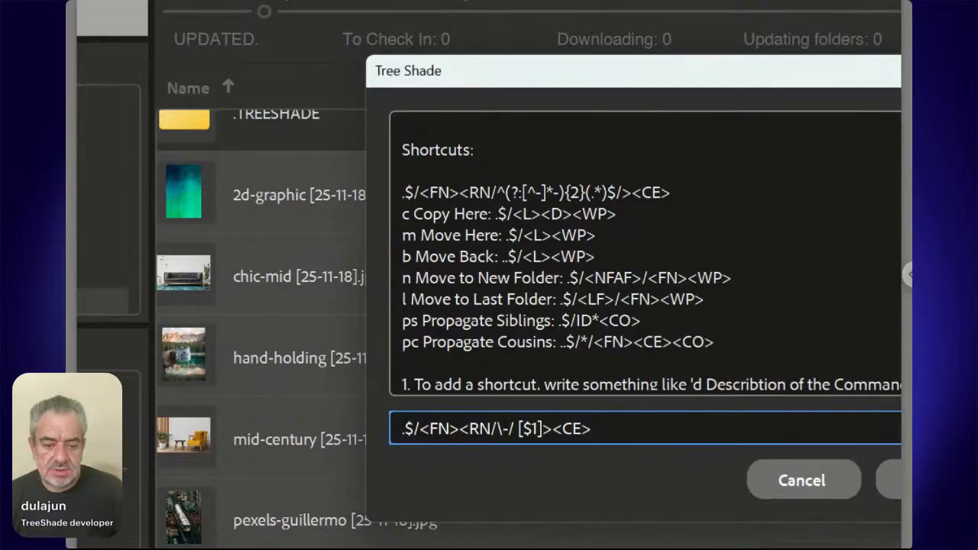
key(Right)
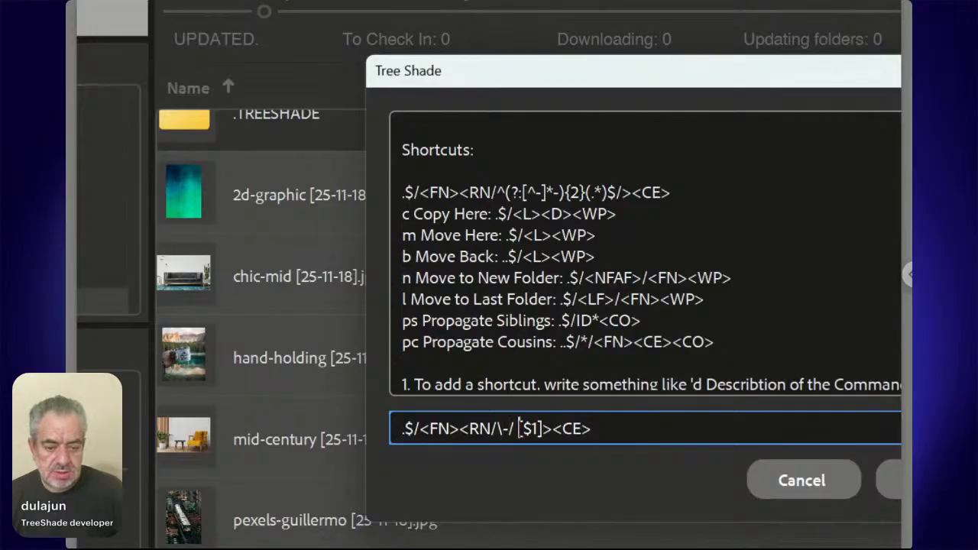
key(Delete)
key(Delete)
key(Delete)
key(Delete)
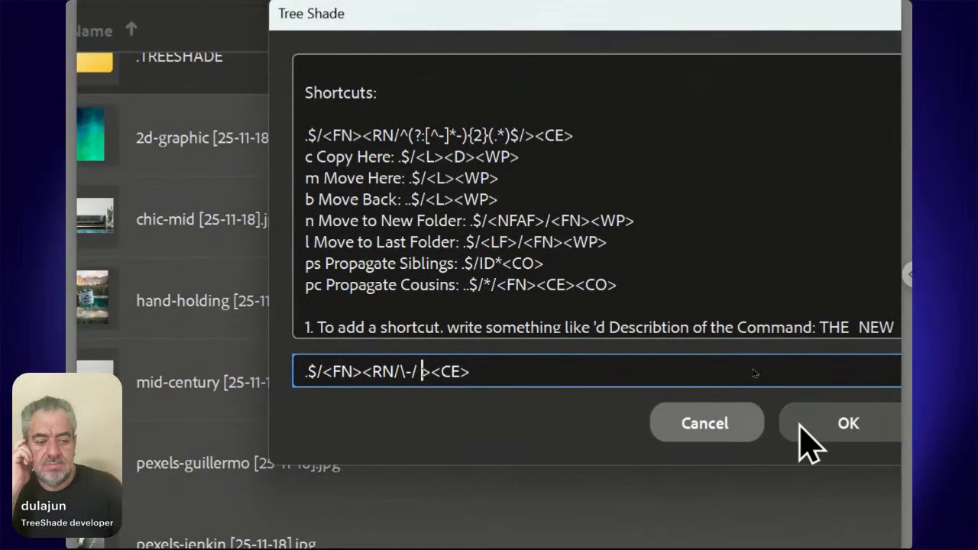
- Run the command .$/<FN><RN/\-/ ><CE> on the selected images, review the proposed new name, accept the renames for all files and check the file list
click(799, 426)
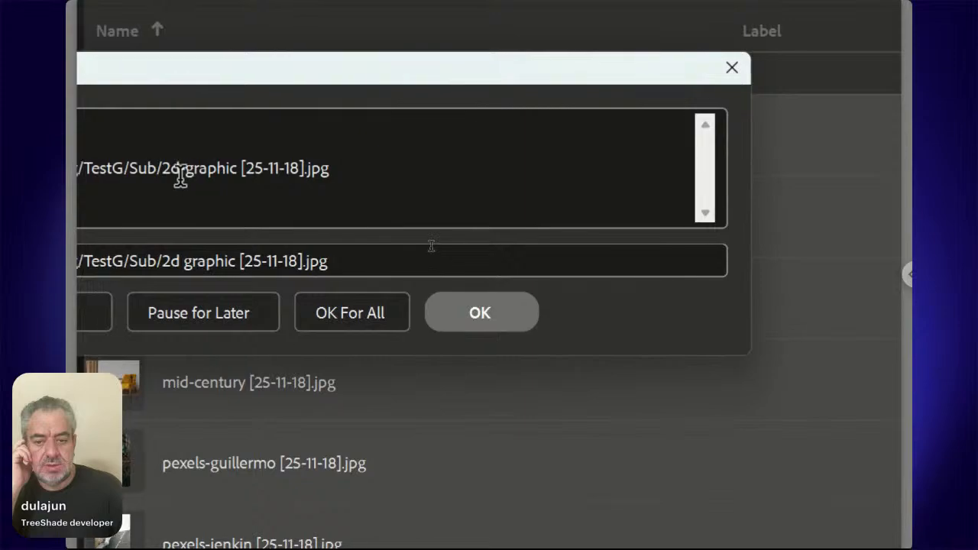
click(174, 252)
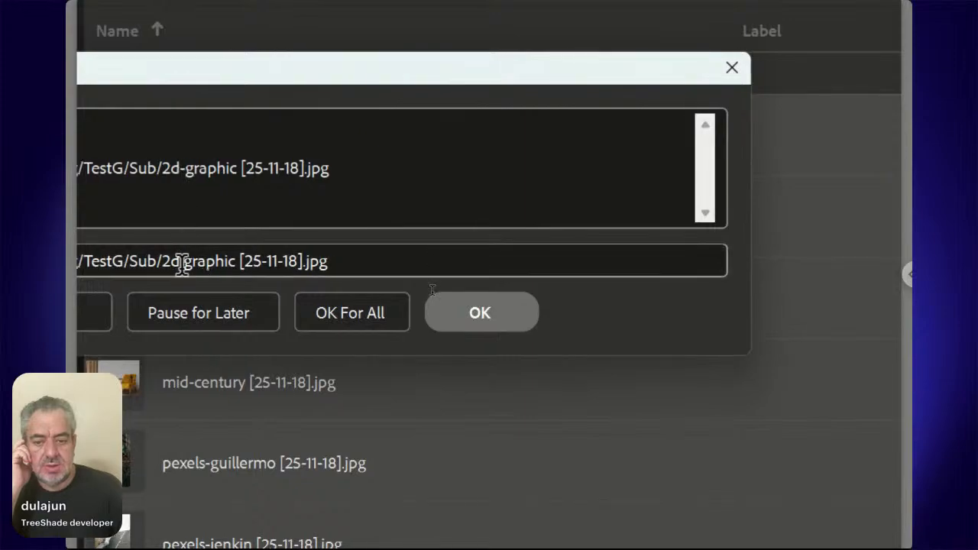
key(BackSpace)
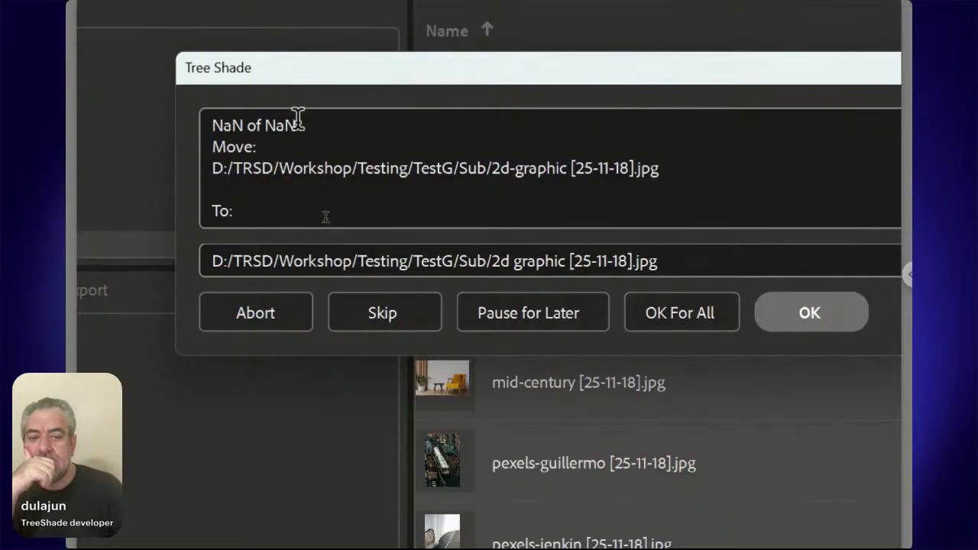
drag(298, 120, 196, 114)
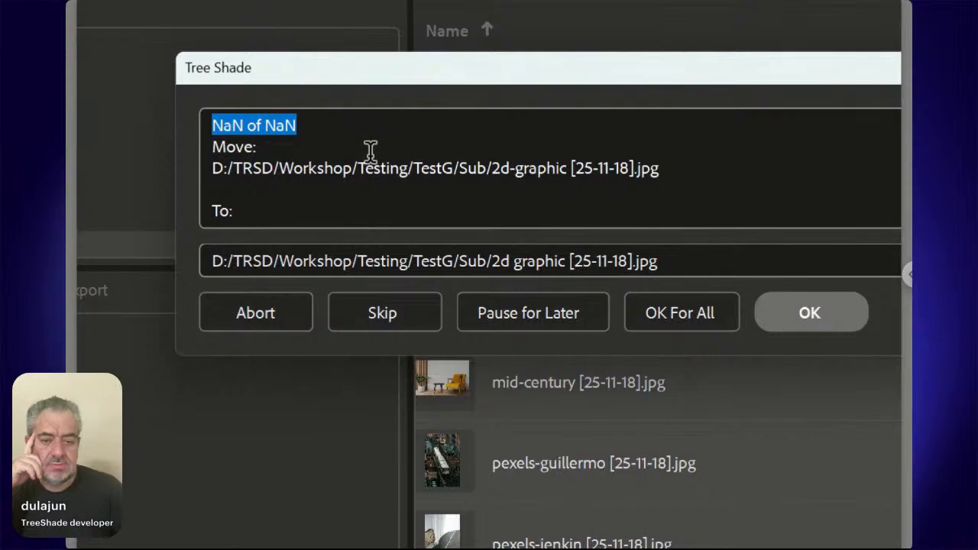
click(647, 328)
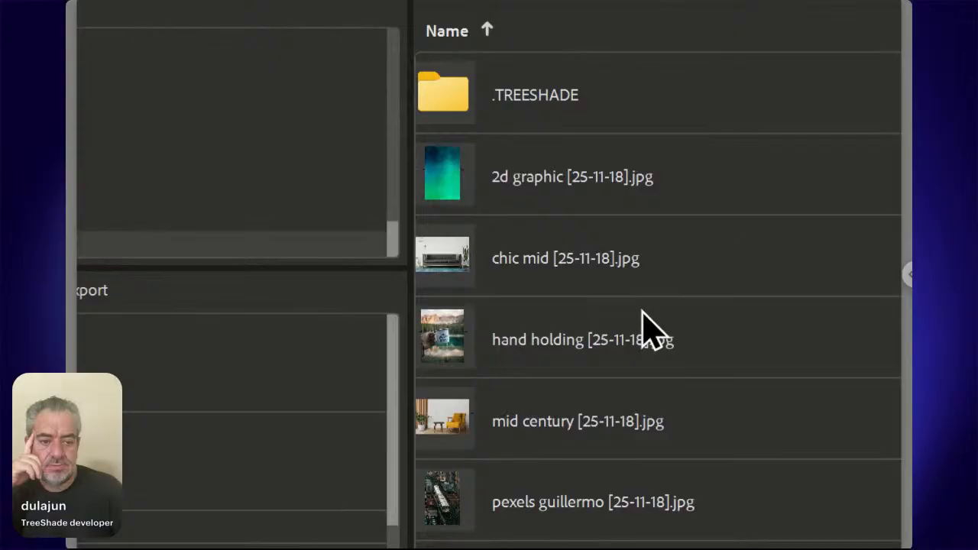
scroll(648, 328, down, 1)
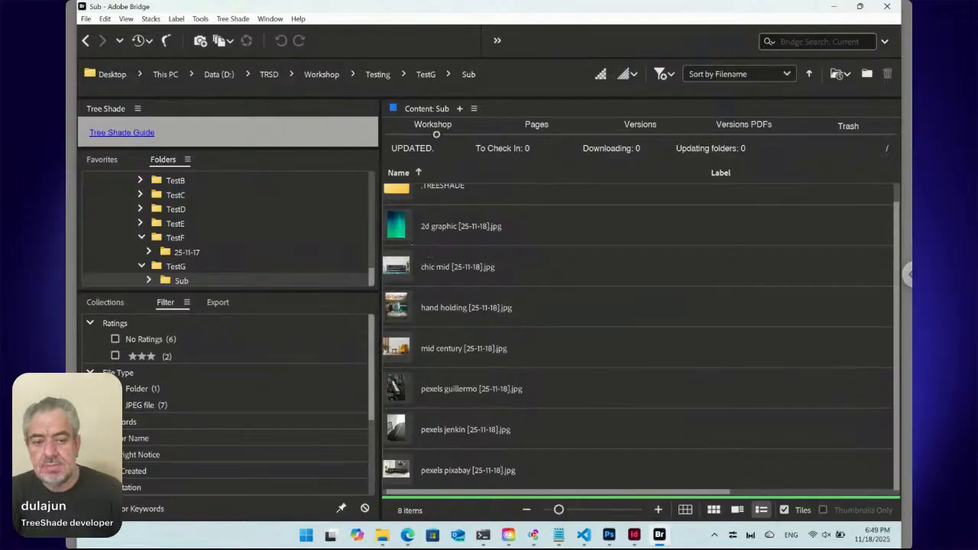
- Switch to Microsoft Edge and view the Adobe Exchange installation instructions for TreeShade from the beginning of the page
click(408, 536)
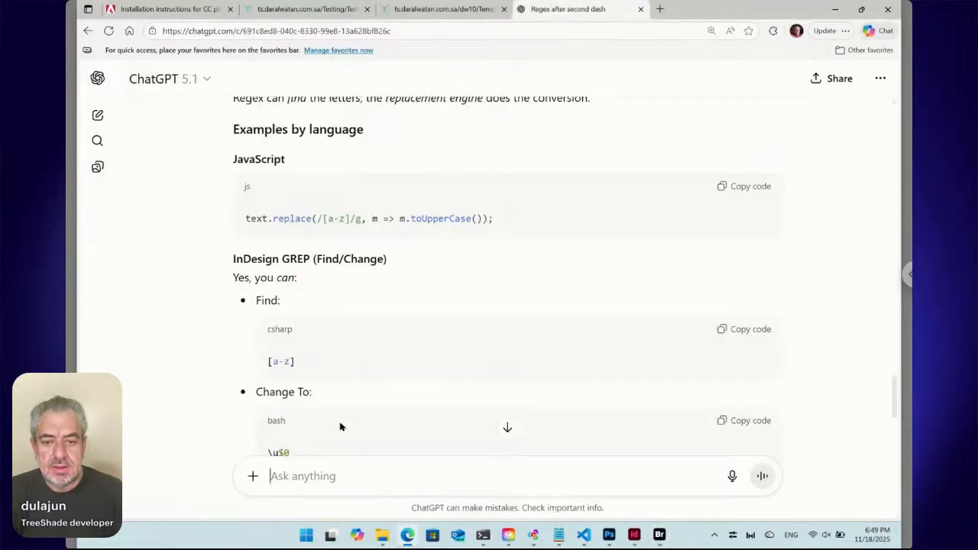
click(165, 11)
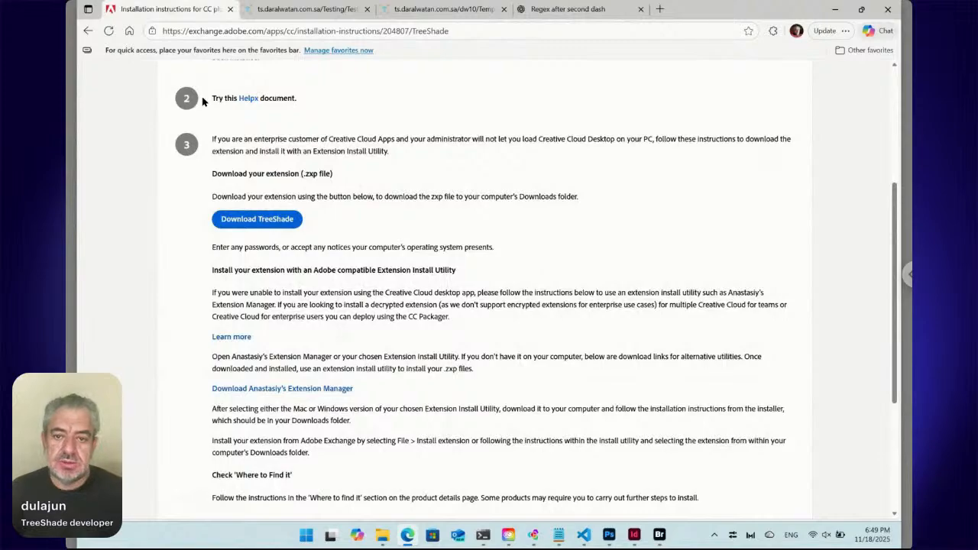
scroll(203, 102, up, 3)
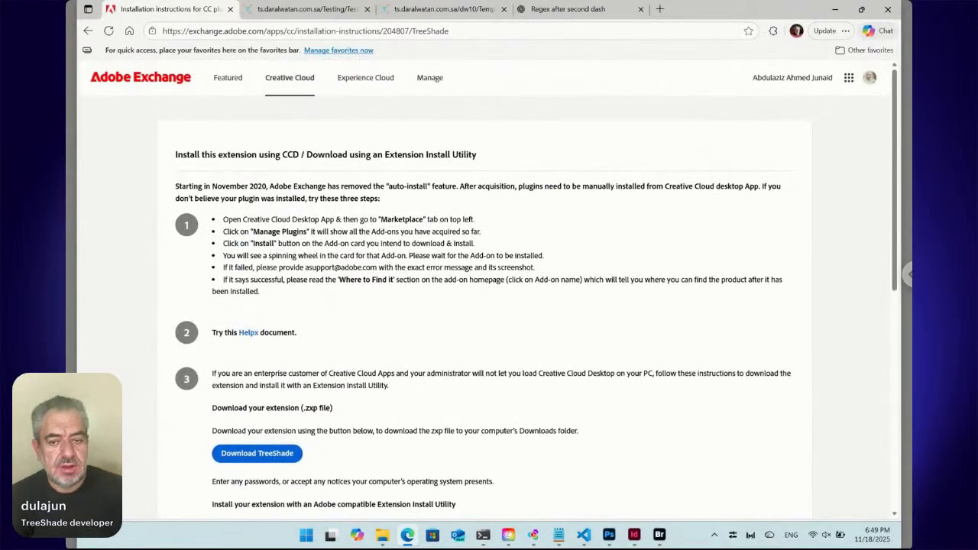